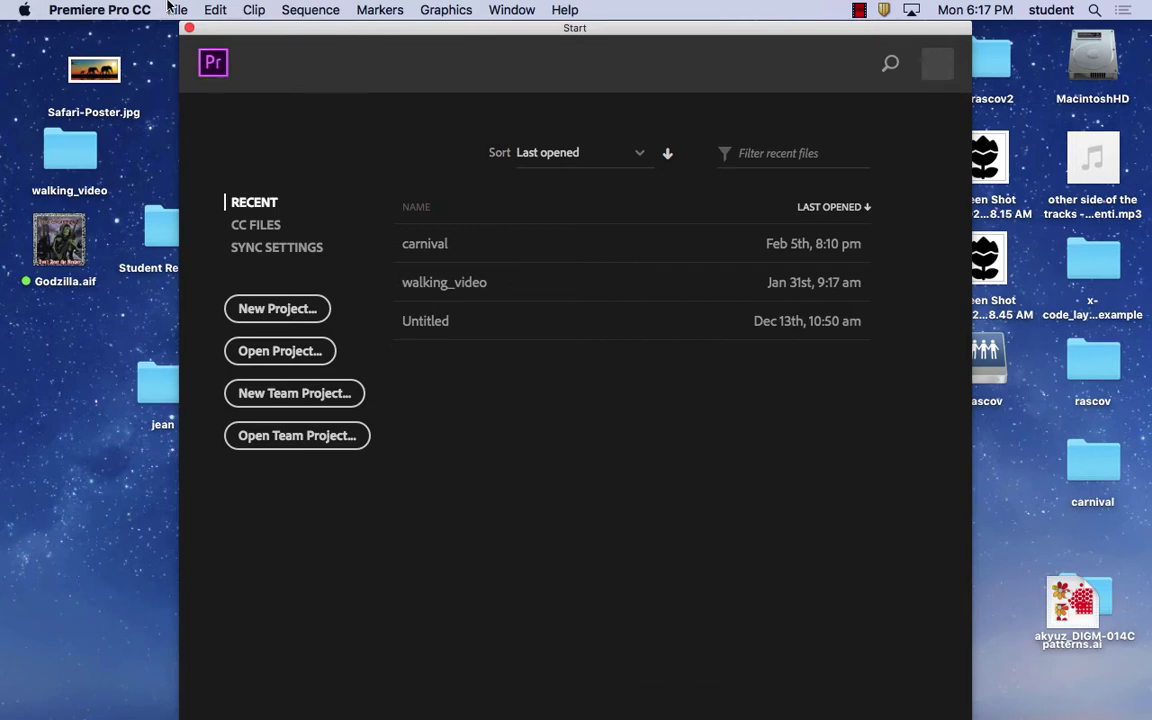
Start a new project named interview and set its location to the Desktop
click(174, 9)
mouse_move(181, 35)
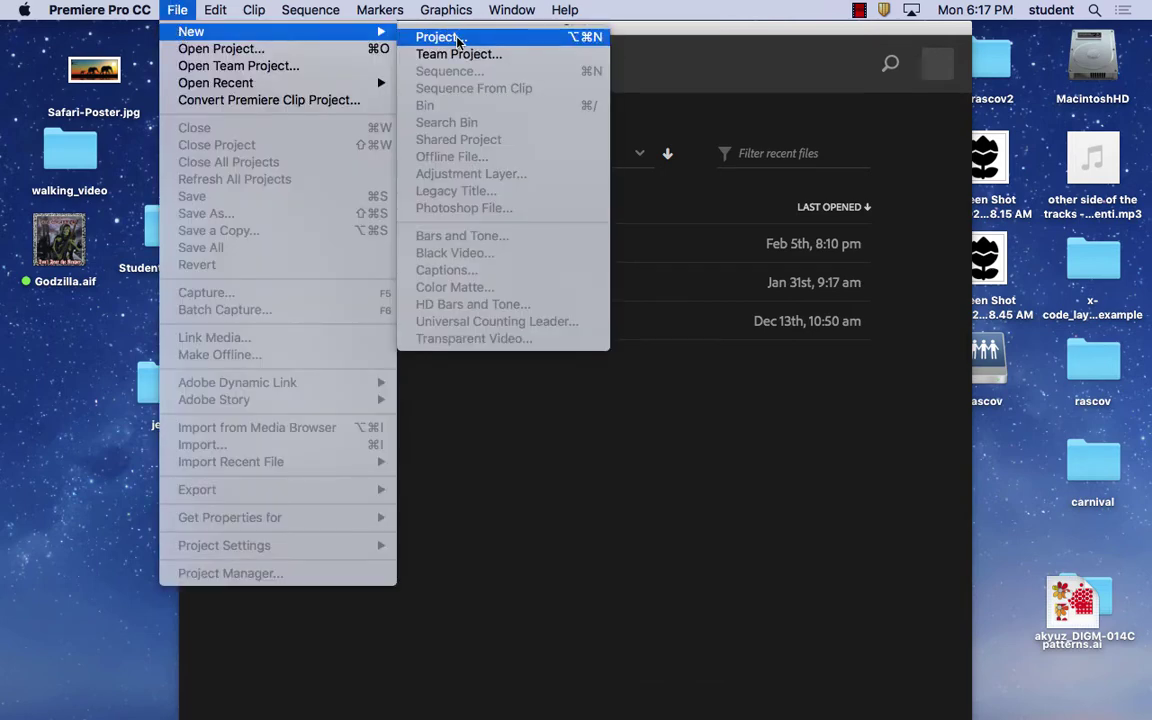
click(443, 355)
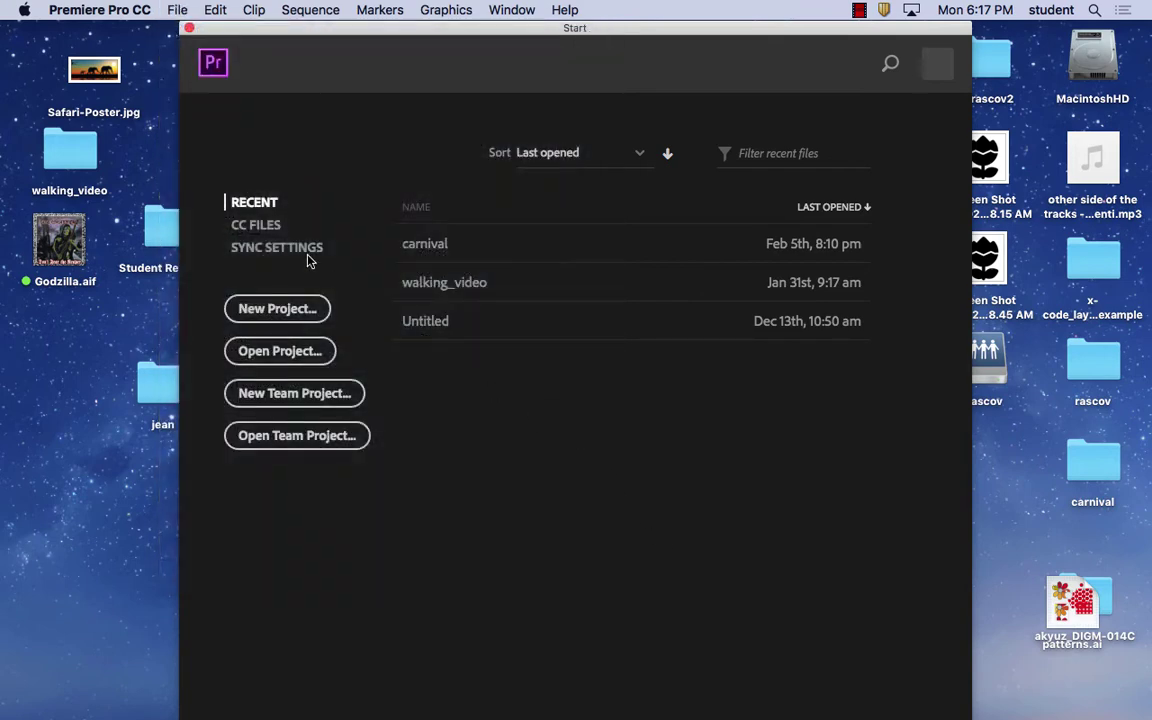
click(278, 309)
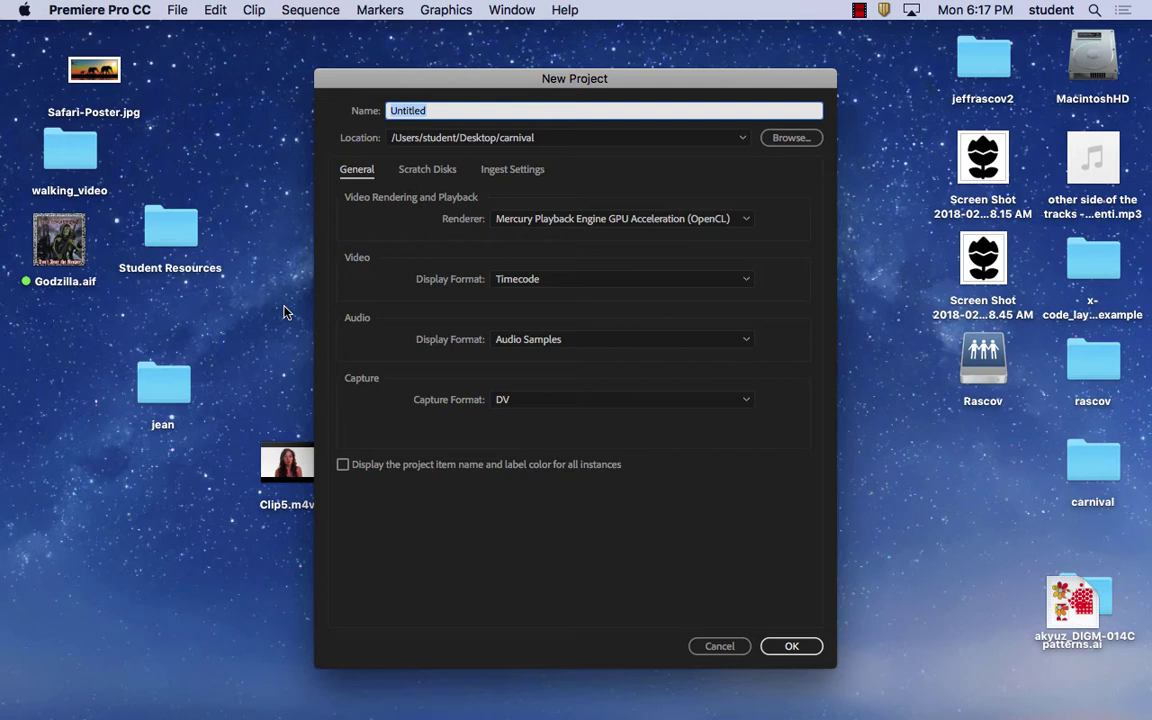
text(interview)
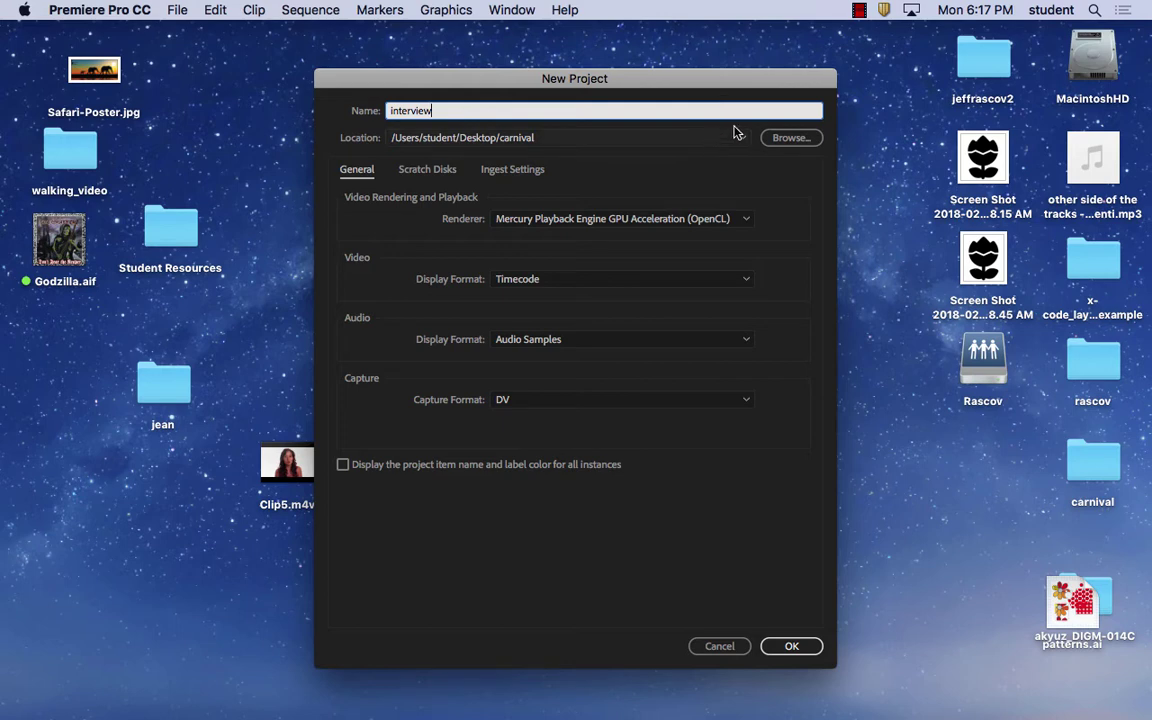
click(772, 138)
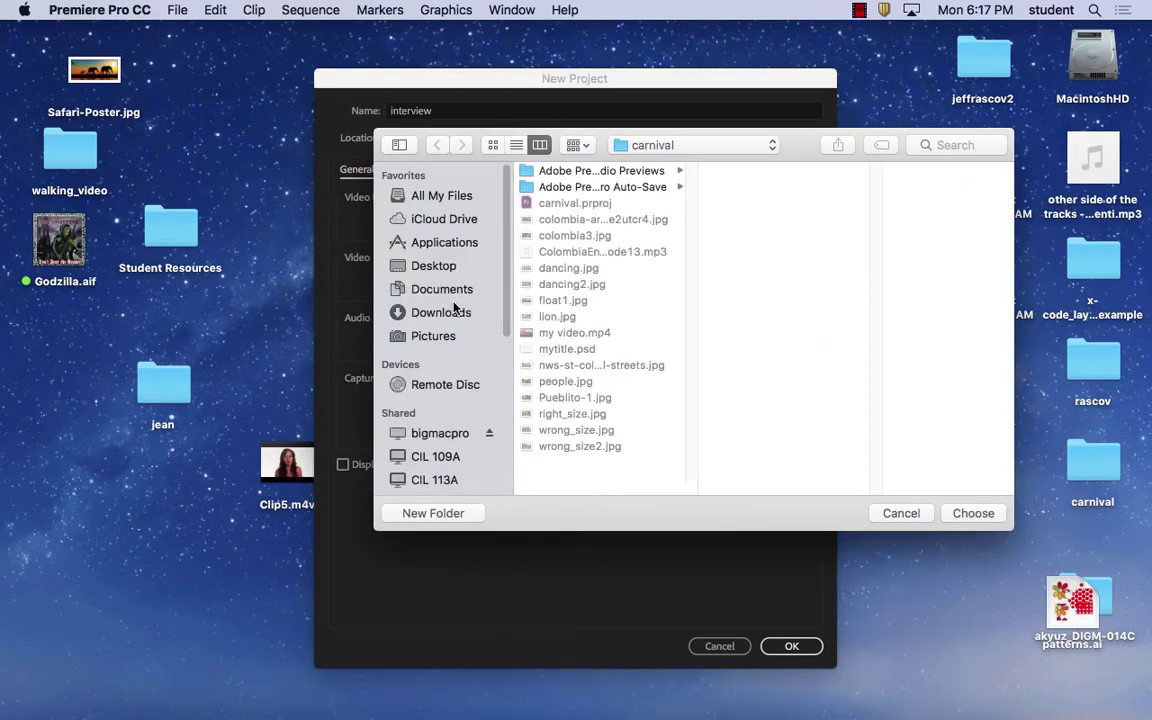
click(450, 265)
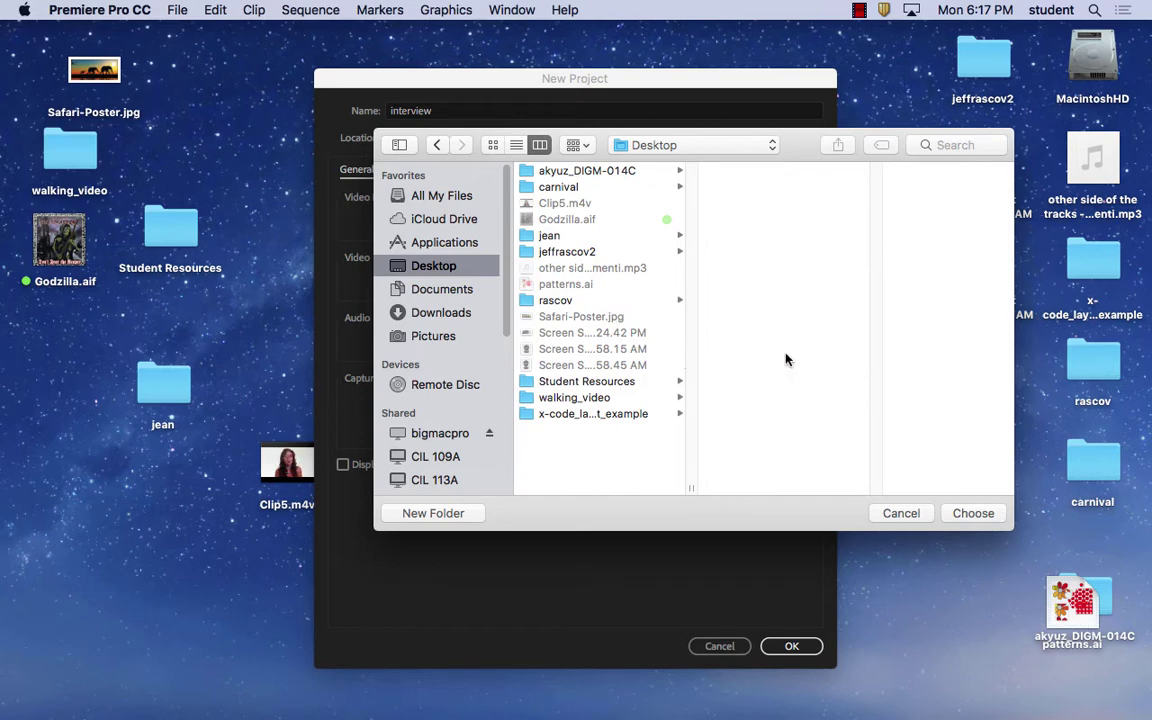
click(975, 513)
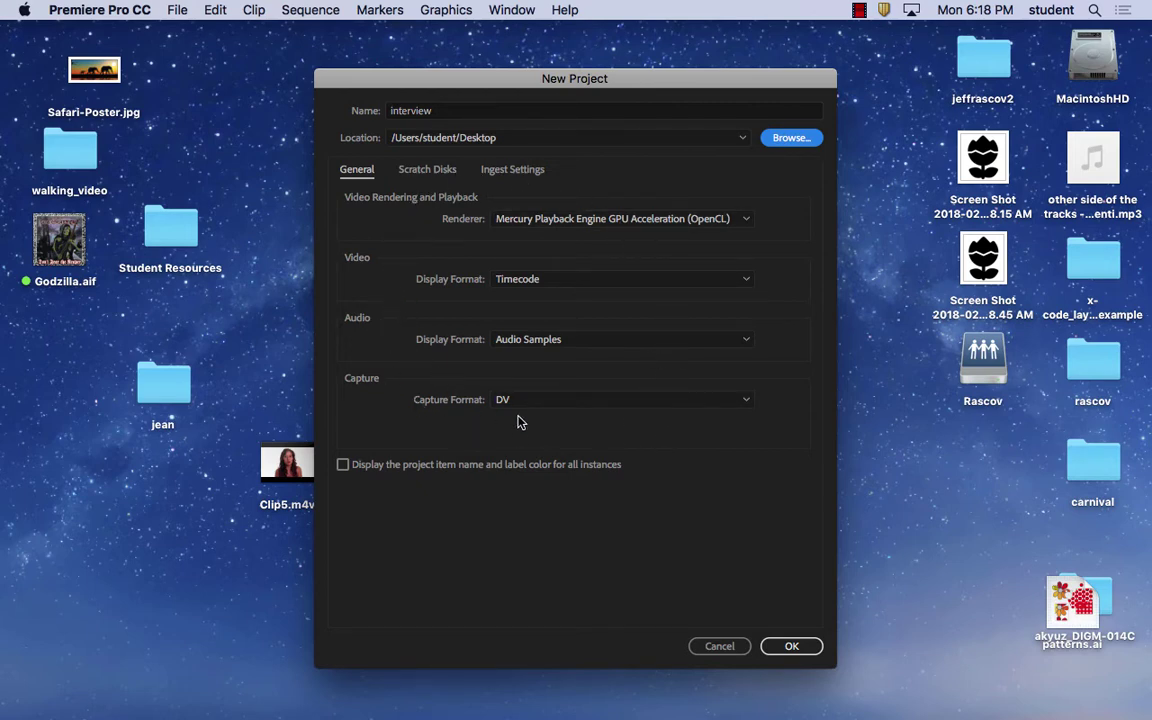
Review the scratch disk and ingest settings, keep them as they are, and create the project
click(447, 176)
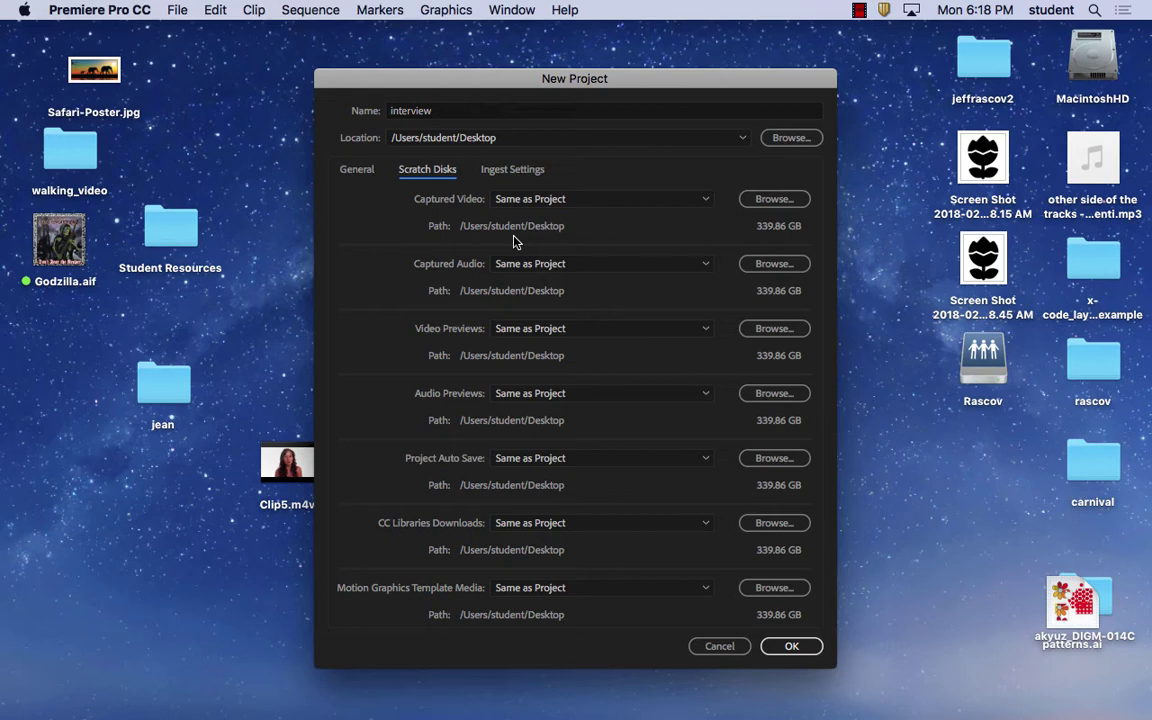
click(517, 179)
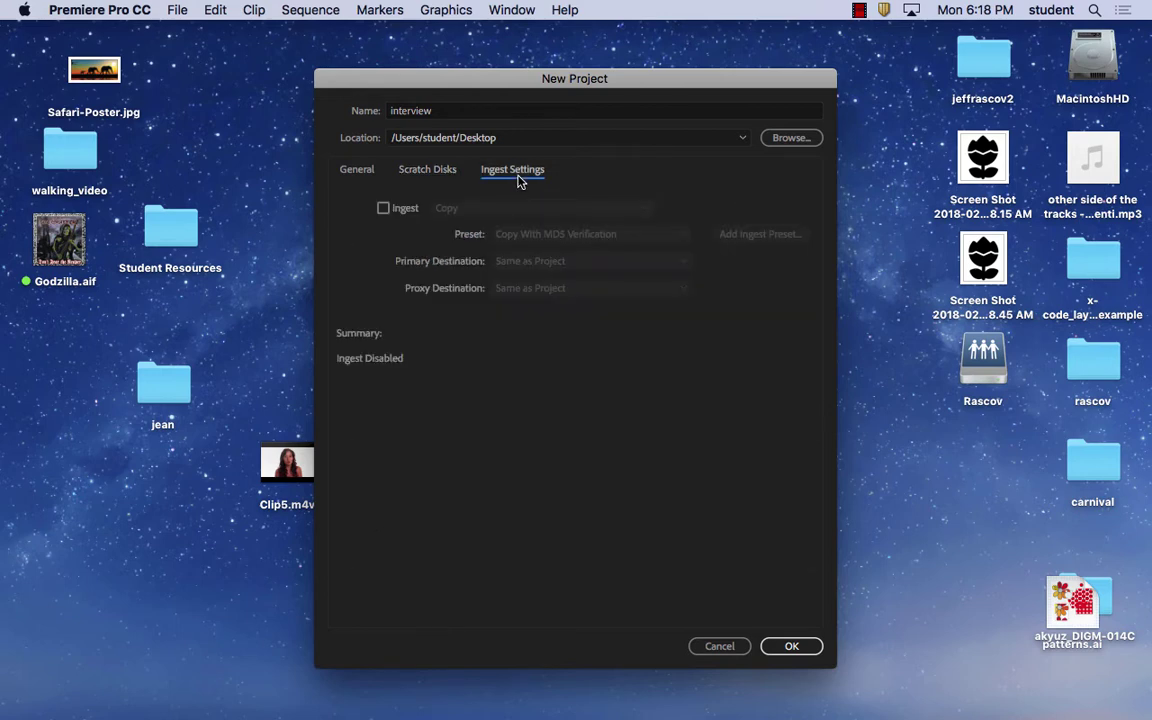
click(348, 168)
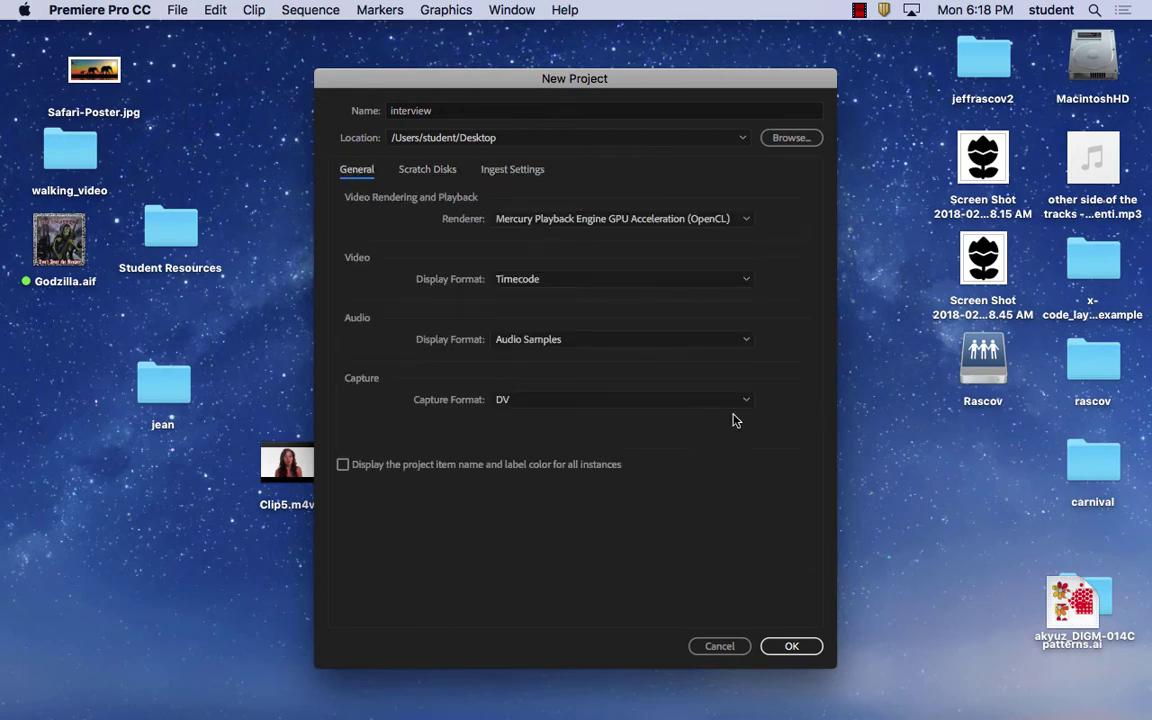
click(800, 648)
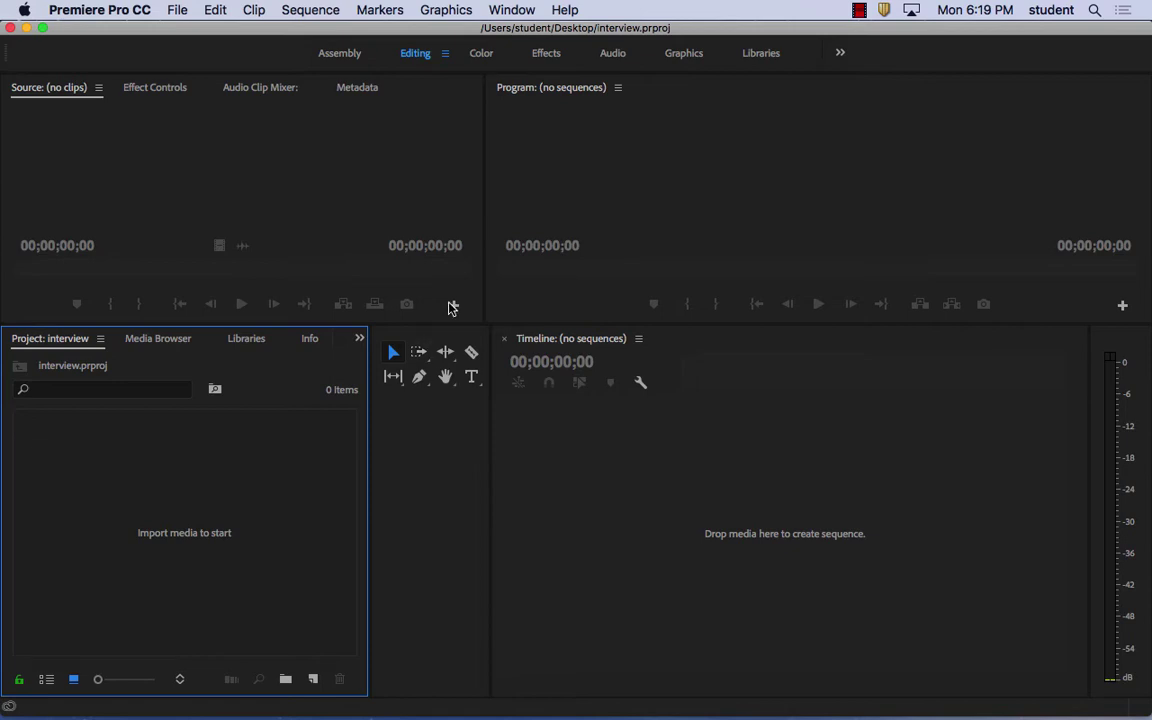
Import the video Clip5.m4v from the Desktop into the project
click(176, 10)
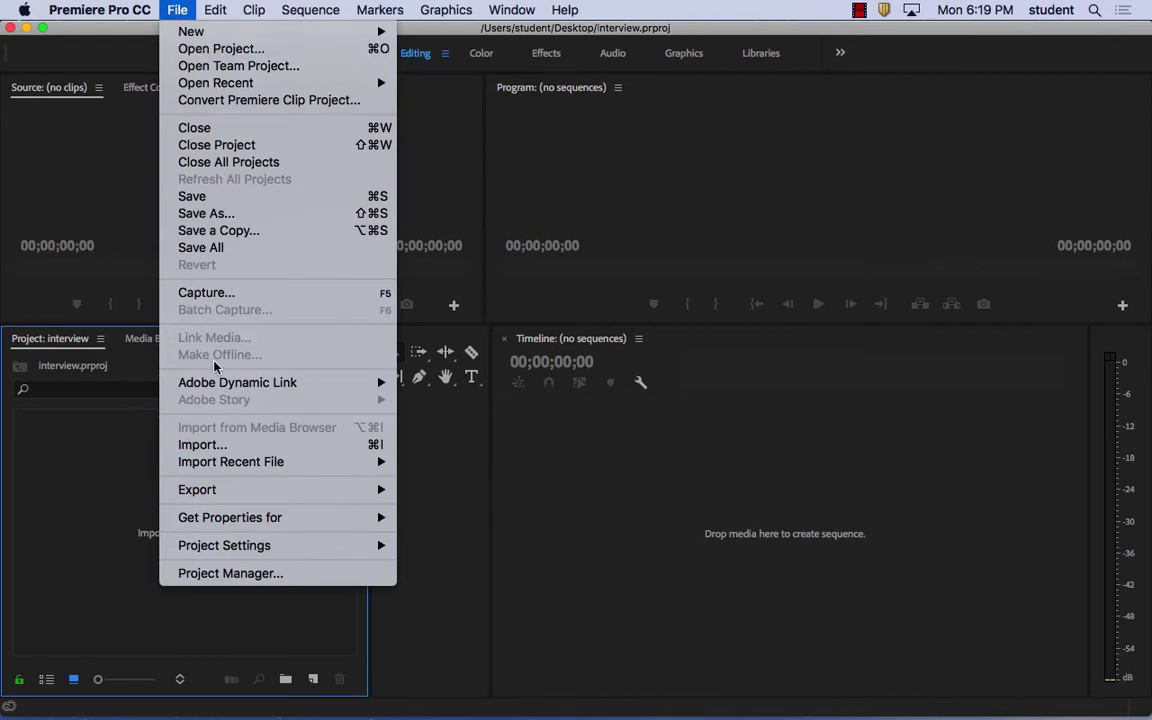
click(198, 444)
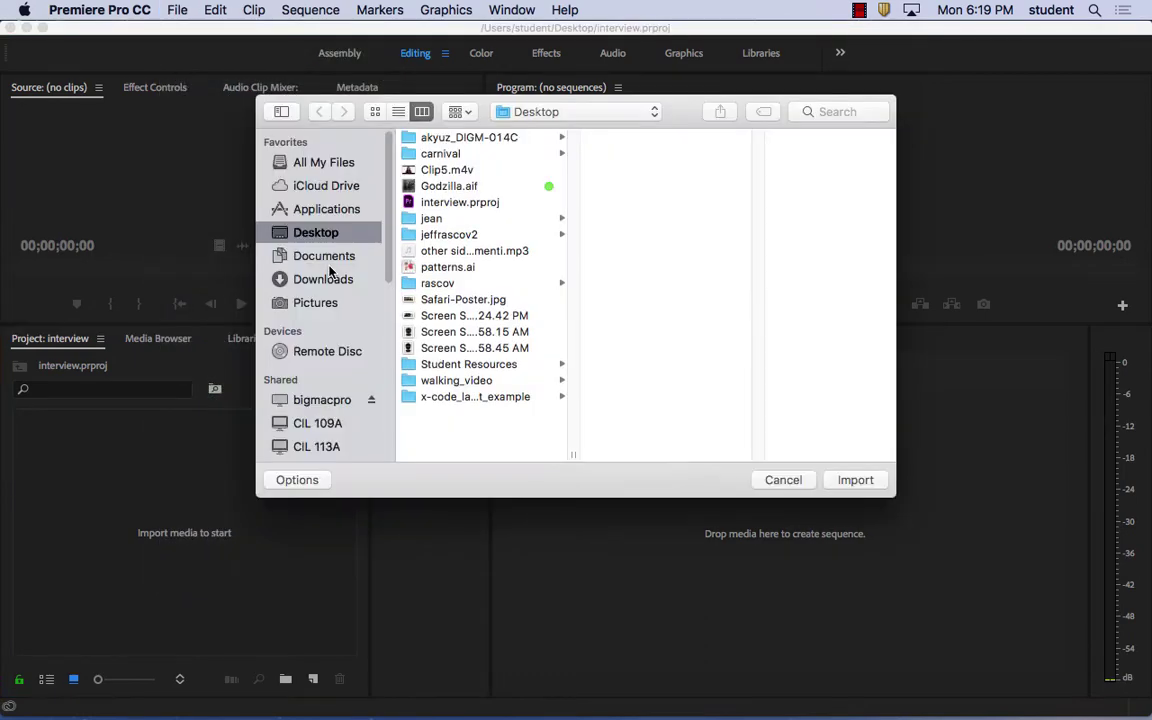
click(455, 172)
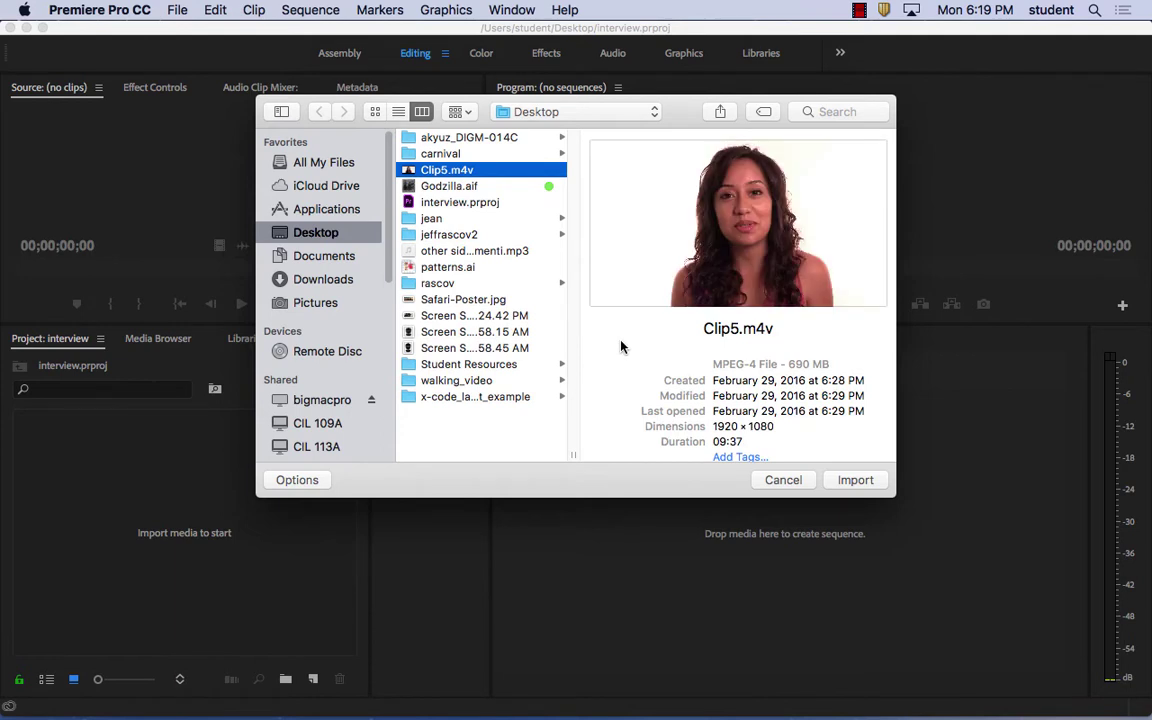
click(852, 480)
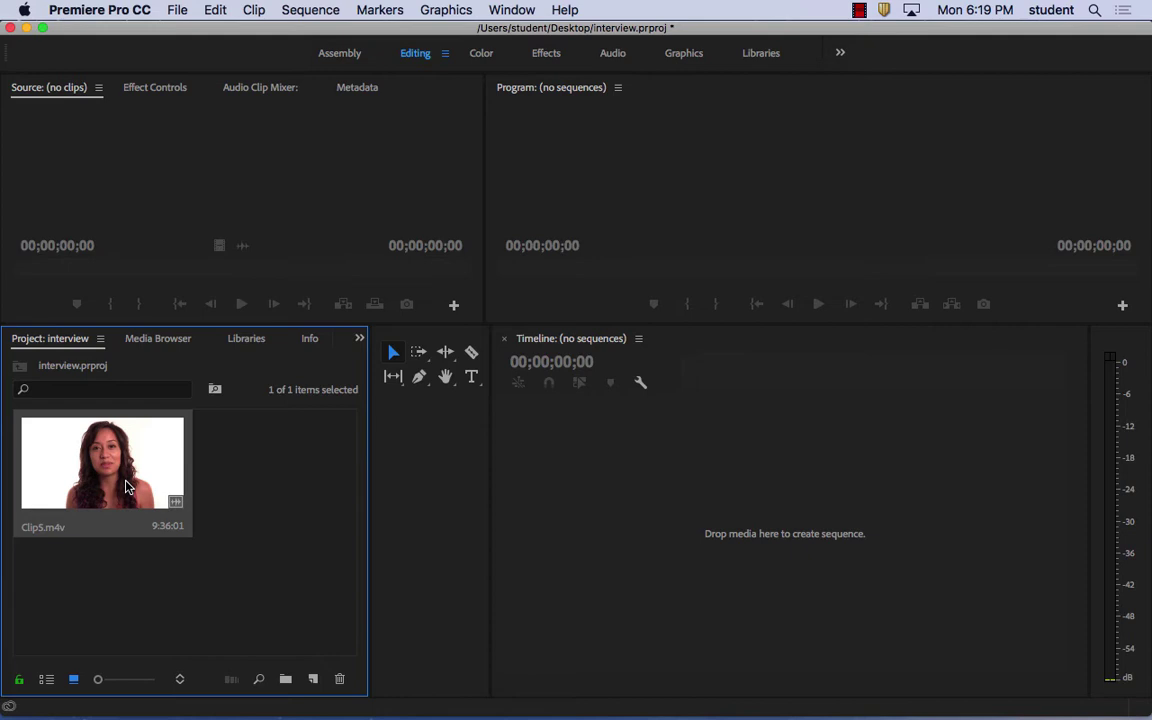
Open Clip5.m4v in the Source monitor, playing it from the beginning with the monitor area enlarged
double_click(125, 487)
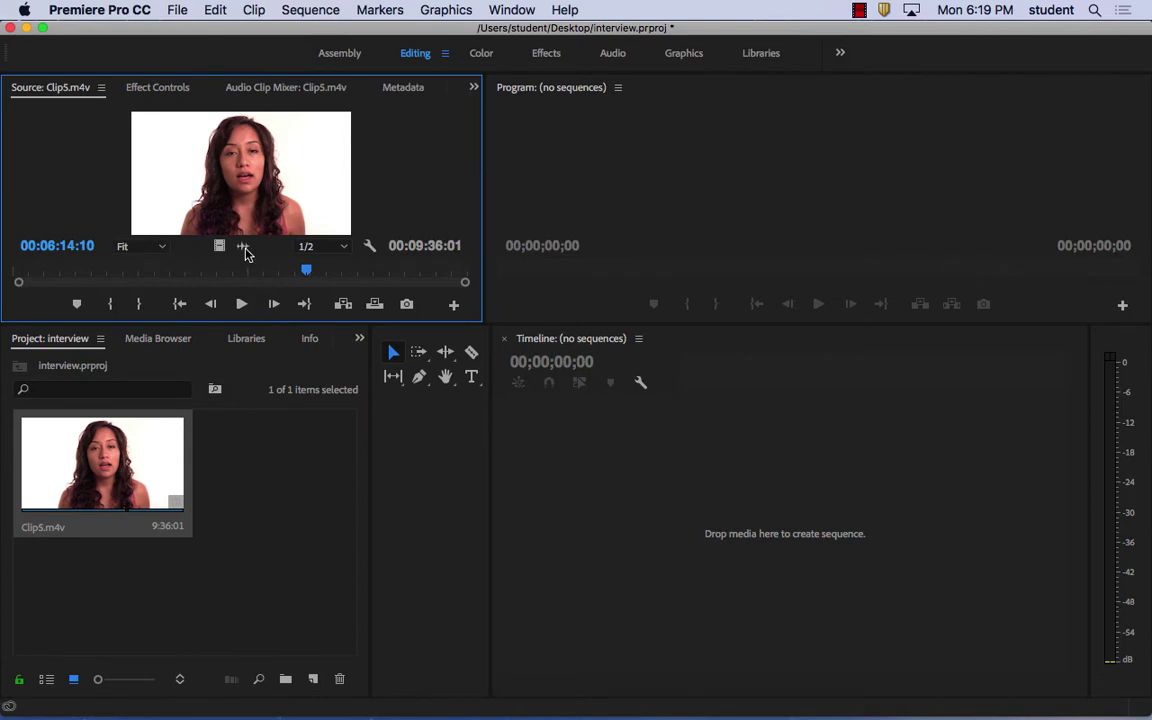
drag(306, 271, 15, 272)
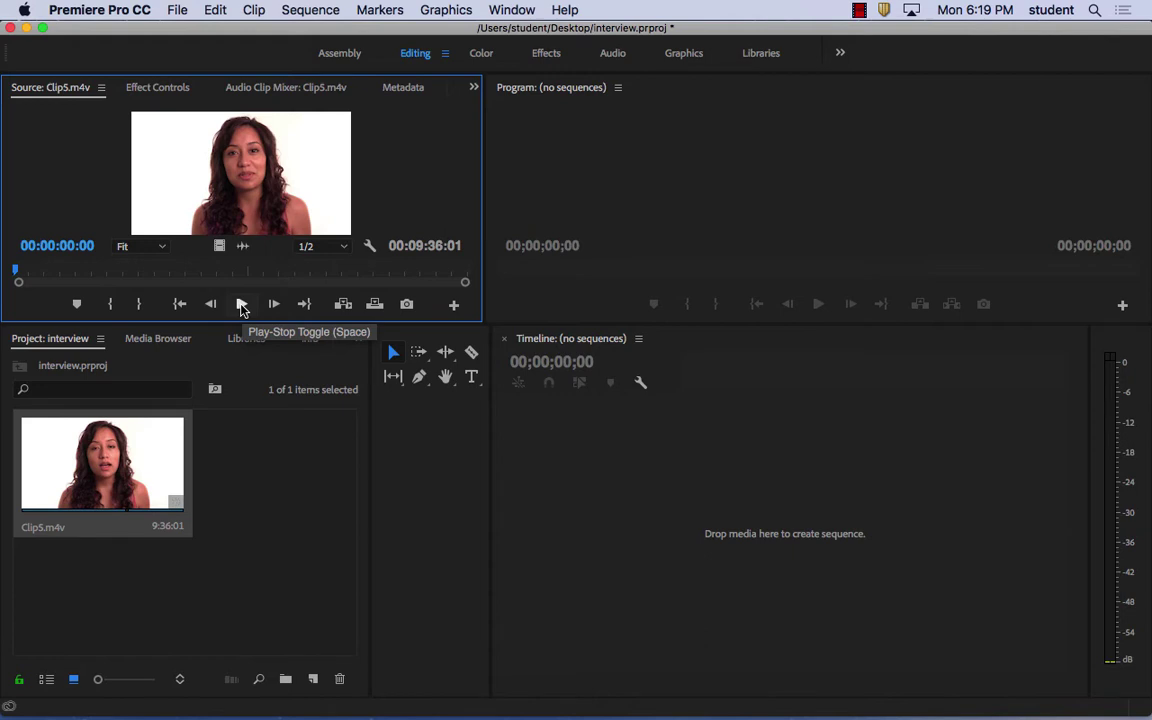
click(241, 304)
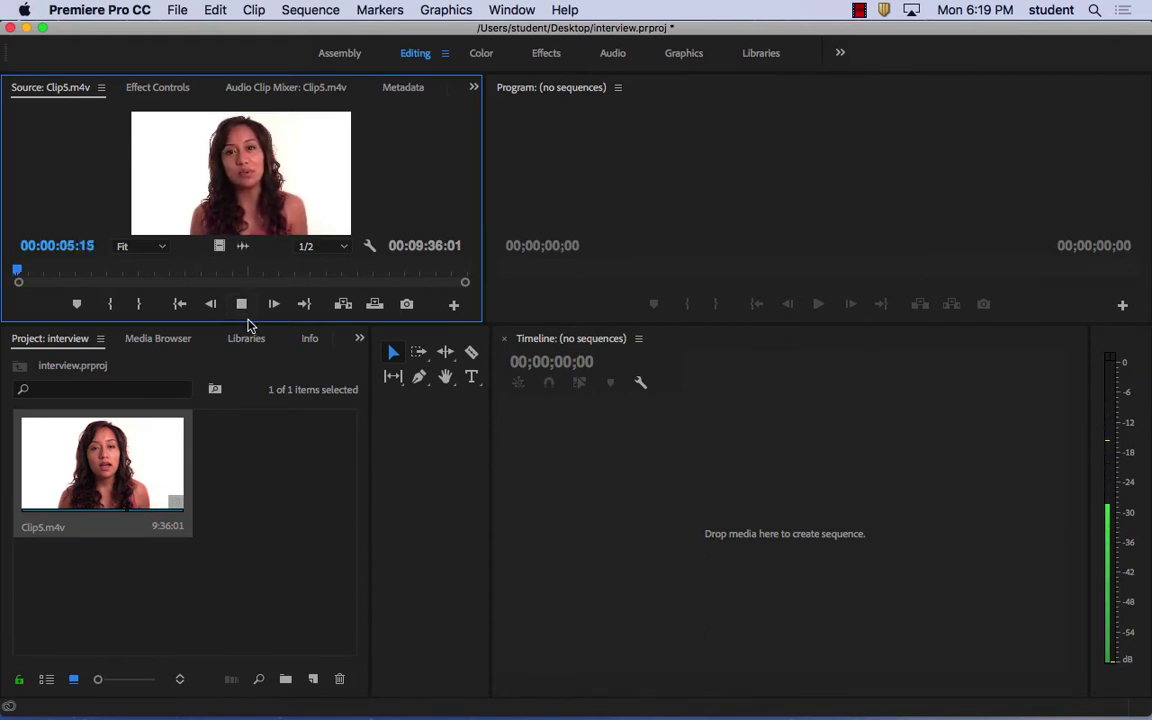
drag(254, 325, 313, 540)
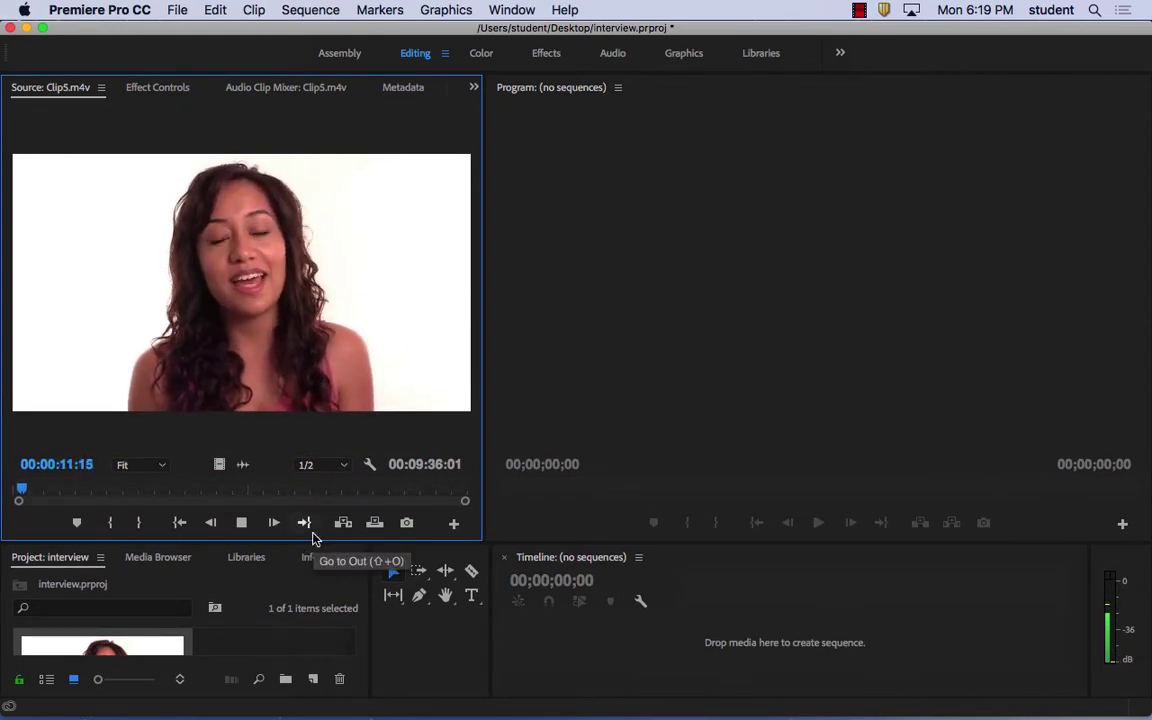
Review the interview clip to about 00:00:40, then replay its first seconds to examine how the opening answer begins
click(240, 523)
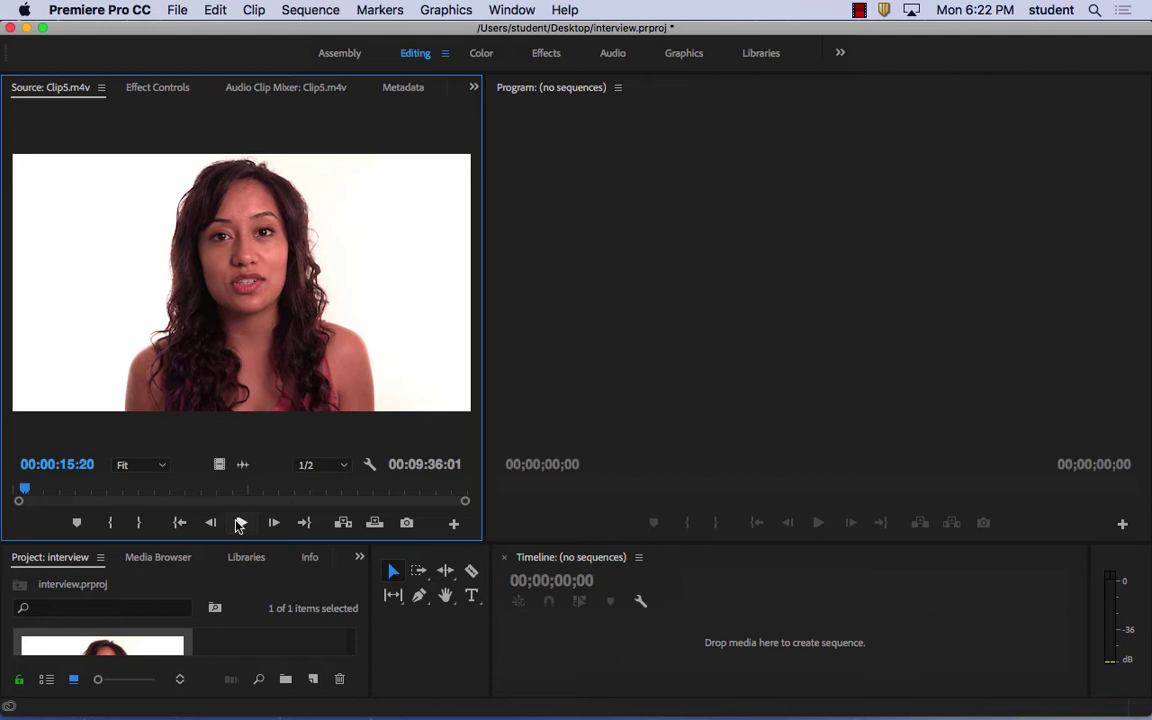
click(240, 523)
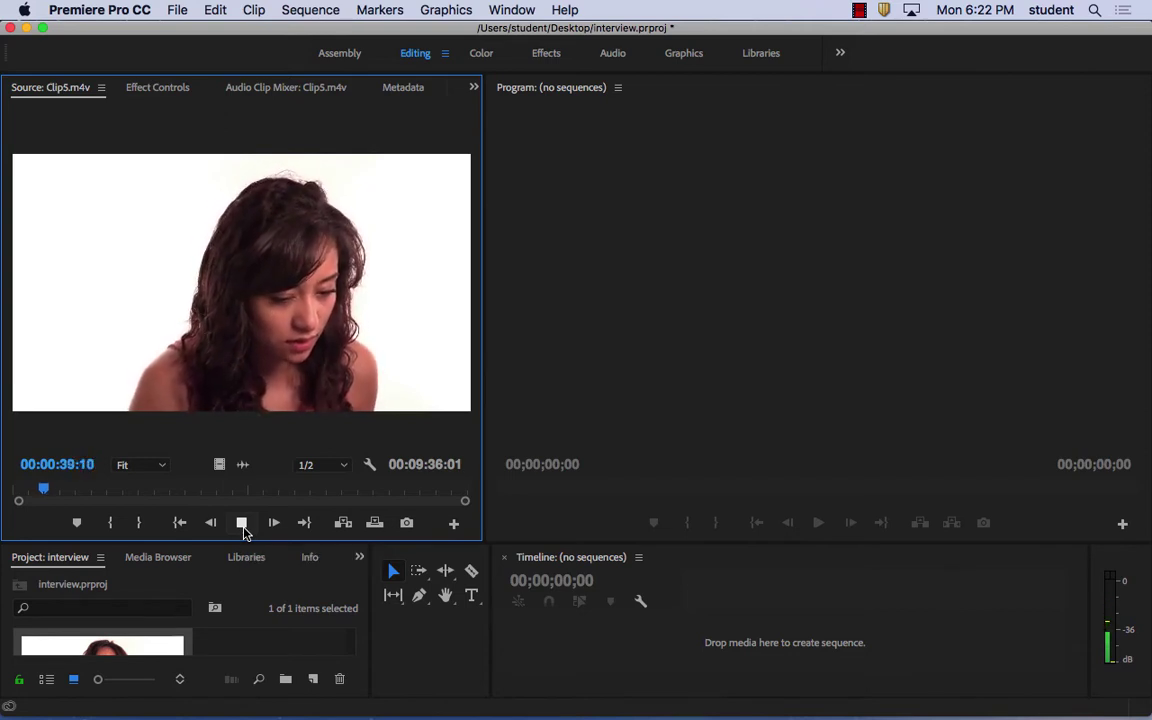
click(243, 523)
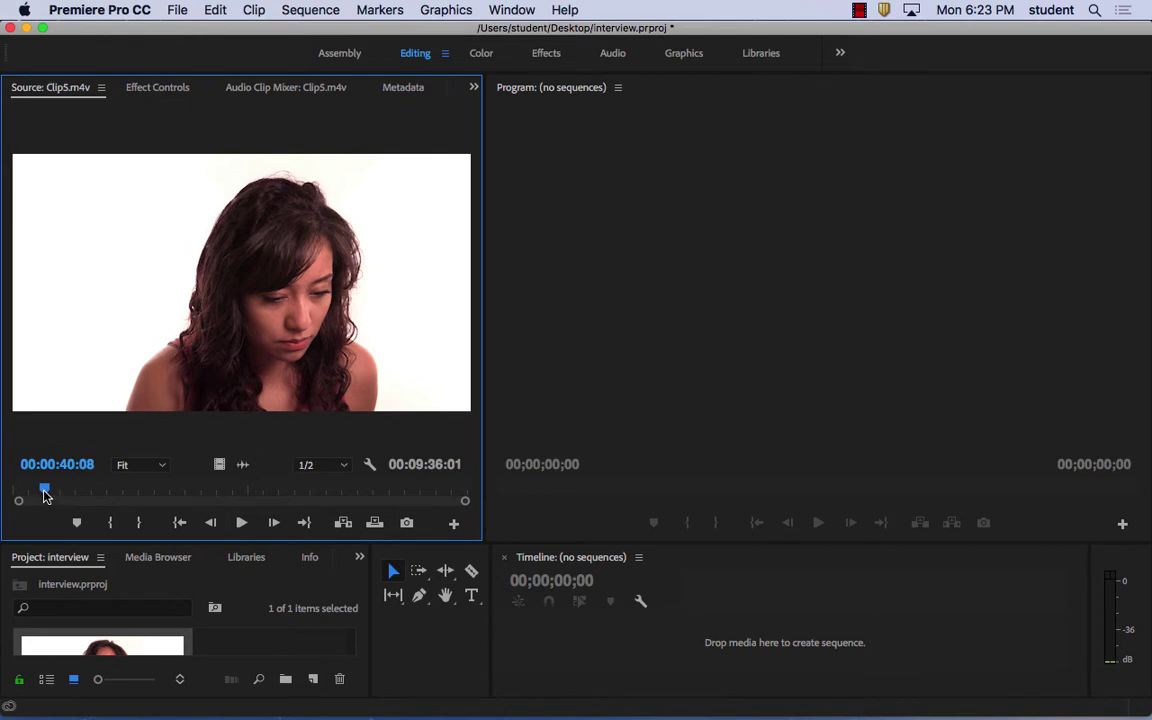
drag(45, 496, 16, 492)
click(240, 523)
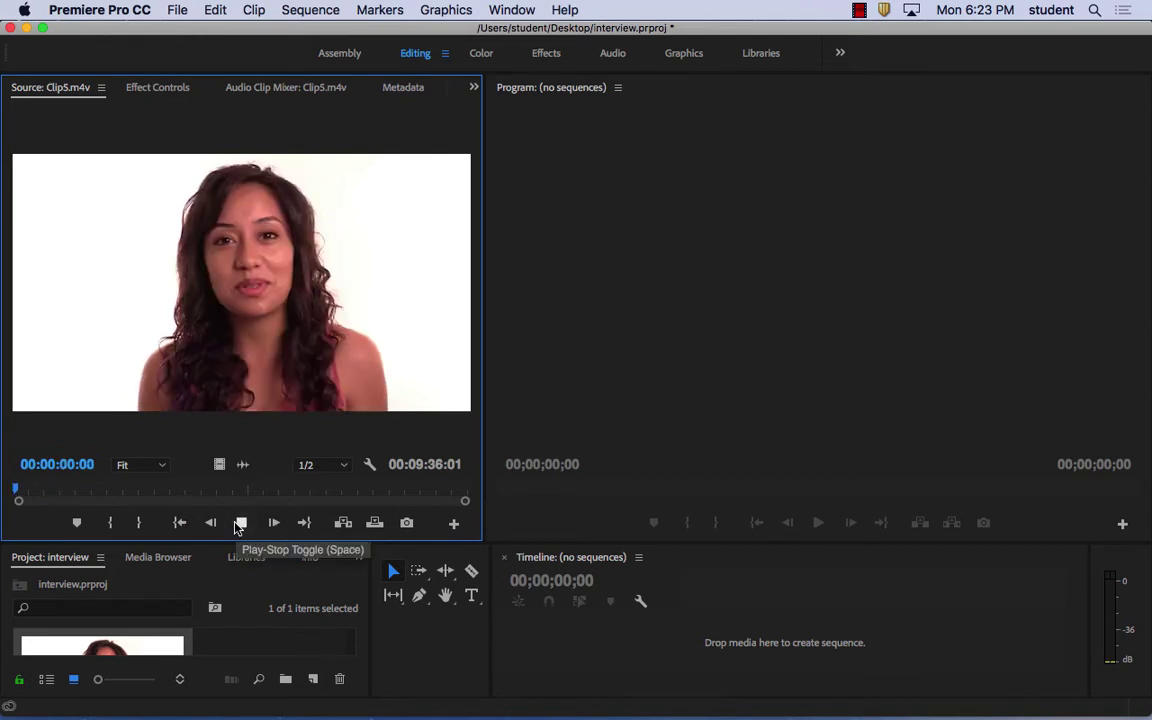
click(240, 523)
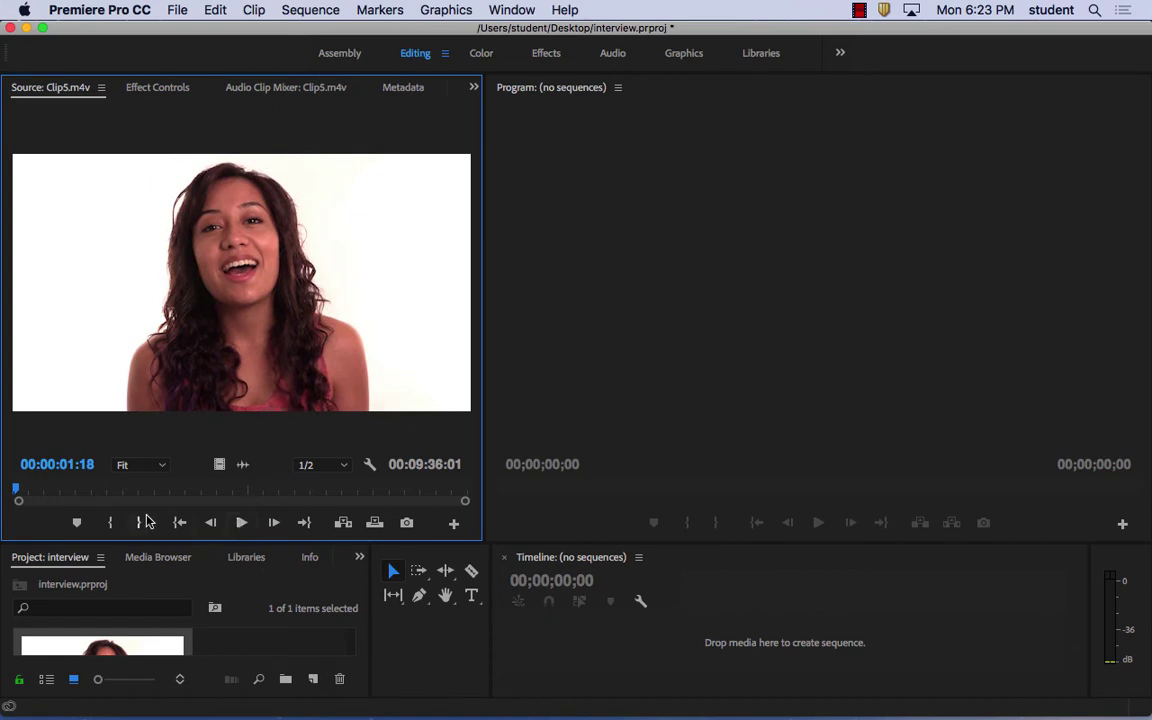
click(240, 523)
click(241, 527)
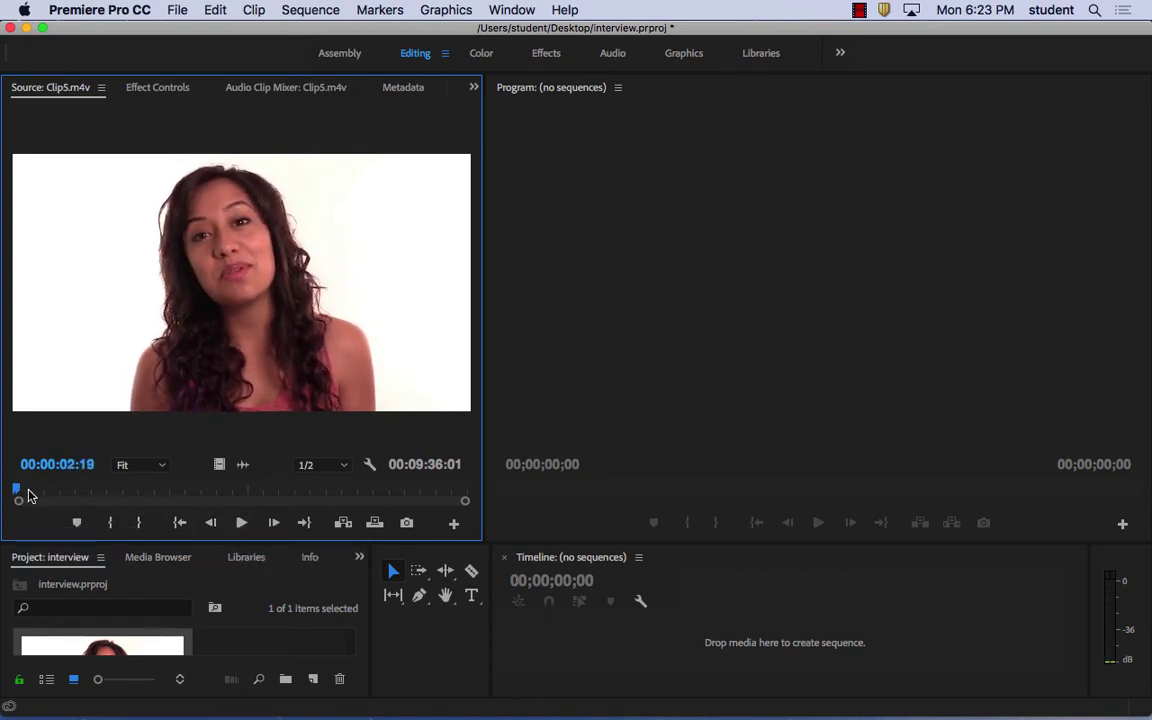
drag(18, 486, 16, 492)
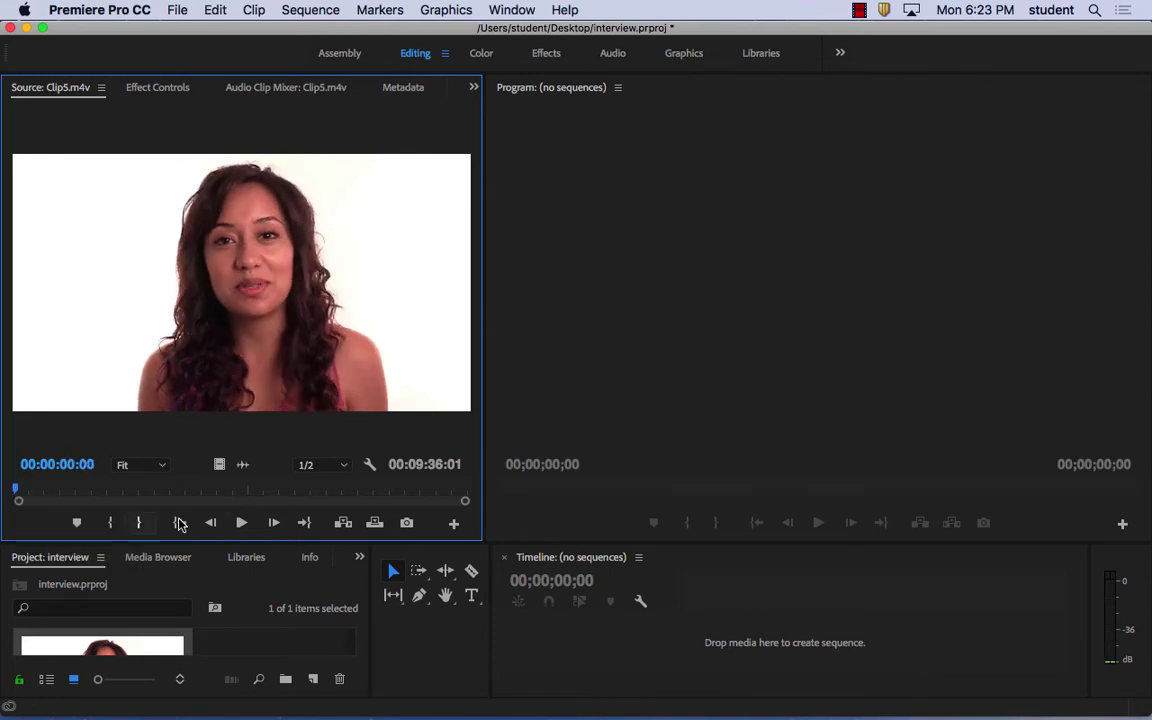
Cue the source clip just before the speech starts and mark the In point at 00:00:01:03
click(241, 523)
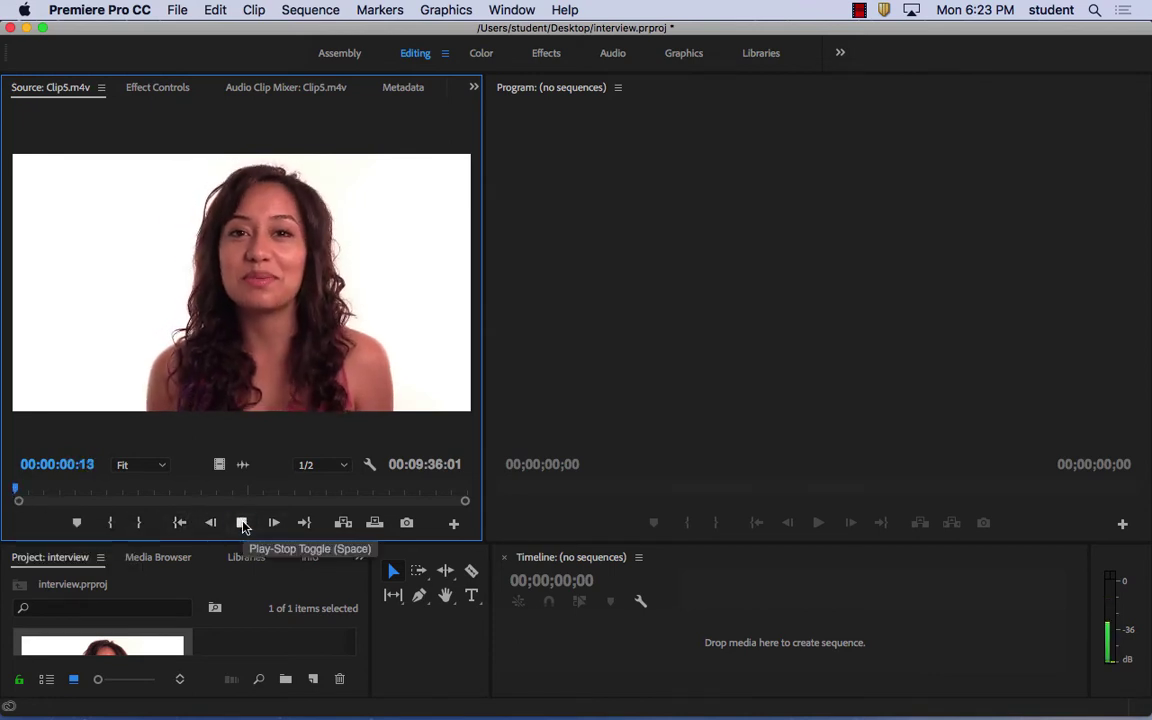
click(241, 524)
click(241, 524)
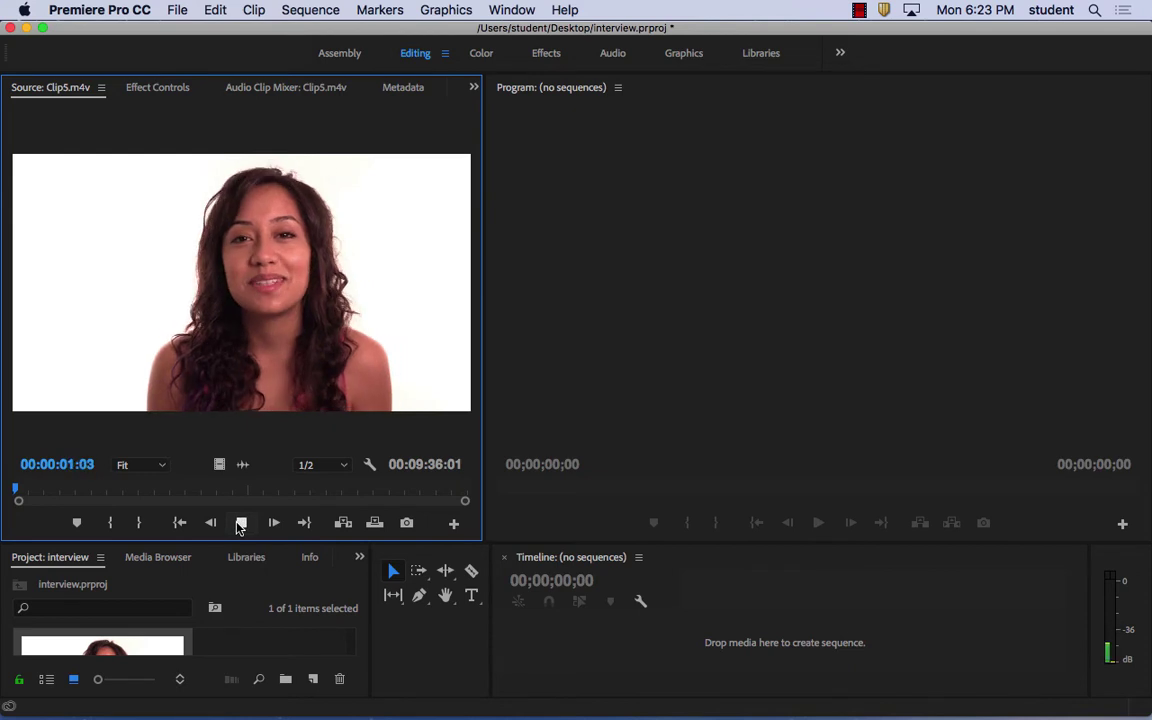
click(241, 524)
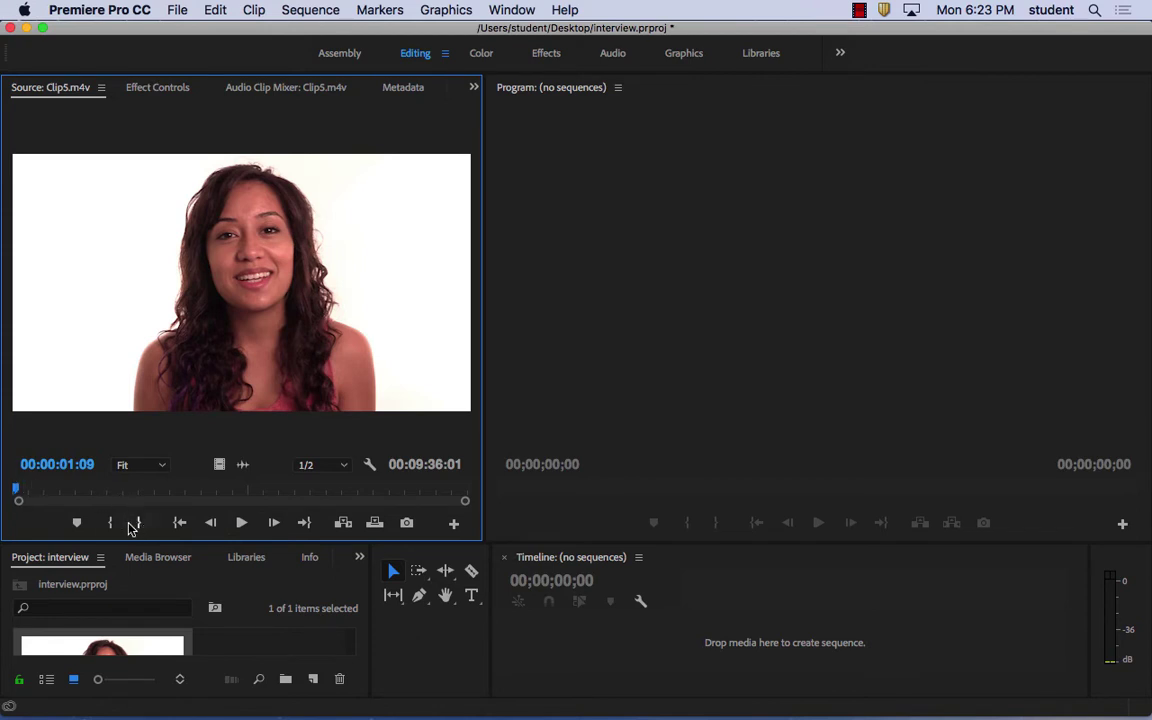
drag(20, 500, 17, 494)
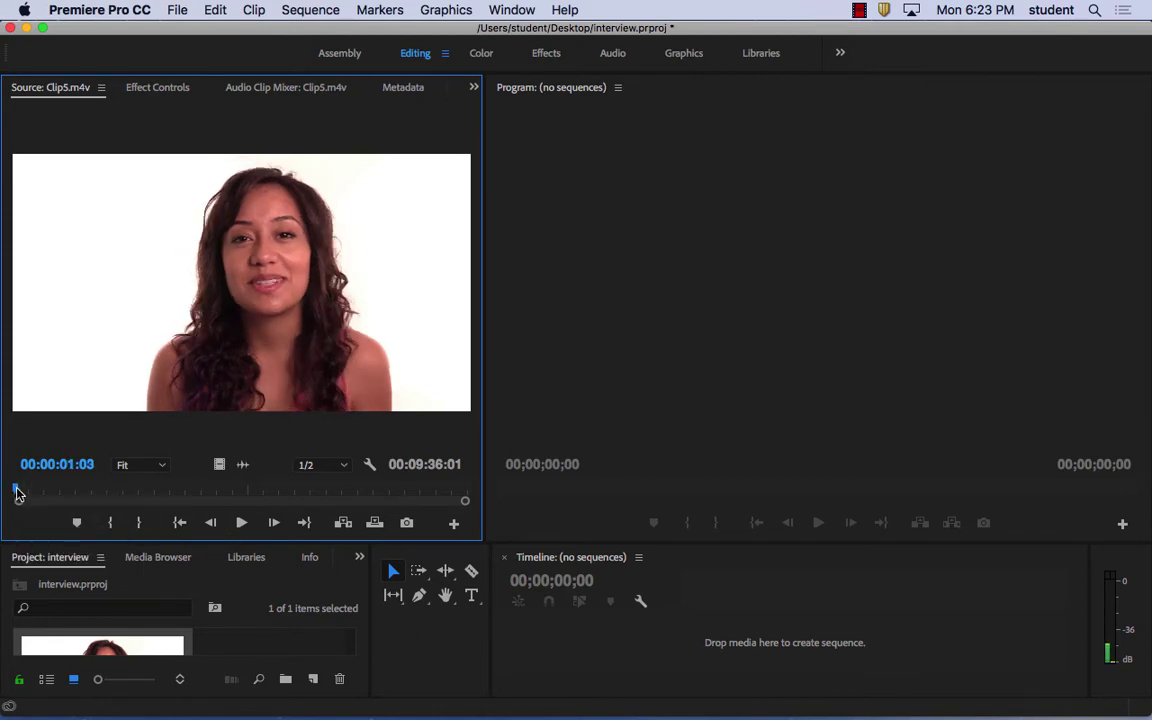
click(109, 528)
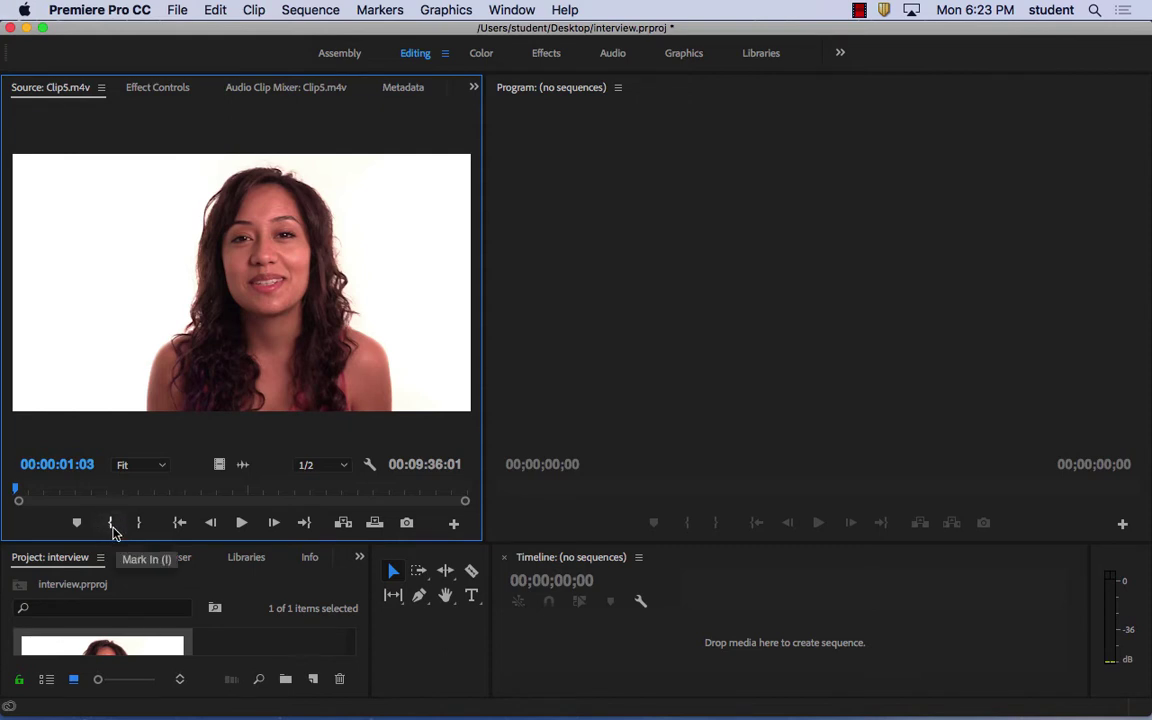
click(112, 524)
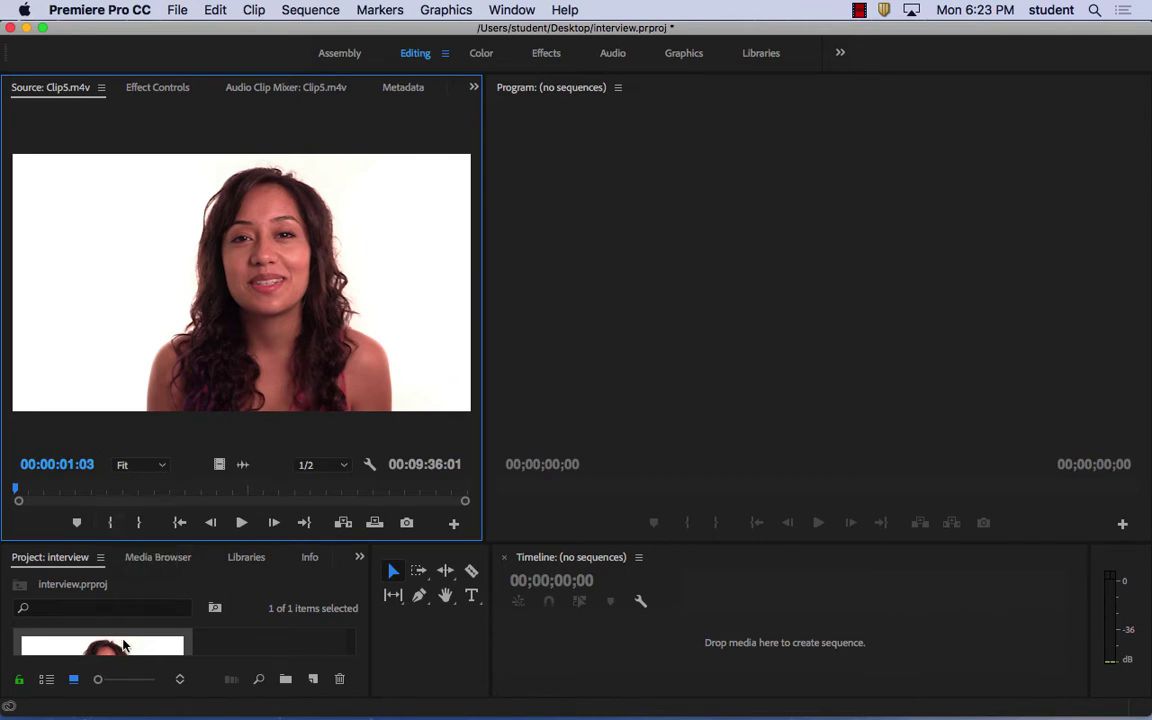
click(110, 526)
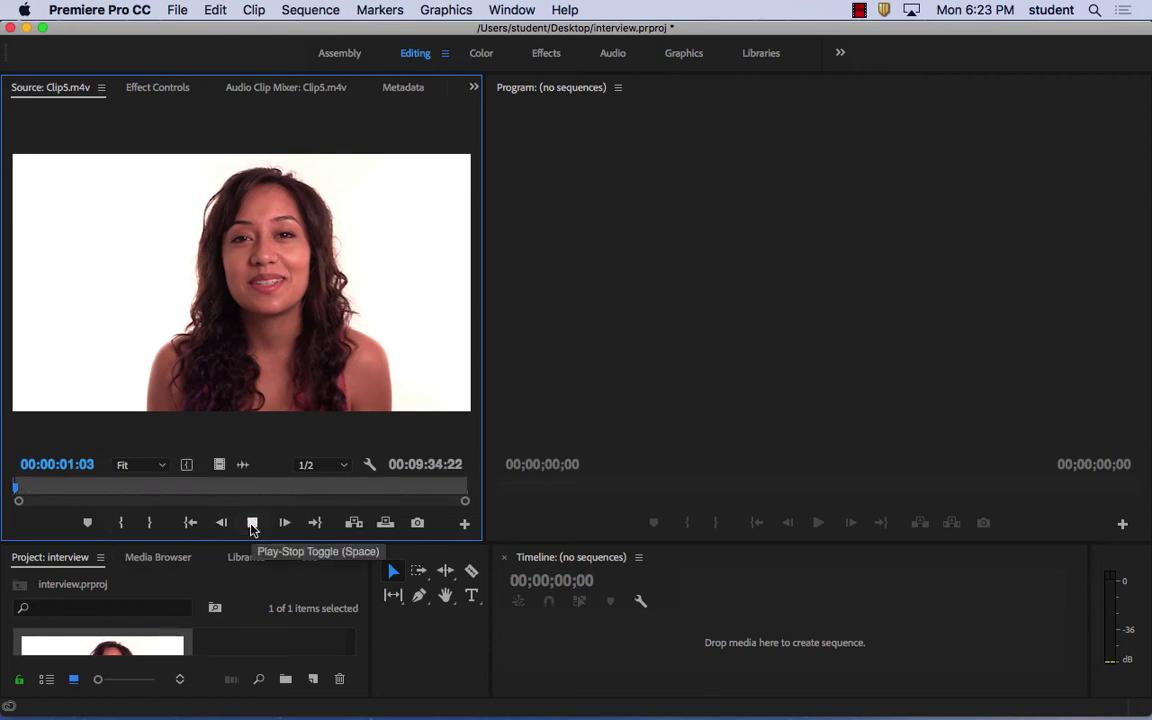
Preview the start of the source clip, magnify its time ruler, and move the In point to 00:00:01:09
click(251, 523)
click(252, 523)
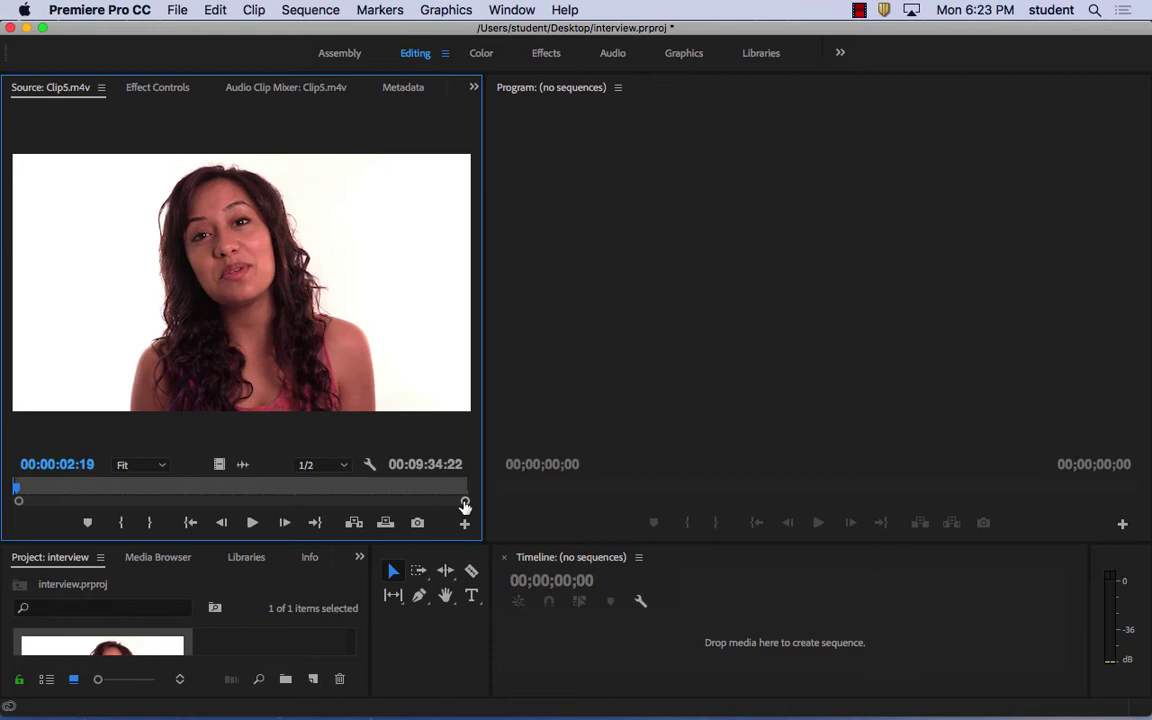
drag(446, 508, 250, 502)
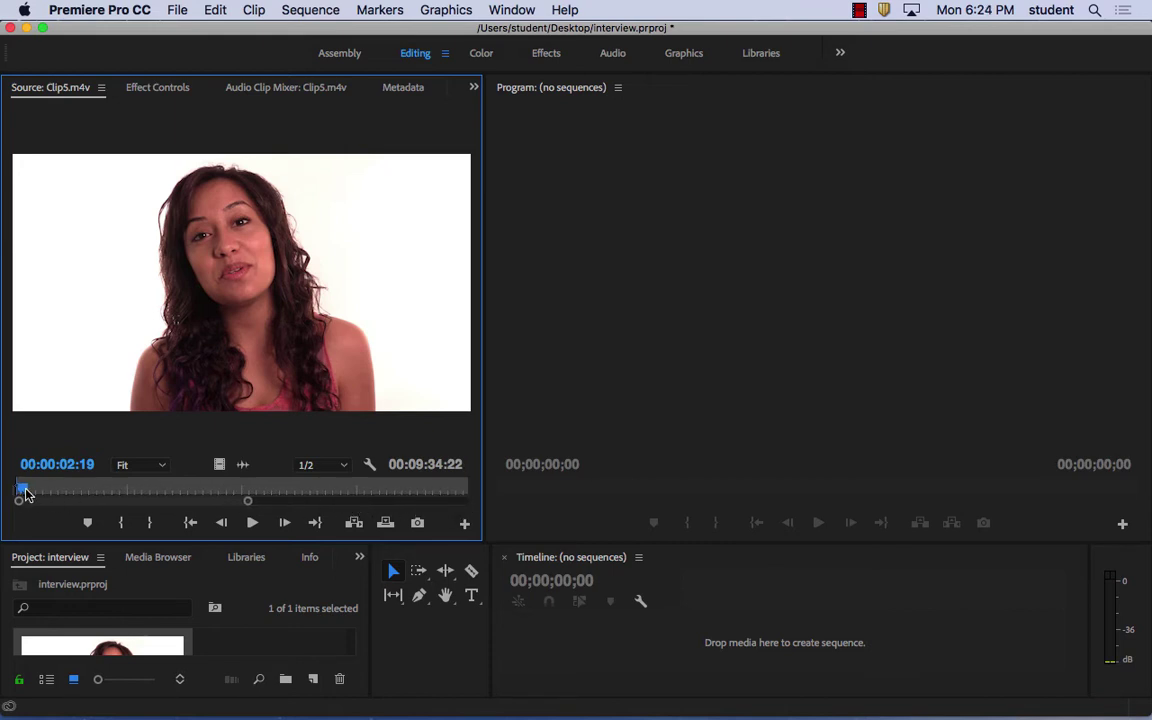
mouse_move(248, 502)
mouse_down()
mouse_move(229, 505)
mouse_move(257, 504)
mouse_move(82, 503)
mouse_move(360, 505)
mouse_move(90, 510)
mouse_move(105, 500)
mouse_move(78, 493)
mouse_up()
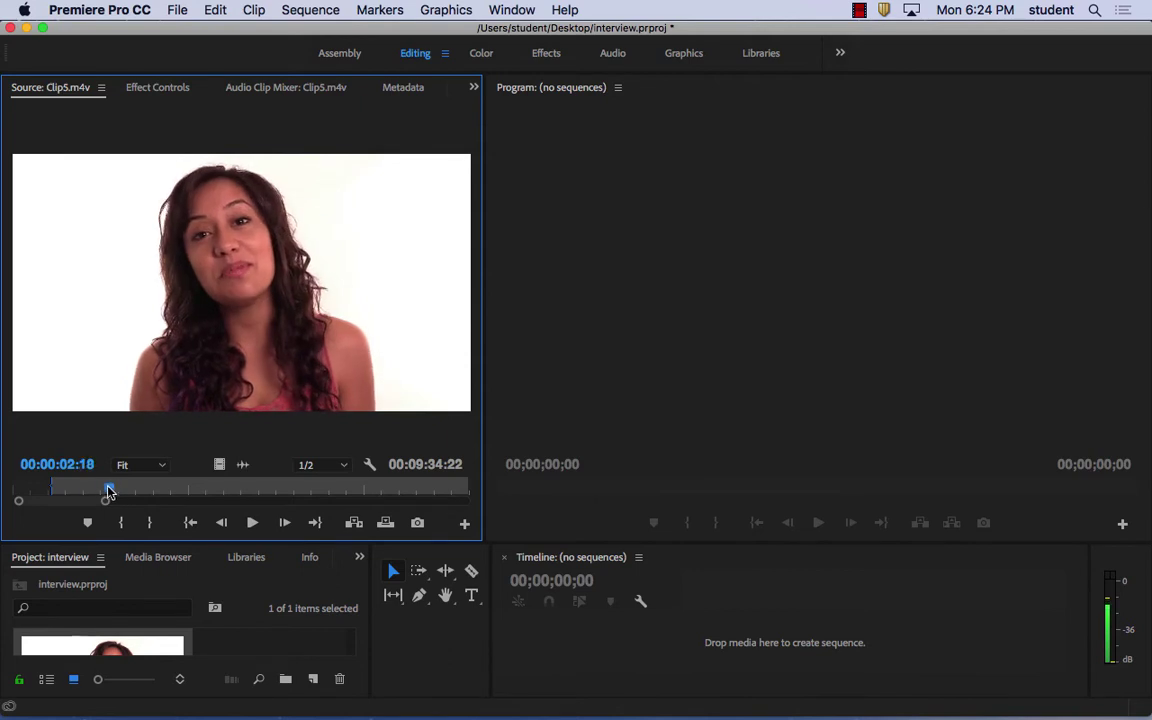
mouse_move(74, 492)
mouse_down()
mouse_move(62, 490)
mouse_move(134, 492)
mouse_move(62, 494)
mouse_up()
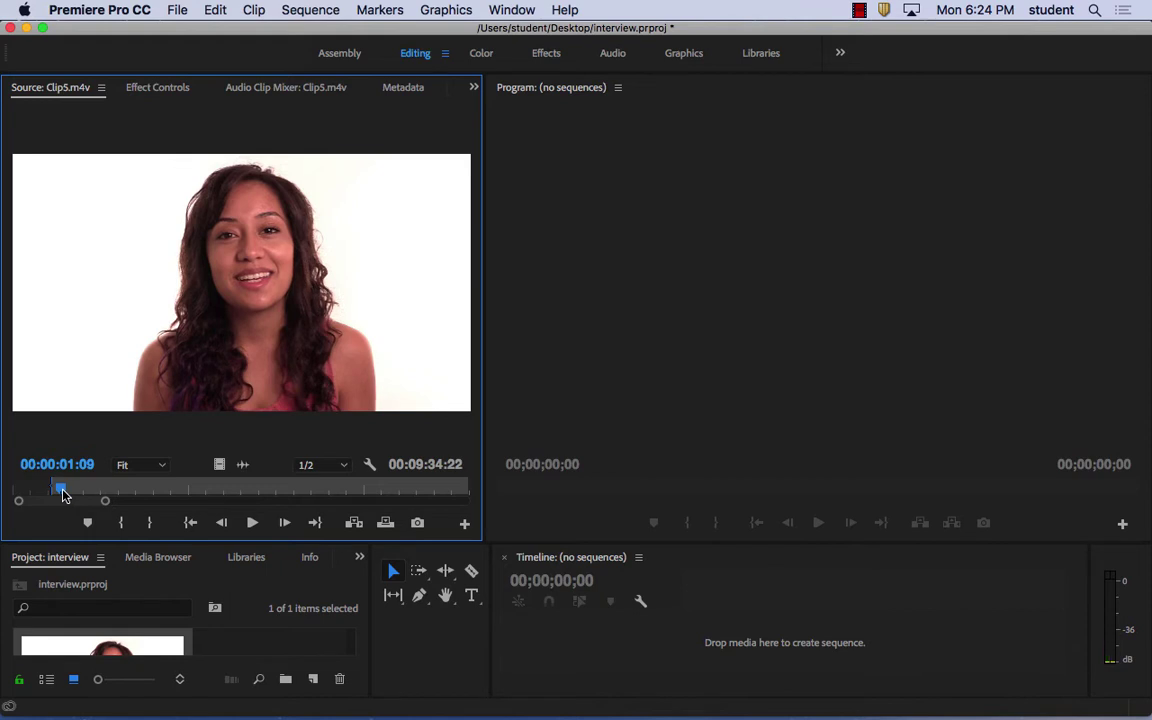
click(123, 524)
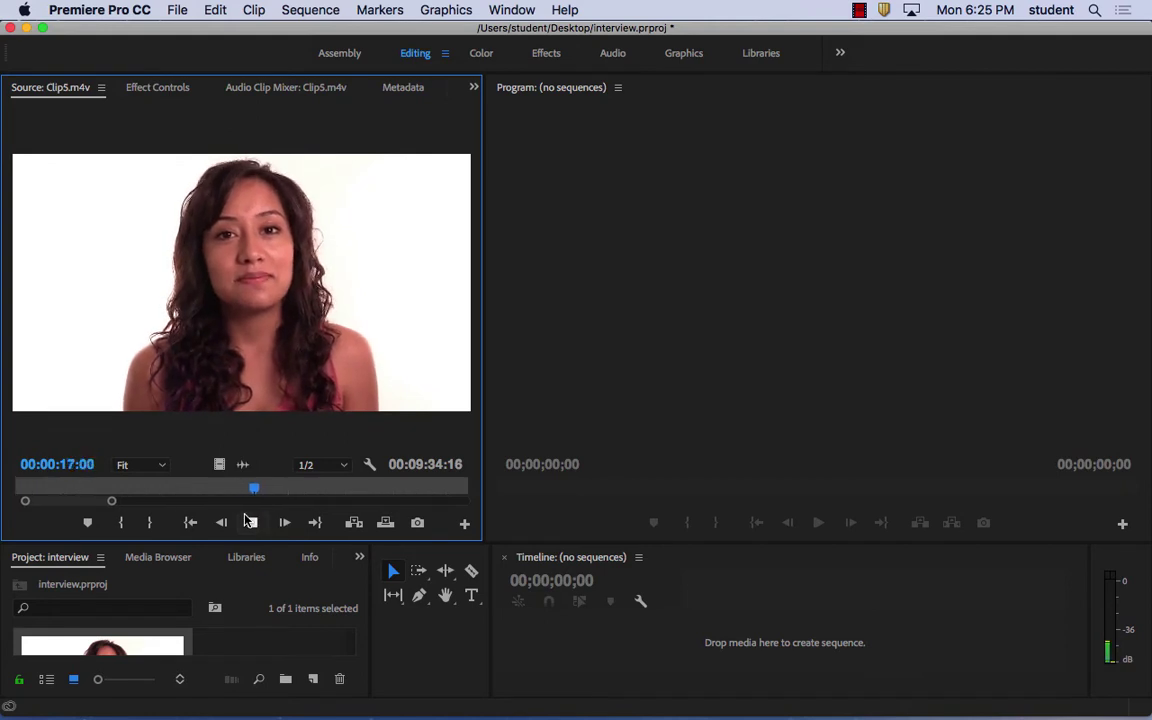
Replay the end of the opening answer in the source clip and mark the Out point at 00:00:15:18
click(253, 522)
drag(270, 488, 146, 490)
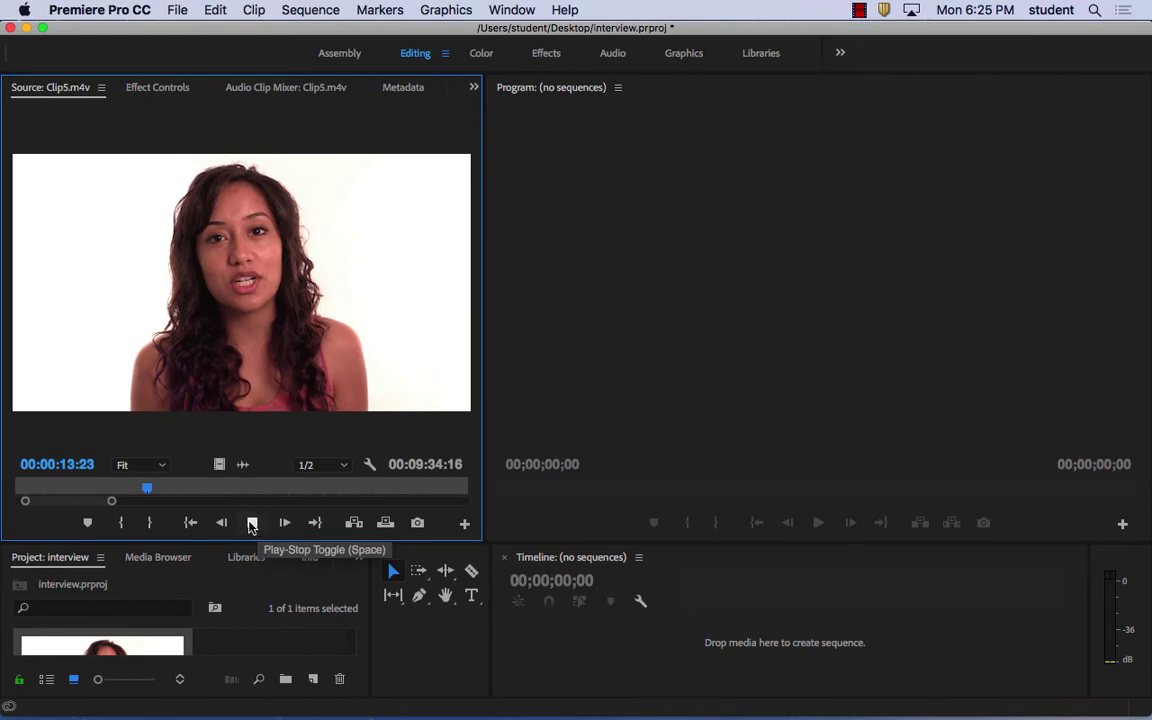
click(252, 522)
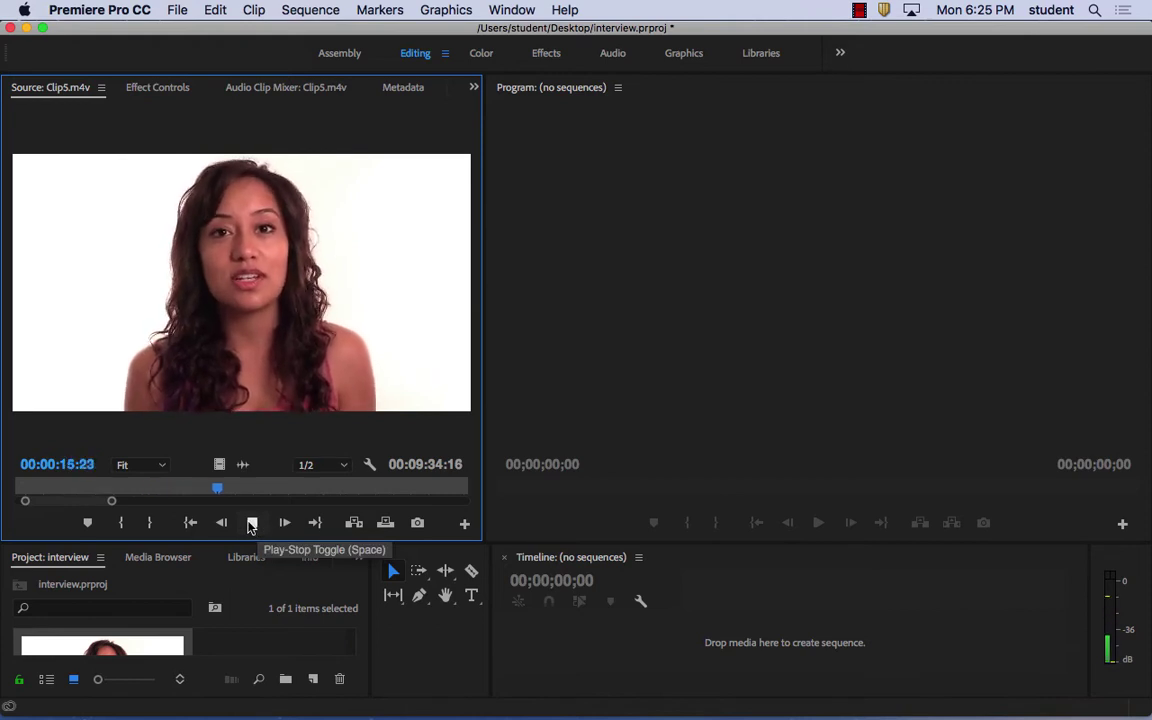
click(253, 523)
drag(226, 488, 213, 490)
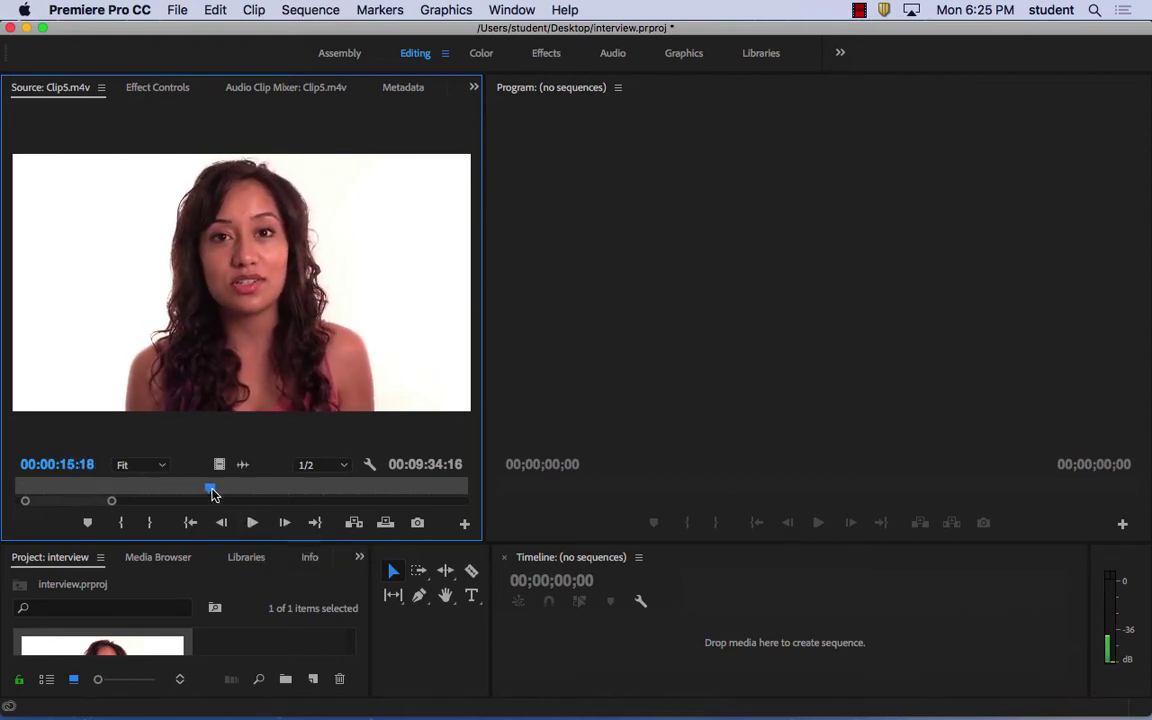
click(151, 524)
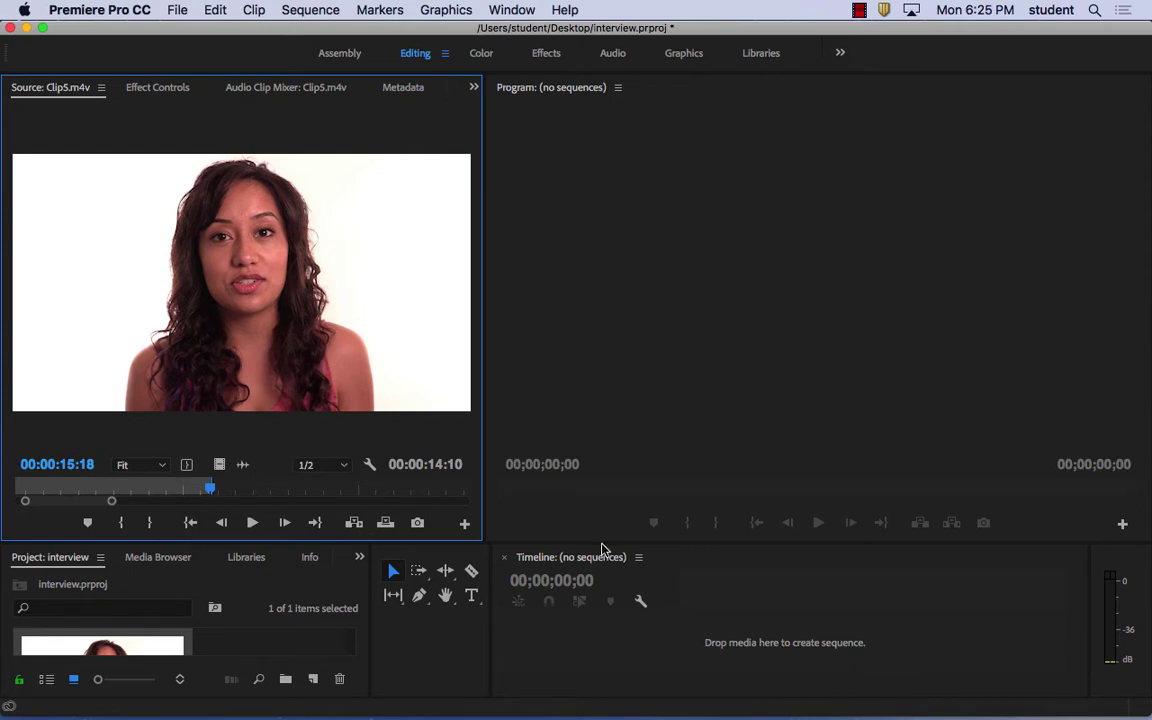
Enlarge the timeline area, create a sequence from the marked part of Clip5.m4v and play it back
drag(599, 545, 585, 424)
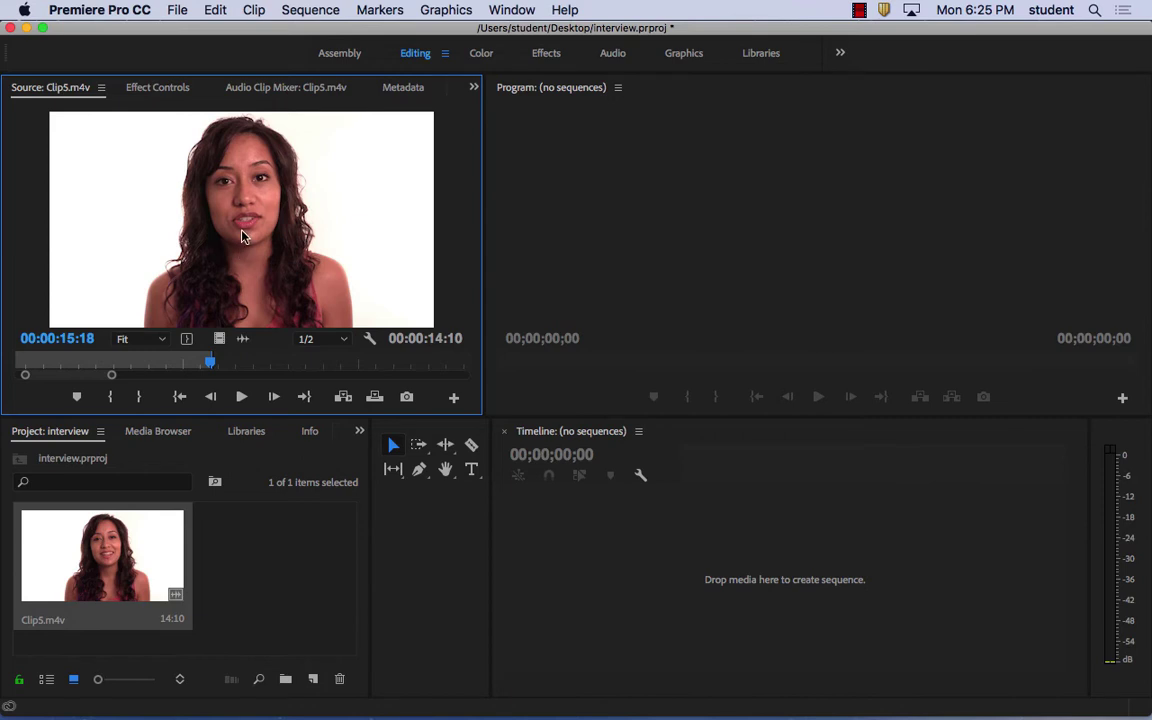
drag(237, 238, 753, 558)
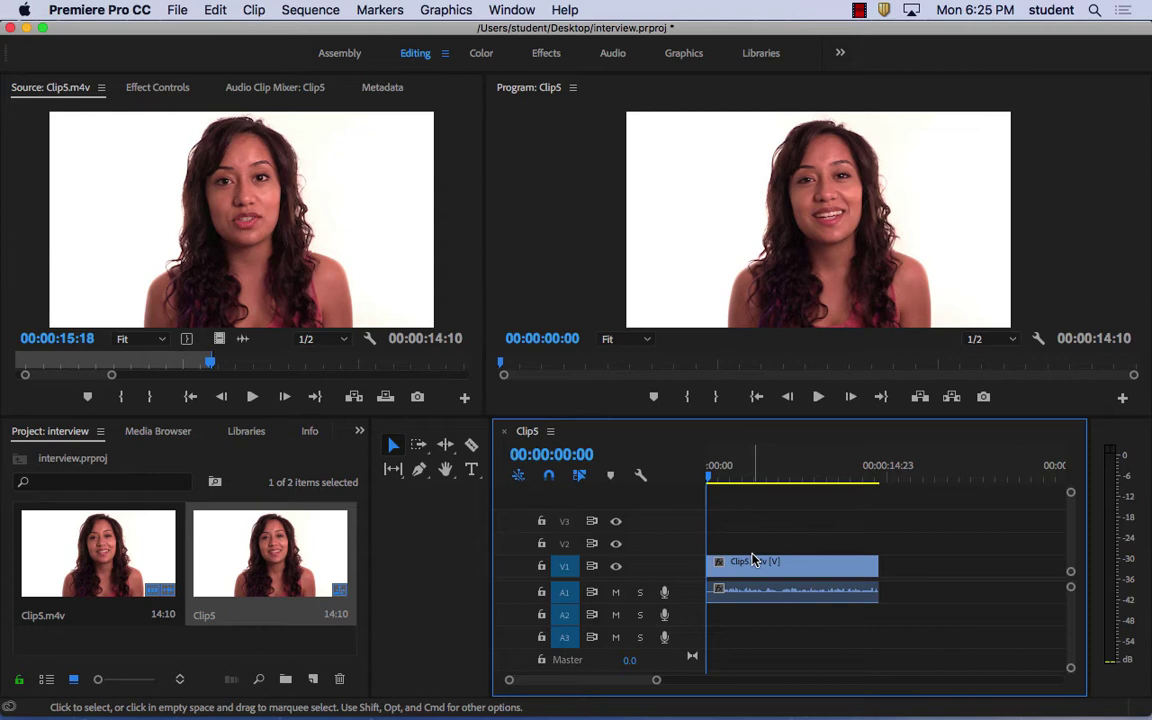
key(space)
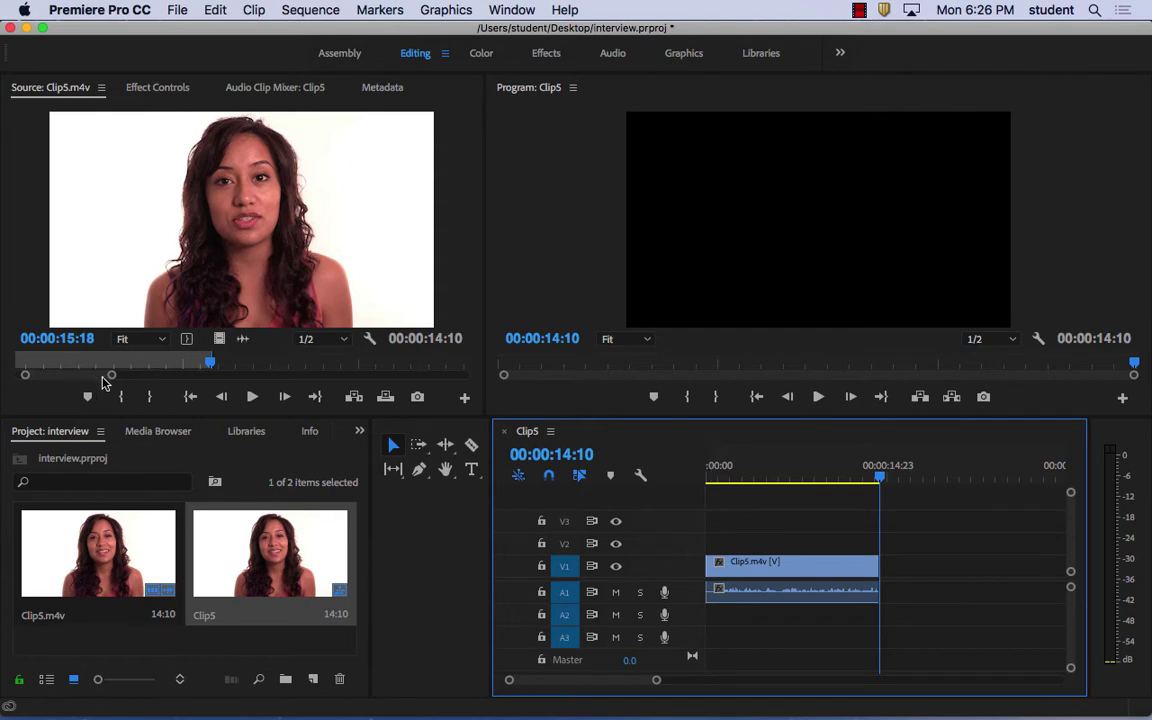
Cue the source clip near 00:00:58, play on to the start of the next answer and mark the In point at 00:00:59:15
drag(110, 376, 248, 386)
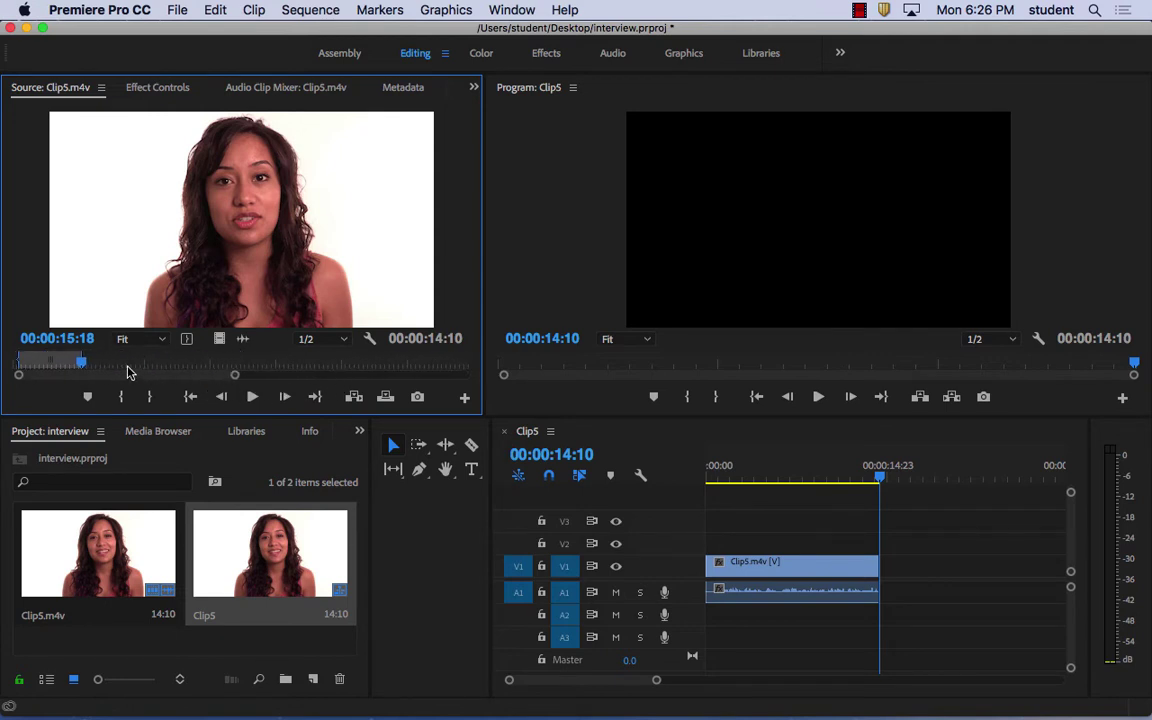
drag(85, 367, 266, 364)
click(252, 397)
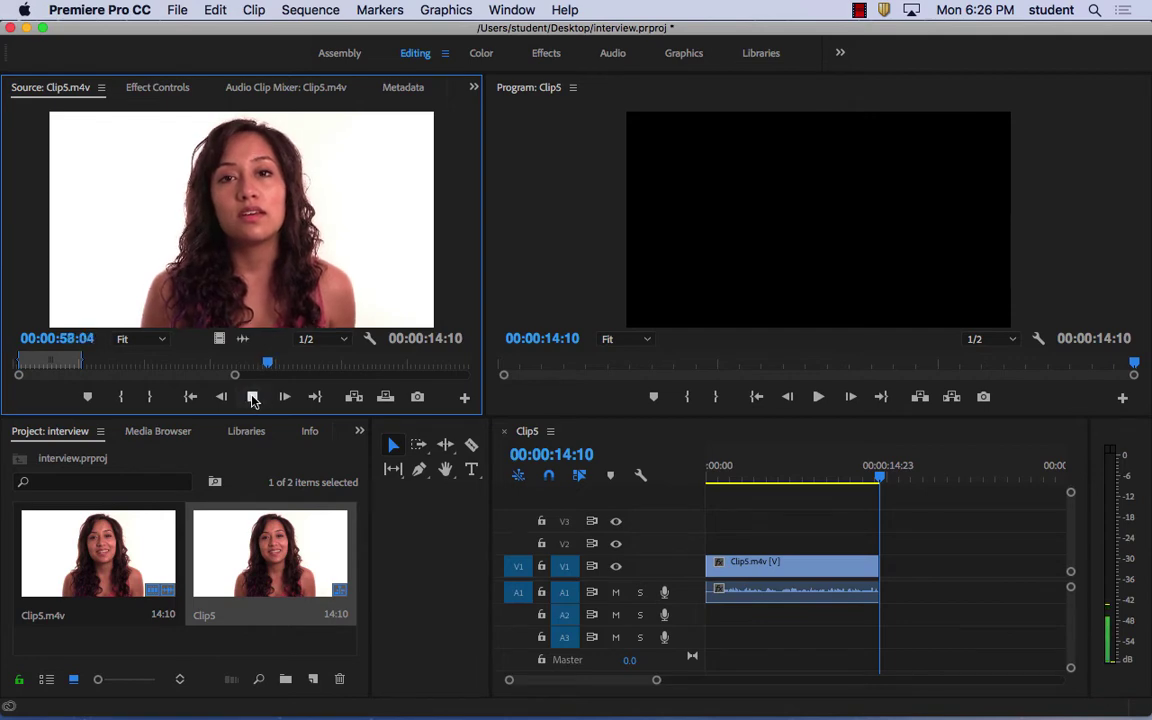
click(252, 397)
click(121, 397)
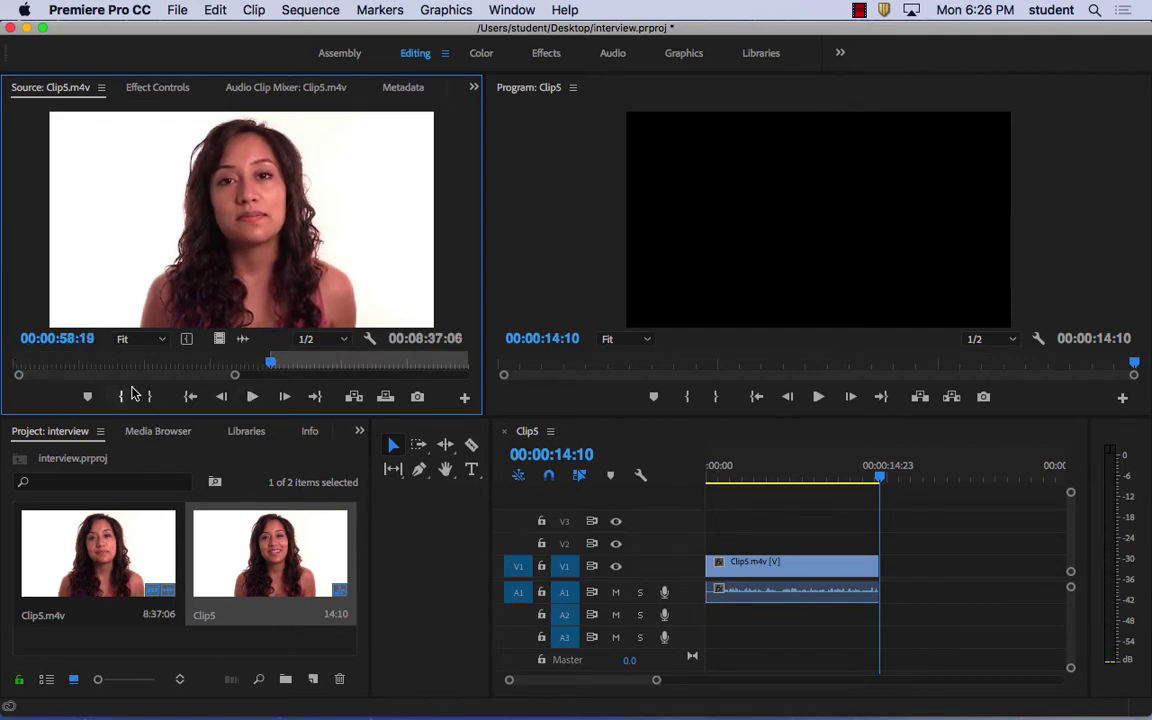
click(251, 397)
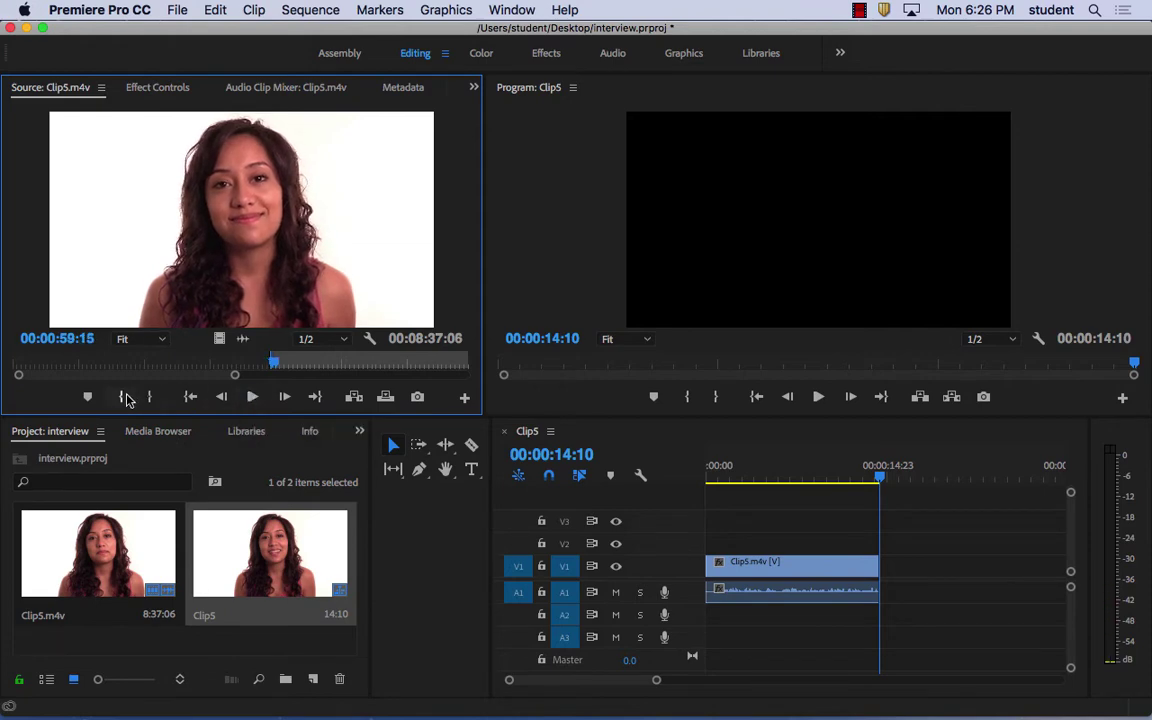
key(i)
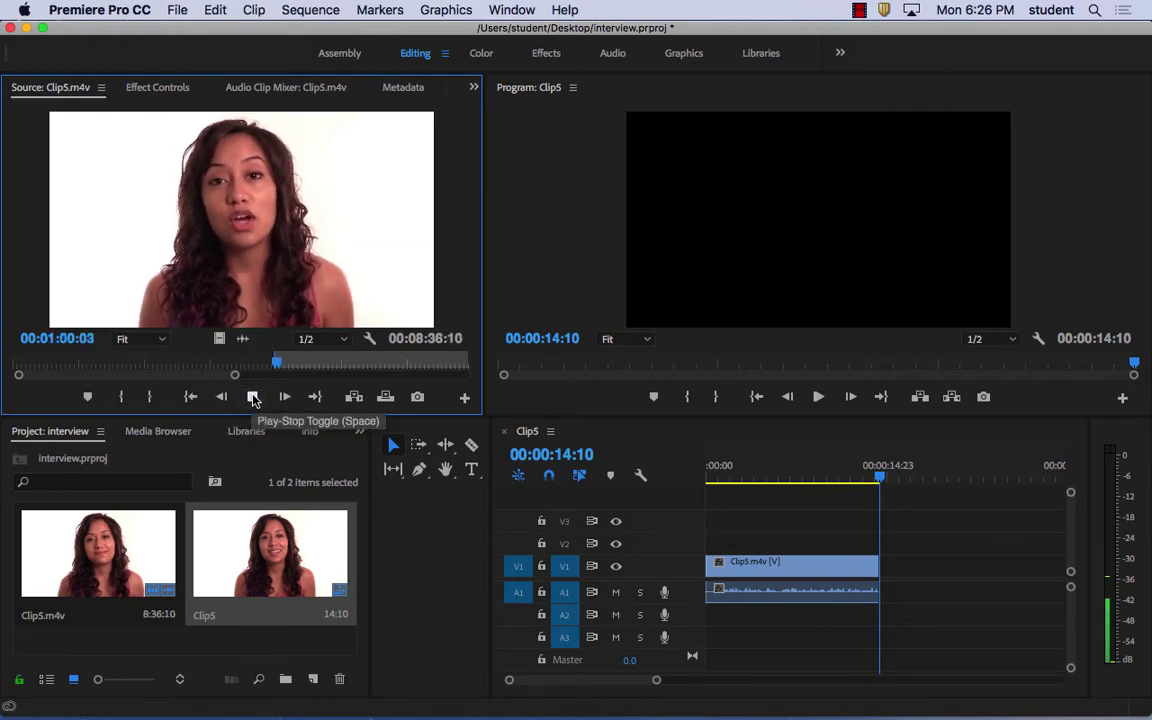
Step through the source clip frame by frame, mark the In point at 00:01:00:22 and preview playback from it
key(Left)
key(Left)
key(Left)
key(Left)
key(Left)
key(Left)
key(Left)
key(Left)
key(Left)
key(Left)
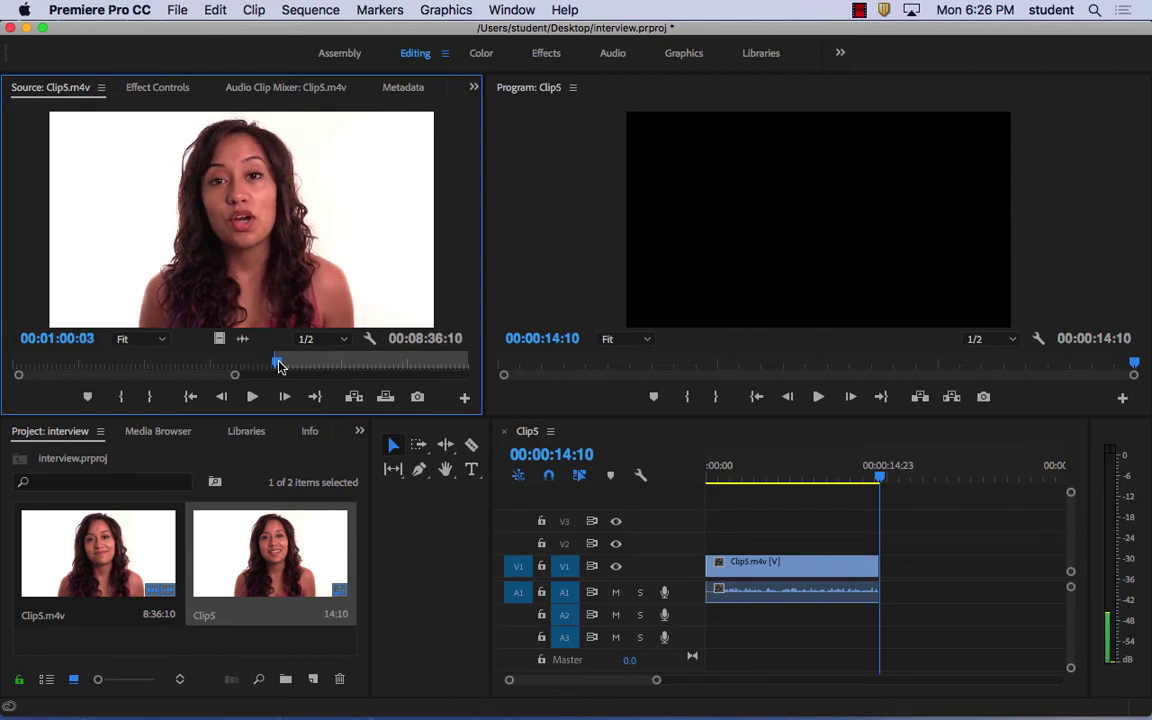
key(Right)
key(Right)
key(Right)
key(Right)
key(Right)
key(Right)
key(Right)
key(Right)
key(Right)
key(Right)
key(Right)
key(Right)
key(Right)
key(Right)
key(Right)
key(Right)
key(Right)
key(Right)
key(Right)
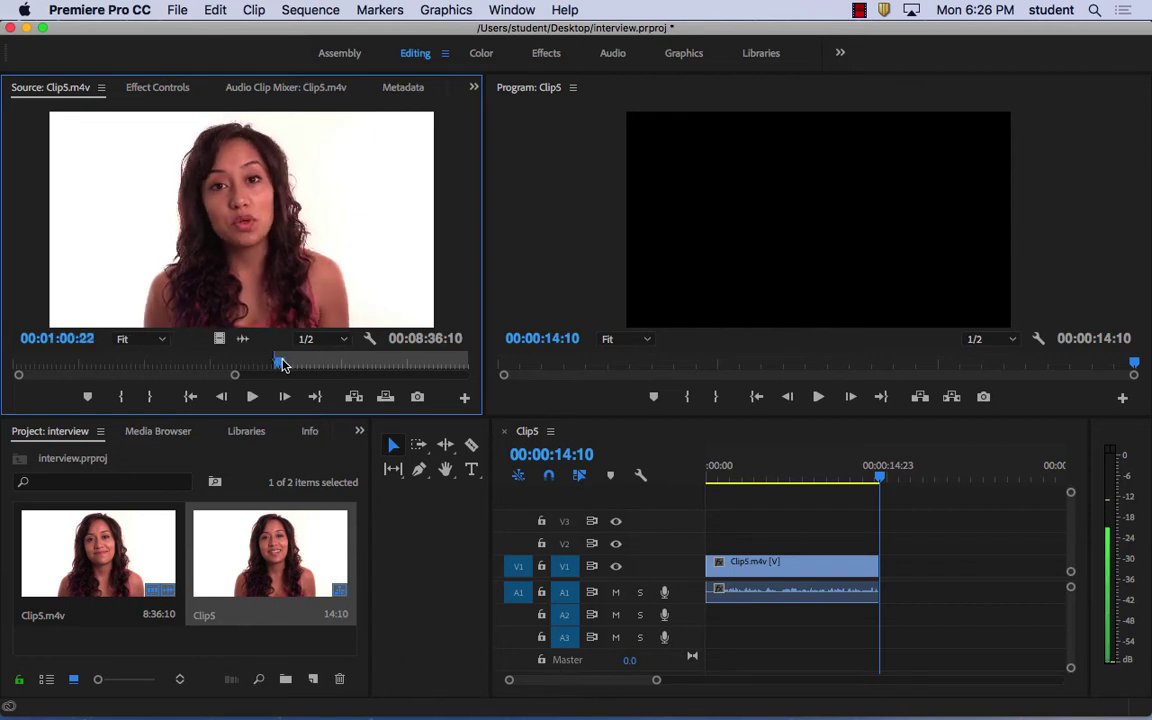
click(121, 397)
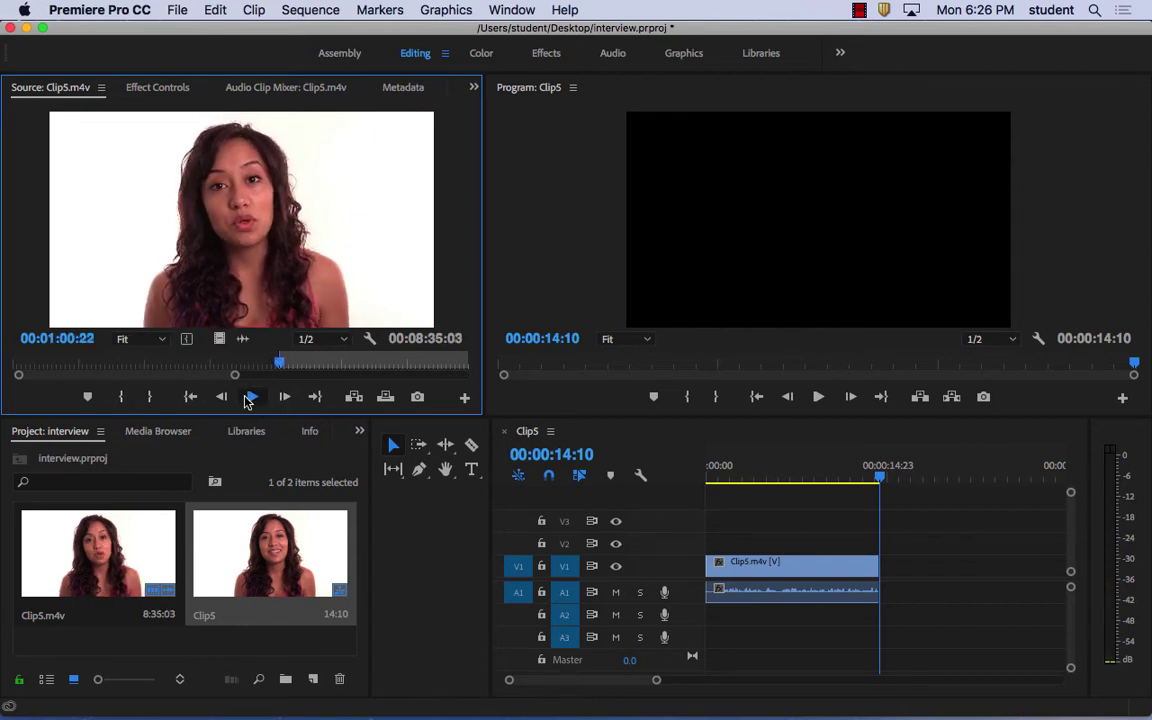
click(251, 397)
click(251, 397)
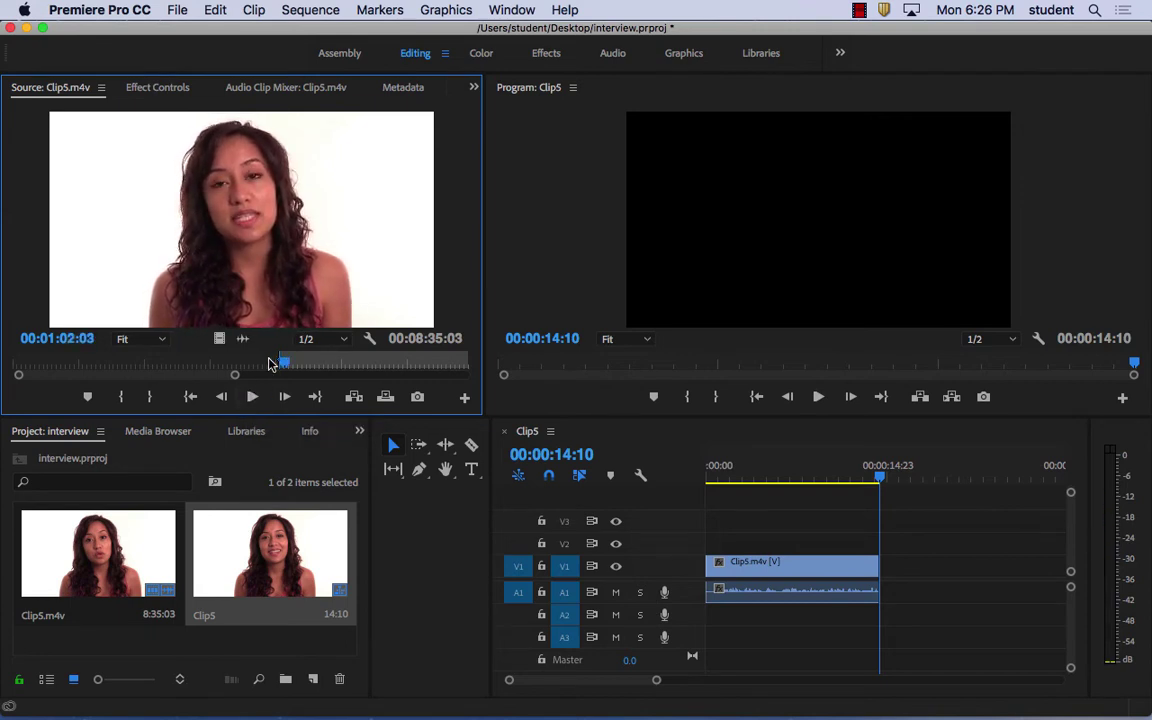
Replay the source passage around 00:00:09, then mark the In point at 00:01:01:03 and start playback from it
drag(283, 367, 51, 359)
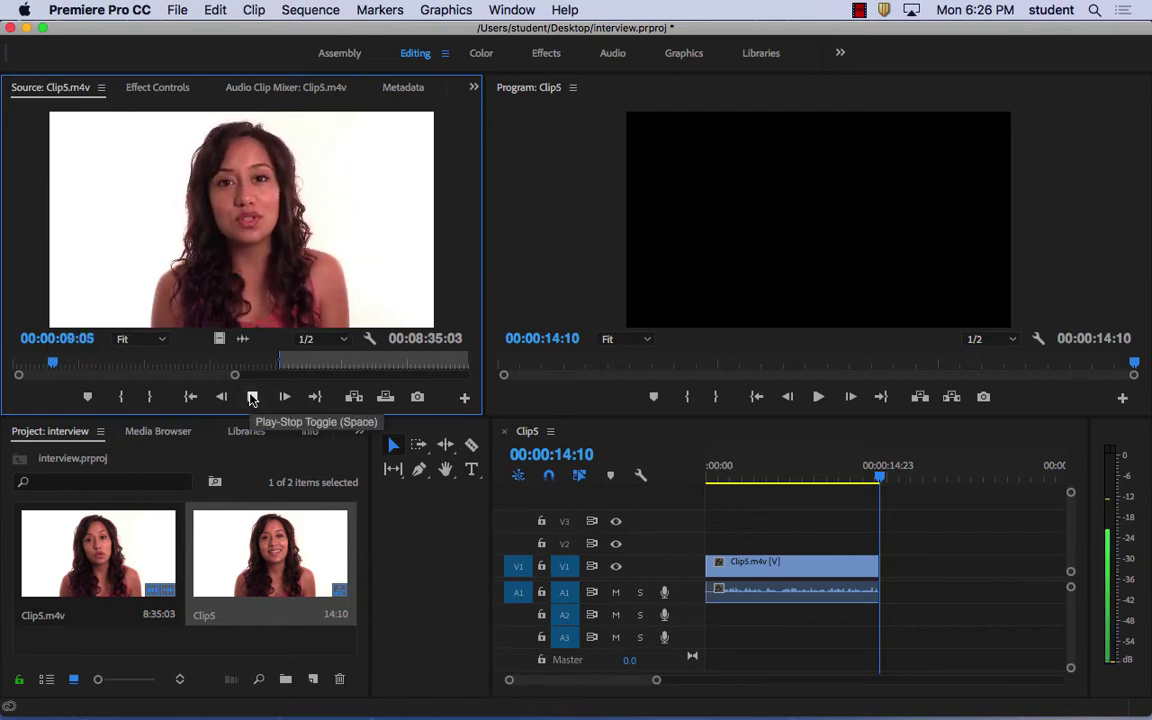
click(252, 397)
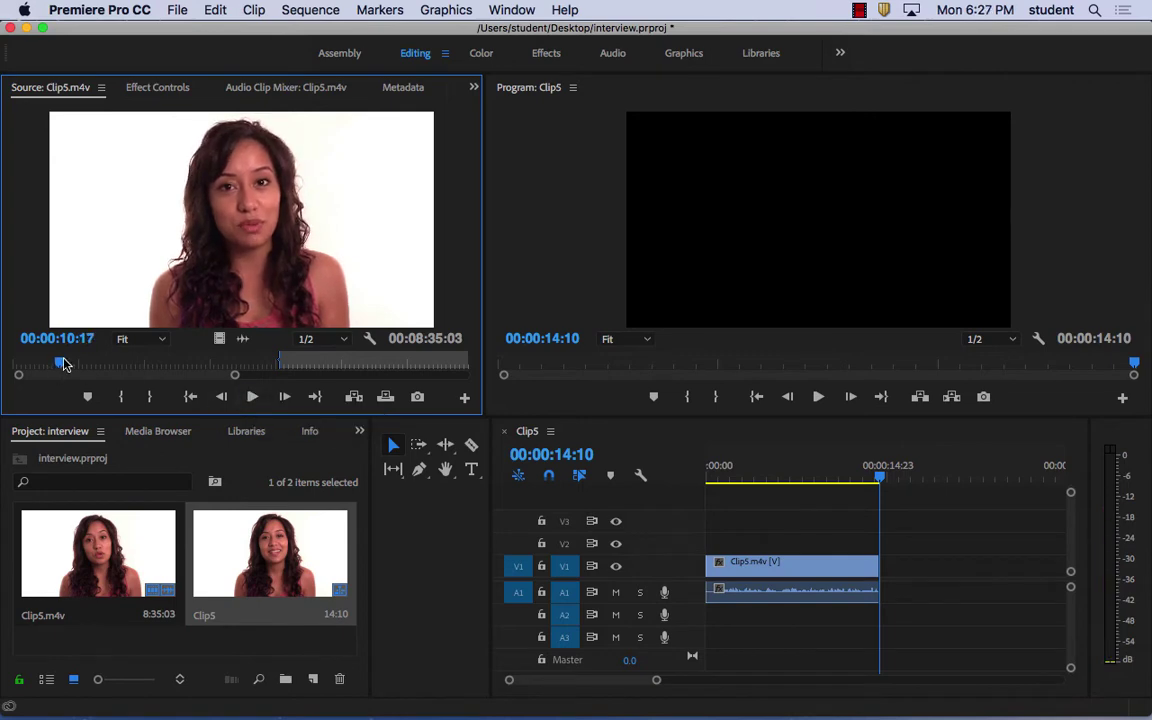
drag(57, 362, 168, 362)
click(282, 368)
drag(280, 372, 283, 375)
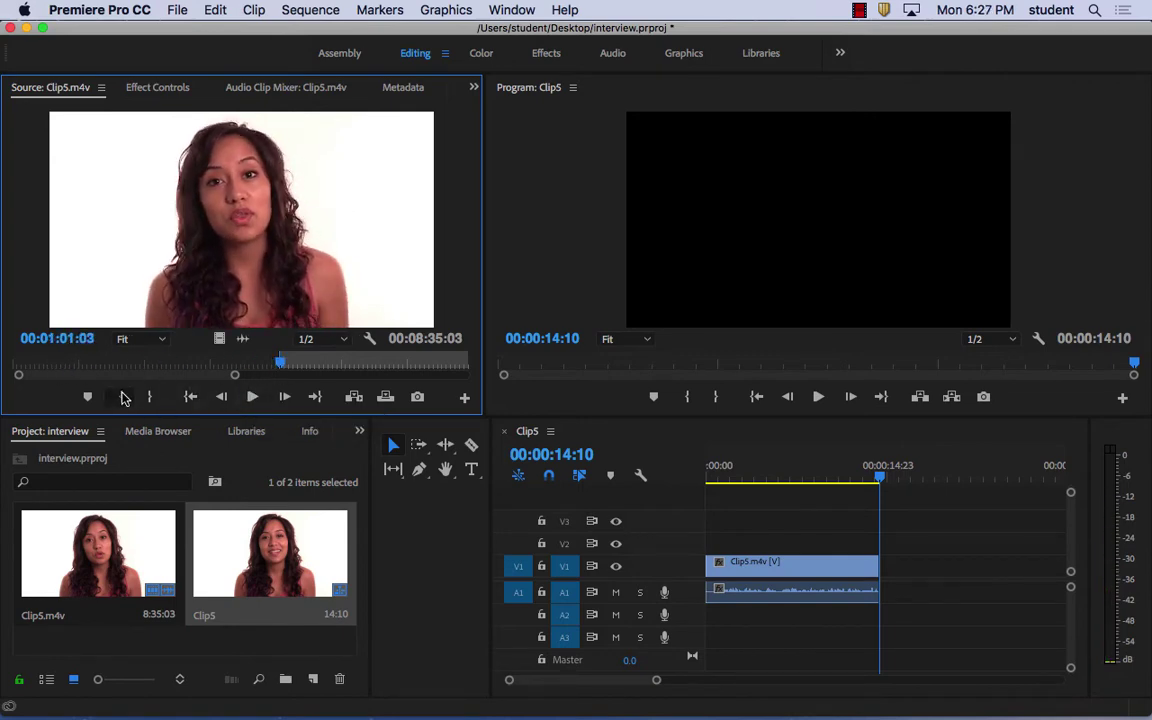
click(120, 397)
click(252, 397)
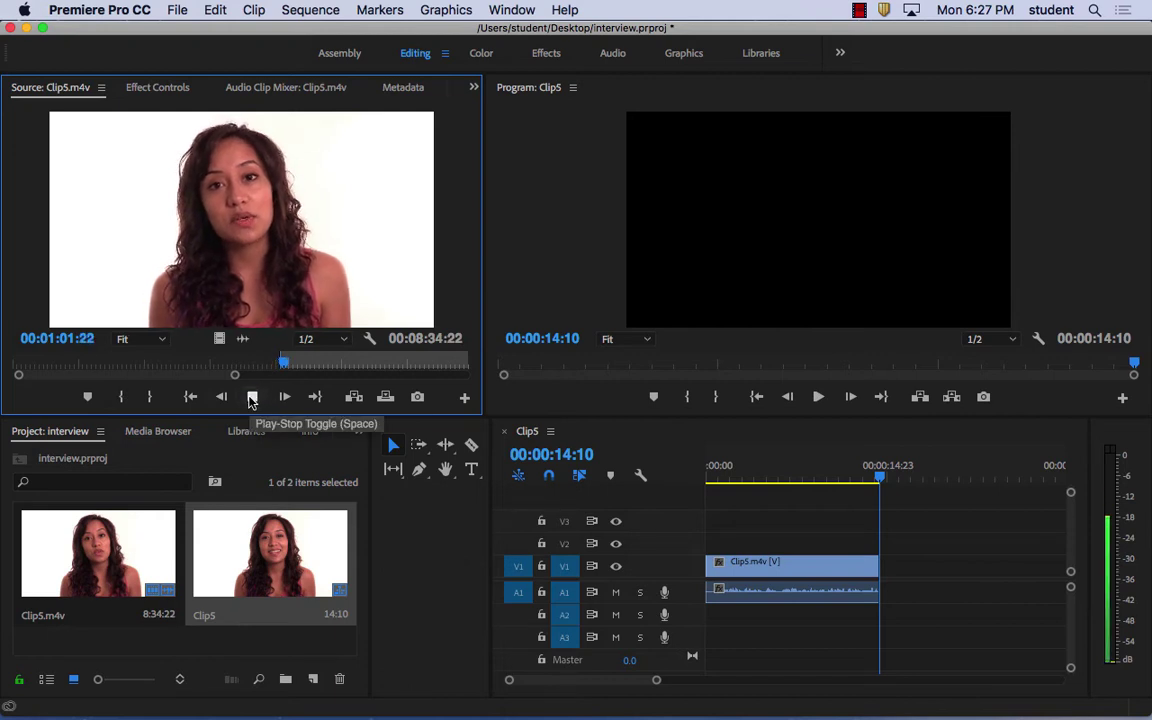
Move the source clip's In point back to 00:01:00:03 and preview the answer from there
drag(283, 370, 276, 364)
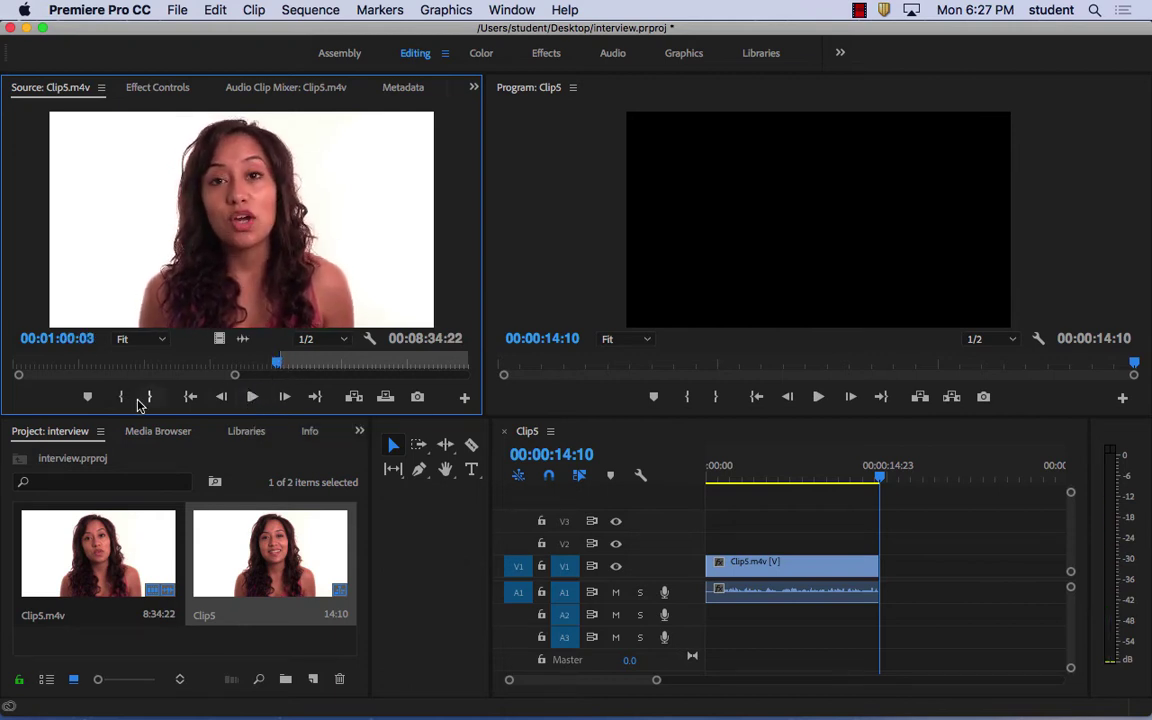
click(120, 397)
click(252, 397)
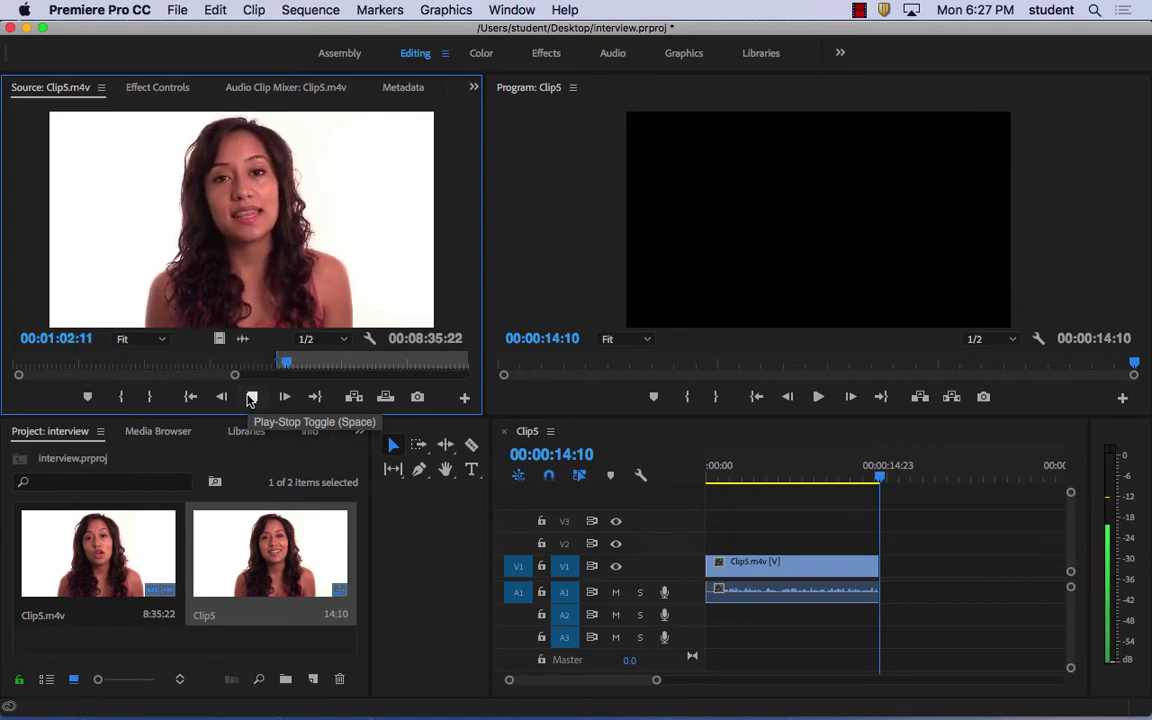
click(251, 398)
Scrub ahead to another answer in the source clip, preview its beginning and mark the In point at 00:01:50:05
drag(235, 376, 287, 375)
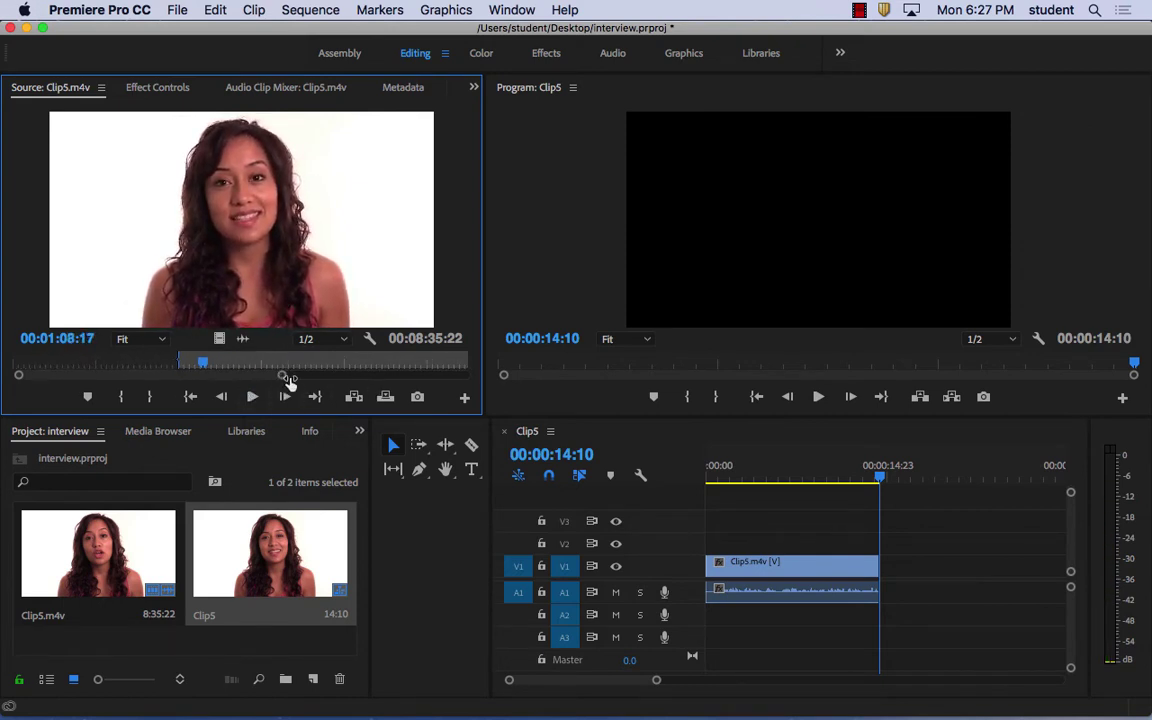
drag(195, 366, 283, 363)
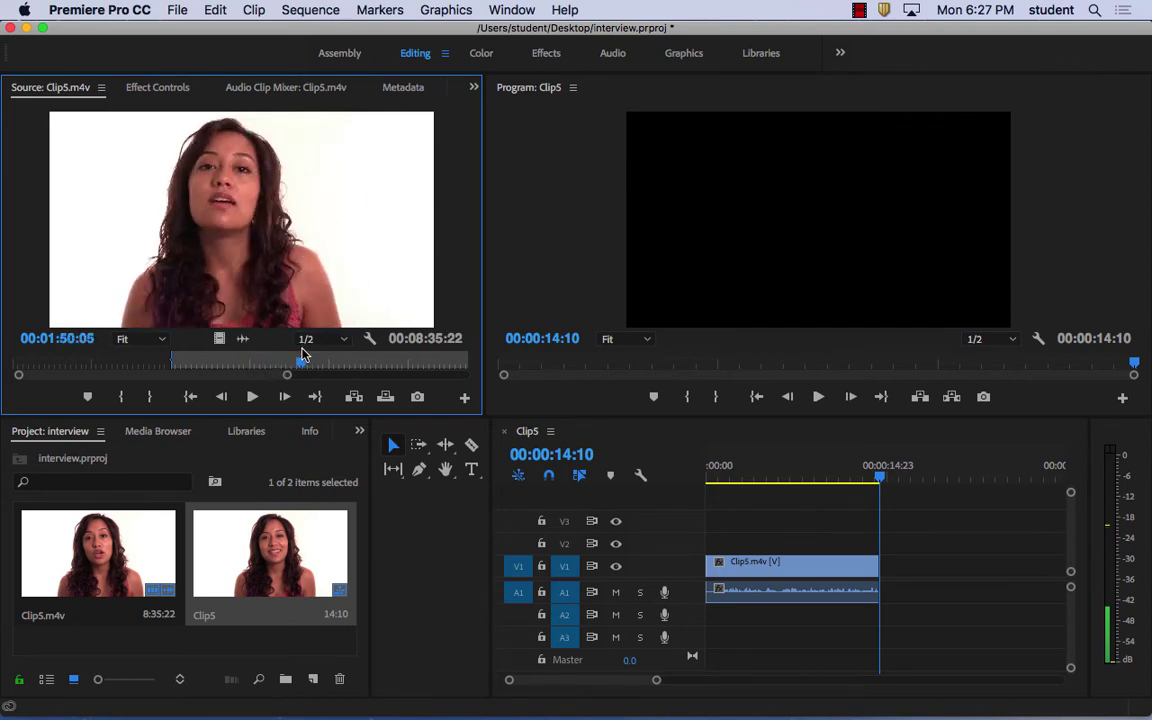
drag(307, 353, 304, 354)
click(122, 397)
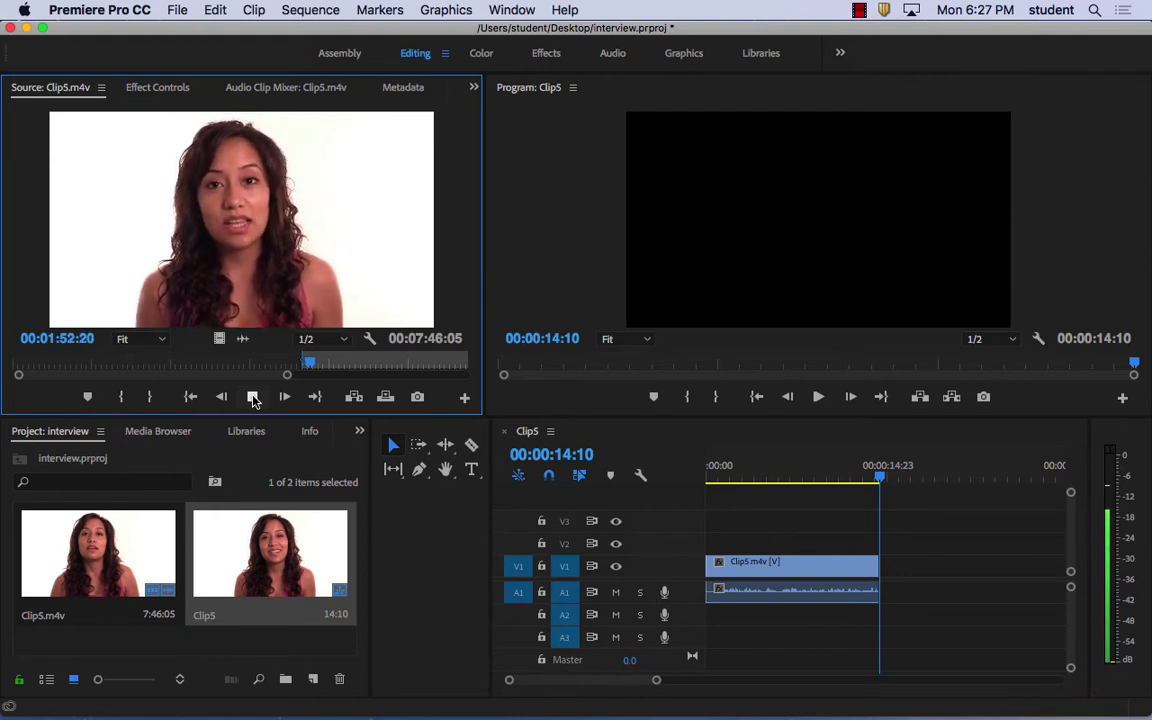
click(253, 398)
drag(313, 368, 306, 368)
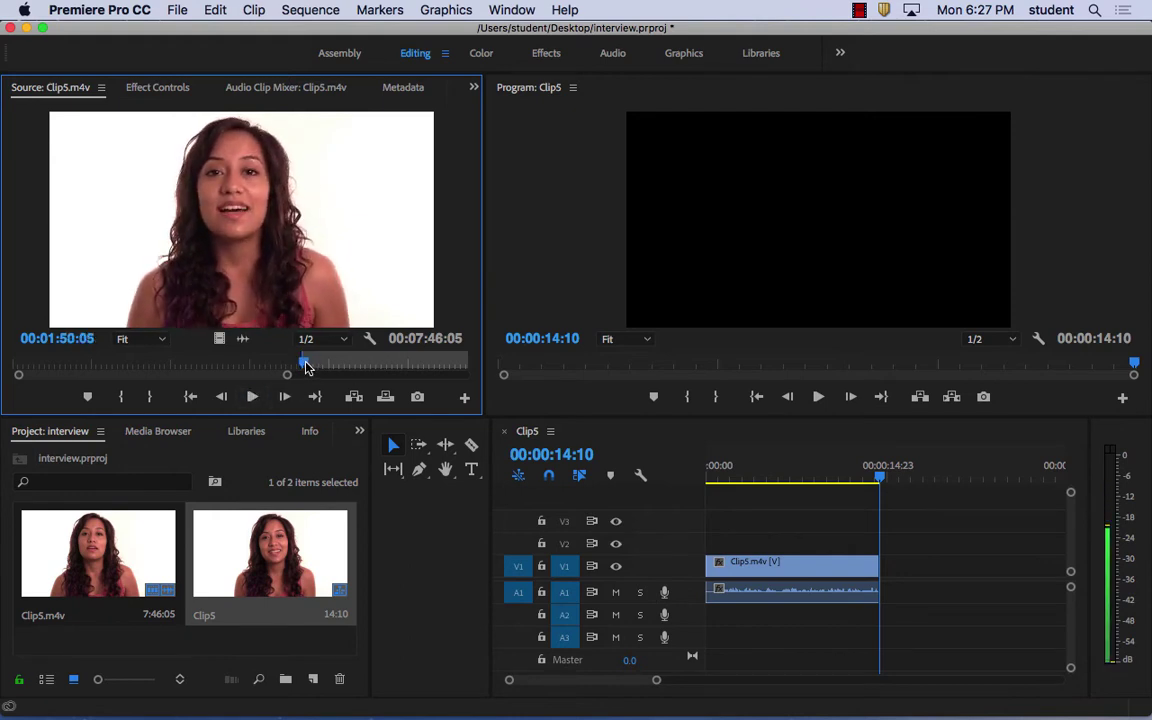
key(i)
Preview the answer from its In point, check the passage around 00:02:16, and return the source playhead to about 00:01:58
click(253, 398)
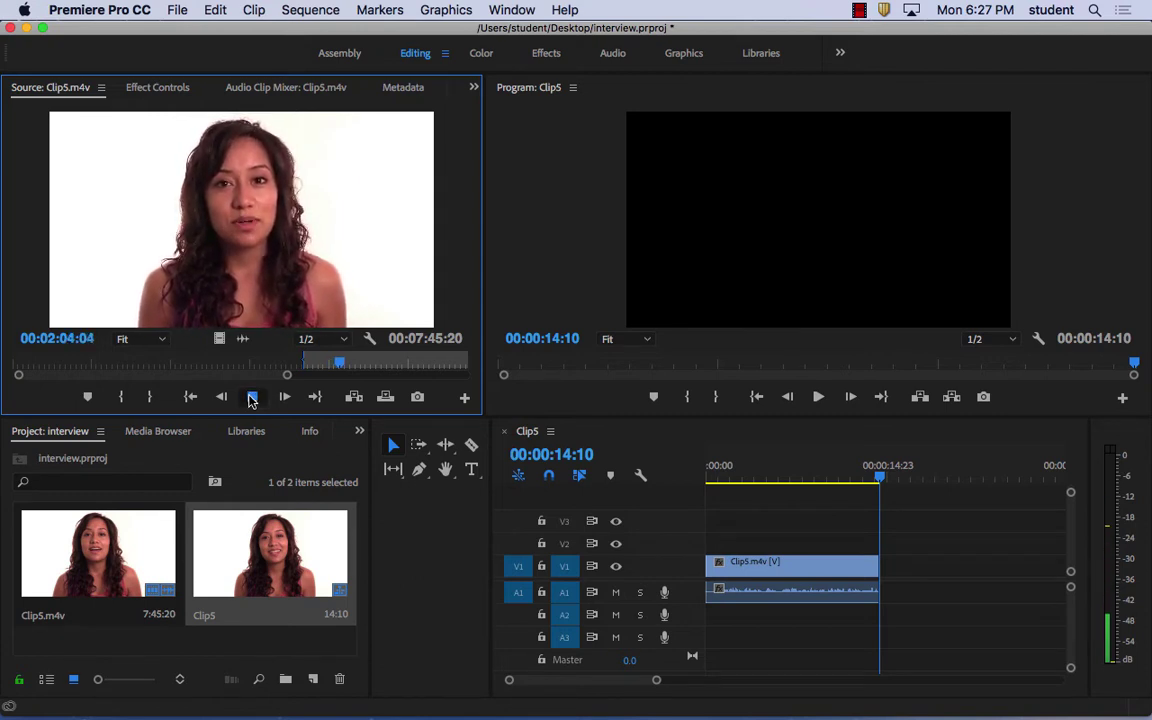
click(252, 397)
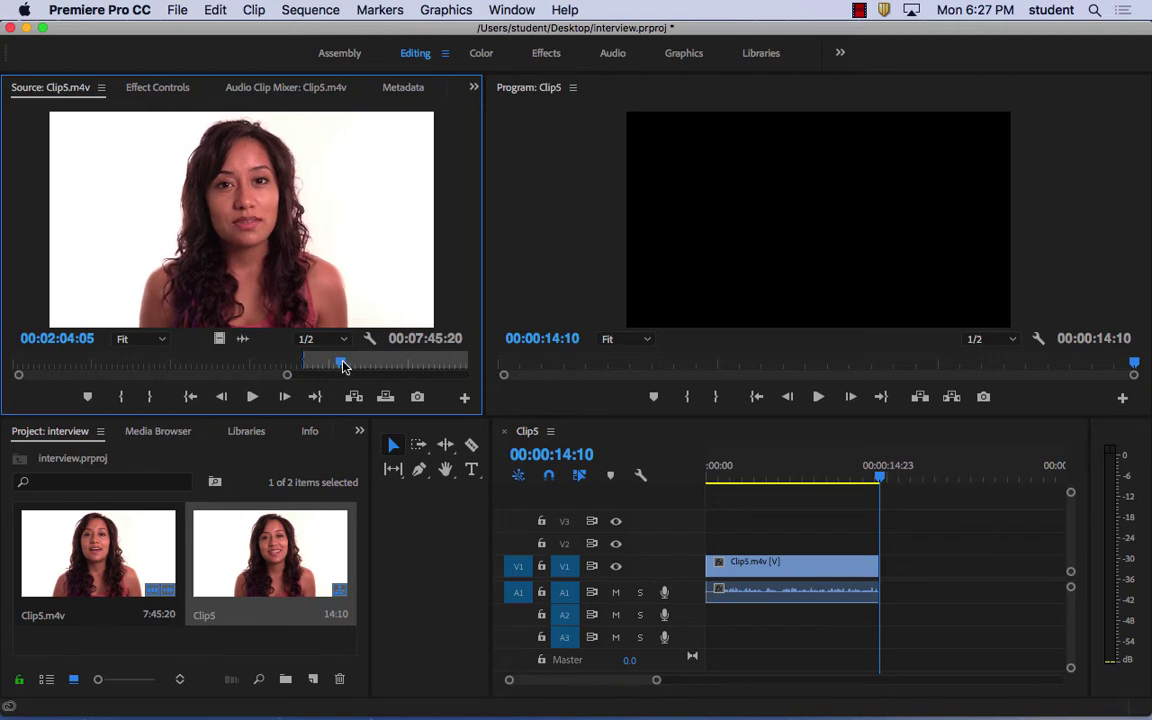
mouse_move(343, 366)
mouse_down()
mouse_move(379, 364)
mouse_move(362, 368)
mouse_up()
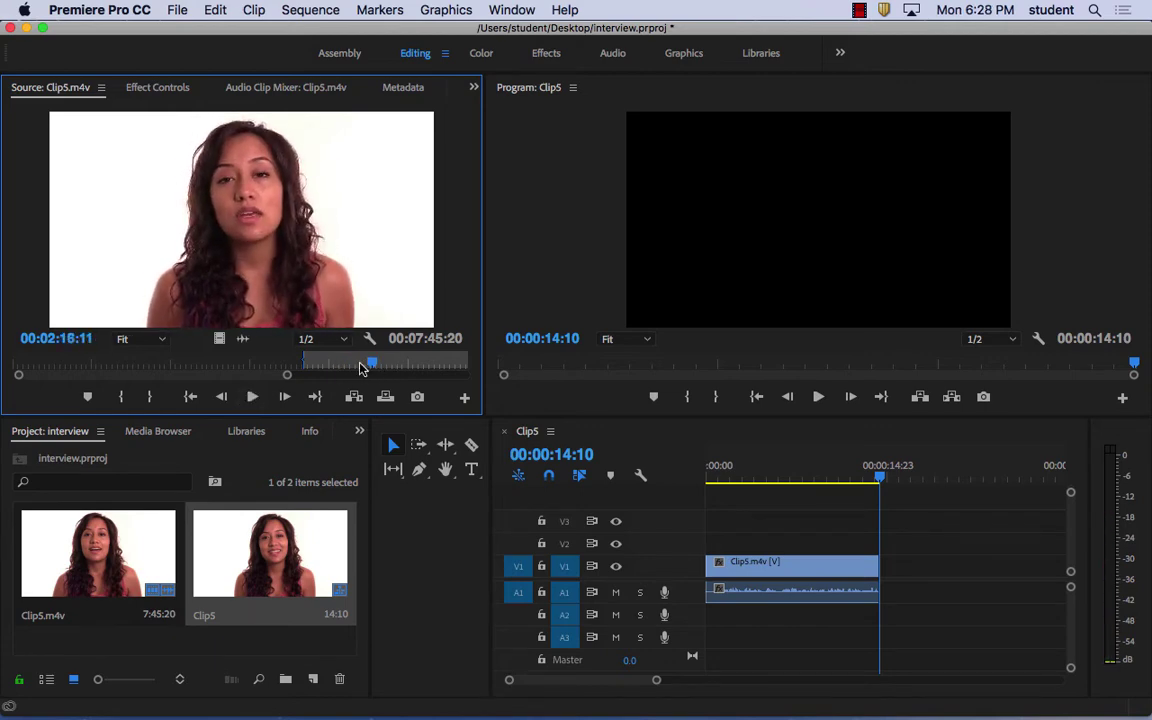
click(252, 397)
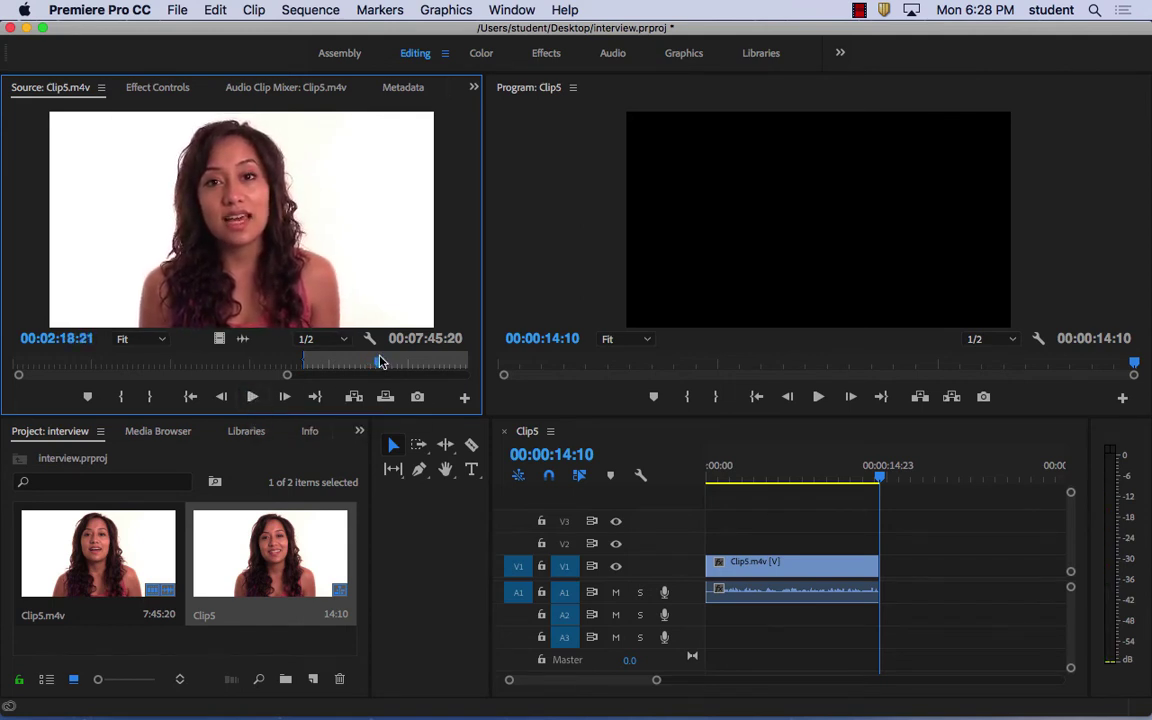
drag(380, 365, 325, 366)
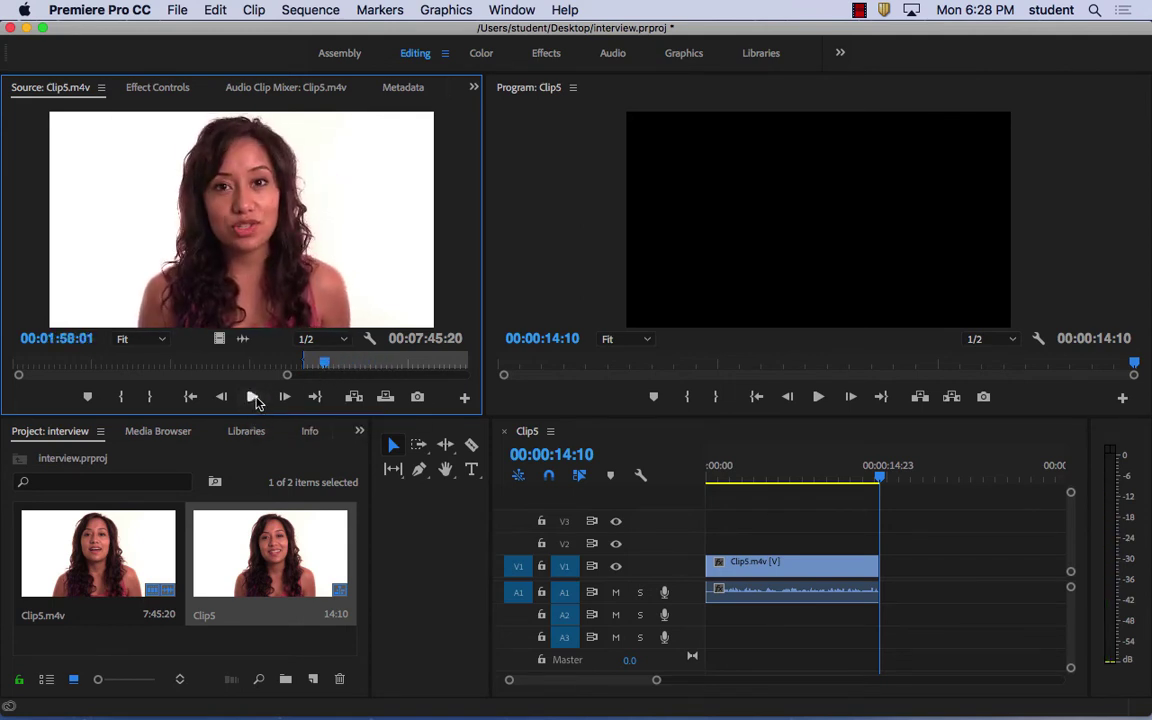
Replay the answer's ending, mark its Out point at 00:02:02:20, and insert the excerpt after the first clip in the sequence
click(253, 398)
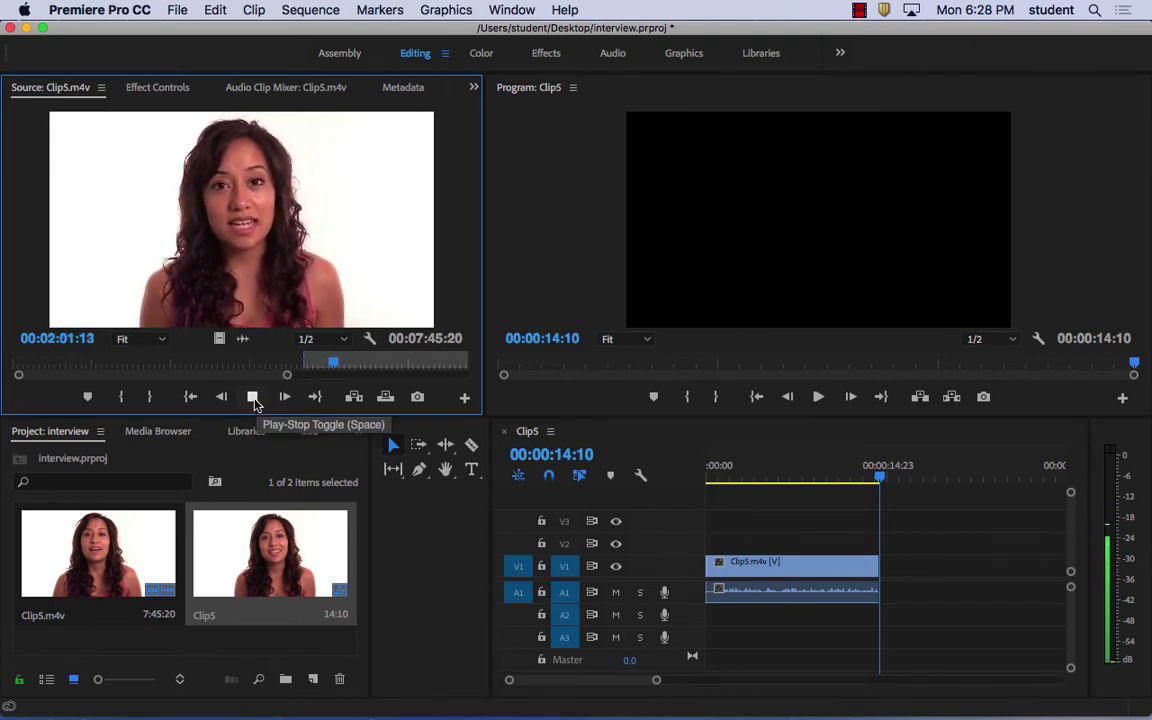
click(254, 400)
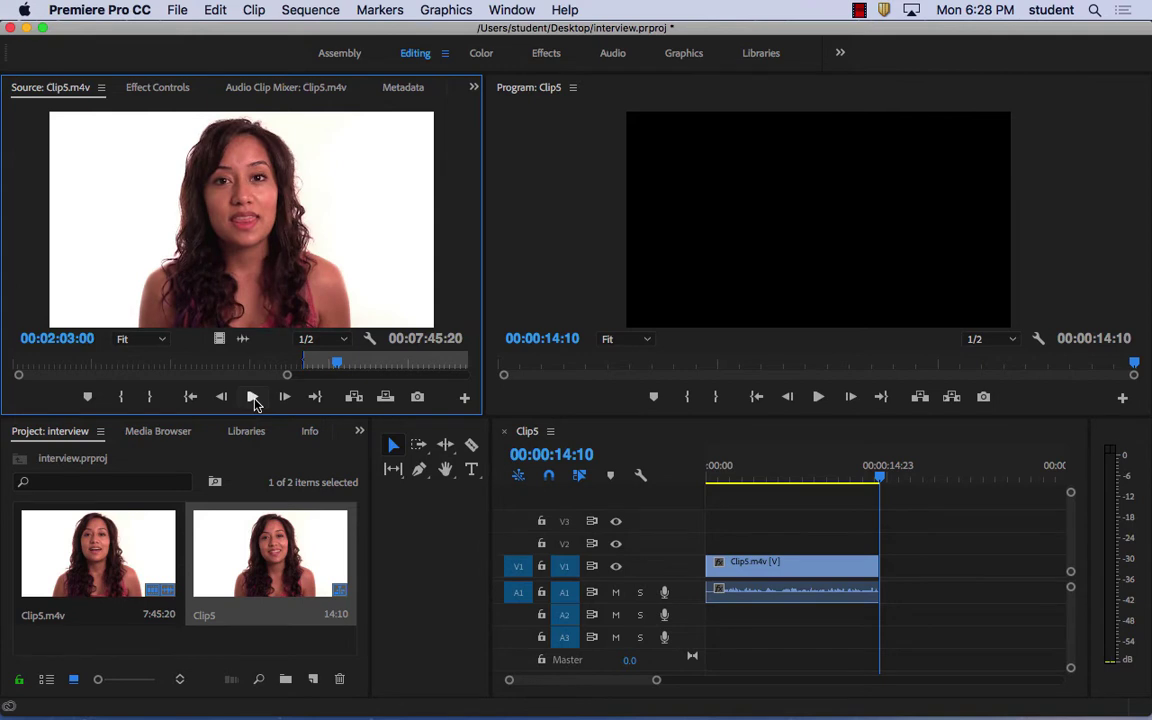
drag(340, 367, 337, 363)
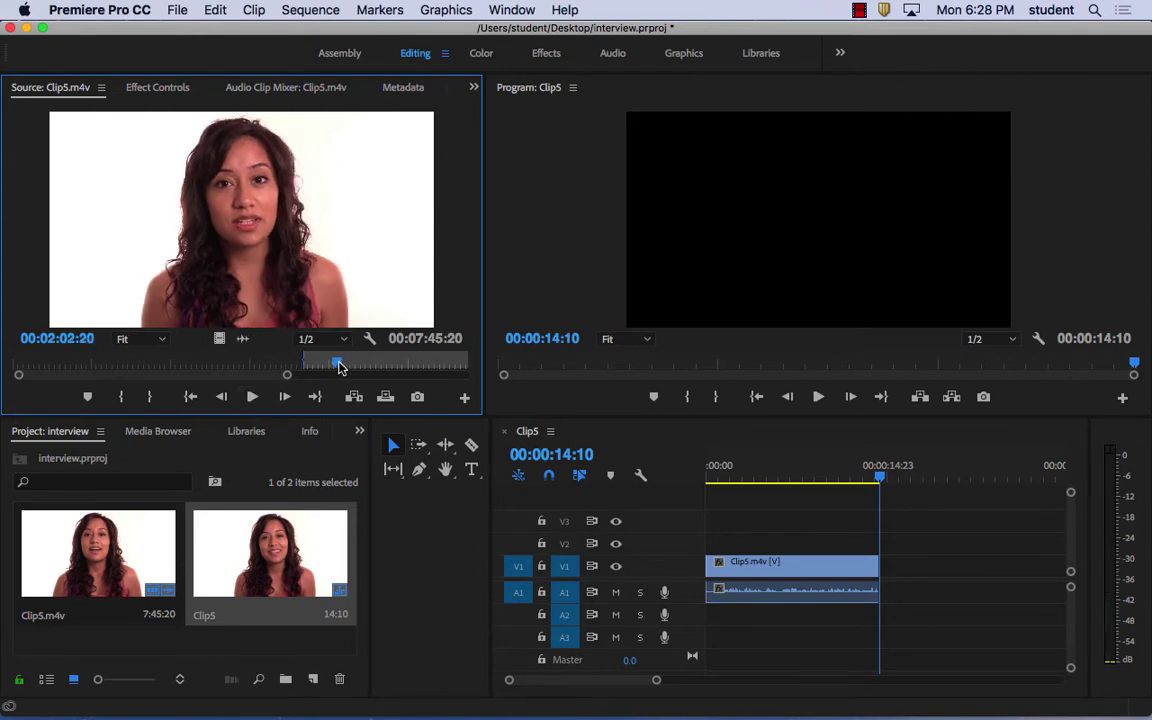
click(253, 398)
click(151, 400)
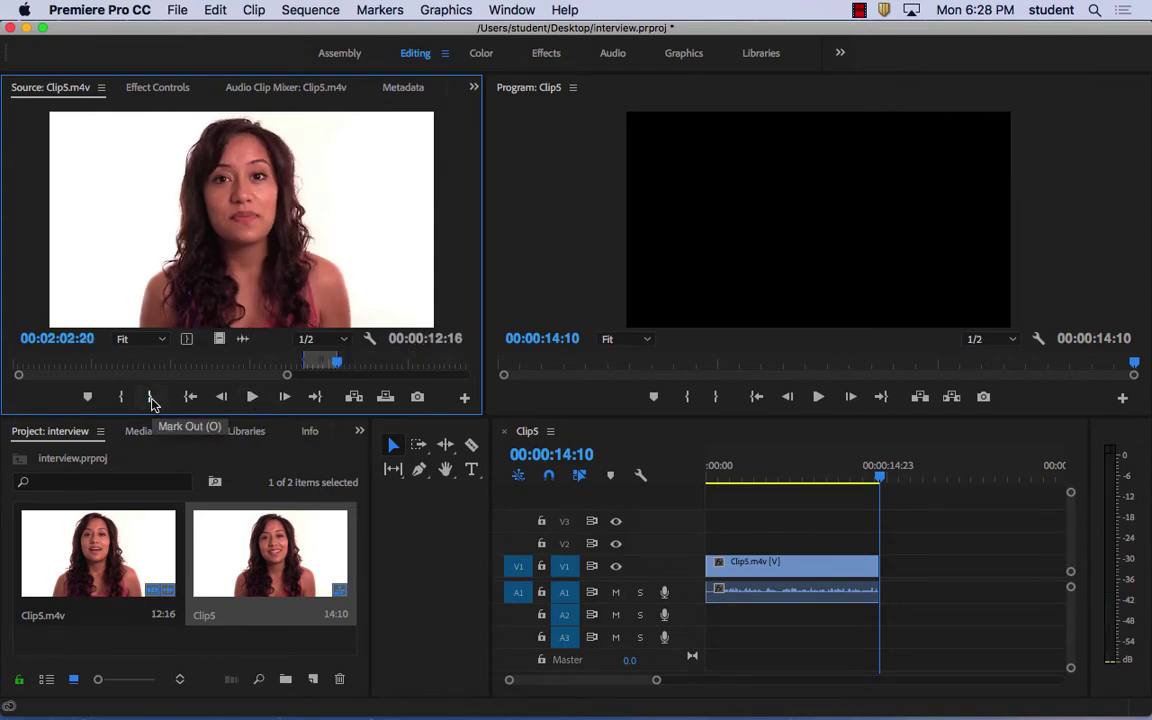
click(354, 398)
mouse_move(964, 478)
mouse_down()
mouse_move(848, 478)
mouse_move(966, 480)
mouse_up()
Scrub ahead in the source clip, mark the In point at 00:02:16:19 and preview from it
drag(340, 367, 376, 363)
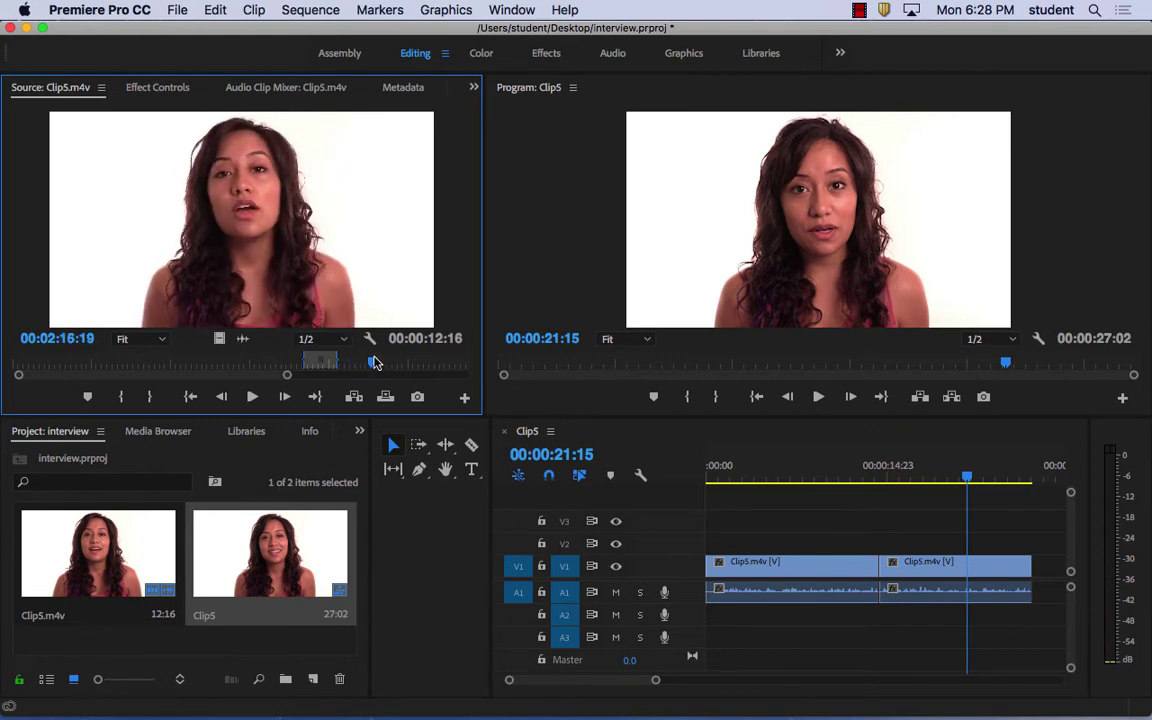
click(118, 397)
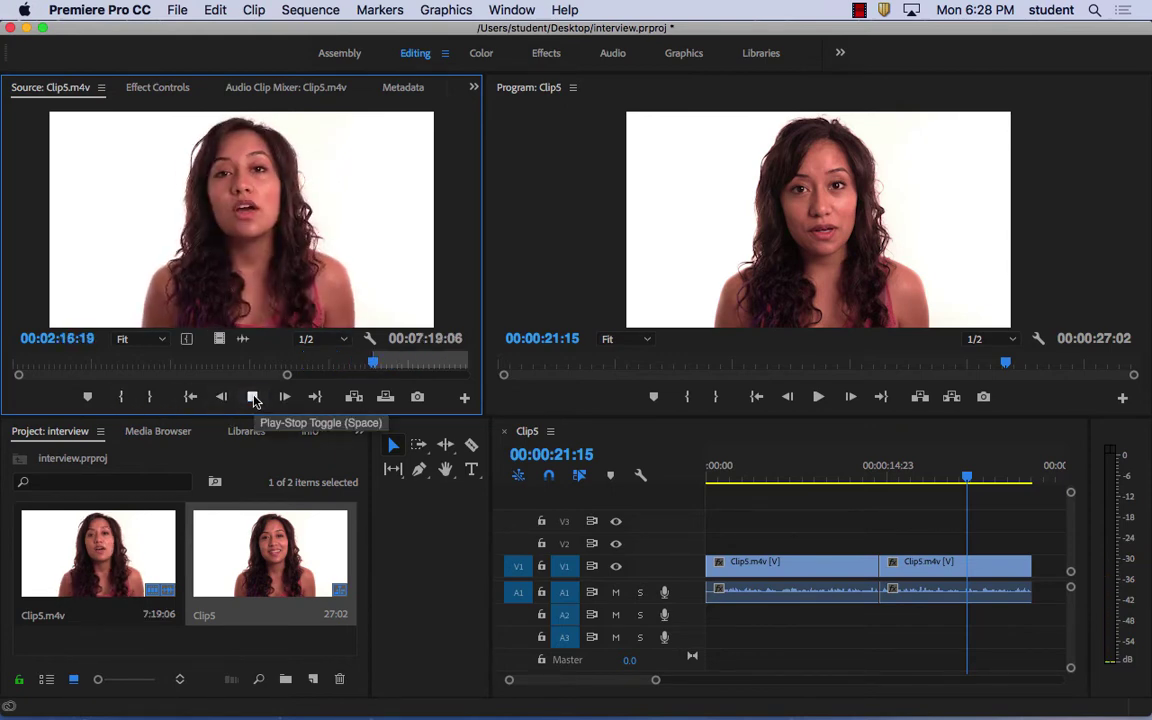
click(253, 397)
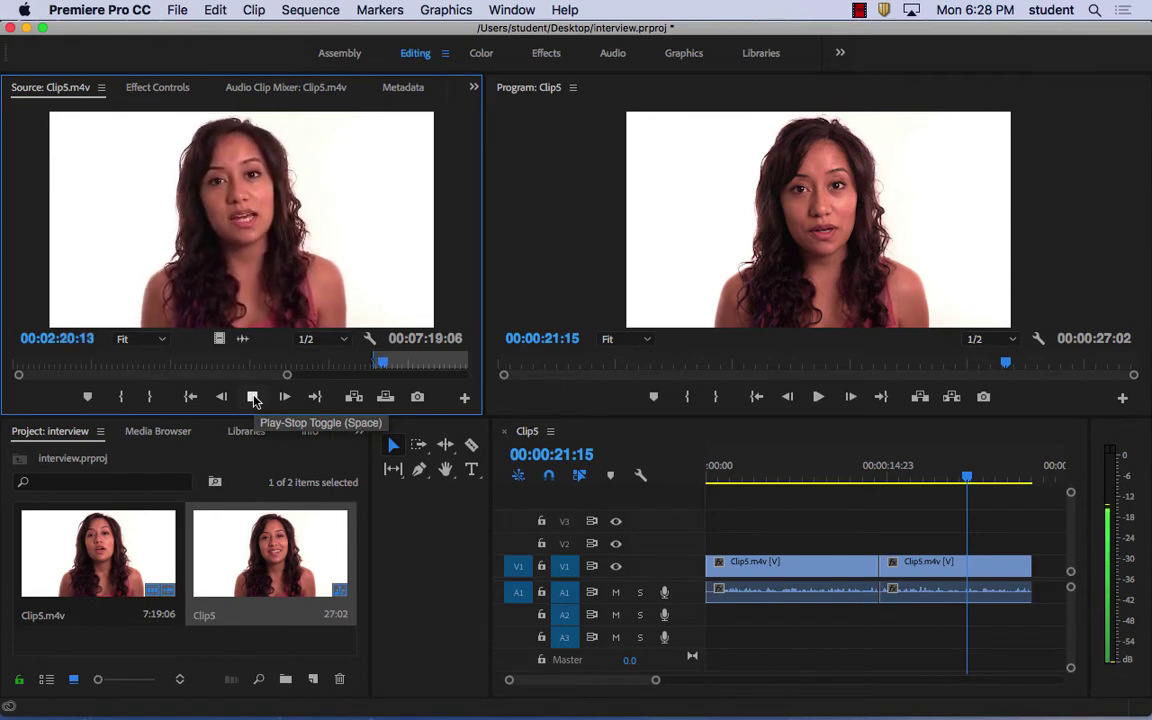
Scrub to a further answer, mark the In point at 00:03:04:21, preview it, then move it to 00:03:05:09 and preview again
drag(288, 375, 350, 362)
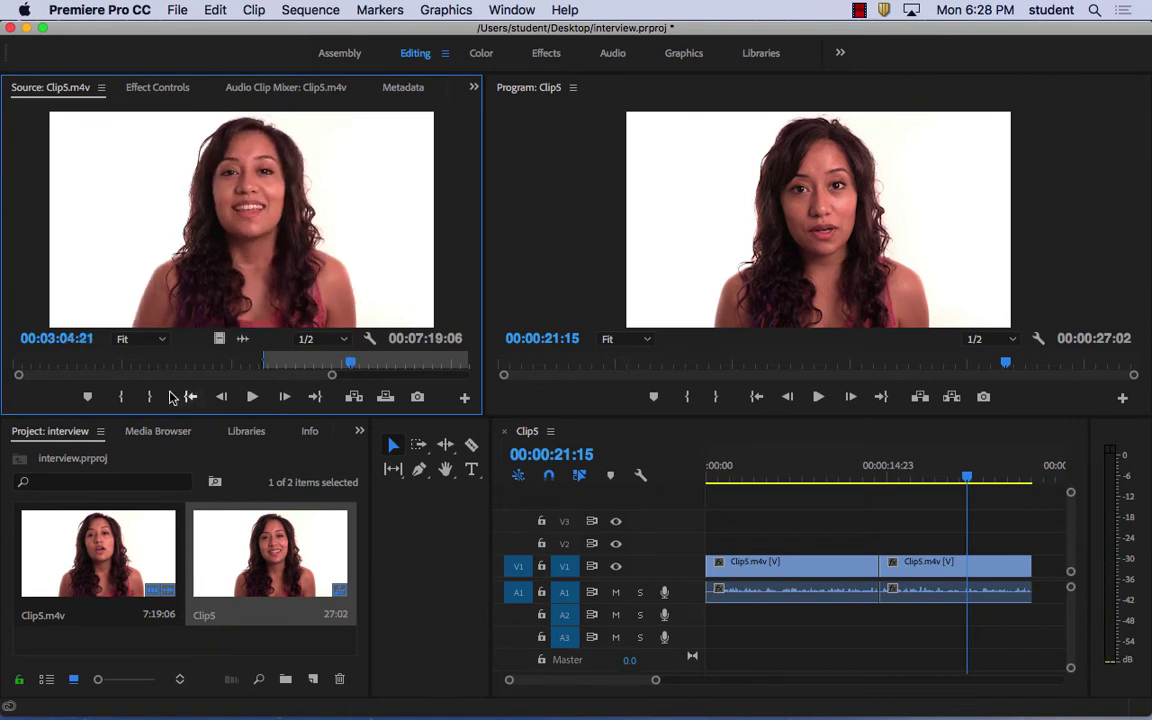
click(121, 397)
click(252, 397)
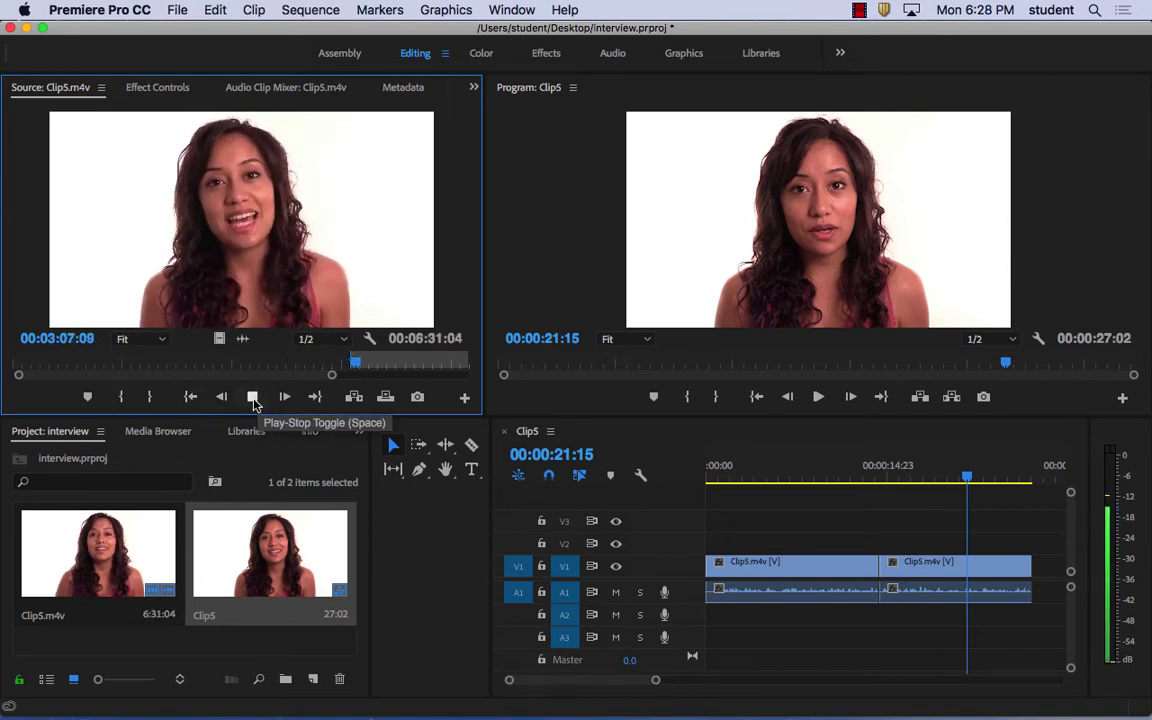
click(253, 397)
drag(358, 367, 358, 364)
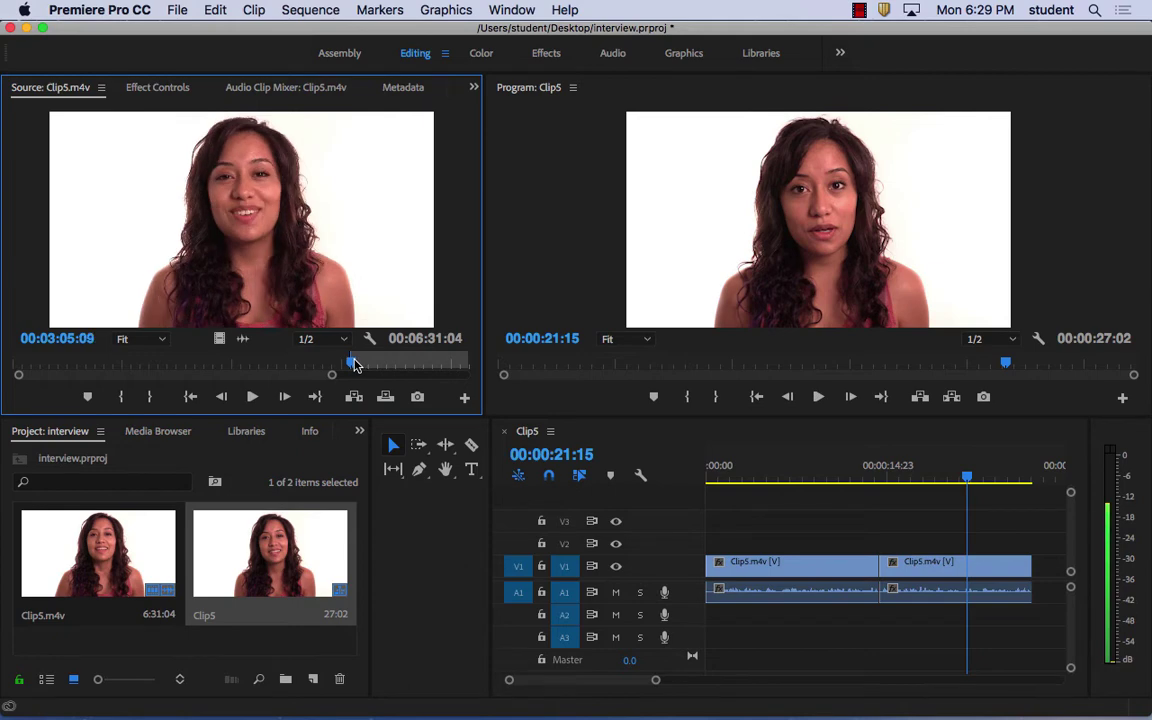
click(121, 397)
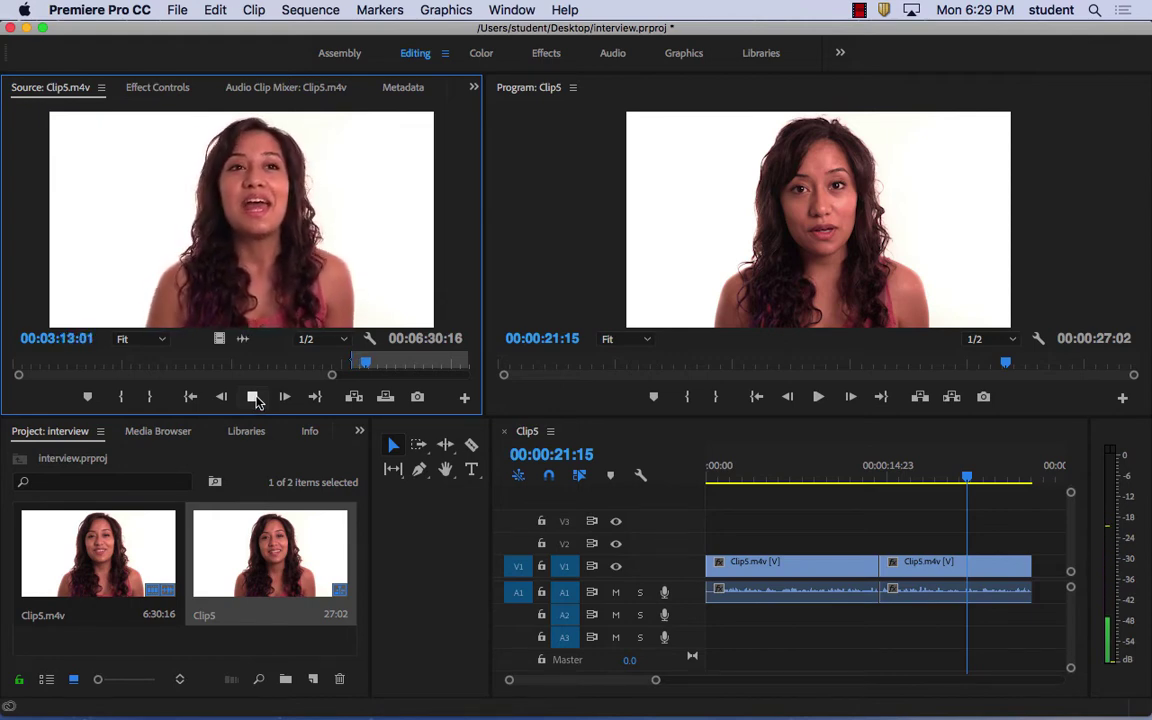
click(253, 397)
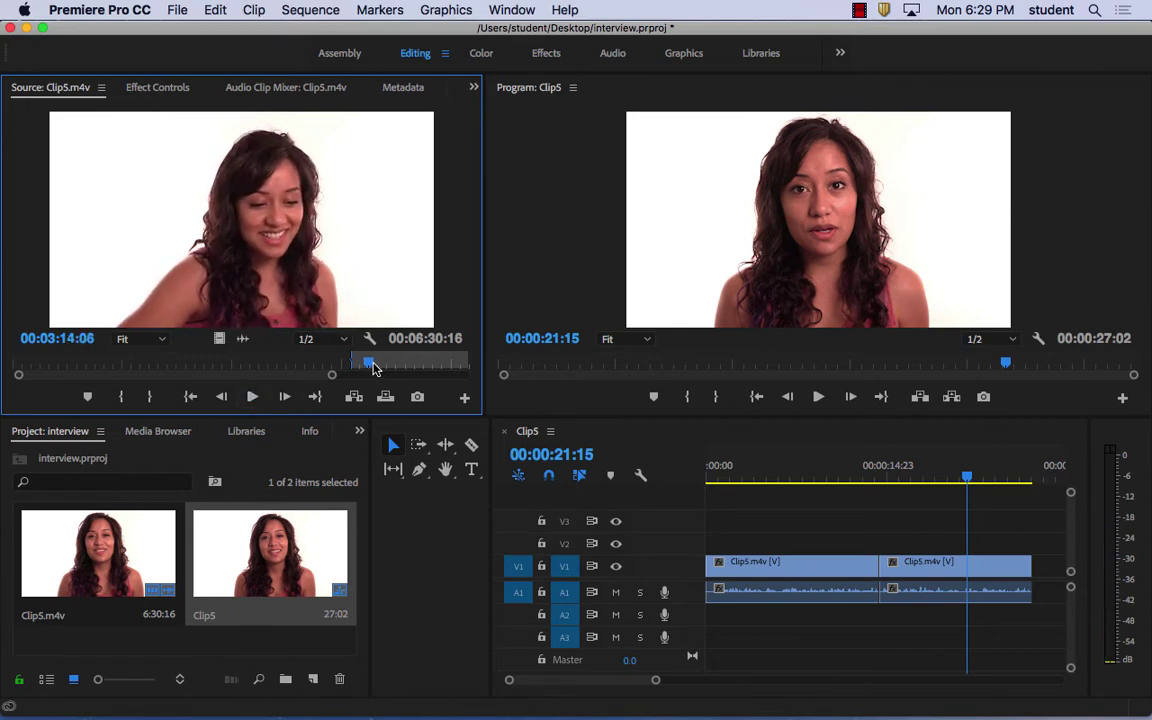
Try the source In point at 00:03:22:14, then at 00:03:20:15, previewing the answer's beginning from each
drag(372, 368, 386, 368)
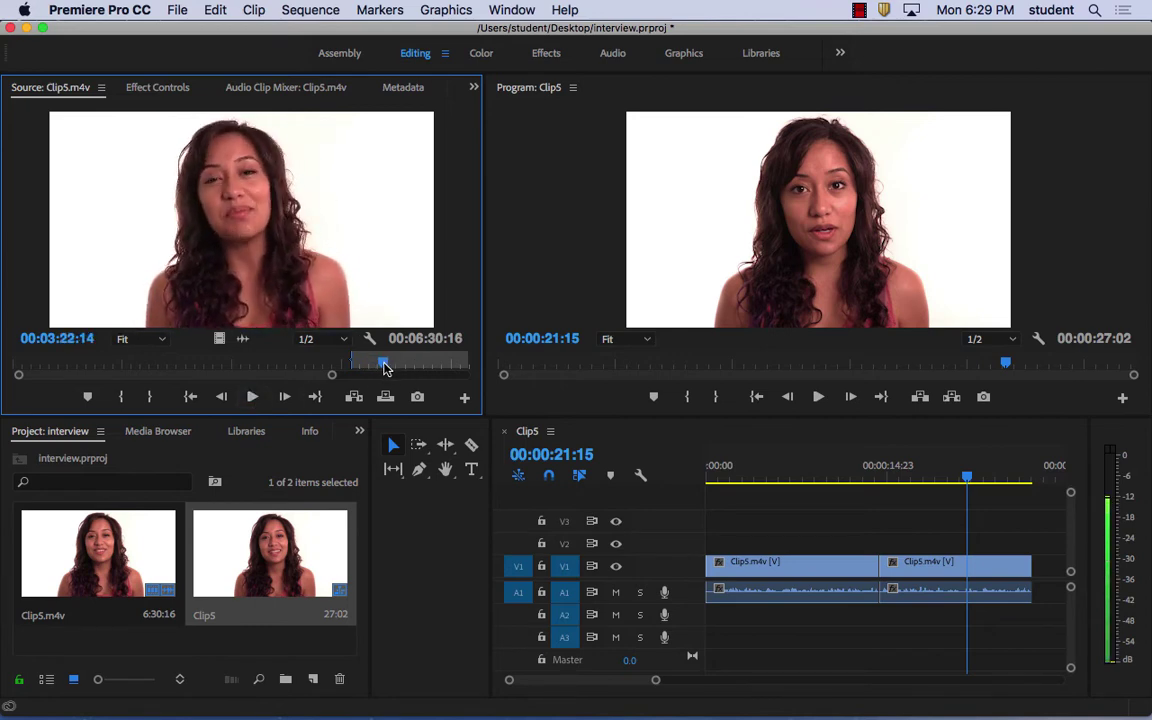
click(123, 397)
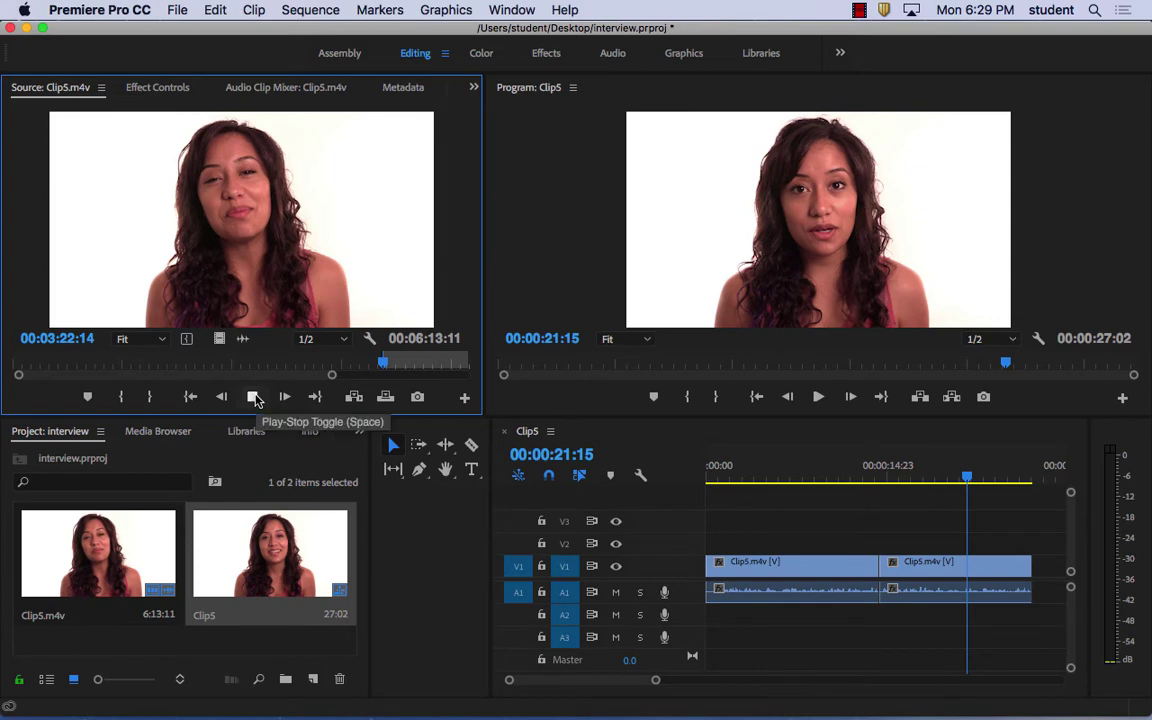
click(254, 397)
click(254, 397)
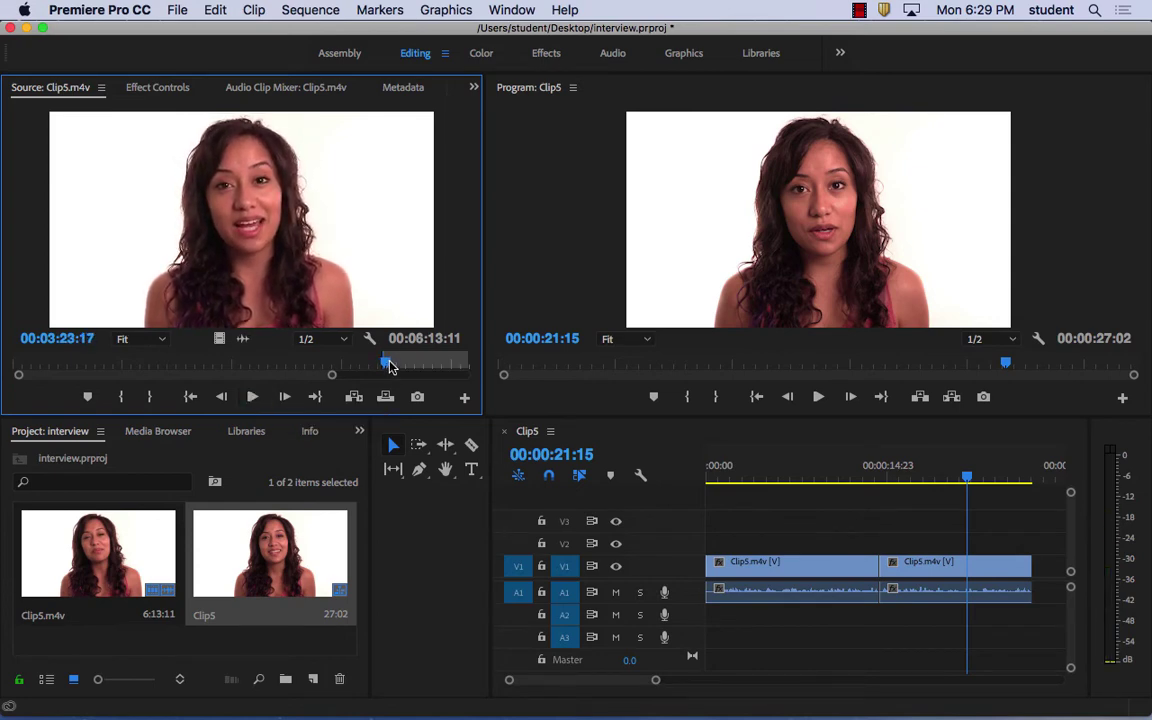
drag(386, 362, 381, 368)
key(space)
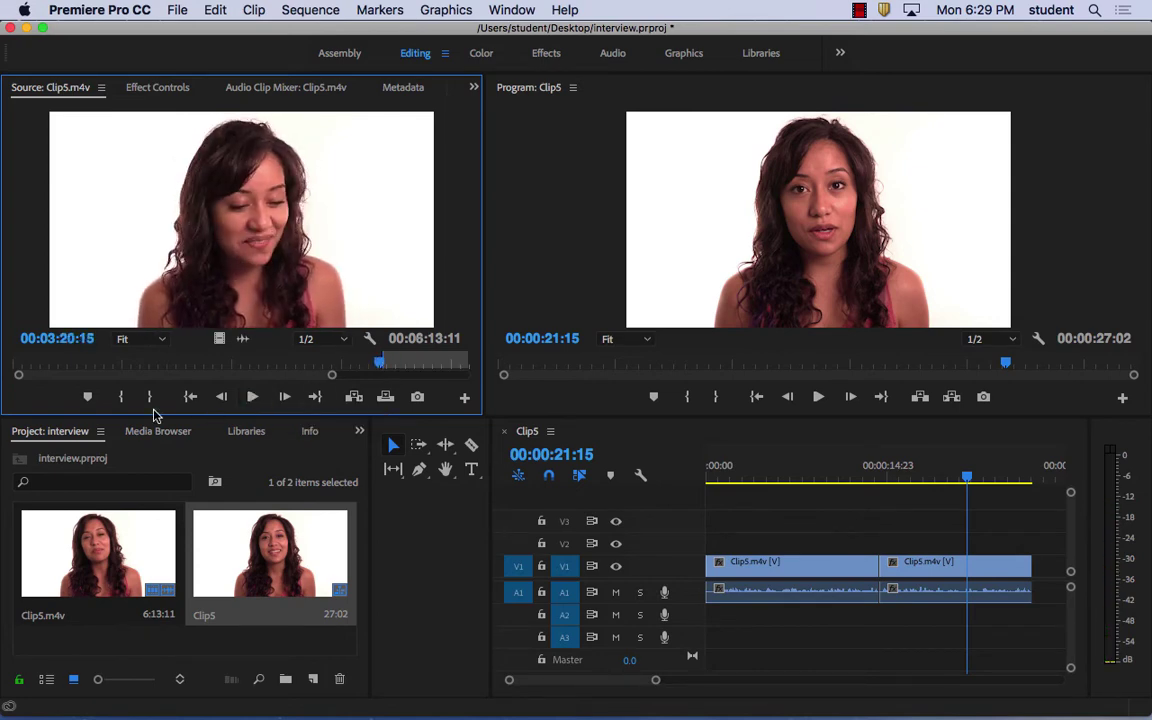
click(120, 397)
click(253, 397)
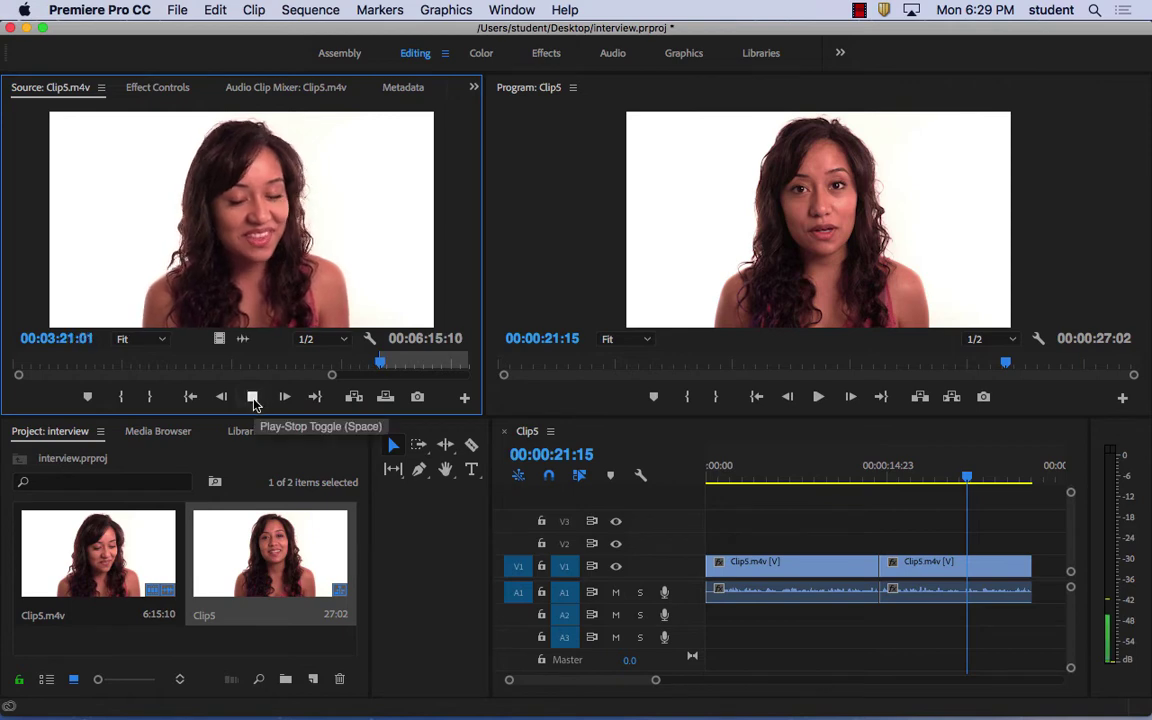
Mark In just before the answer and Out at 00:03:30:15, then insert the excerpt at the sequence's end, 00:00:27:02
click(254, 397)
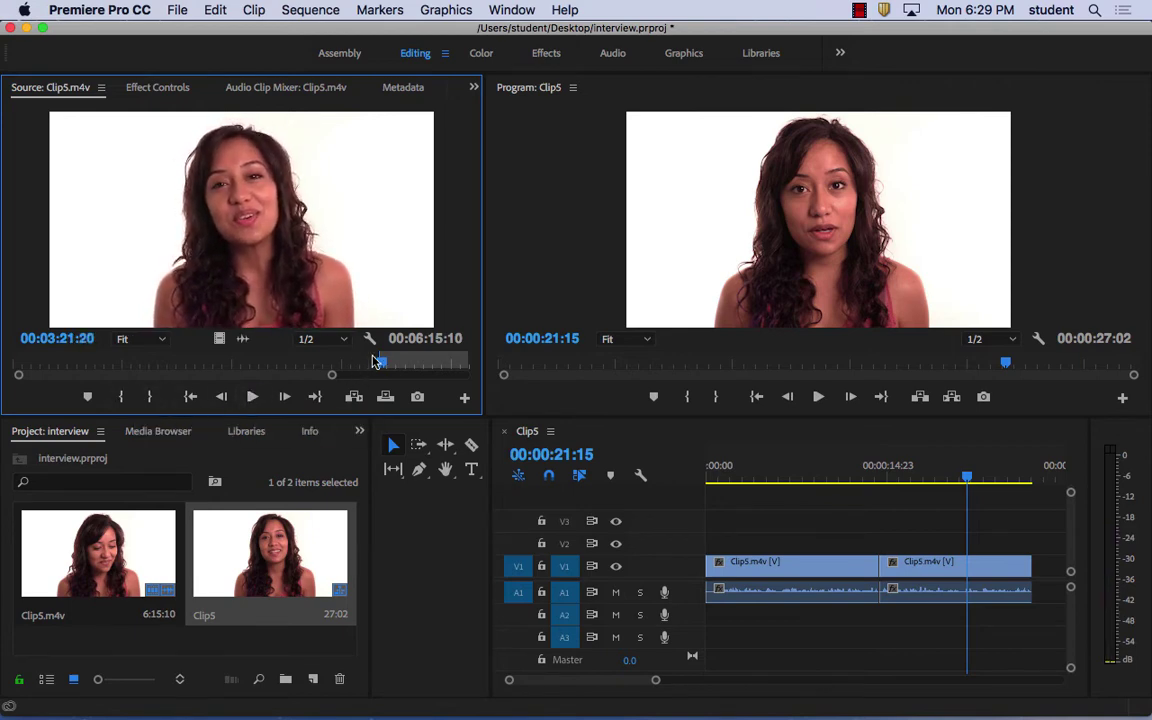
click(122, 398)
click(253, 397)
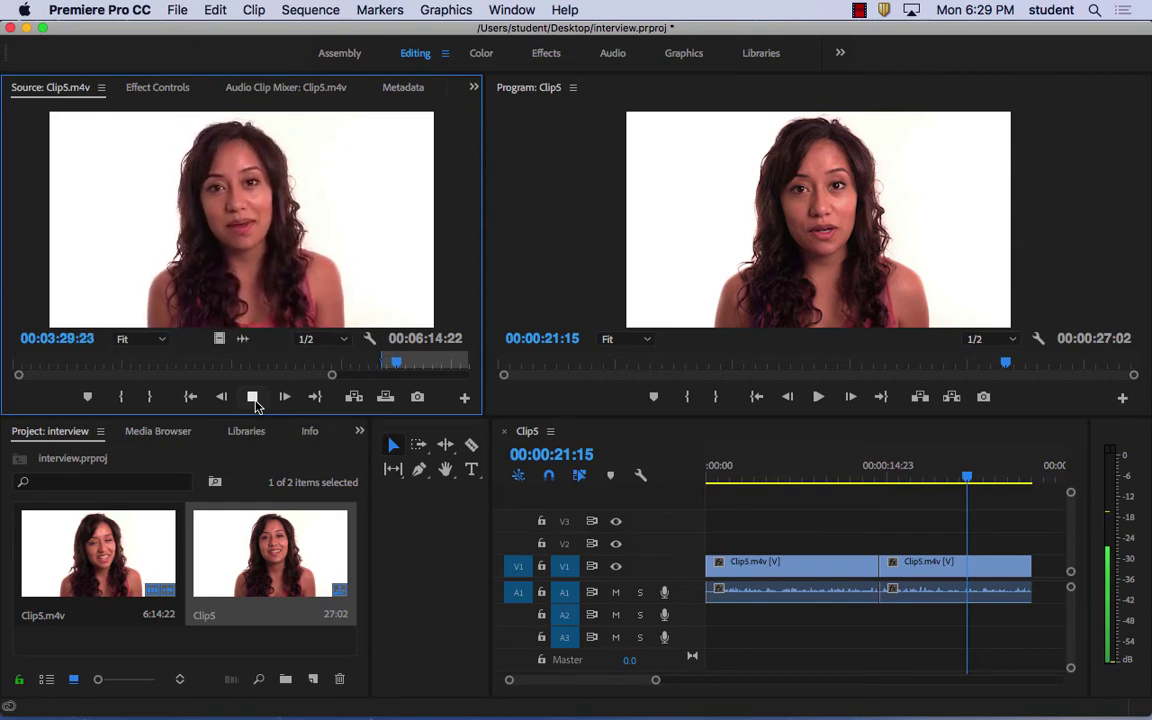
click(254, 398)
click(151, 399)
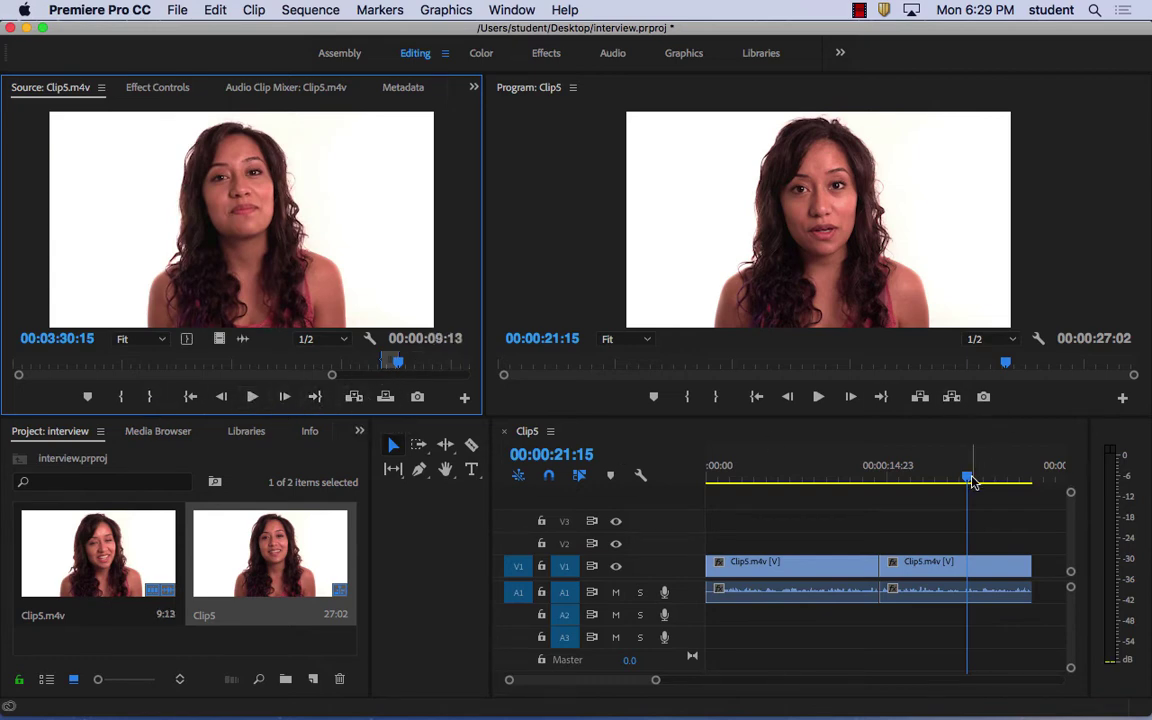
drag(973, 482, 987, 480)
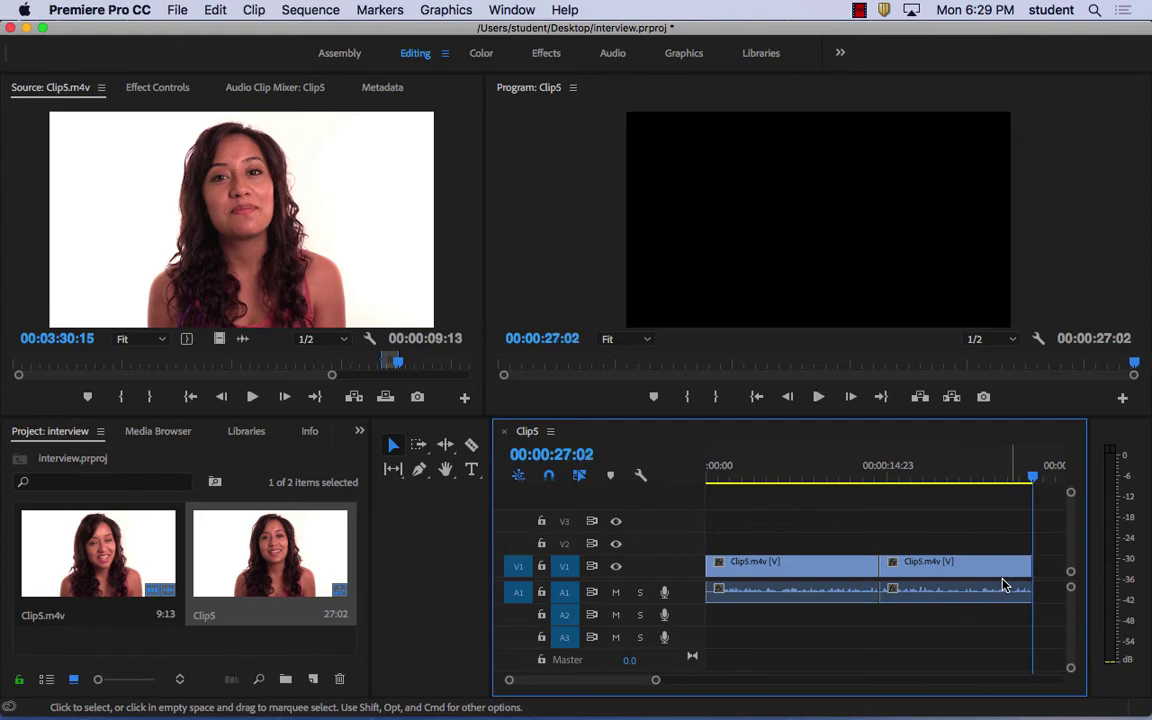
click(353, 396)
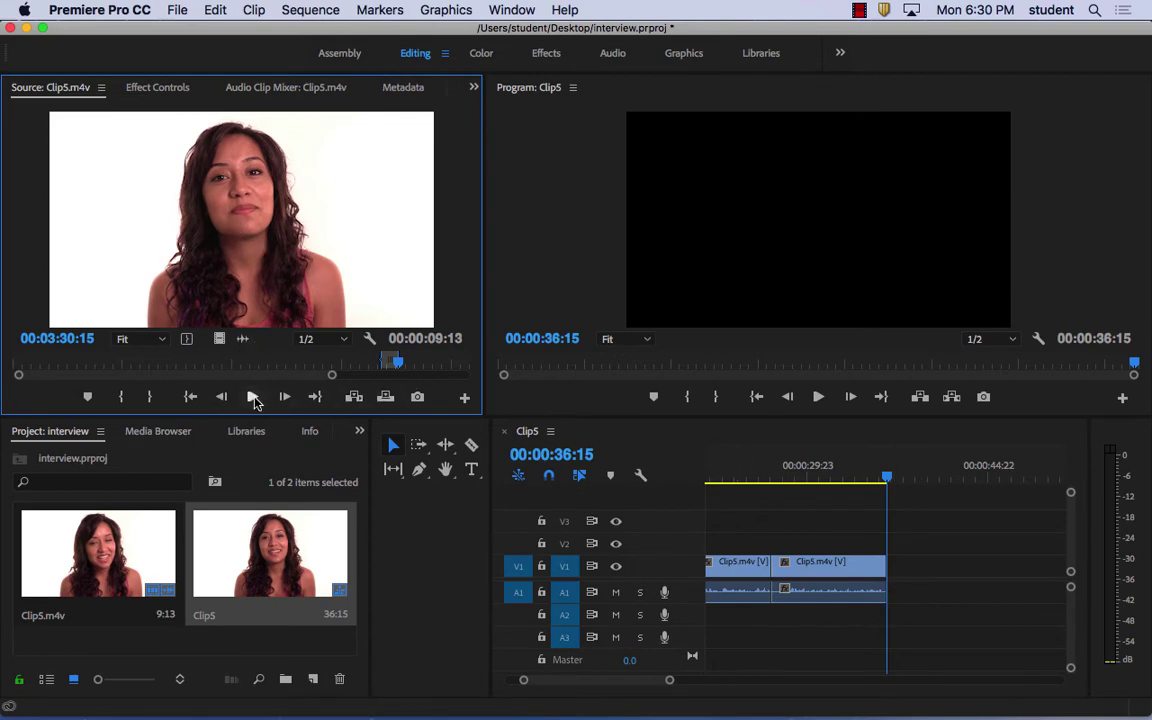
Scrub ahead in the source clip to another answer, mark the In point at 00:03:39:19 and preview its beginning
drag(390, 366, 416, 363)
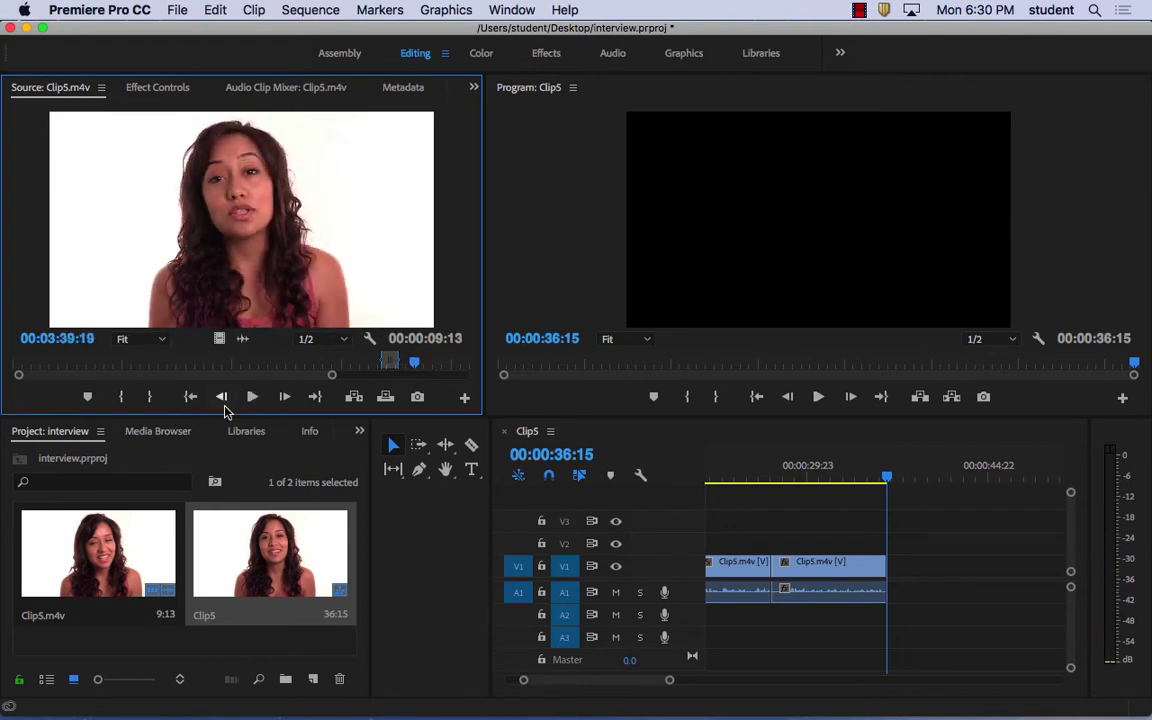
click(121, 397)
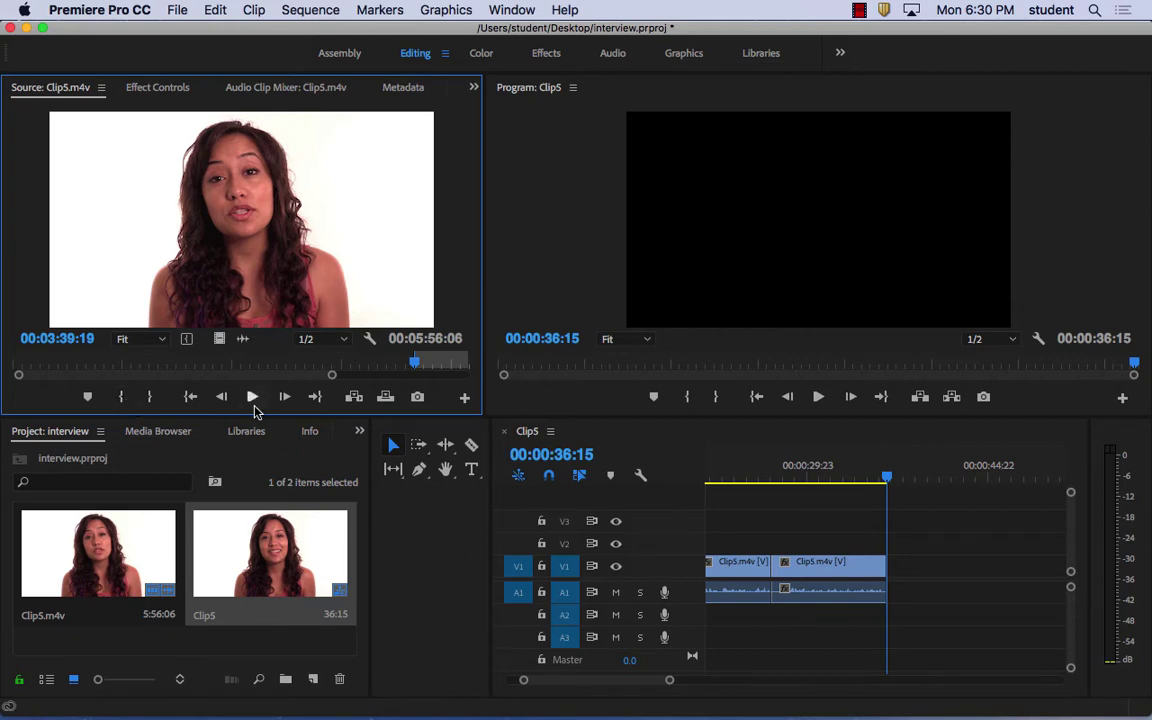
click(253, 398)
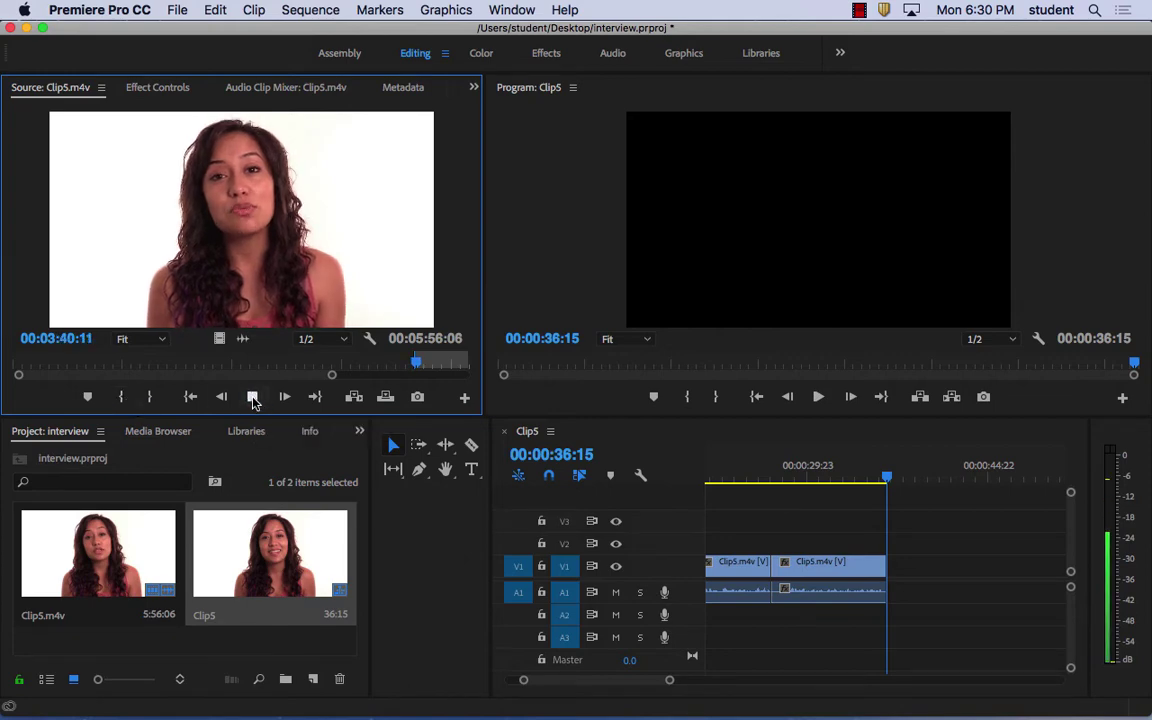
key(space)
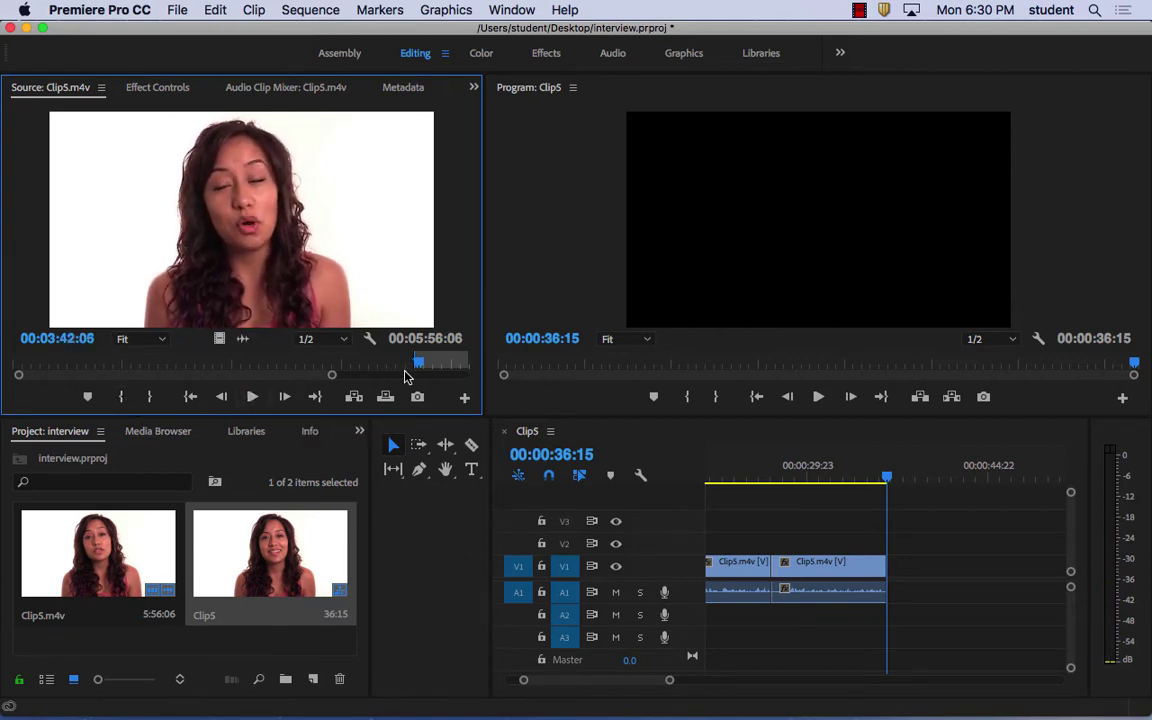
Try the In point at 00:03:38:20 with a preview, then mark it at 00:03:39:14 and start playback
drag(420, 367, 413, 367)
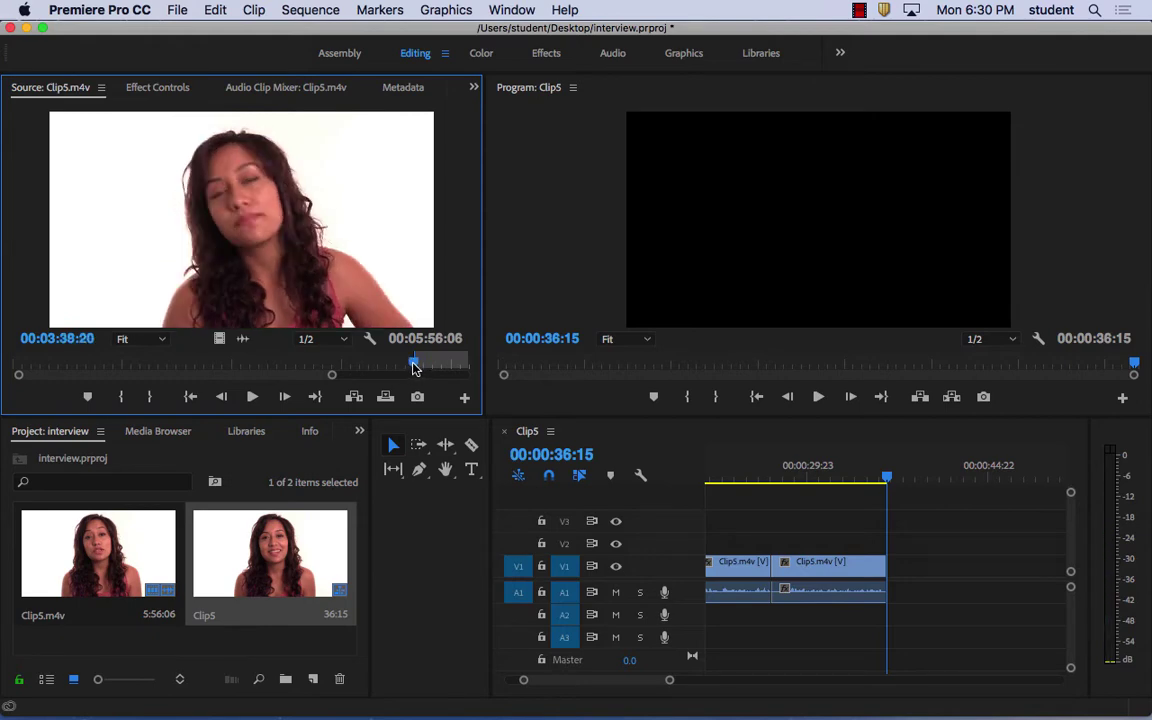
click(147, 398)
click(252, 400)
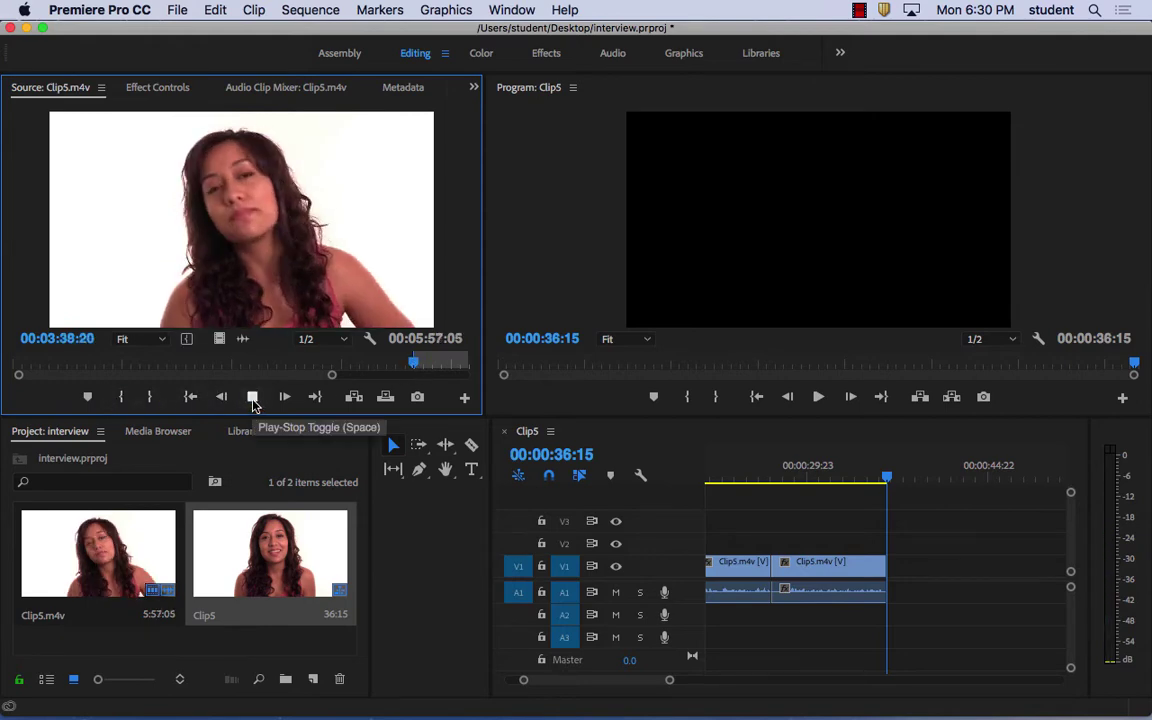
click(255, 400)
click(149, 399)
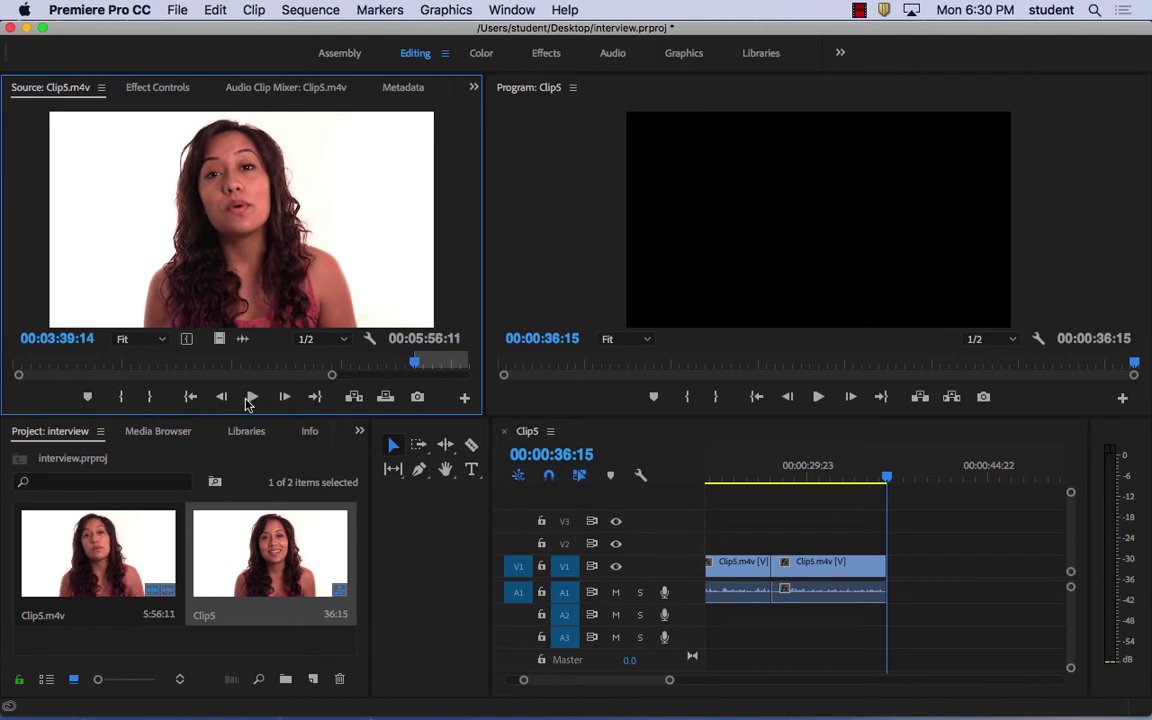
click(252, 400)
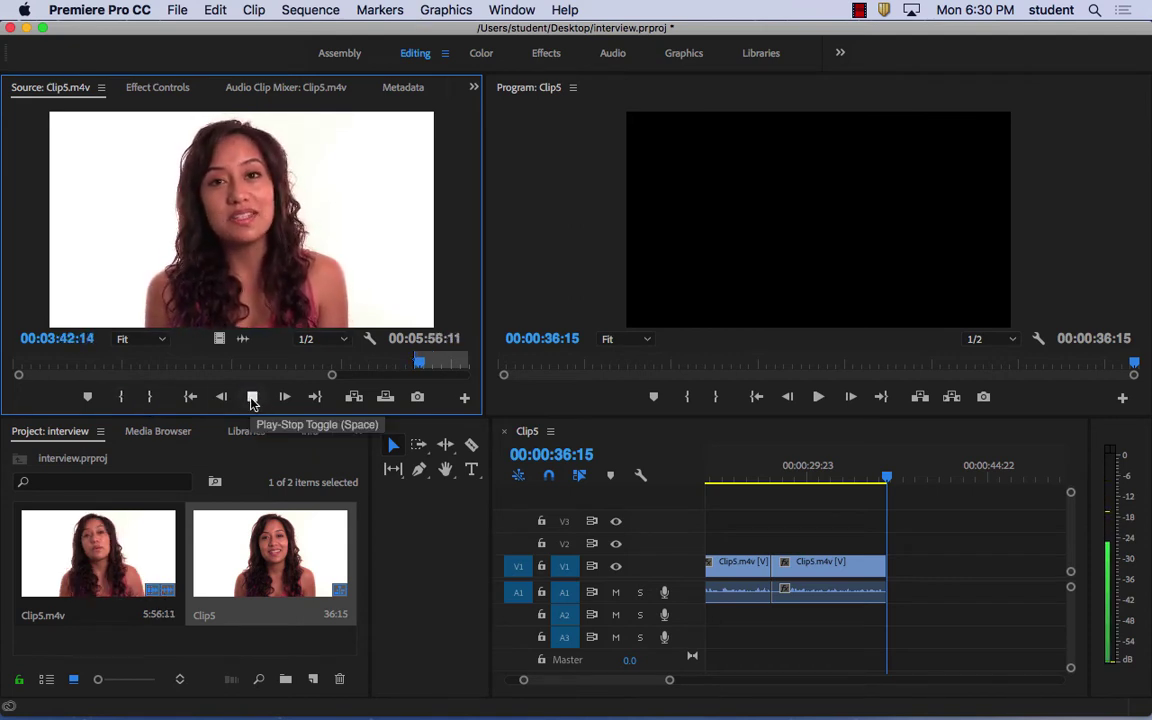
Try the source In point for another answer at 00:04:02:18, then at 00:04:06:09, previewing from each
click(252, 398)
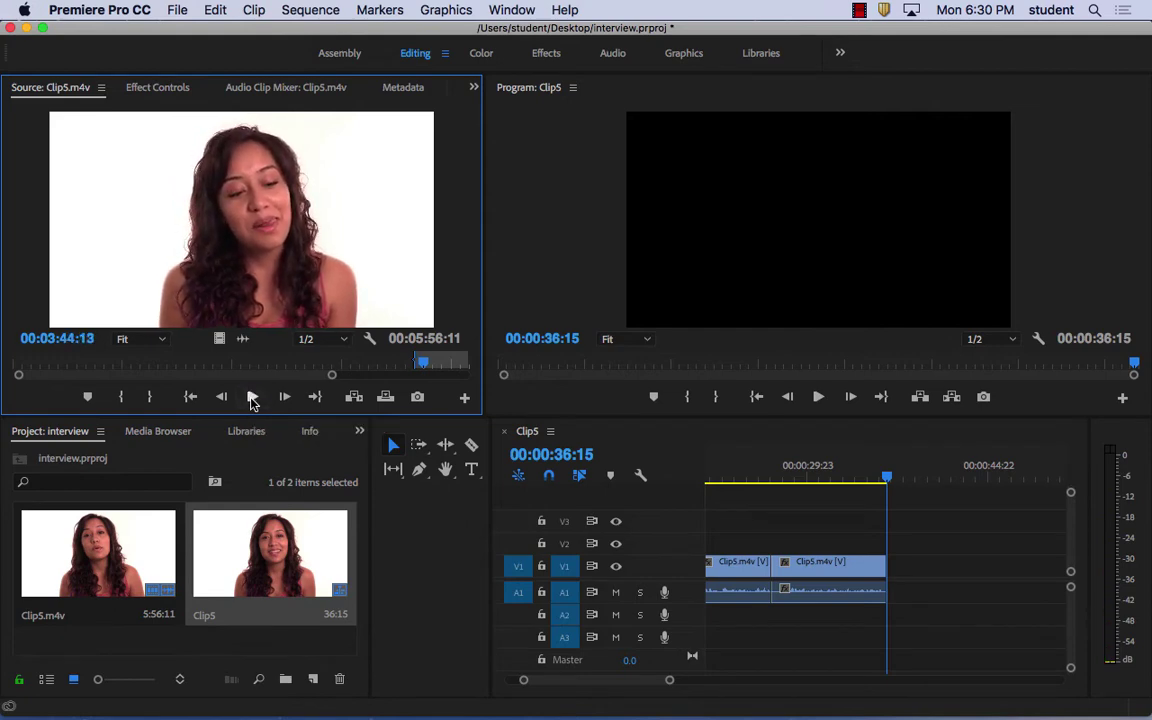
mouse_move(338, 373)
mouse_down()
mouse_move(360, 380)
mouse_move(358, 366)
mouse_move(381, 364)
mouse_up()
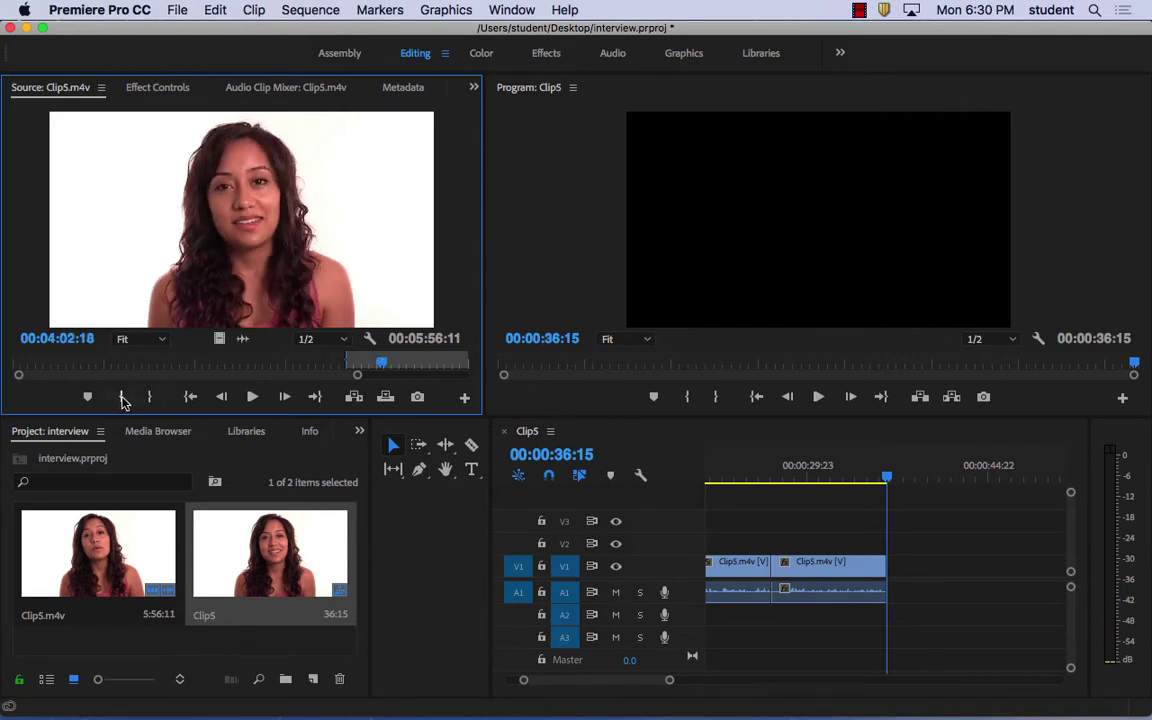
click(121, 397)
click(252, 397)
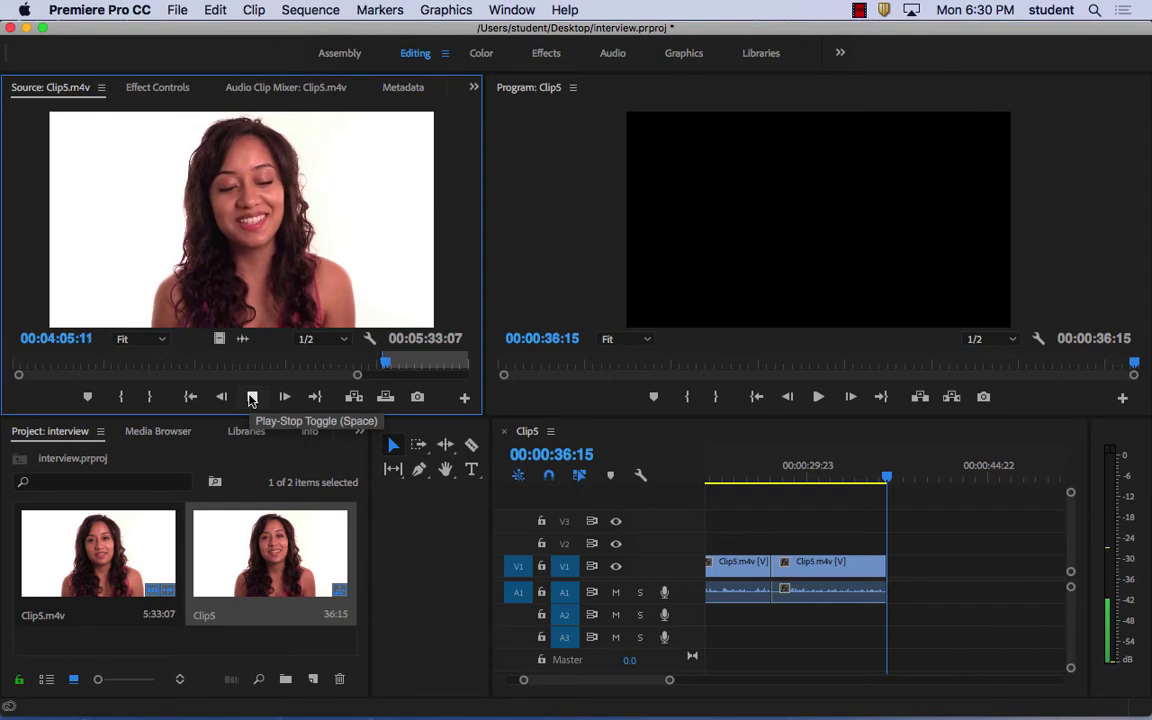
click(252, 397)
click(121, 395)
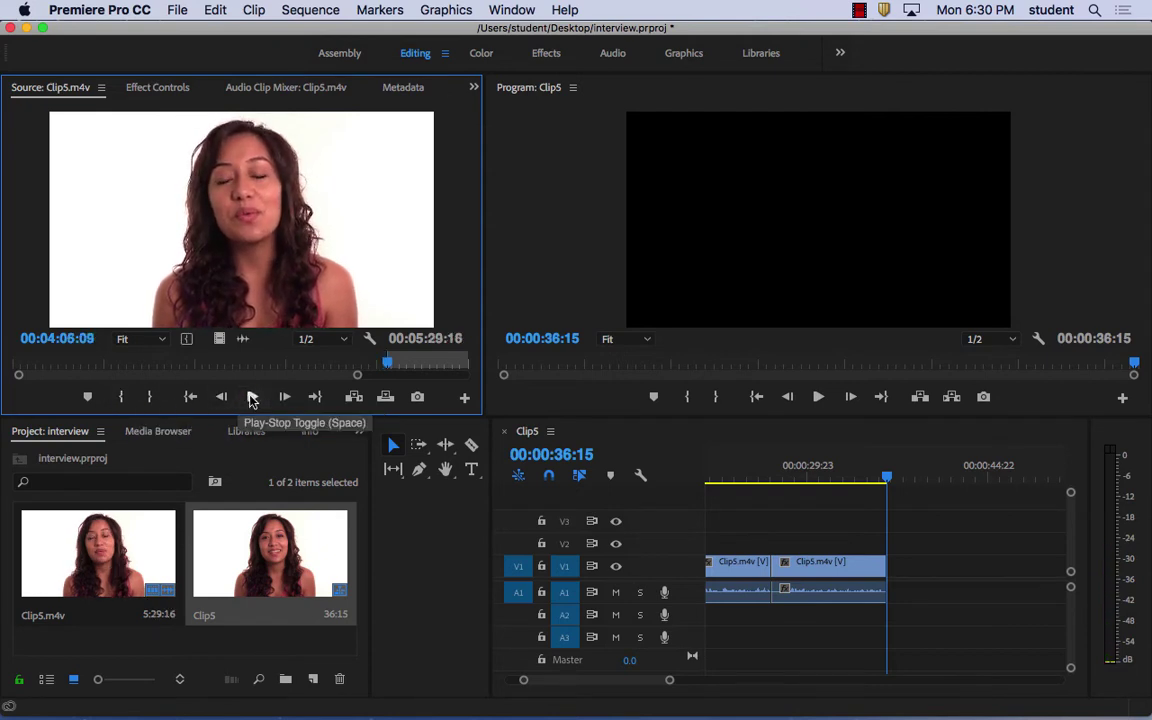
click(252, 397)
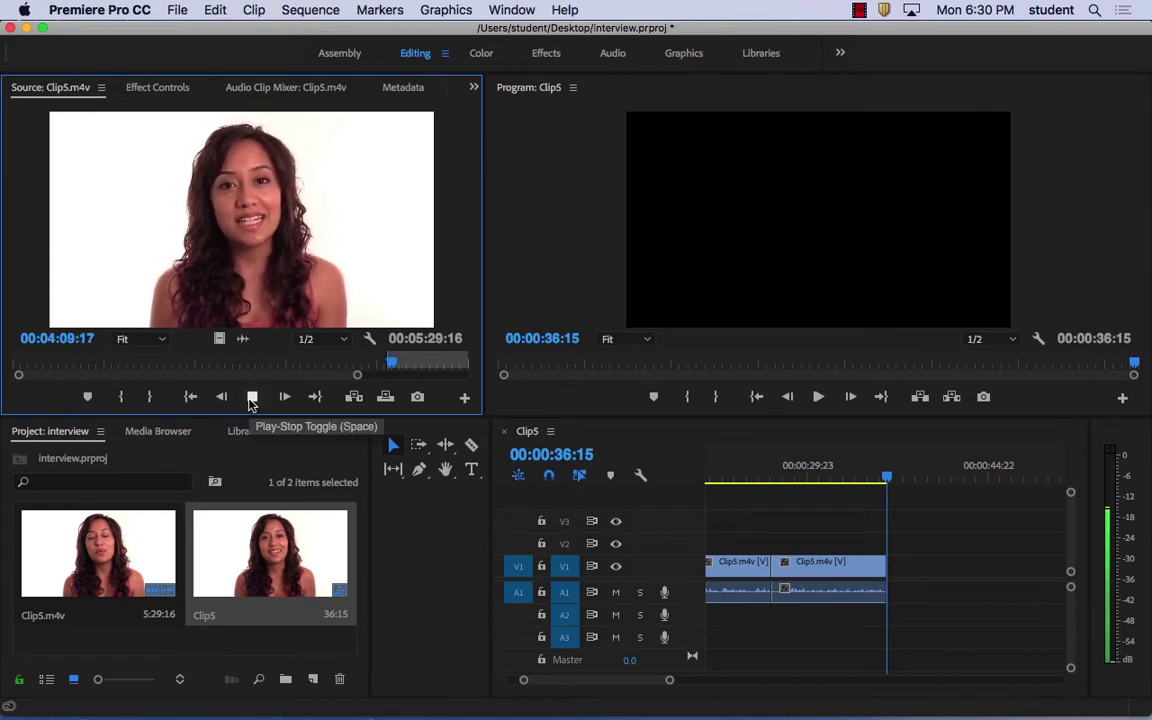
click(252, 397)
Try the source In point further on at 00:04:18:03, then back at 00:04:16:09, previewing the answer's beginning from each
mouse_move(391, 364)
mouse_down()
mouse_move(413, 369)
mouse_move(404, 367)
mouse_up()
click(151, 397)
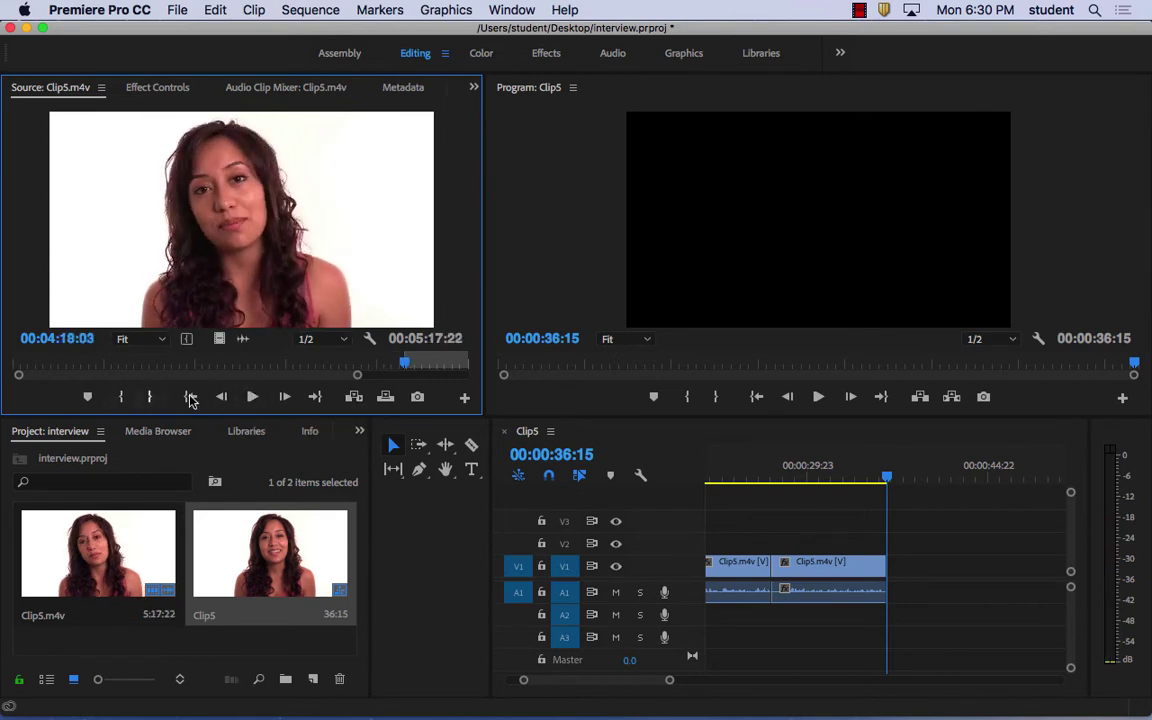
click(253, 397)
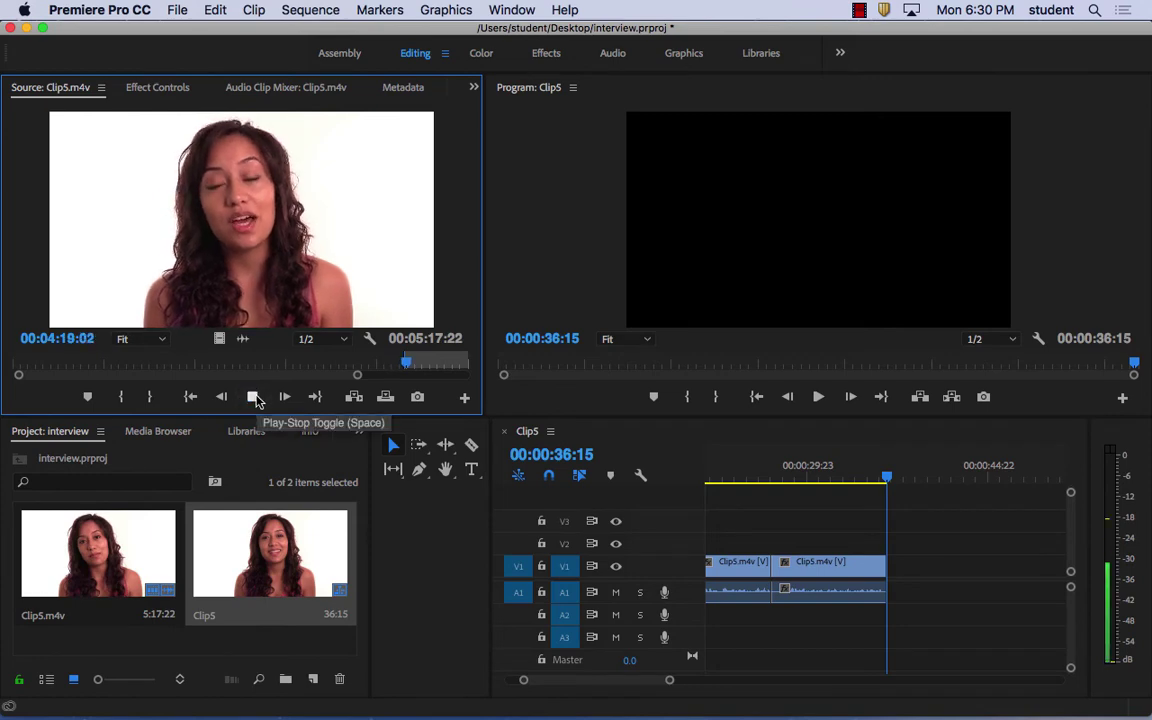
click(253, 397)
drag(410, 361, 402, 362)
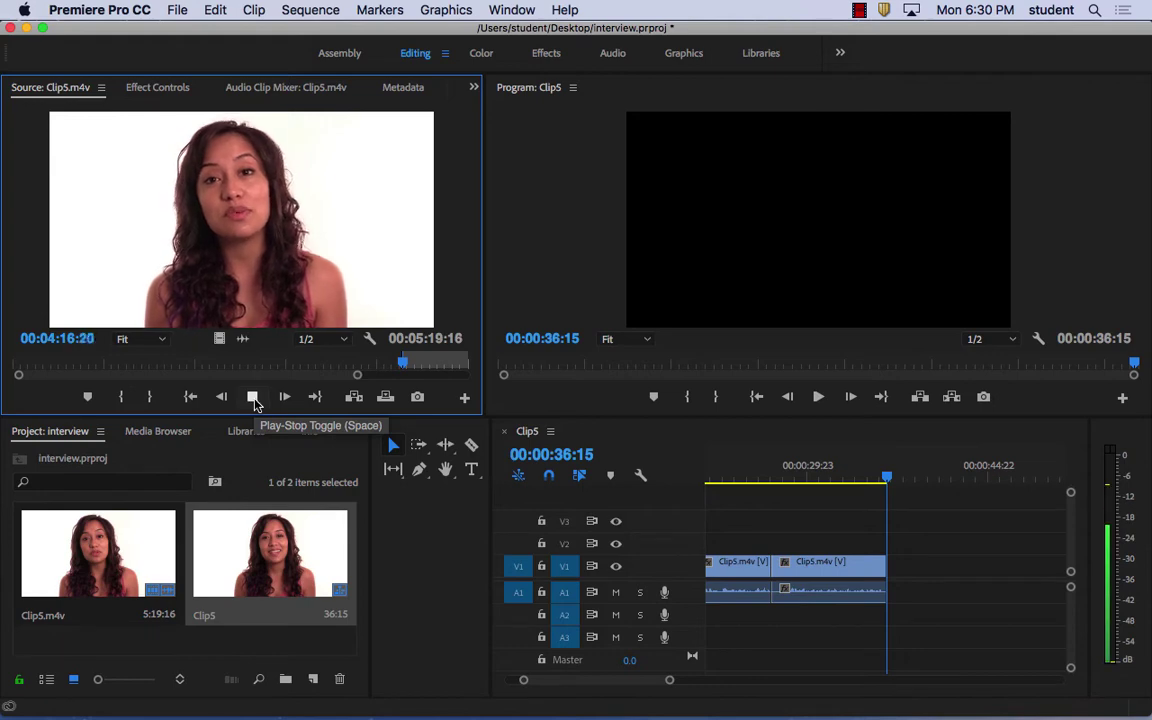
click(252, 397)
Mark In at 00:04:15:04 and Out at 00:04:23:06 in the source clip, then insert the excerpt at the sequence's end, 00:00:36:15
click(405, 367)
drag(405, 367, 400, 366)
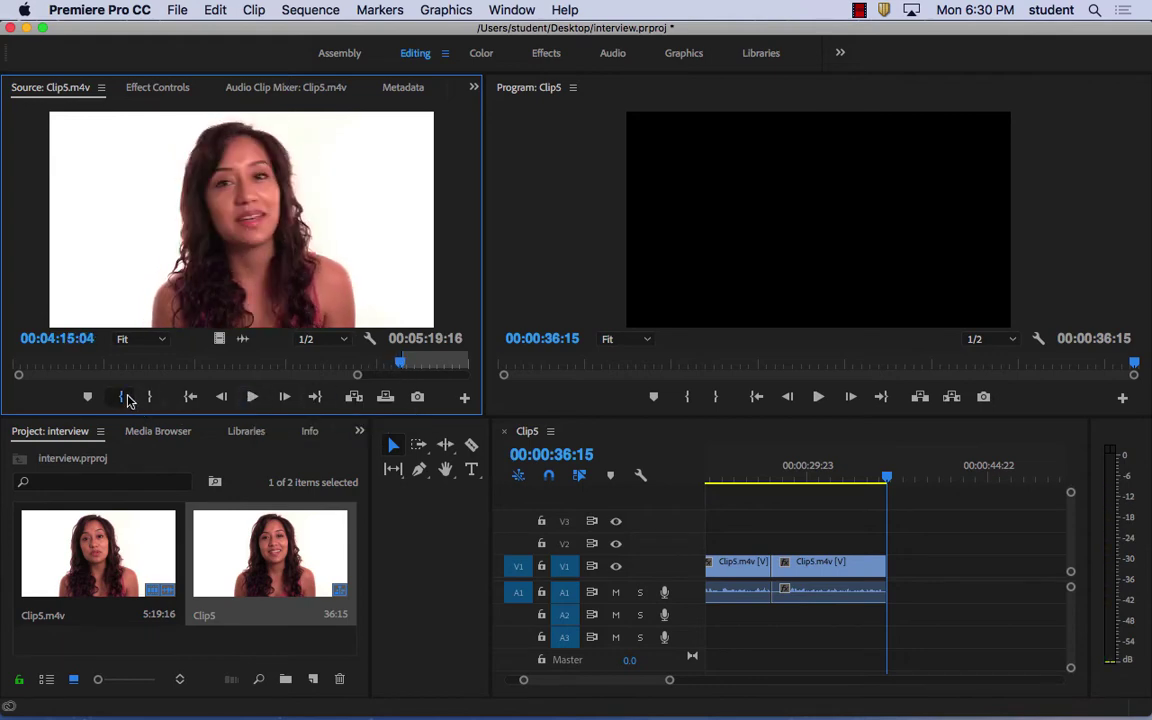
click(122, 397)
click(253, 398)
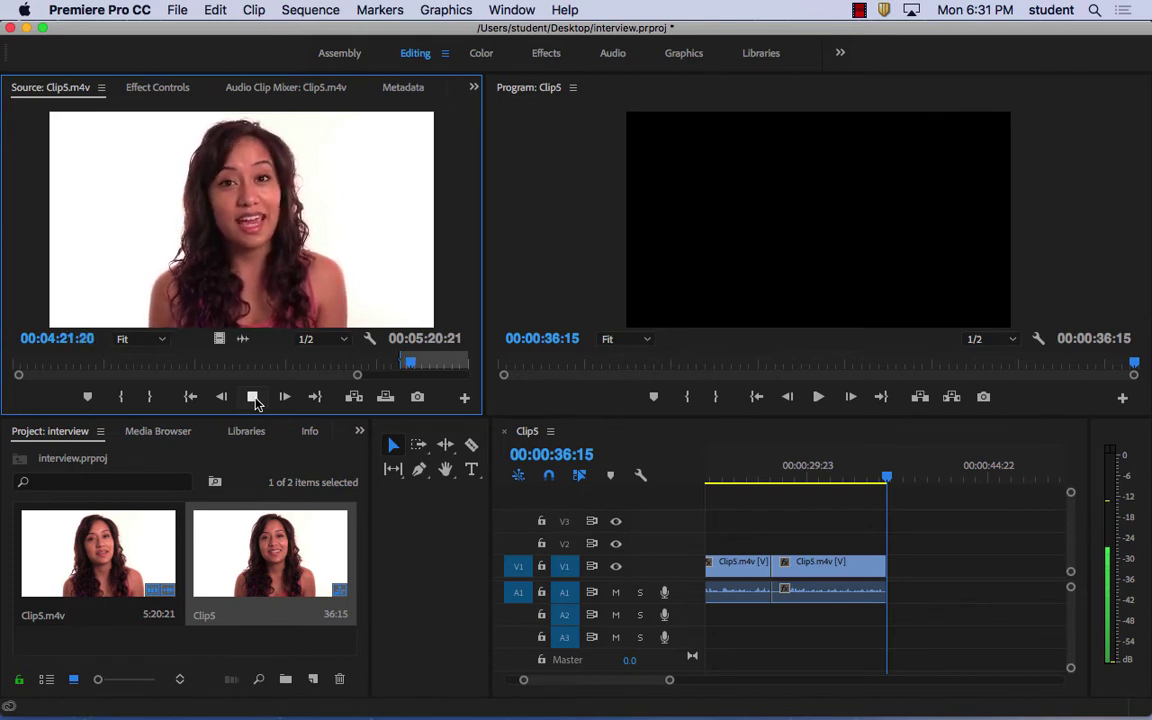
click(254, 398)
click(149, 397)
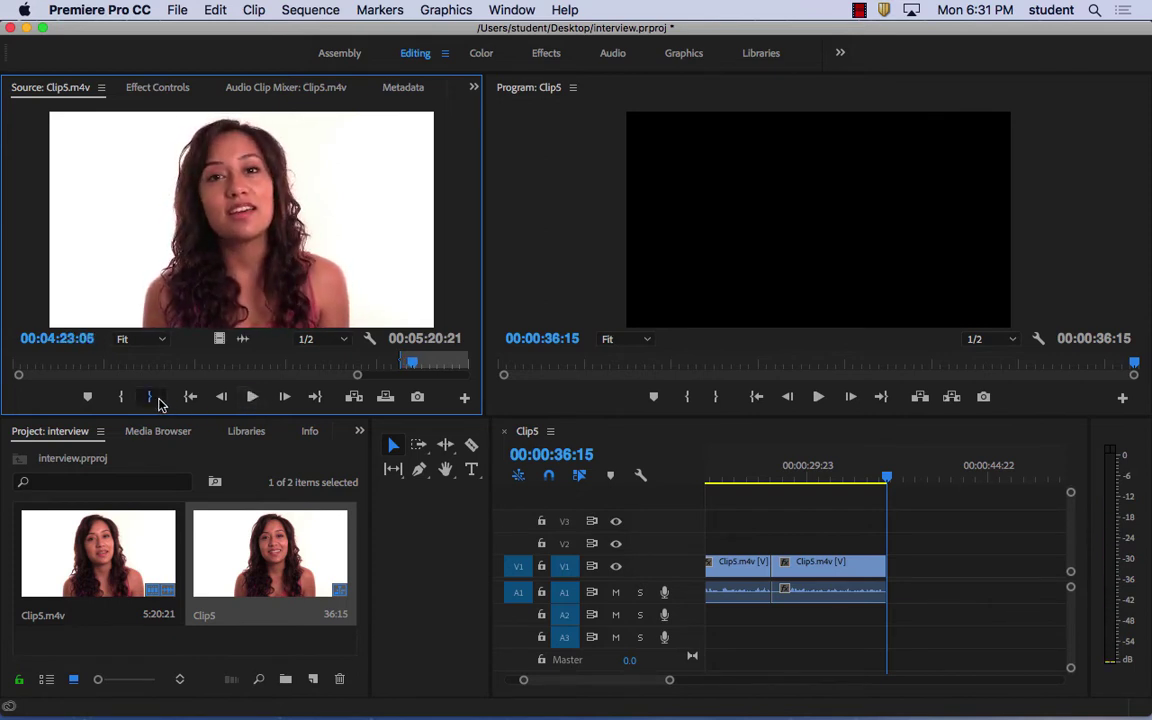
click(354, 397)
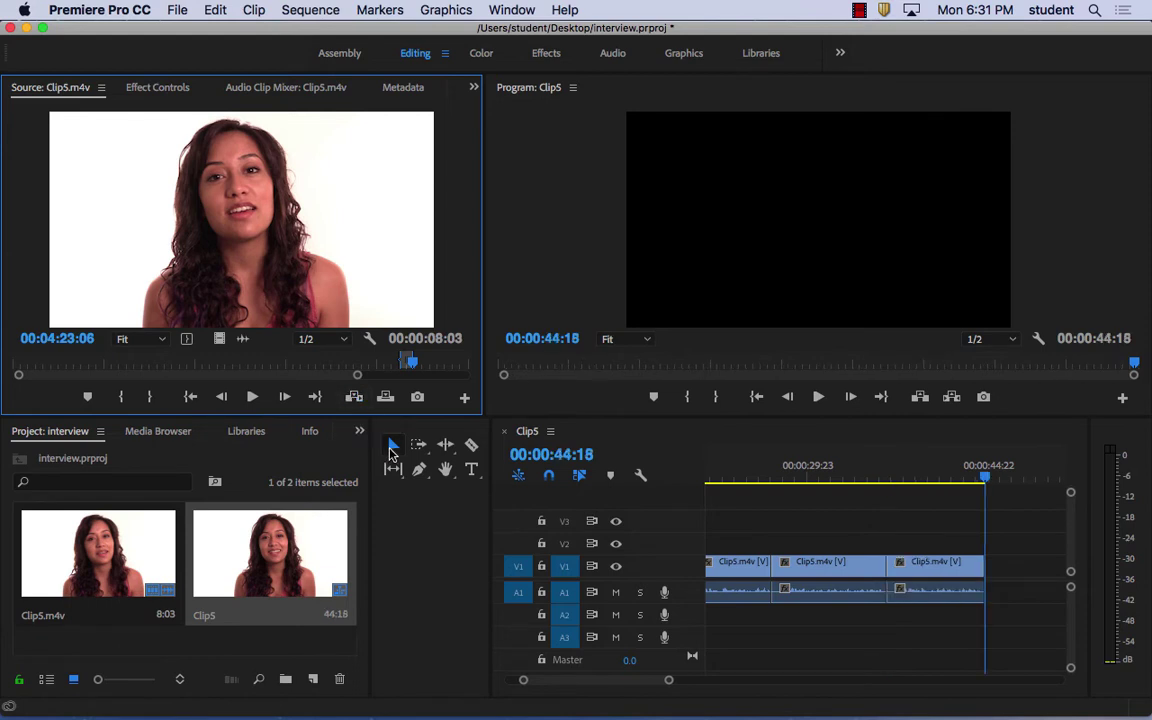
Play the assembled sequence from its beginning, then replay the cut between the first two clips
drag(669, 681, 740, 689)
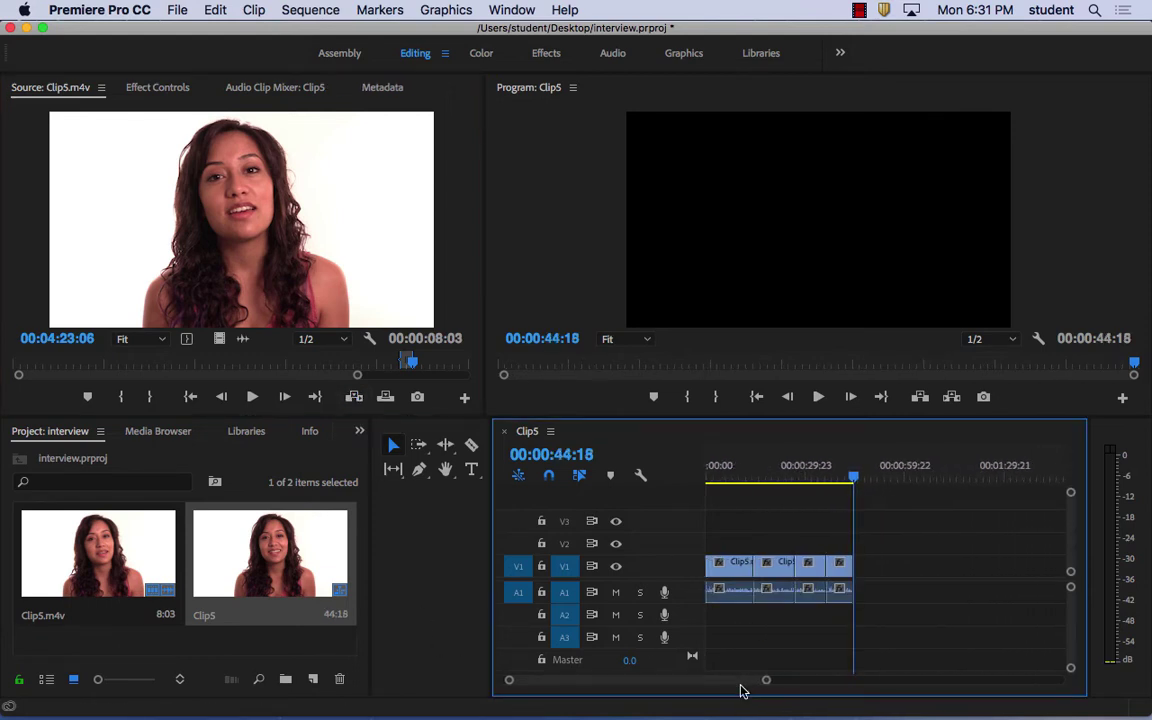
drag(861, 483, 659, 490)
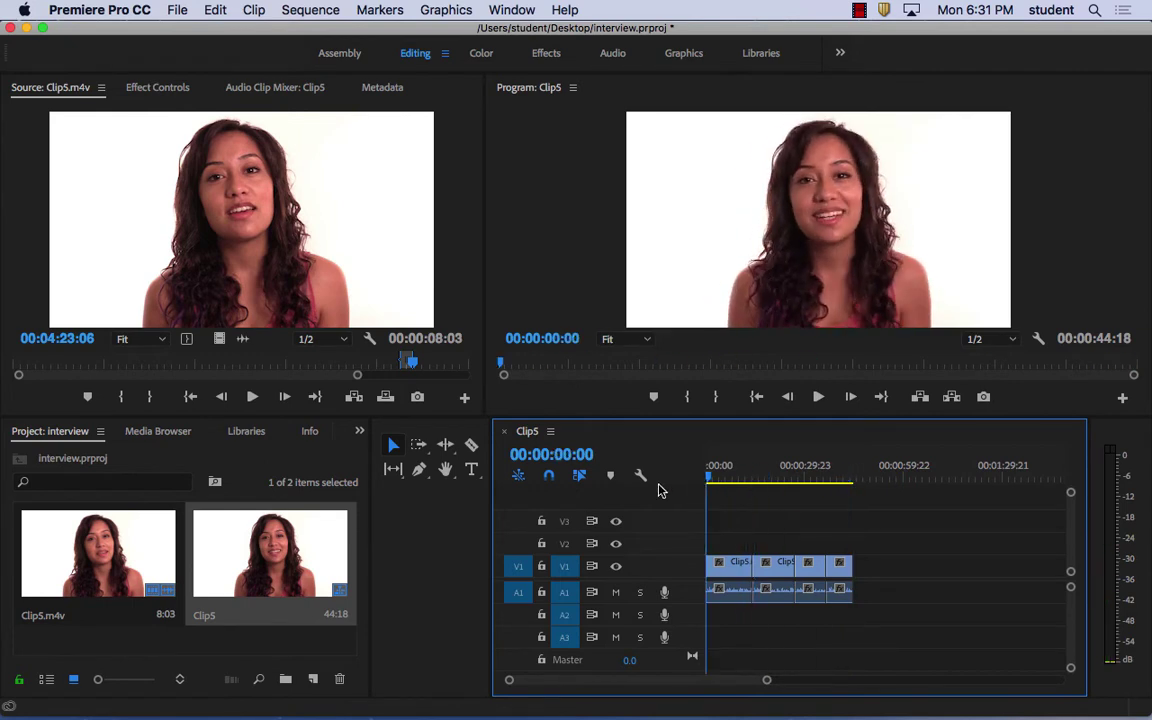
key(space)
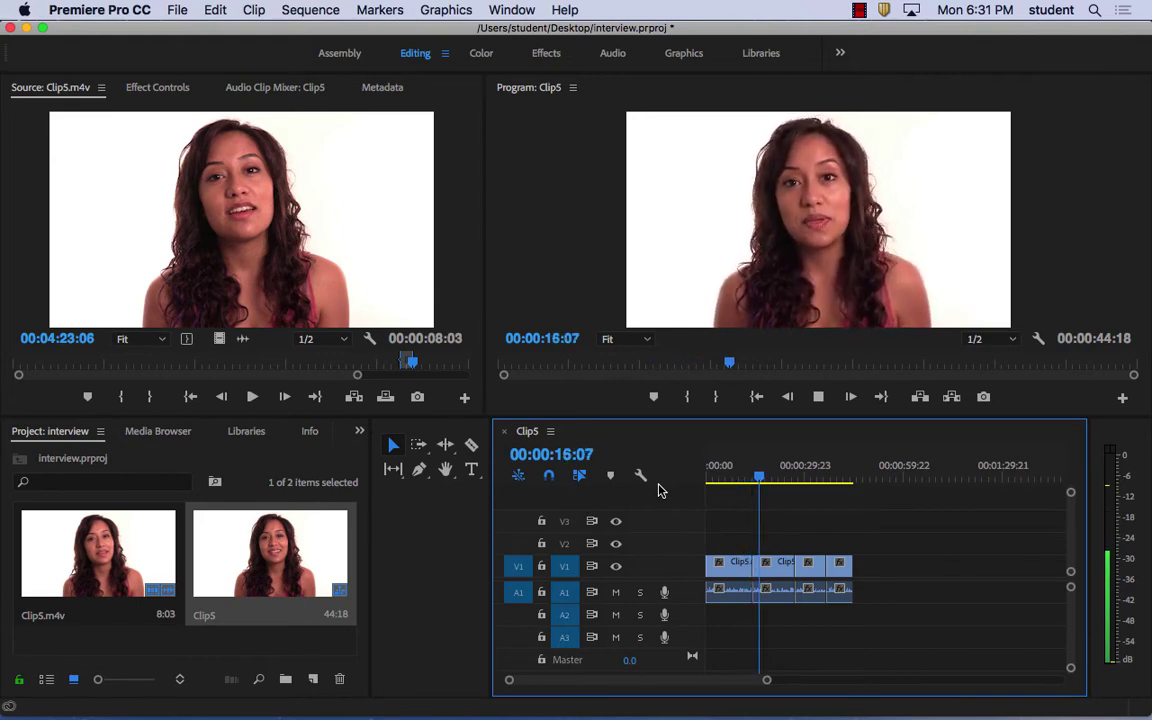
key(space)
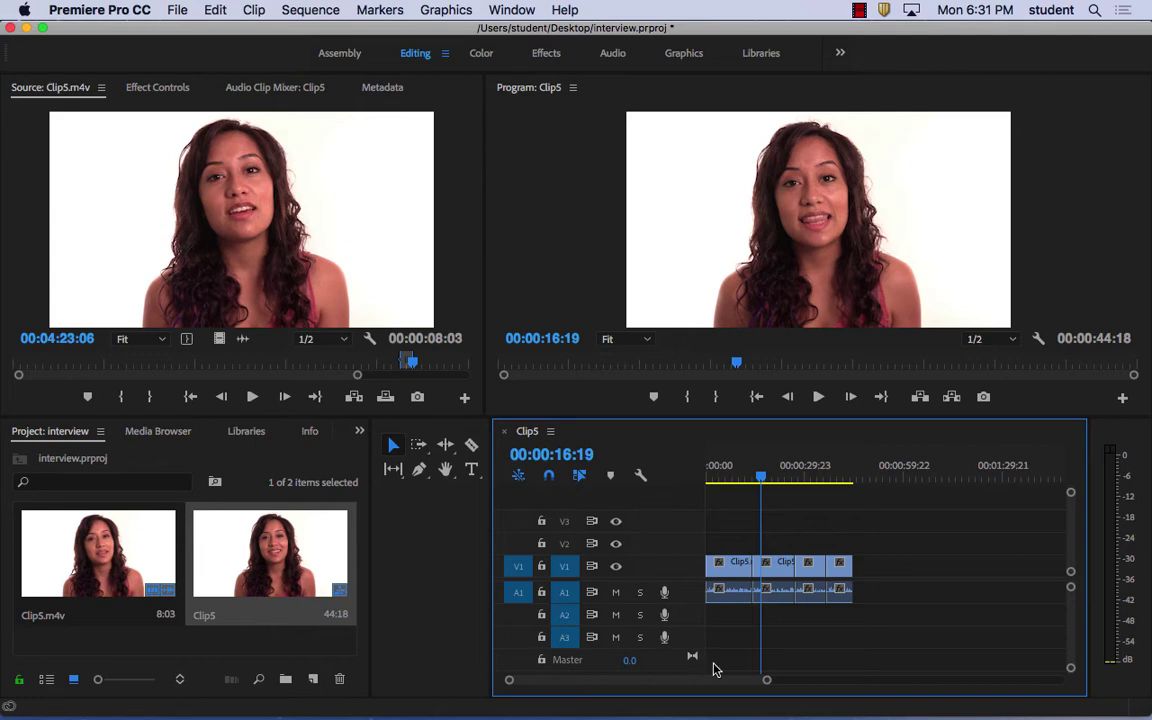
drag(764, 681, 743, 666)
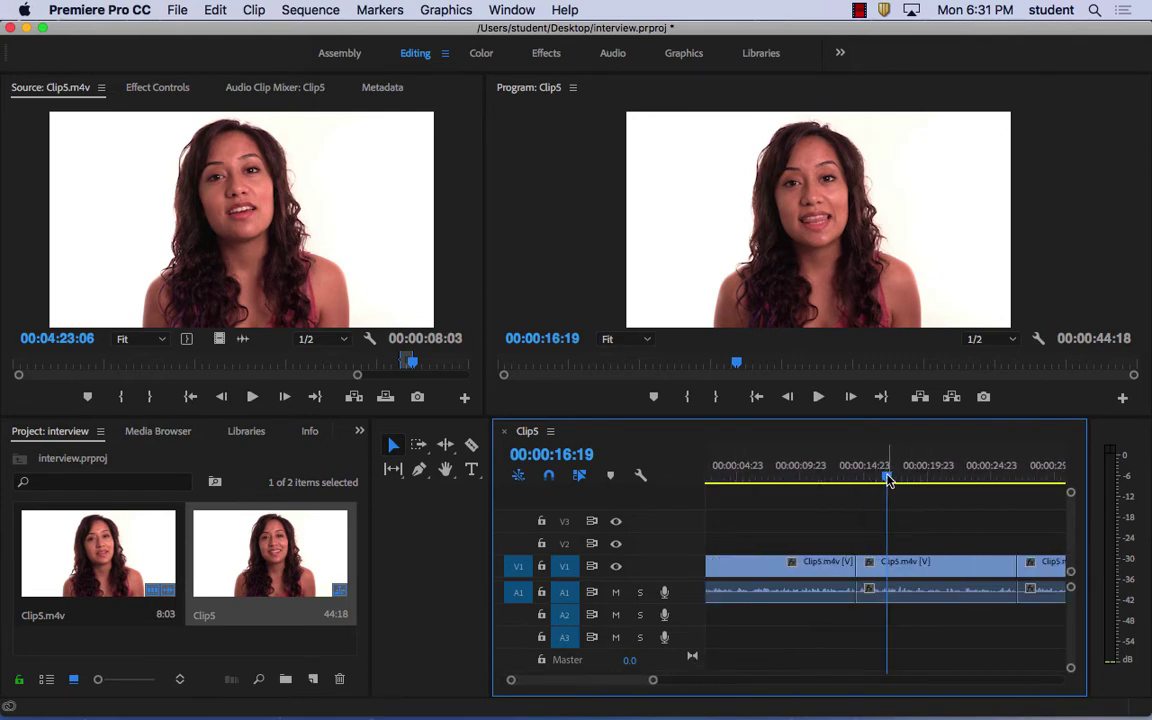
drag(887, 476, 848, 483)
key(space)
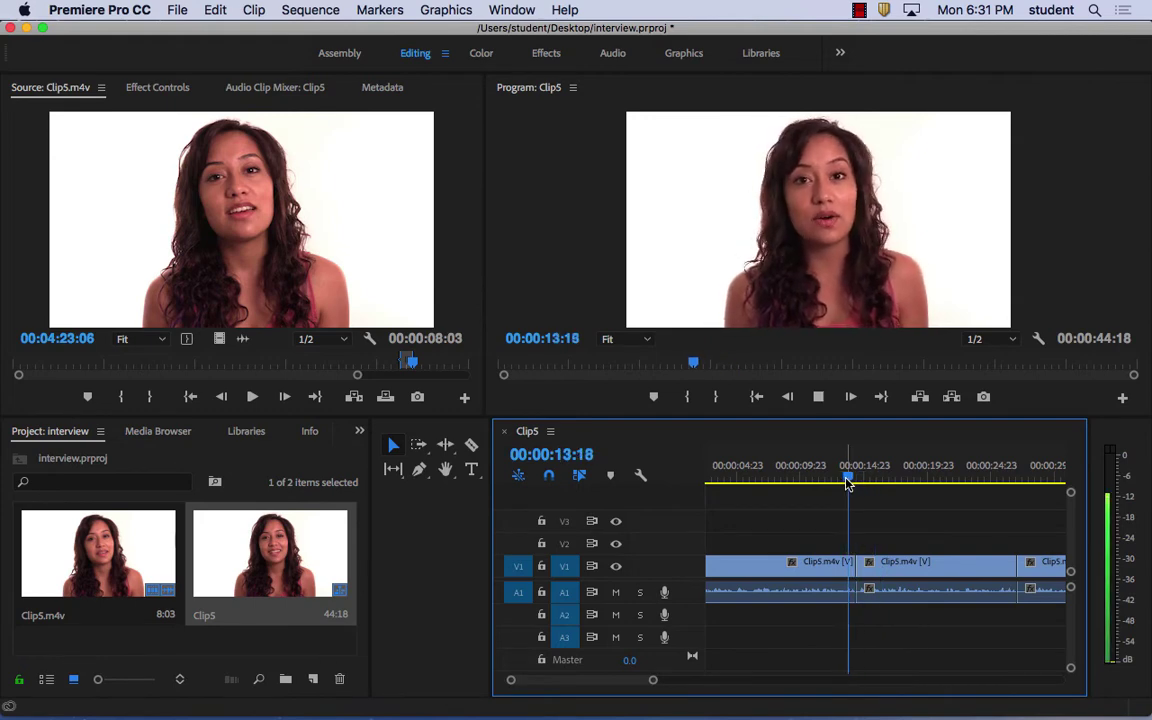
key(space)
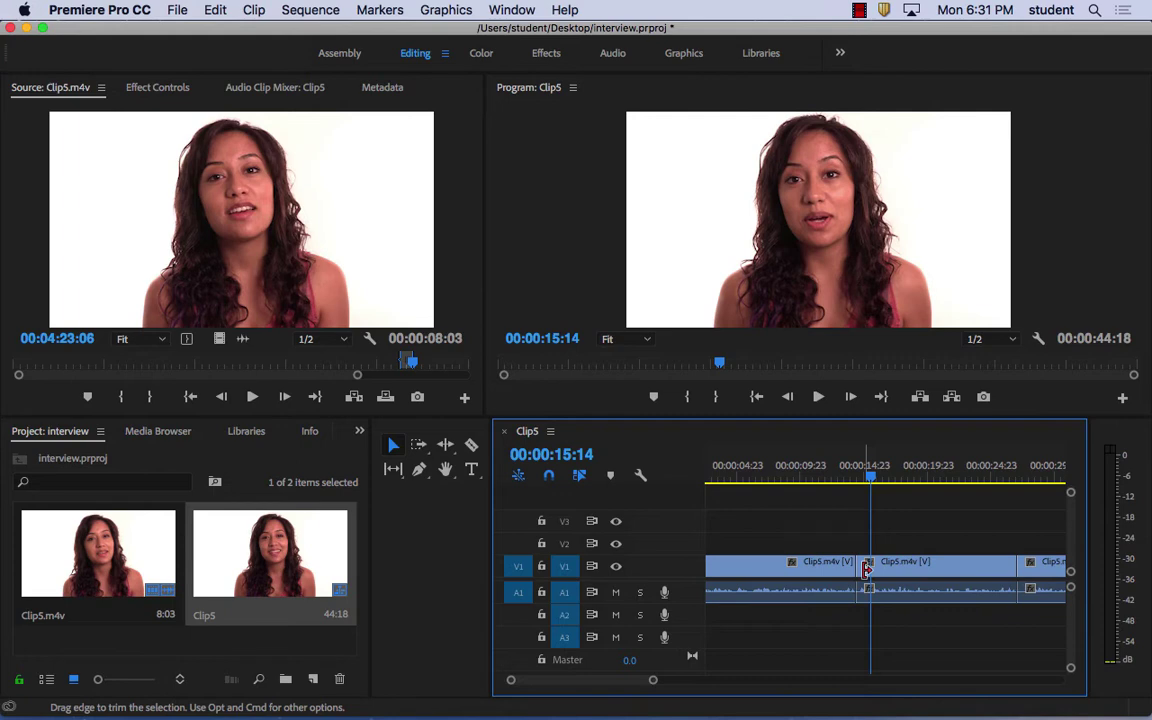
Trim a few frames off the second clip's start, close it up against the first clip at 00:00:14:10 and replay the cut
drag(648, 680, 600, 680)
click(776, 562)
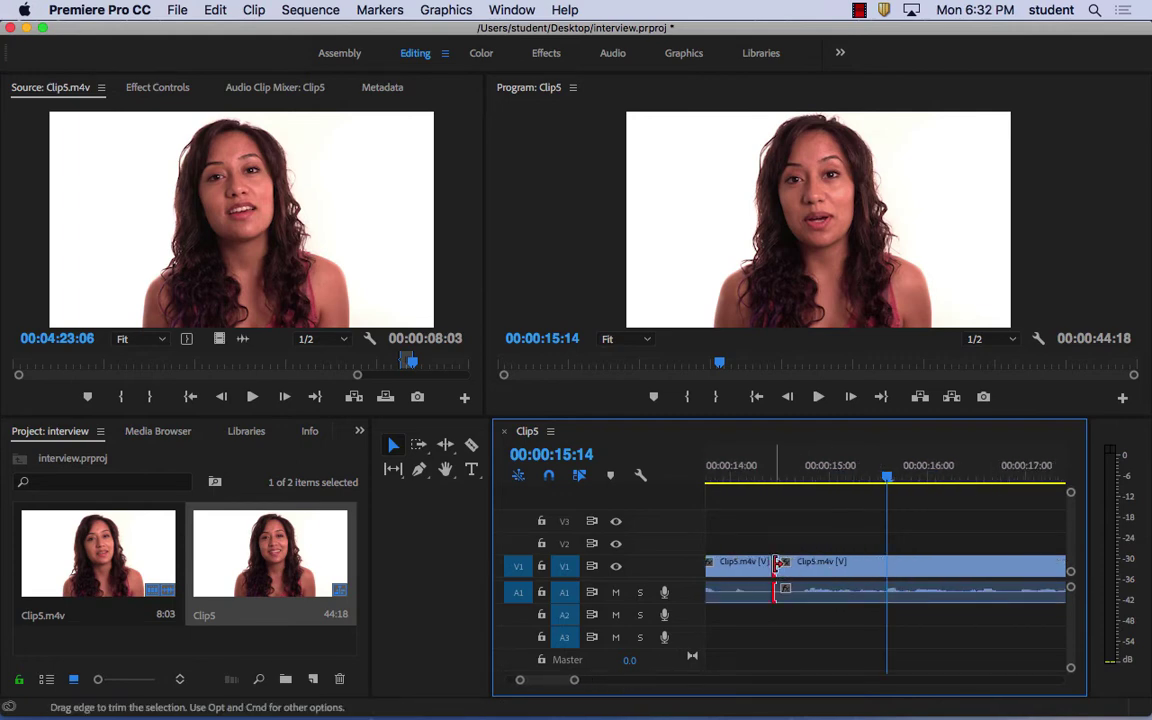
drag(776, 562, 818, 576)
drag(766, 480, 726, 484)
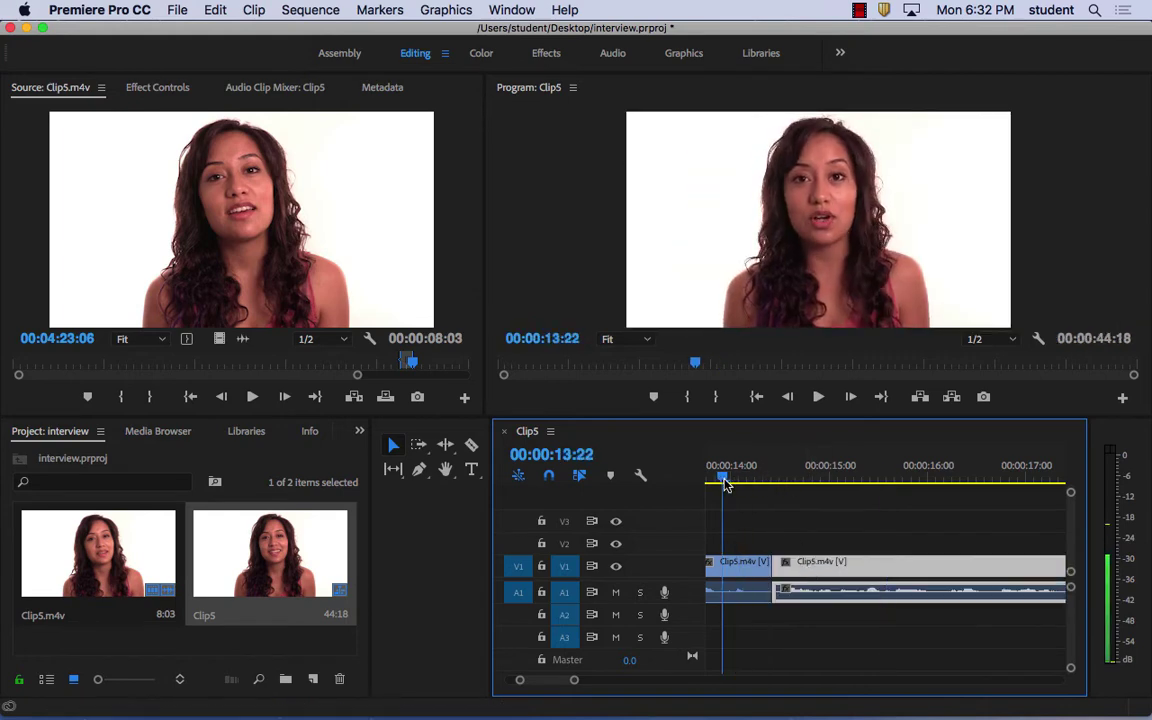
key(space)
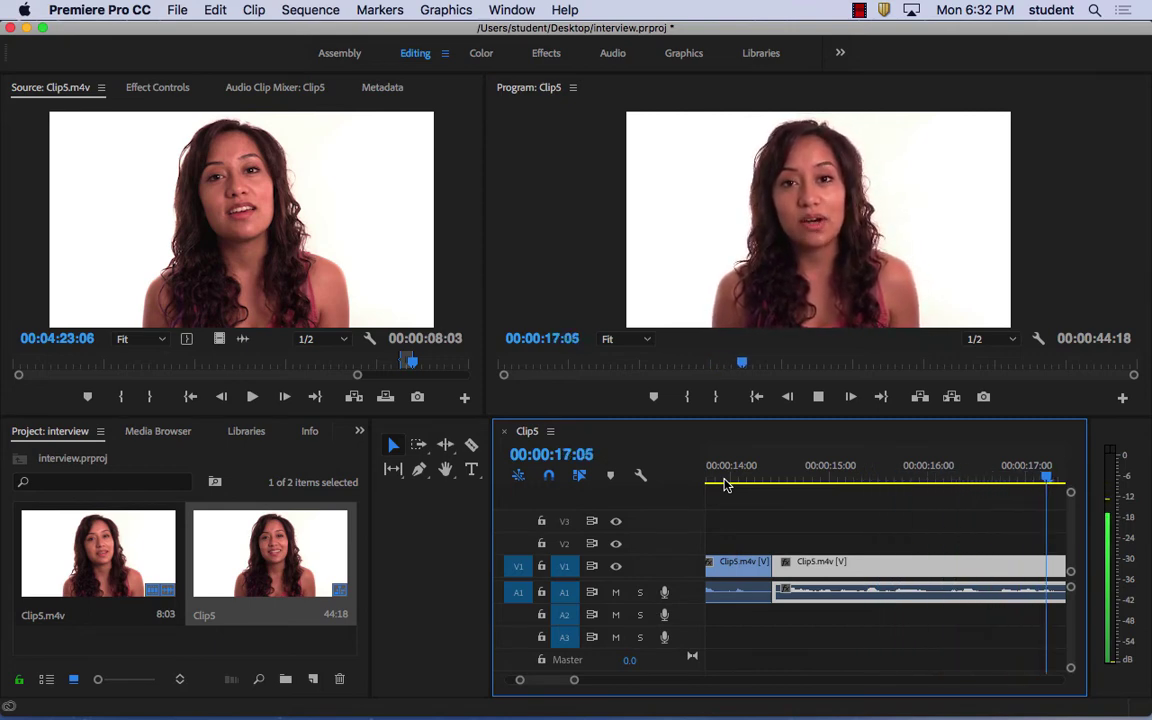
Move the third and fourth clips earlier to close the gaps left by the second clip's trim
drag(574, 680, 617, 684)
drag(1056, 578, 1050, 580)
drag(640, 681, 699, 681)
drag(972, 590, 970, 590)
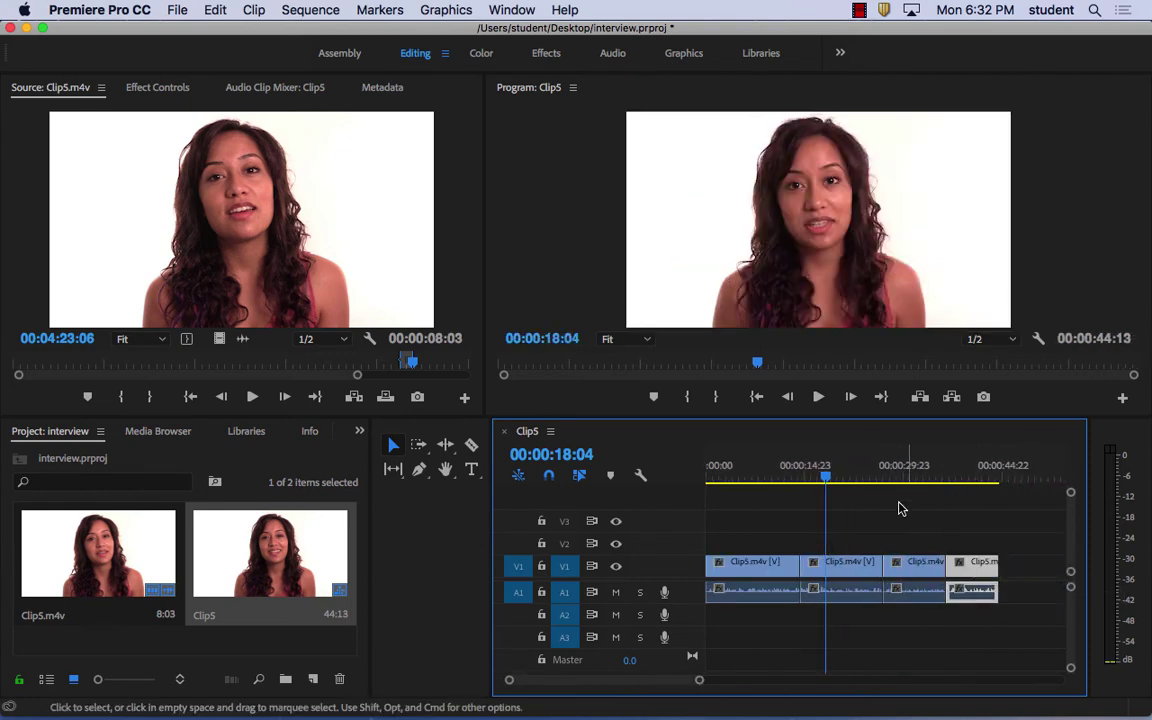
Review the later cuts, trim the last clip's start, close it up at the 00:00:36:10 cut and replay from 00:00:35:18
click(873, 478)
key(space)
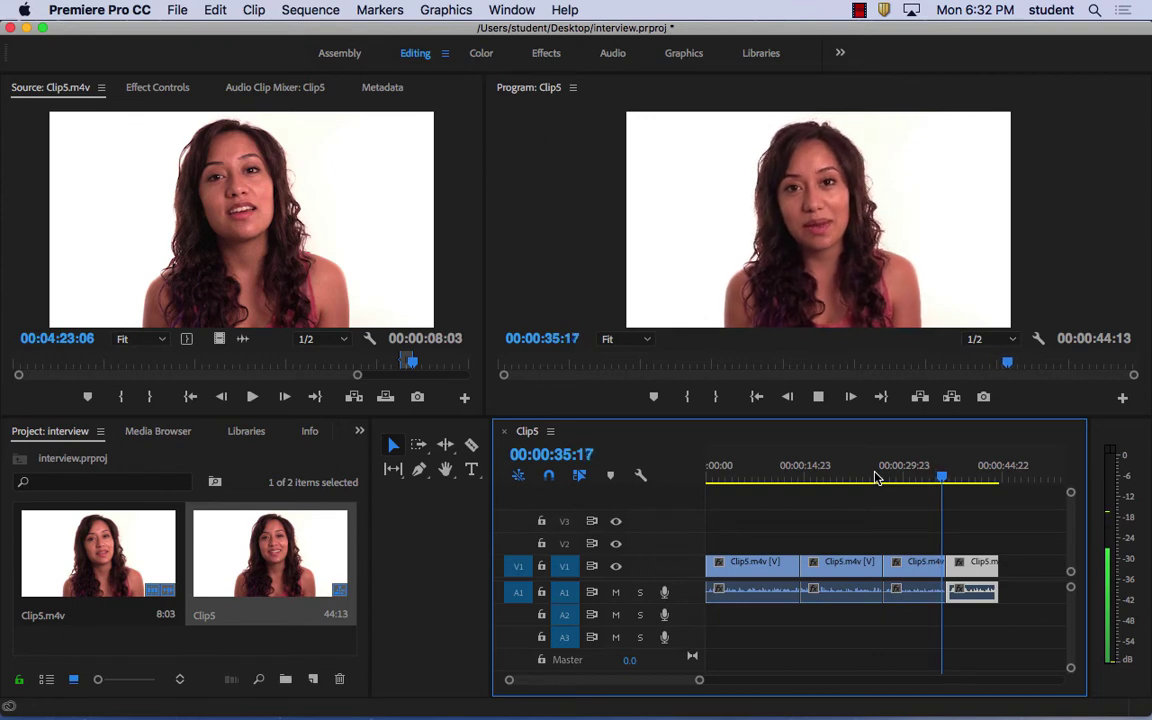
key(space)
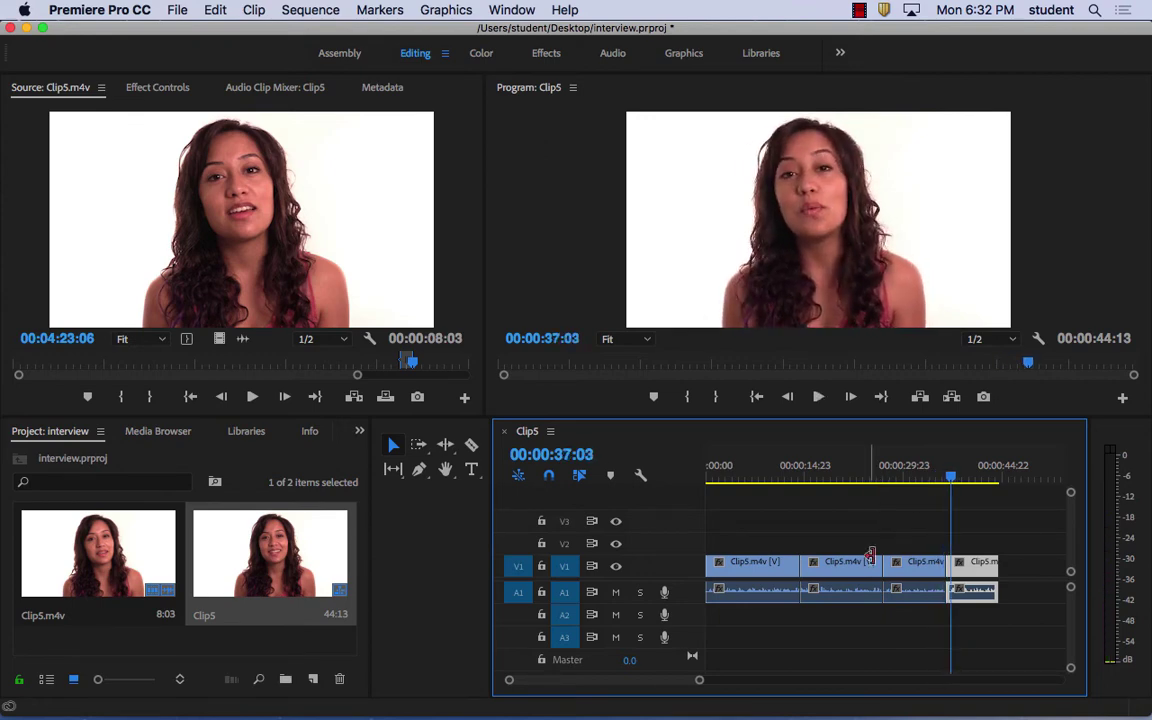
drag(697, 683, 636, 683)
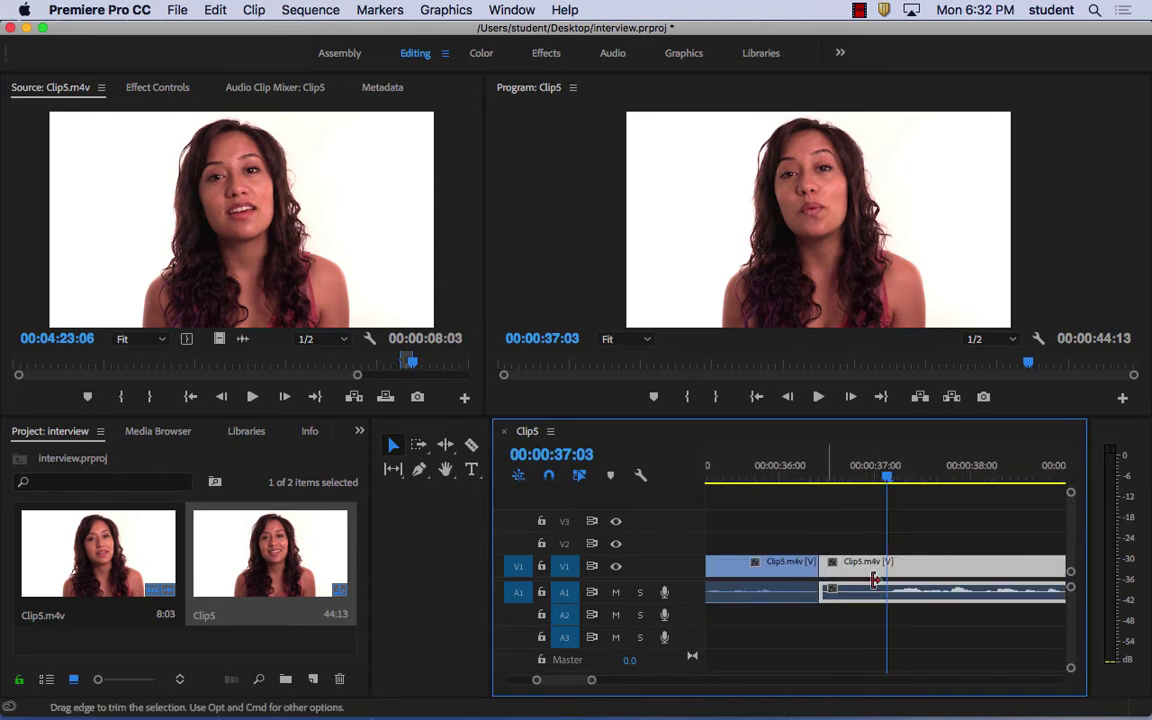
drag(826, 578, 898, 580)
drag(836, 478, 757, 480)
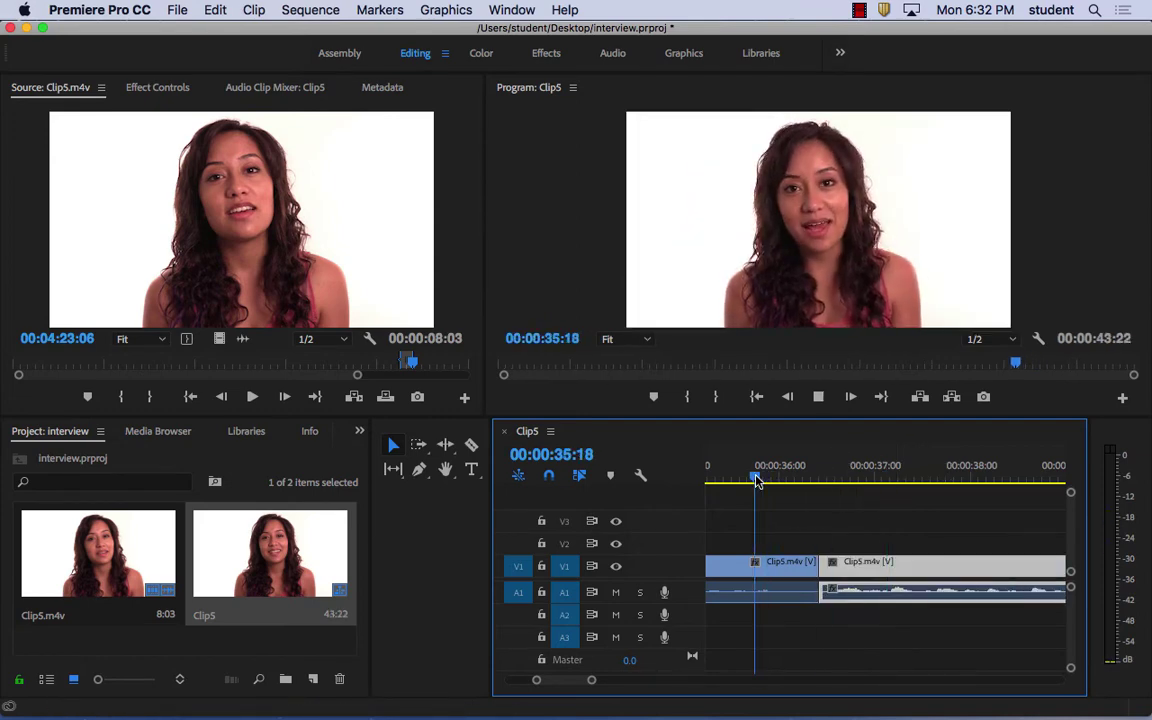
key(space)
key(space)
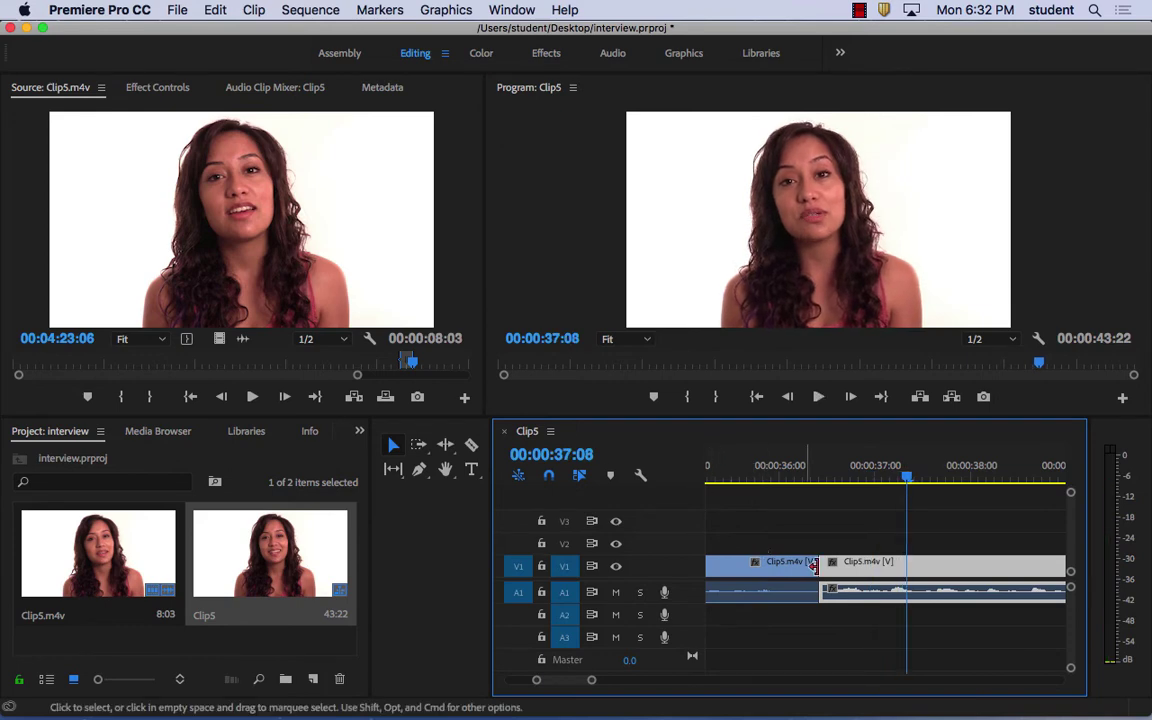
Shorten the third clip's end to about 00:00:36:04, keep the last clip butted against it and replay the cut
mouse_move(818, 565)
mouse_down()
mouse_move(790, 568)
mouse_move(828, 566)
mouse_up()
click(740, 480)
key(space)
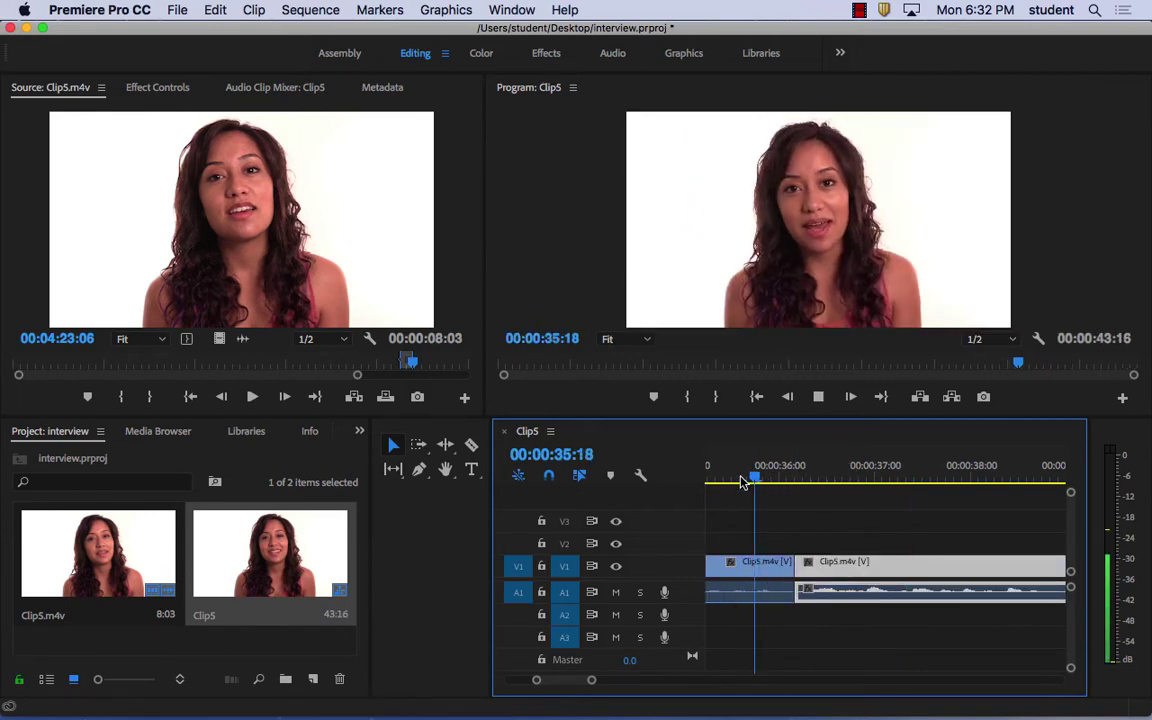
key(space)
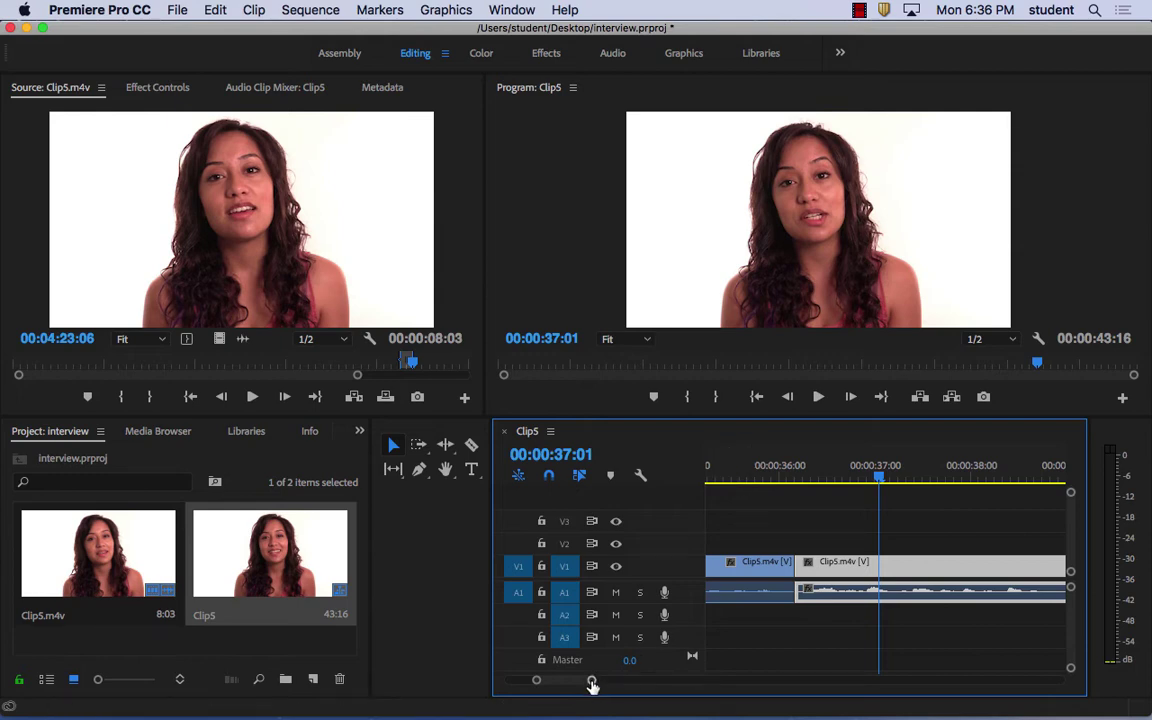
Park the sequence playhead at 00:00:04:16 and create a new legacy title named "title"
drag(591, 680, 692, 690)
drag(771, 478, 727, 488)
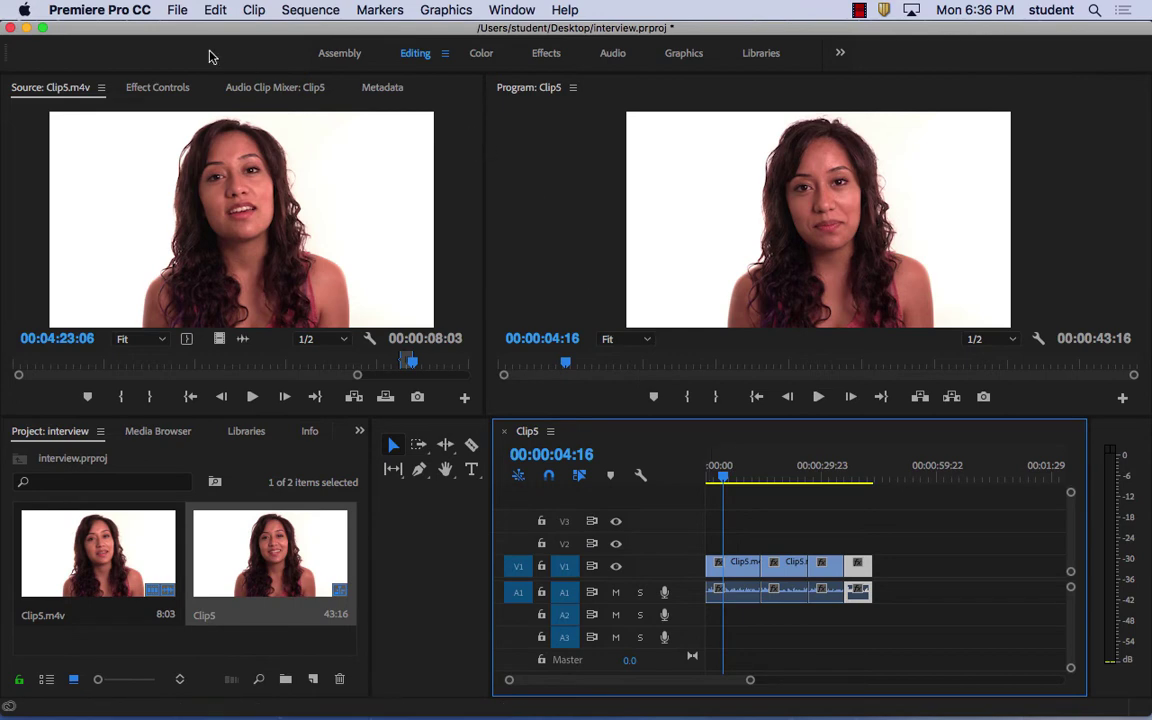
click(178, 9)
mouse_move(183, 35)
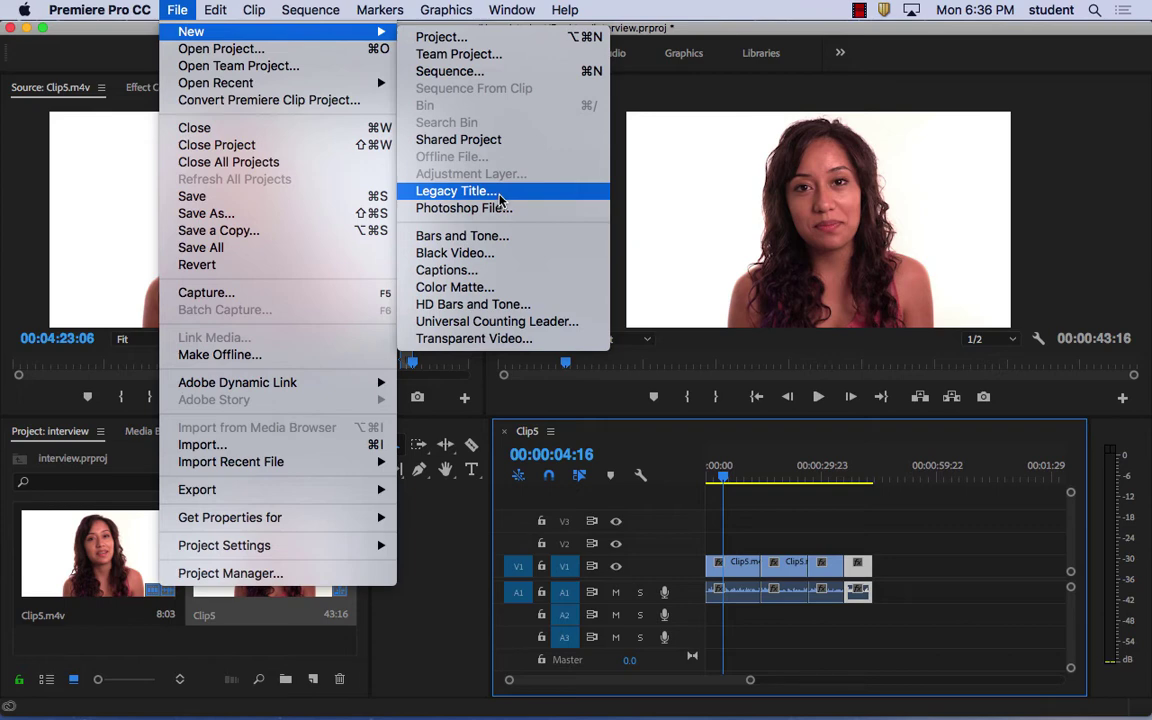
click(499, 192)
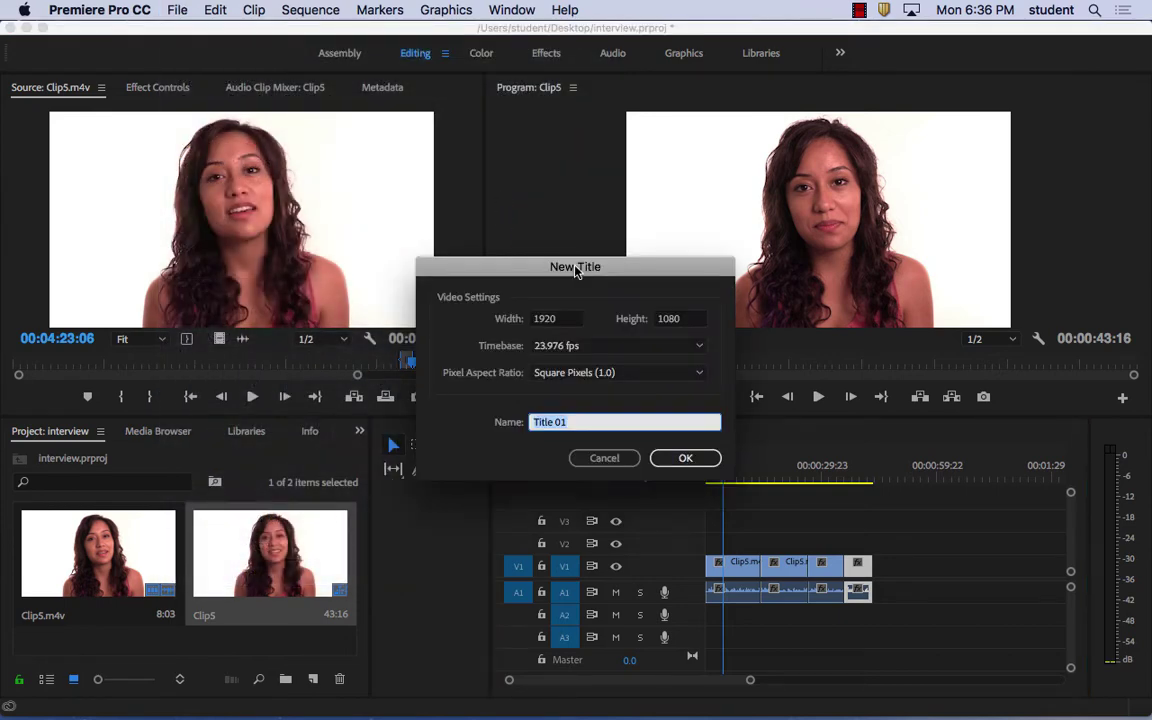
drag(571, 265, 383, 193)
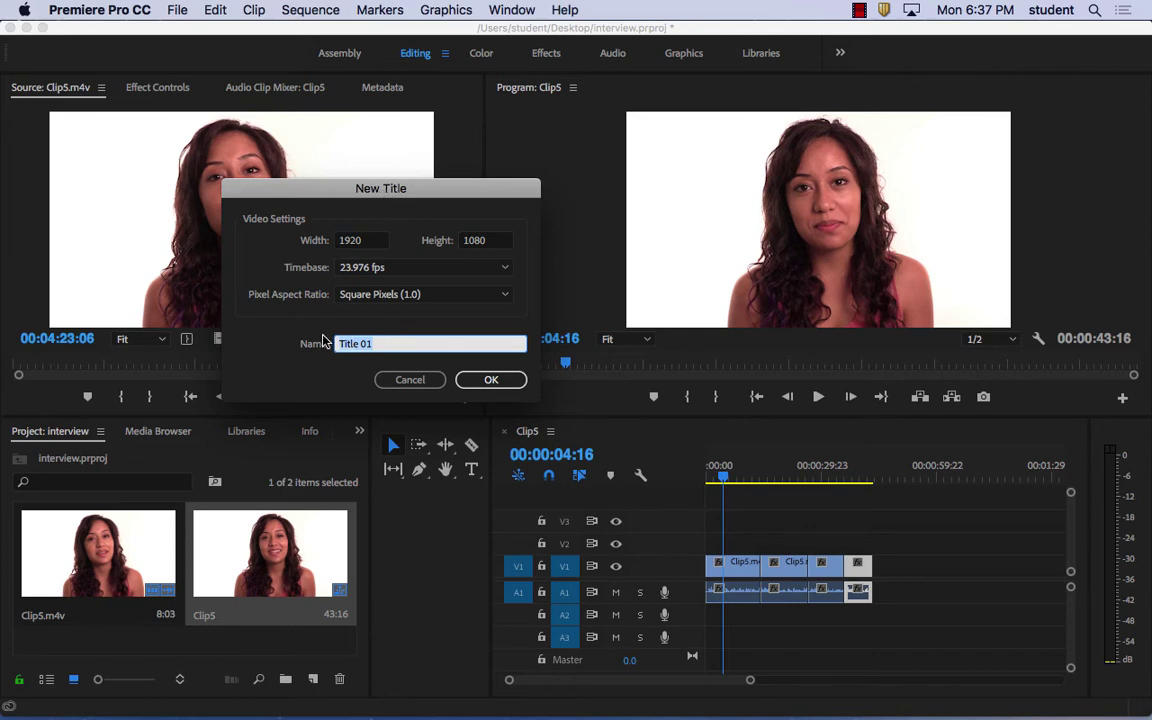
key(BackSpace)
text(title)
click(493, 381)
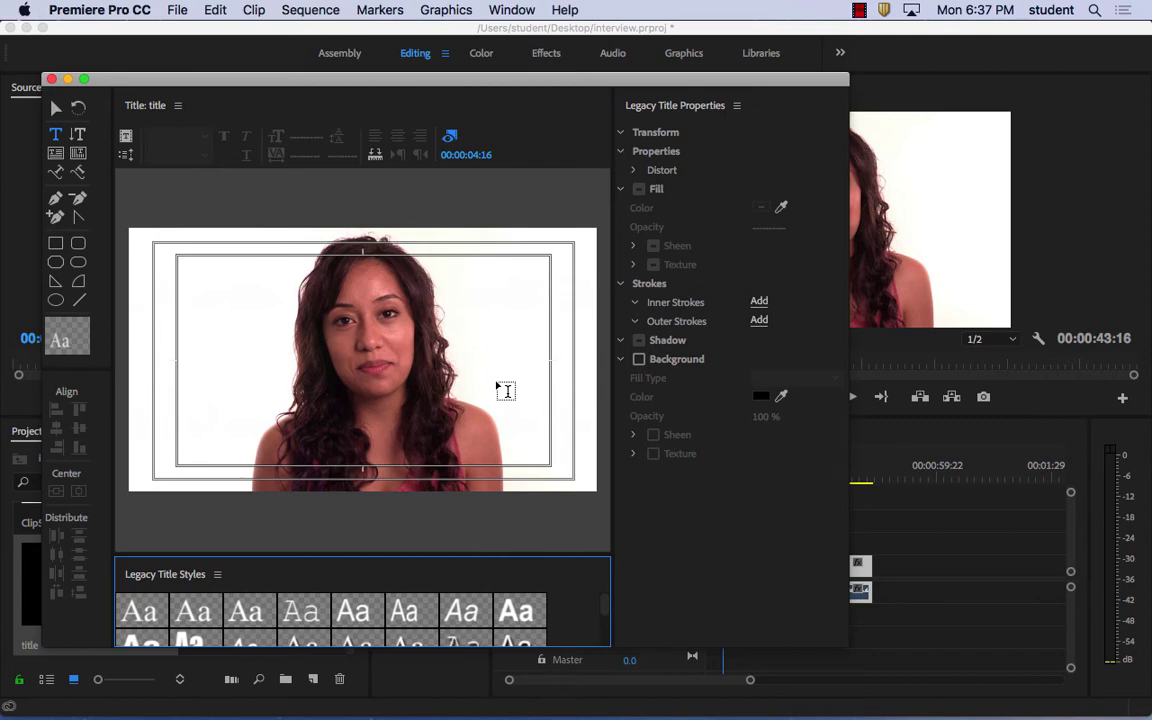
Draw a rectangle about 843 wide and 115 high, starting at the left edge of the title frame's lower third
key(cmd+s)
click(56, 244)
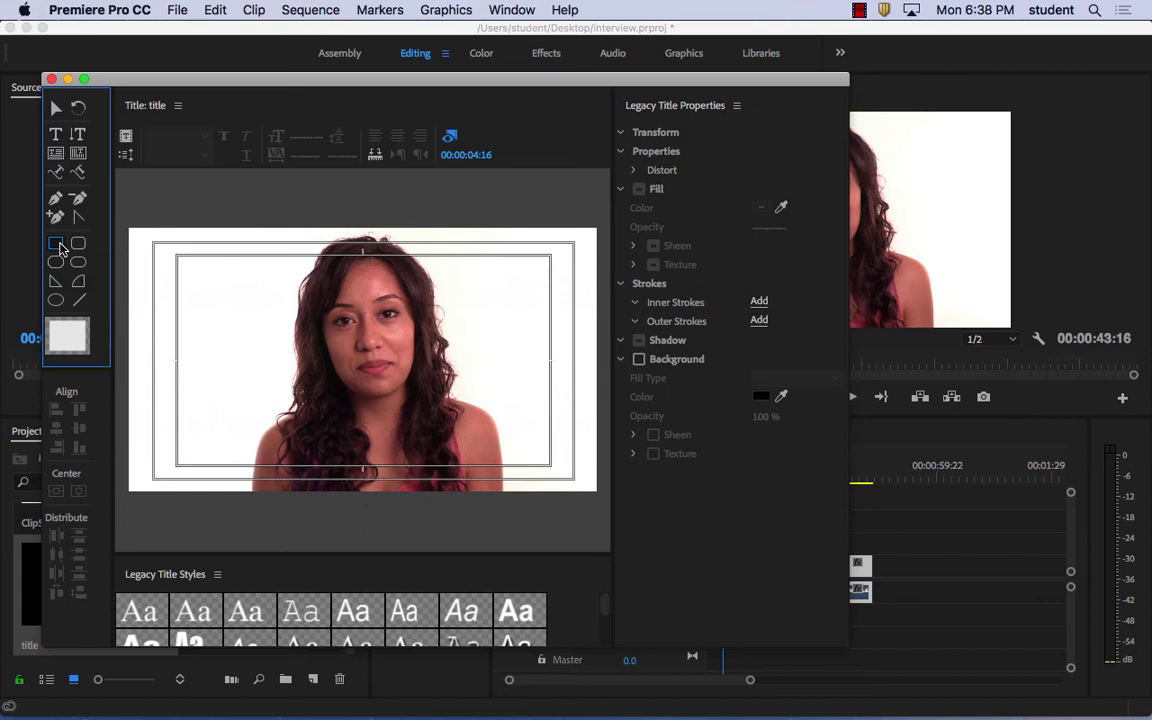
click(177, 10)
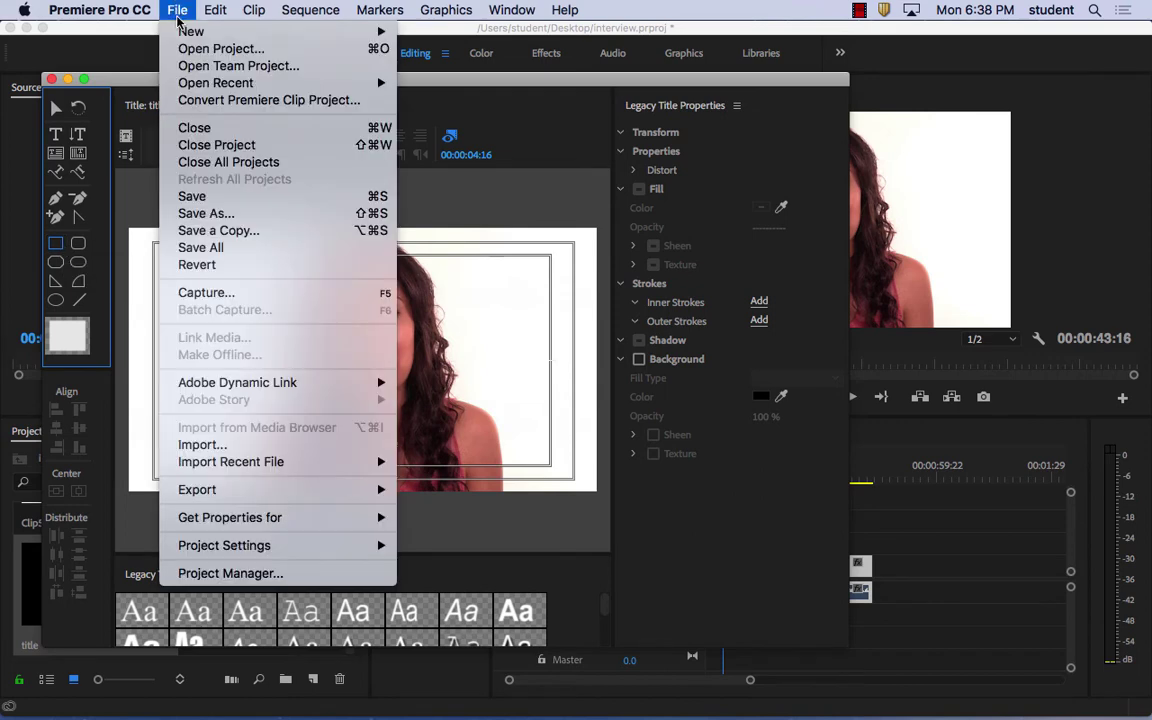
mouse_move(185, 33)
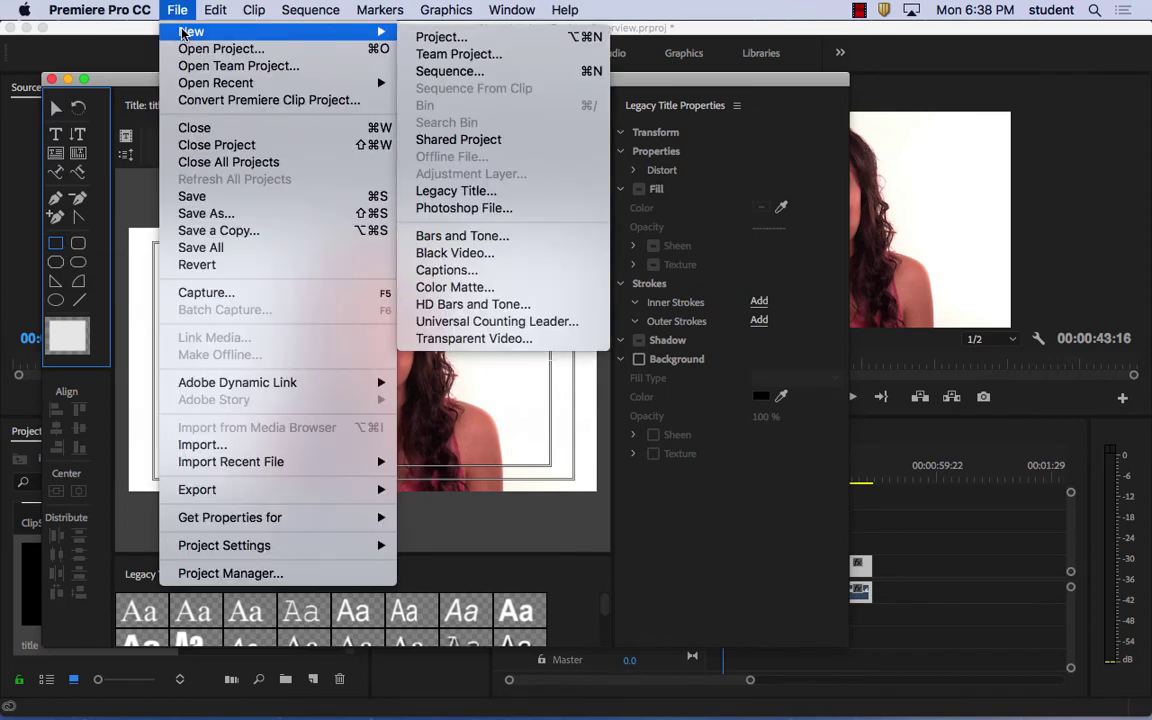
click(490, 192)
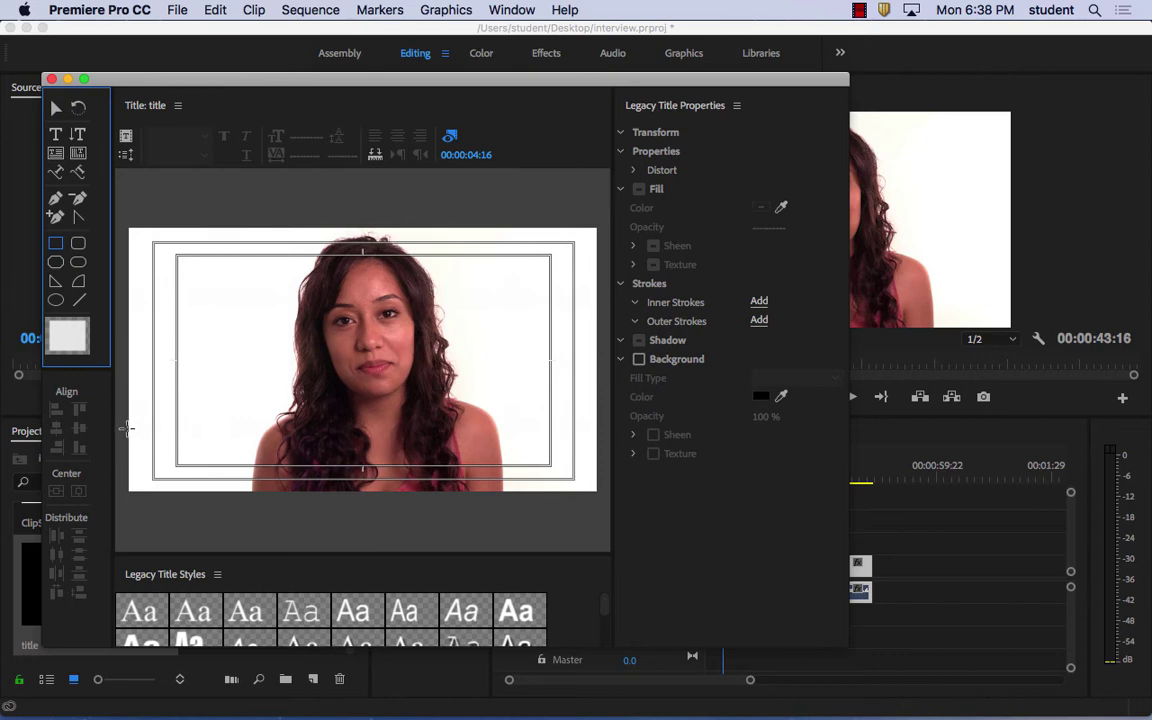
drag(127, 428, 334, 457)
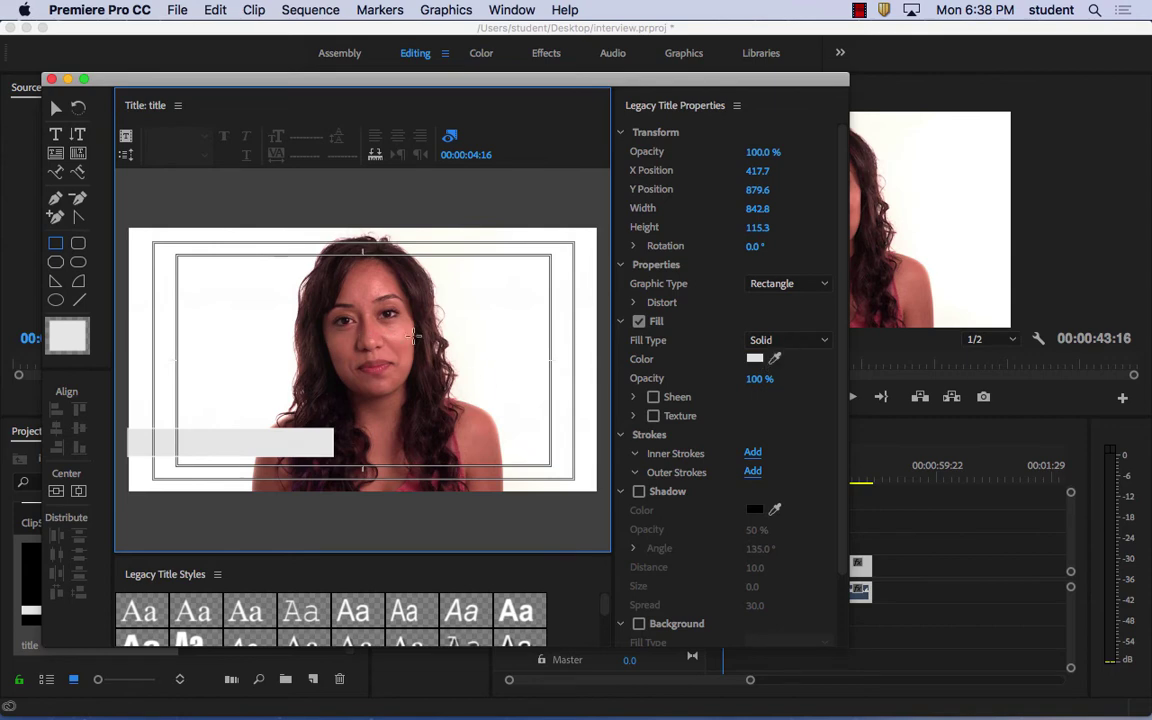
Set the rectangle's fill colour to the muted blue 4C75A3
click(760, 360)
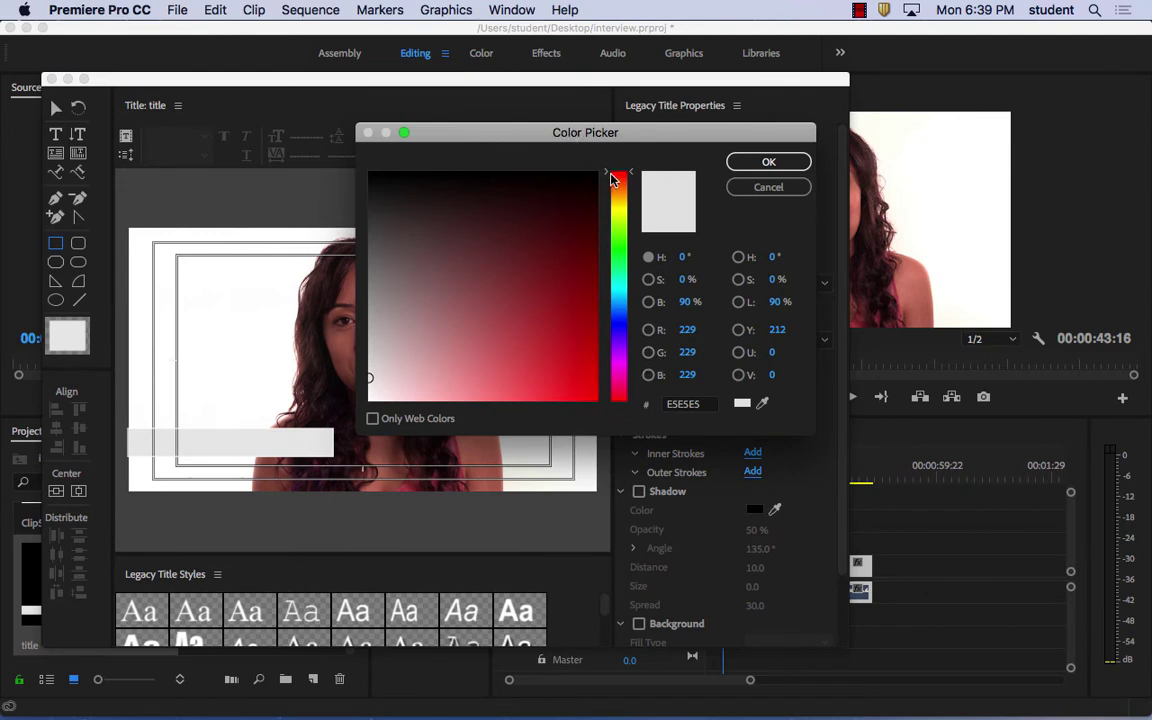
mouse_move(612, 176)
mouse_down()
mouse_move(612, 335)
mouse_move(607, 165)
mouse_move(604, 355)
mouse_move(607, 165)
mouse_move(607, 335)
mouse_move(609, 218)
mouse_move(613, 320)
mouse_move(612, 307)
mouse_up()
mouse_move(508, 330)
mouse_down()
mouse_move(506, 342)
mouse_move(504, 325)
mouse_move(532, 324)
mouse_move(514, 314)
mouse_move(504, 334)
mouse_move(573, 296)
mouse_move(504, 354)
mouse_move(416, 367)
mouse_move(424, 342)
mouse_move(490, 318)
mouse_up()
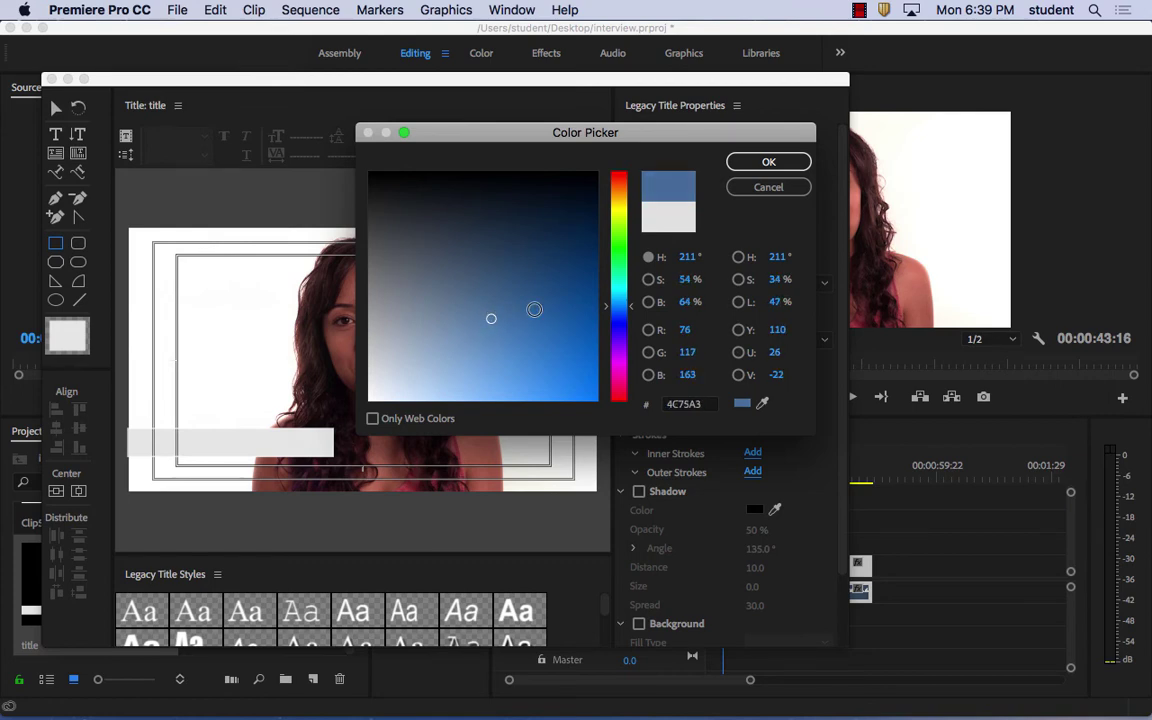
click(767, 162)
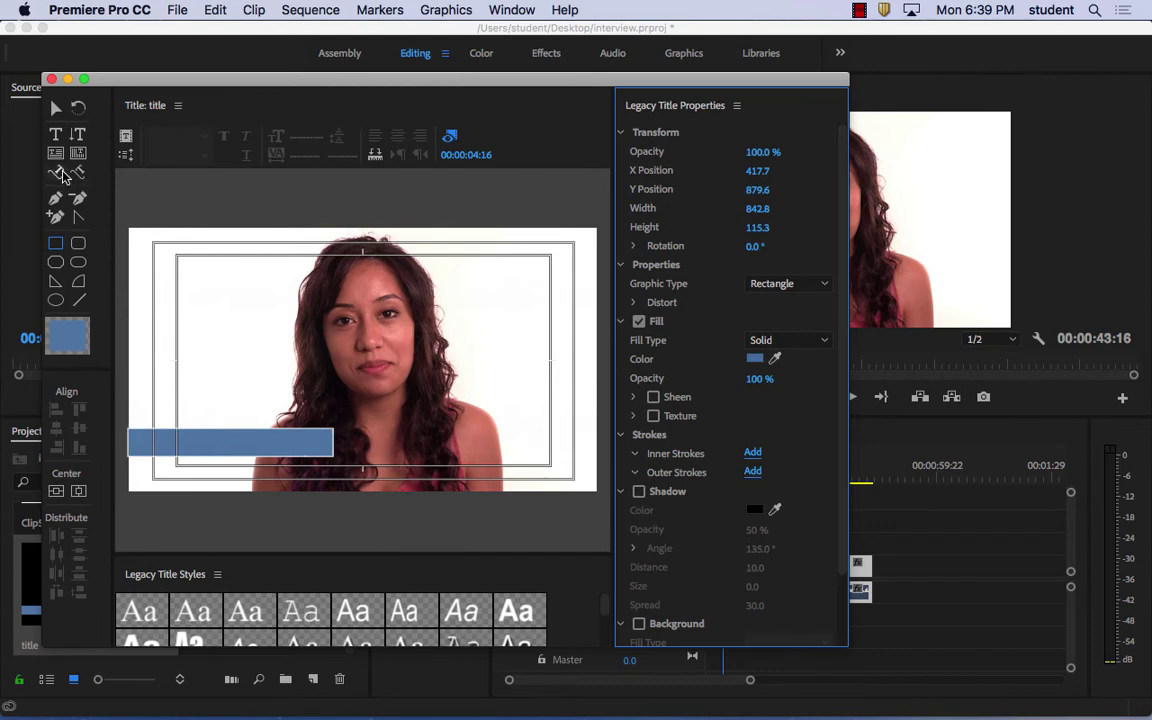
Replace the blue bar with a lower one about 828 by 100 at the frame's left edge and set its fill opacity to 66%
click(238, 450)
right_click(290, 450)
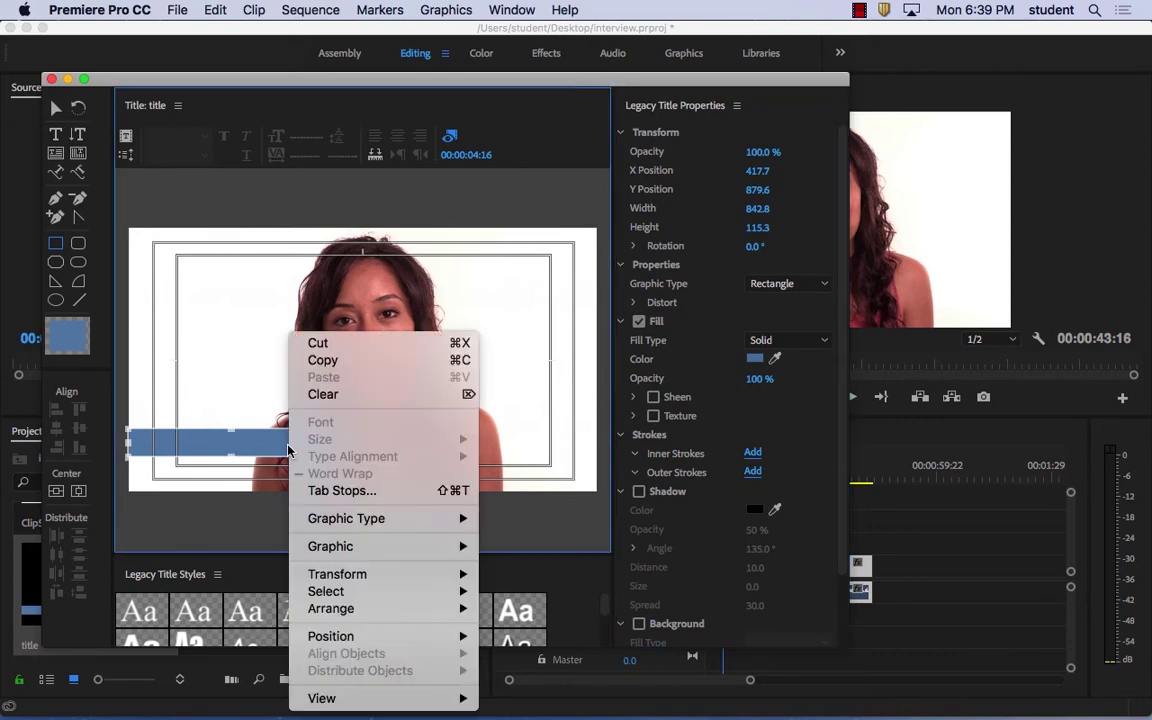
click(318, 343)
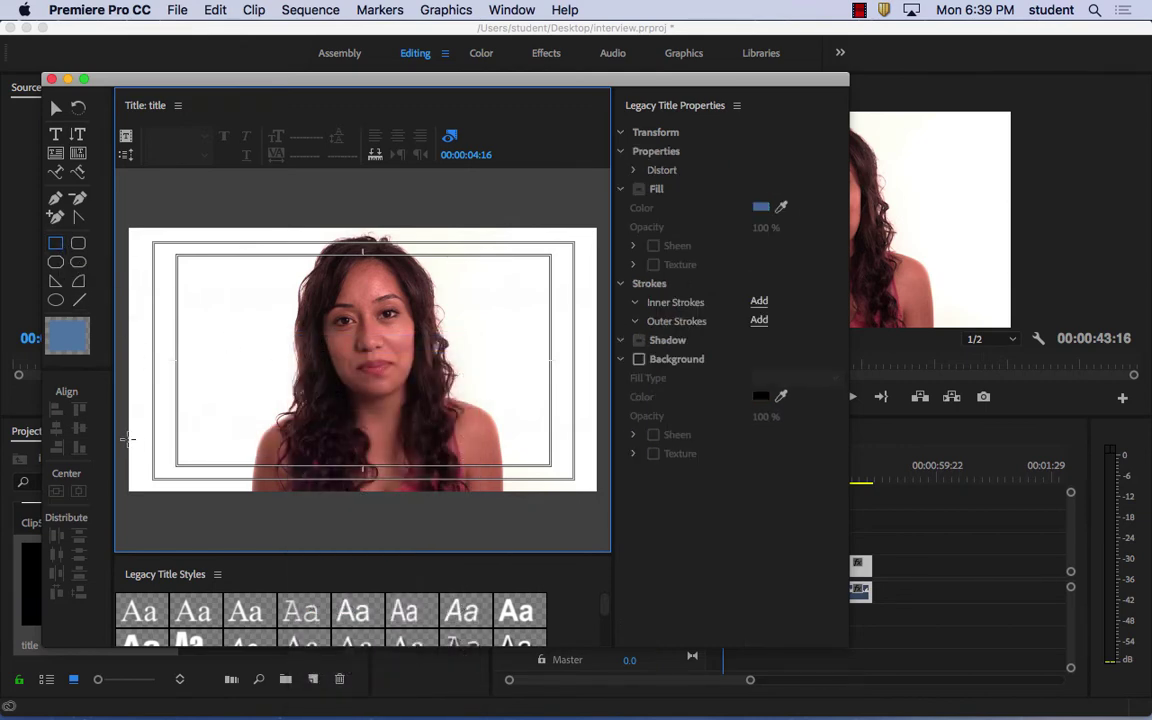
drag(128, 445, 329, 471)
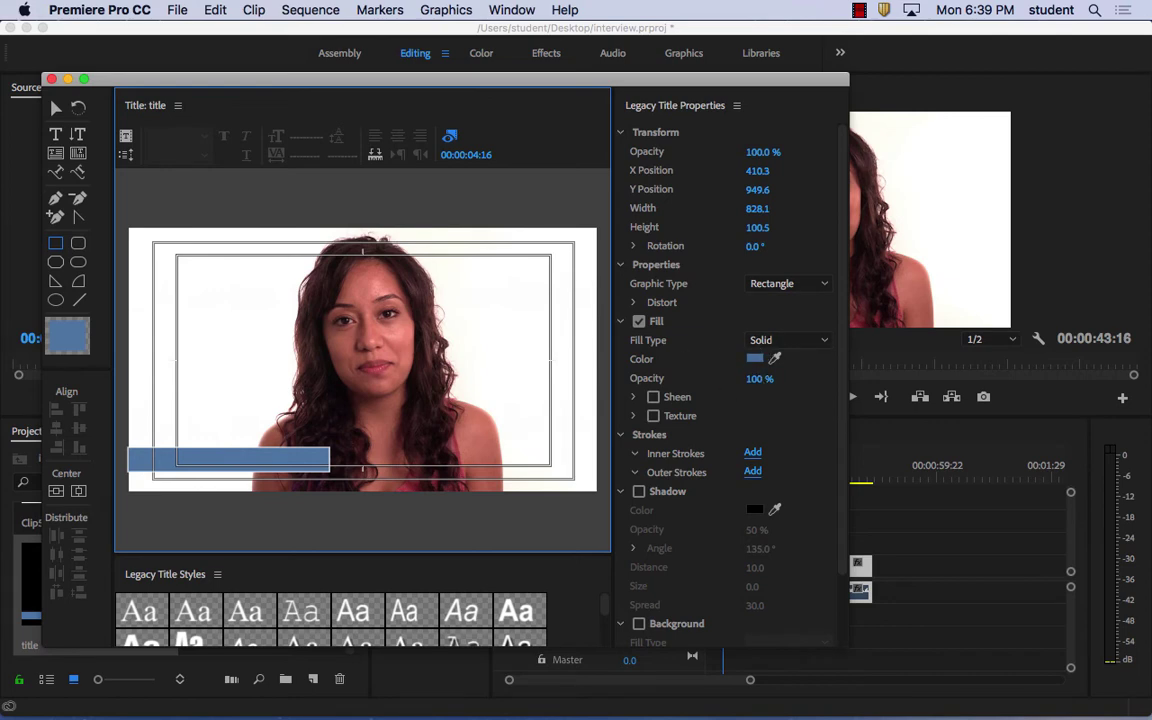
click(761, 379)
drag(761, 379, 722, 379)
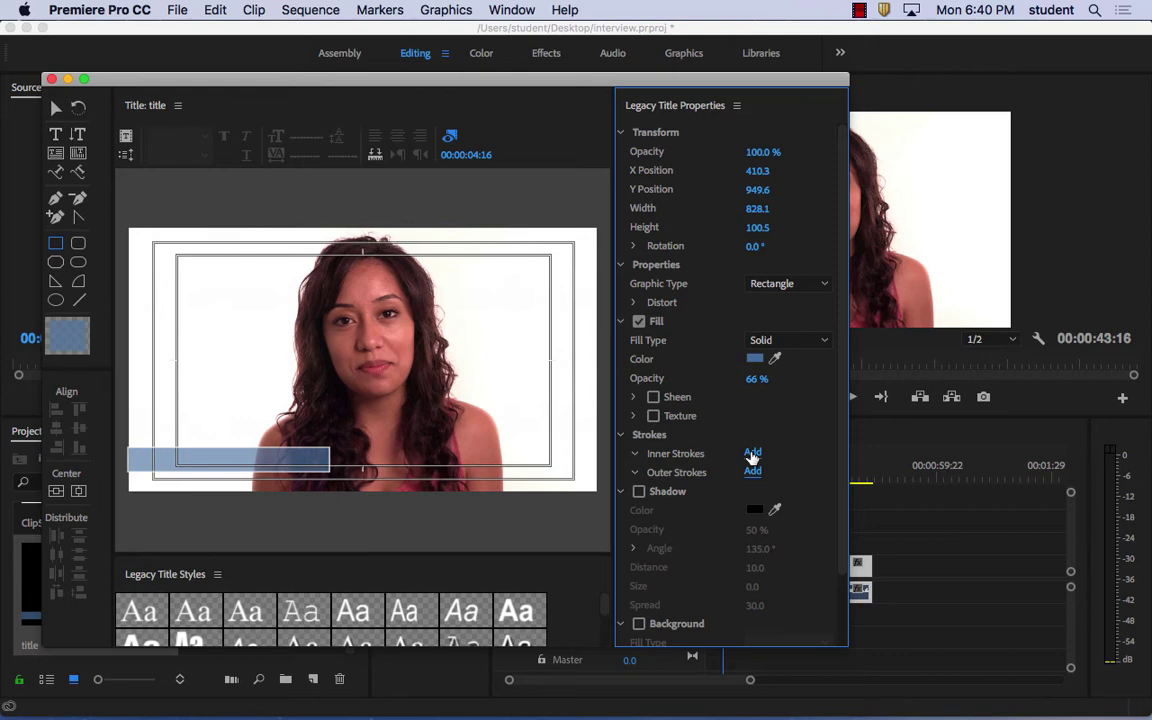
Add a line of text beginning "Student from" at the left end of the blue bar
click(57, 135)
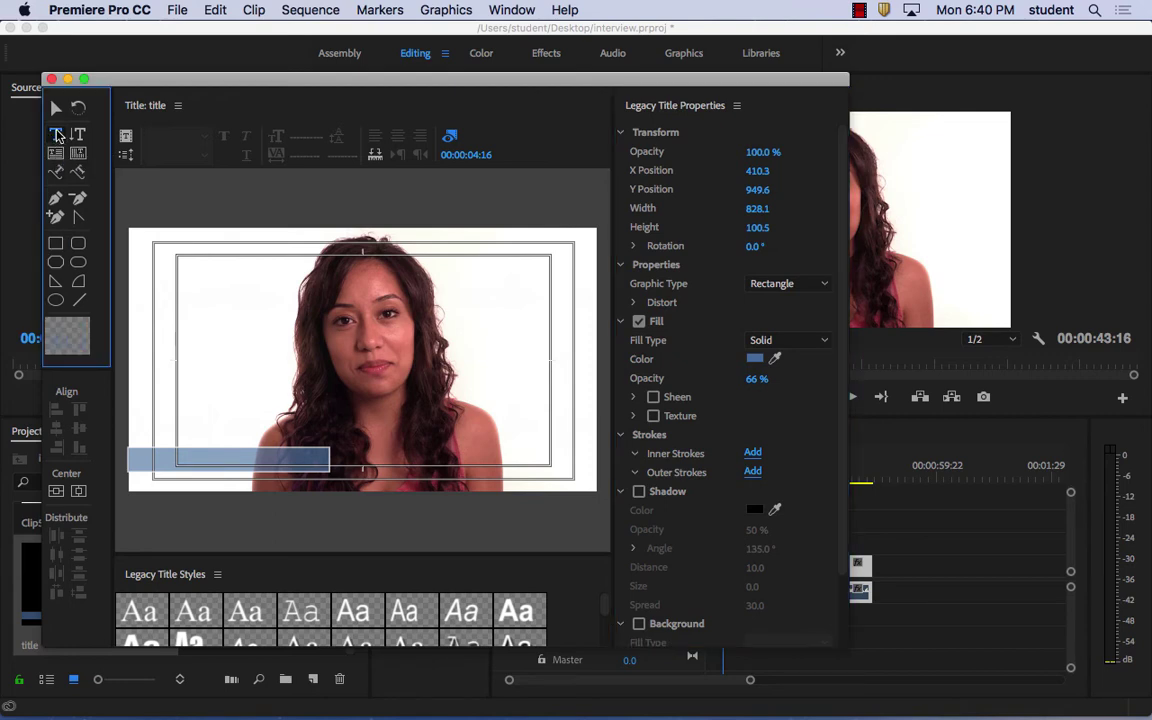
click(145, 461)
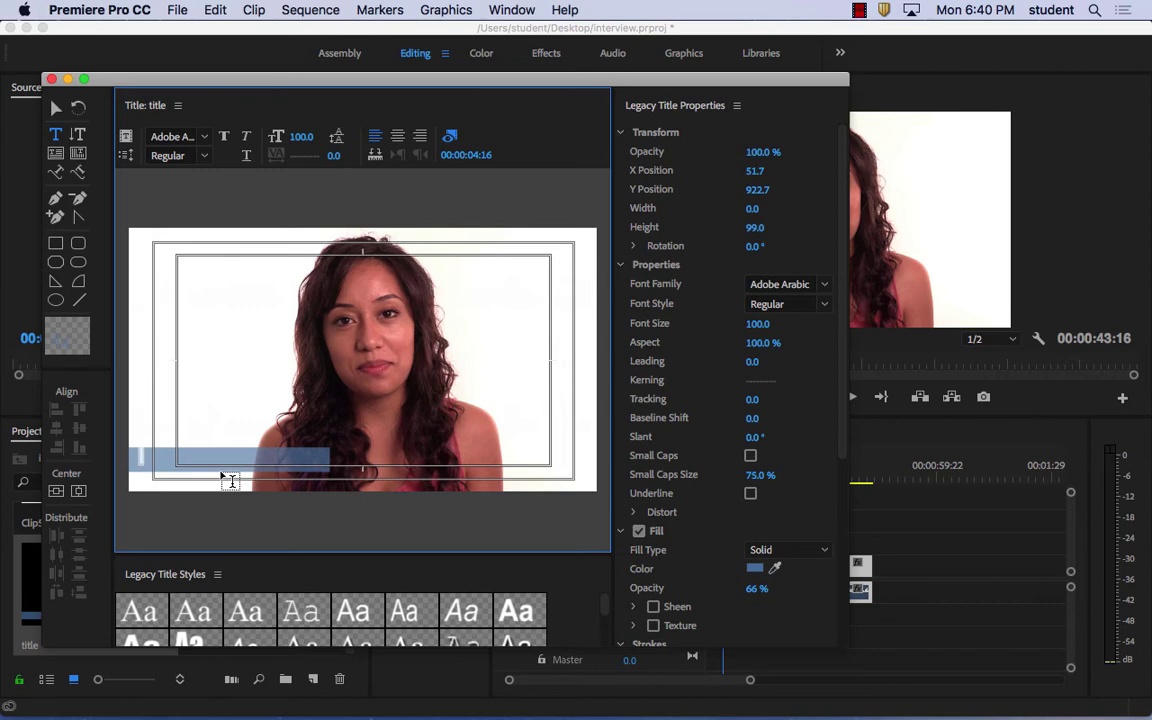
text(Student)
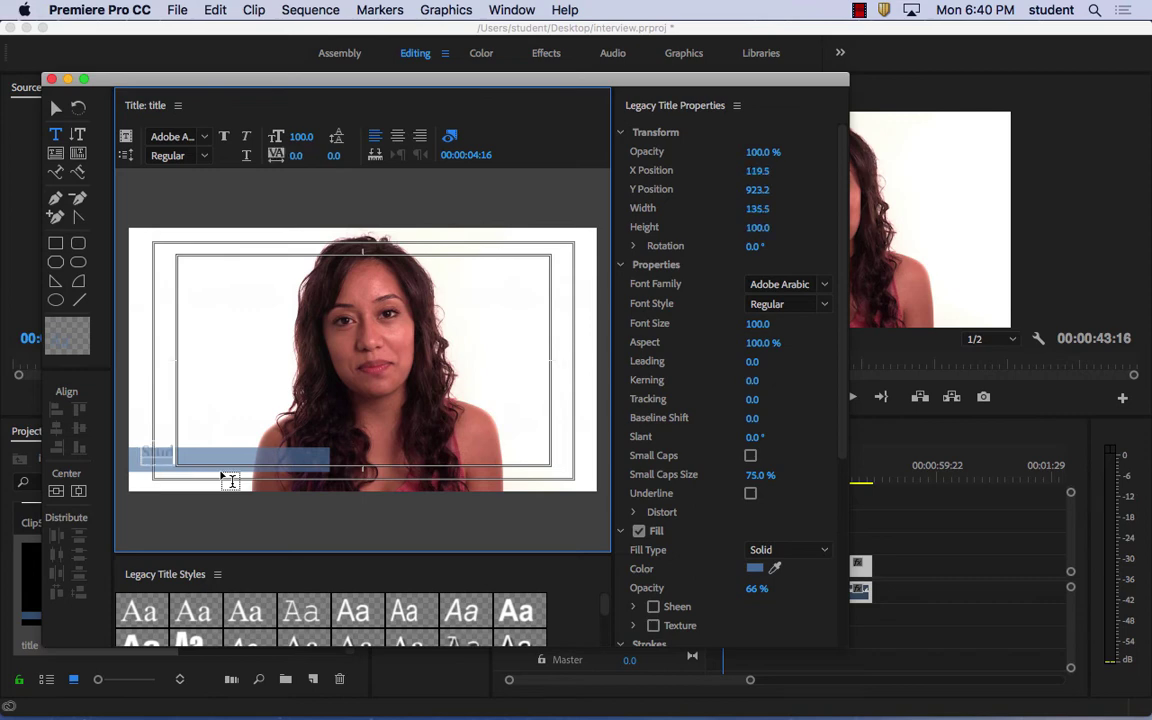
text( from)
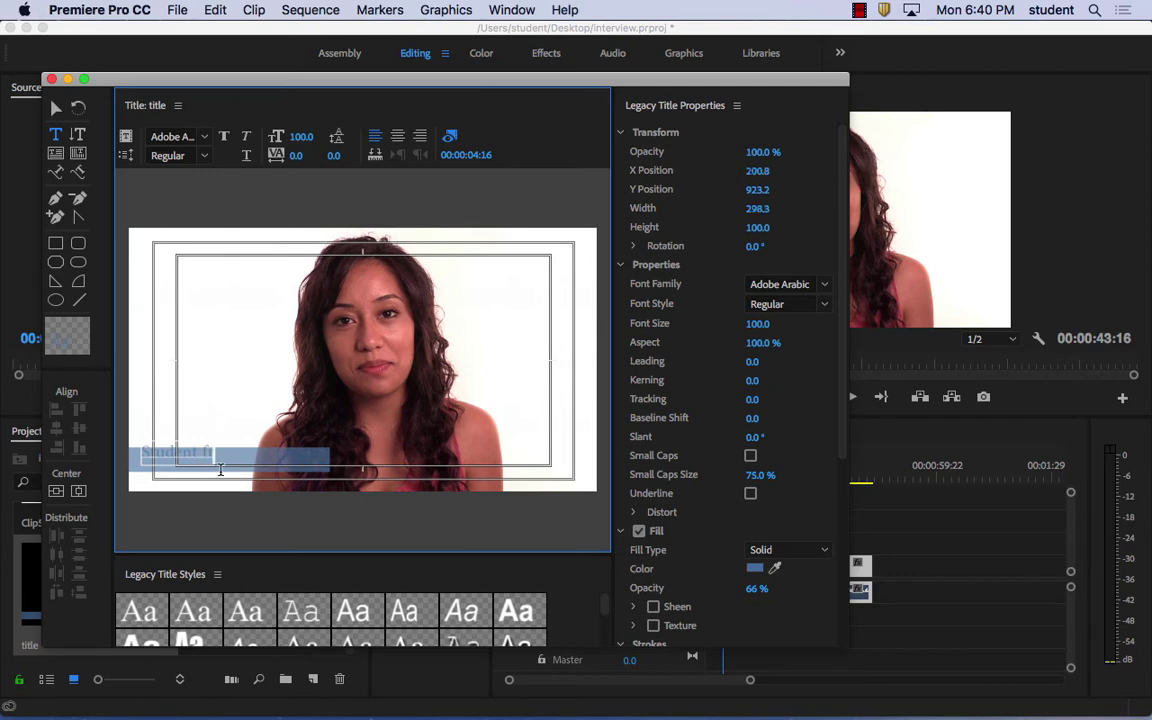
text( T)
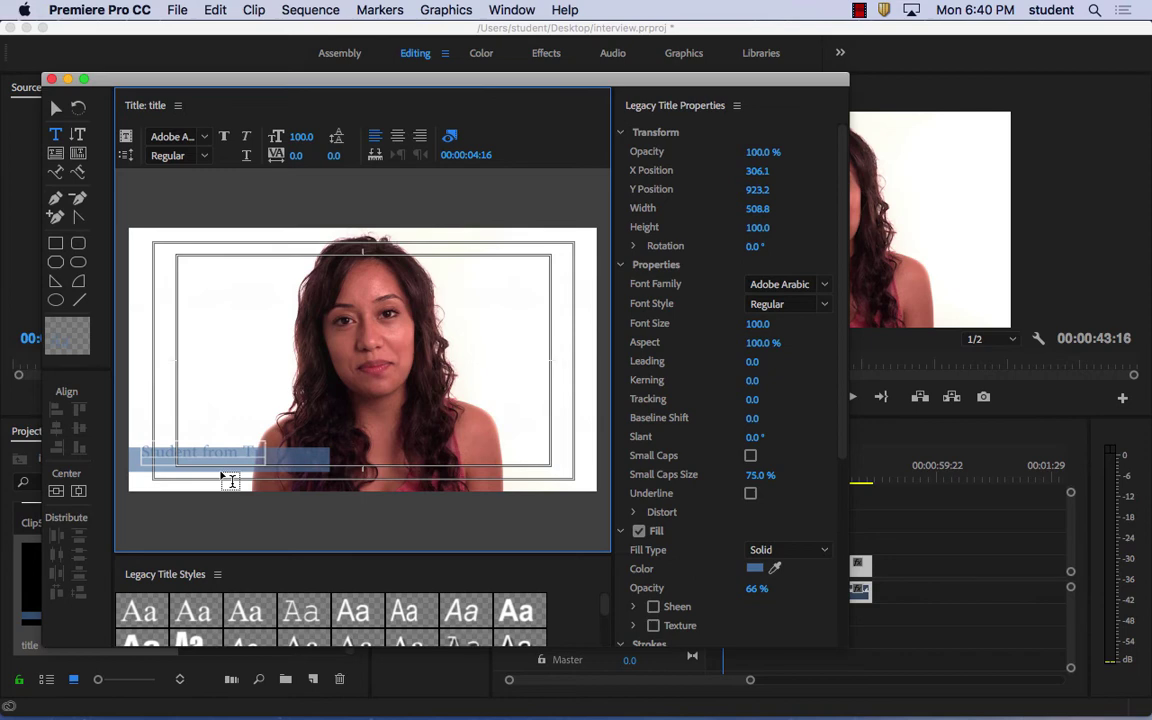
text(he)
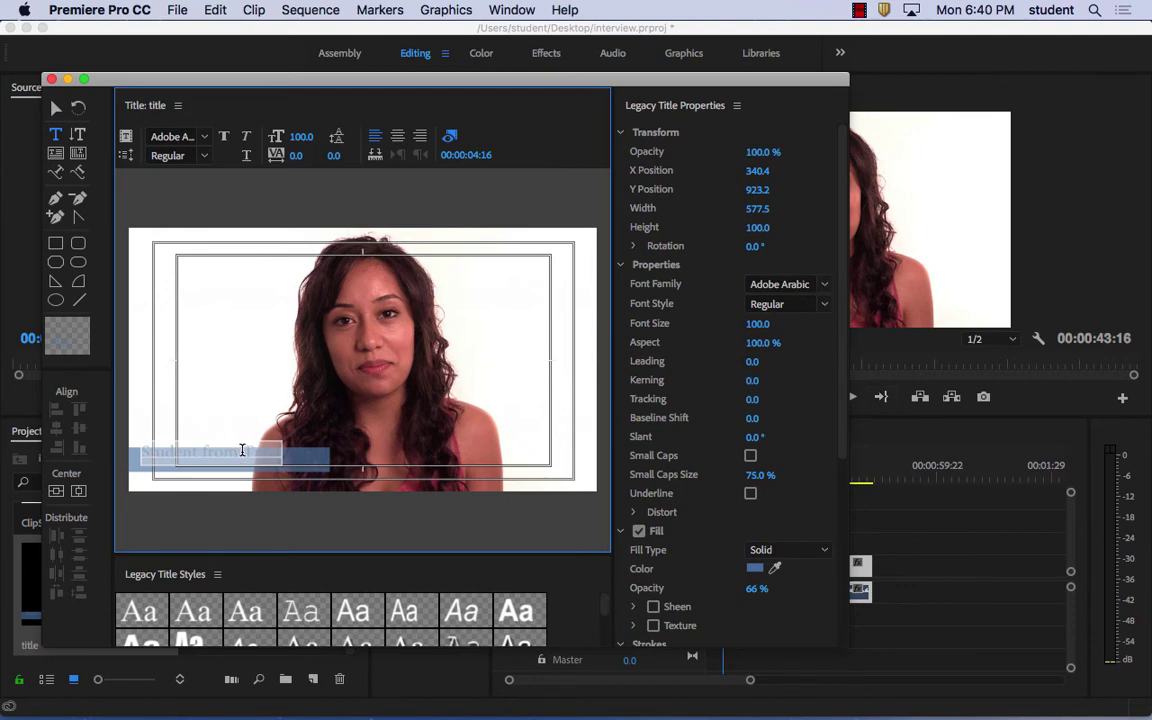
Set the caption's font to Al Tarikh and its fill colour to the near-black 010509
click(181, 136)
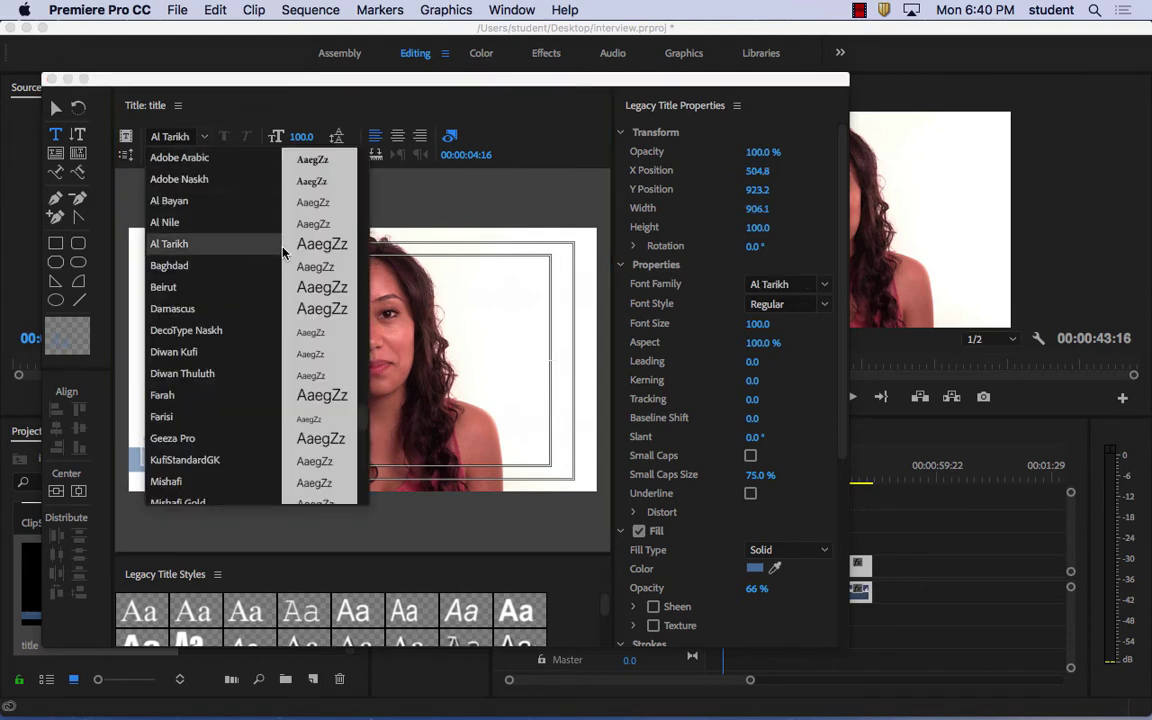
click(325, 252)
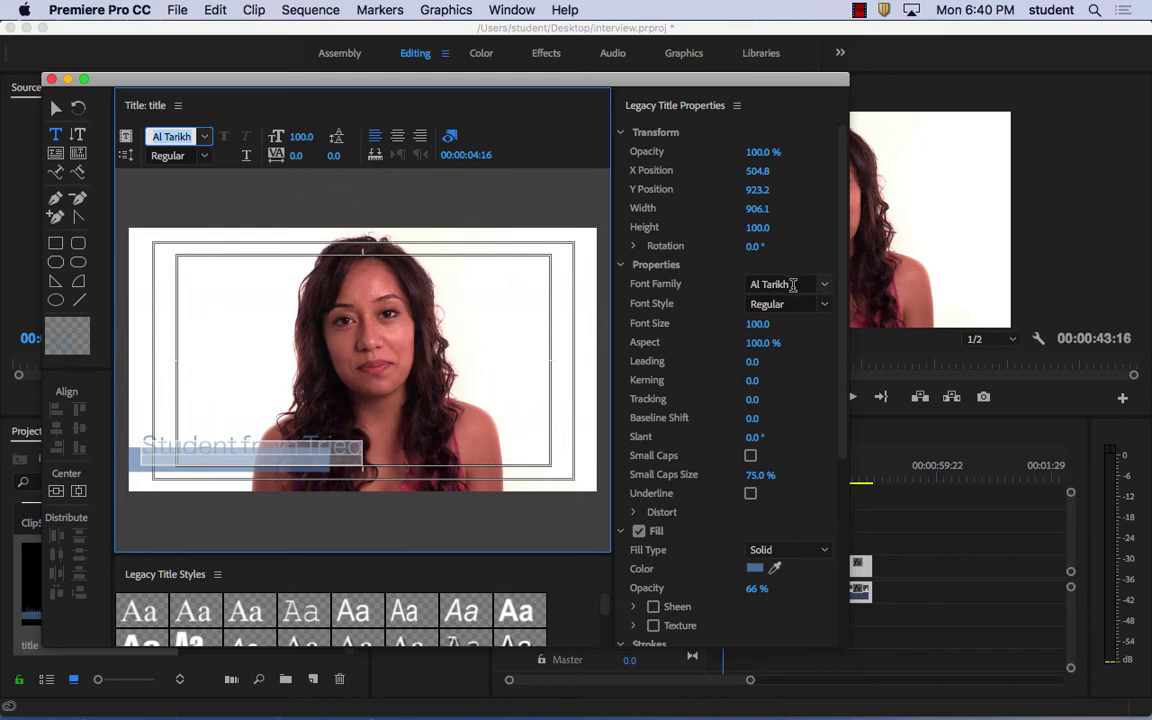
click(754, 568)
click(561, 188)
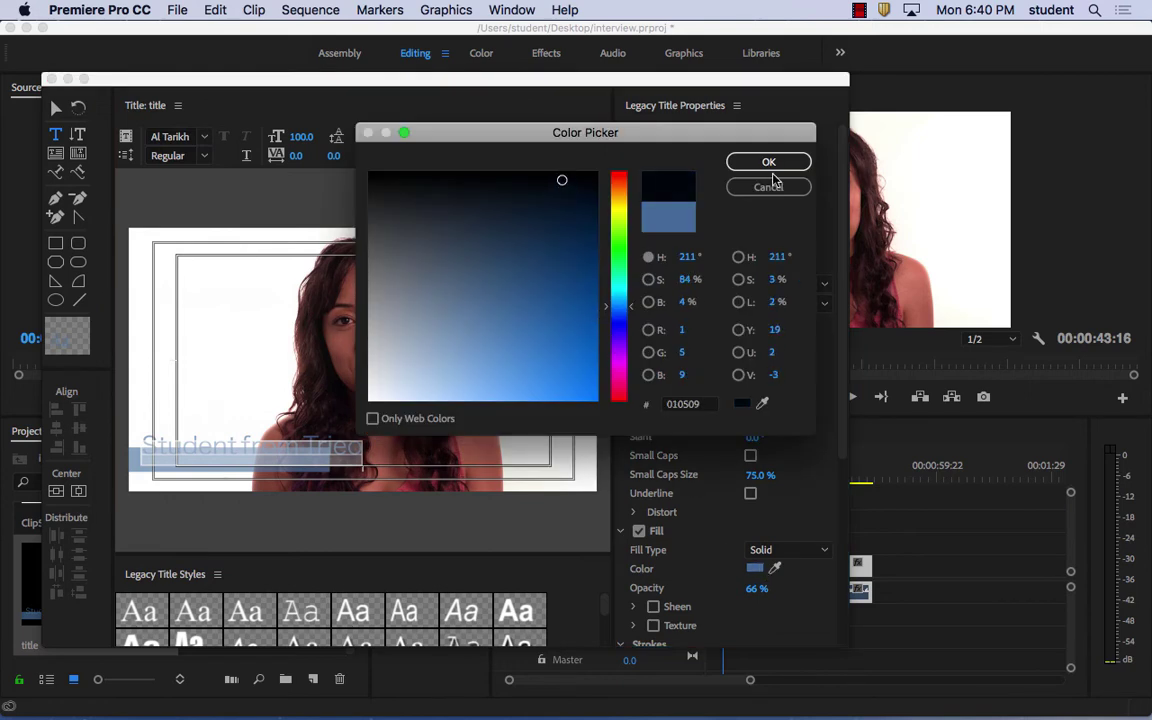
click(768, 164)
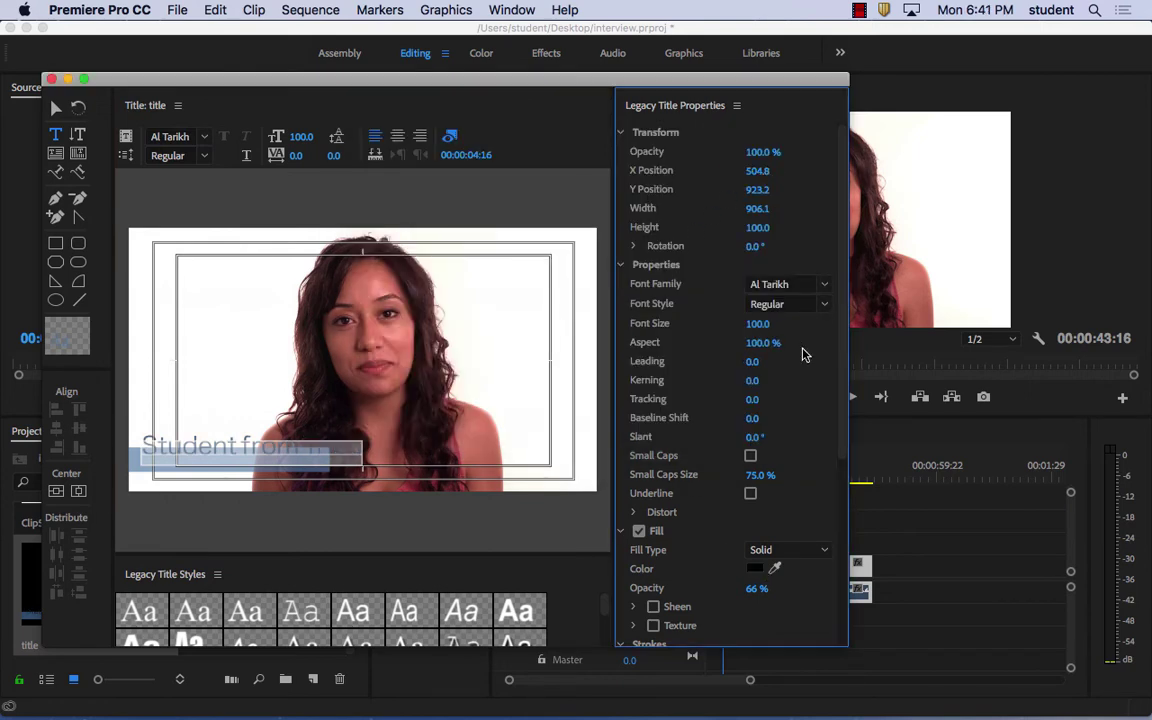
Format the caption in Muna at size 84 and move it down onto the blue bar
drag(299, 136, 284, 136)
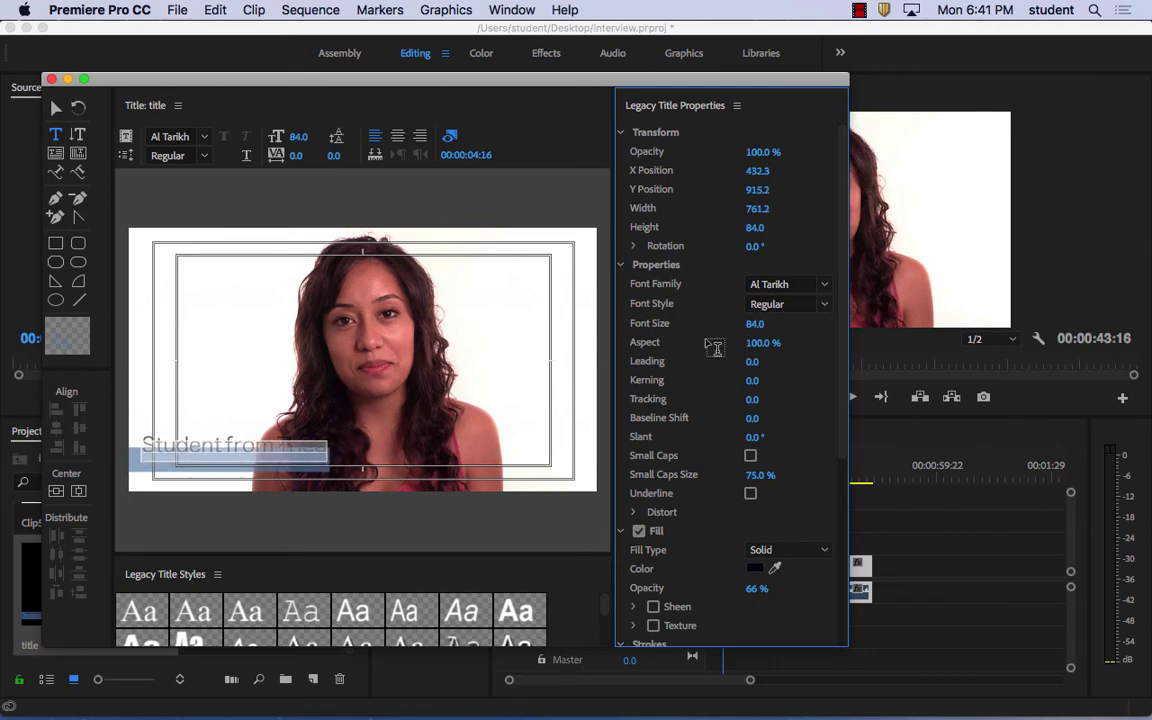
click(823, 306)
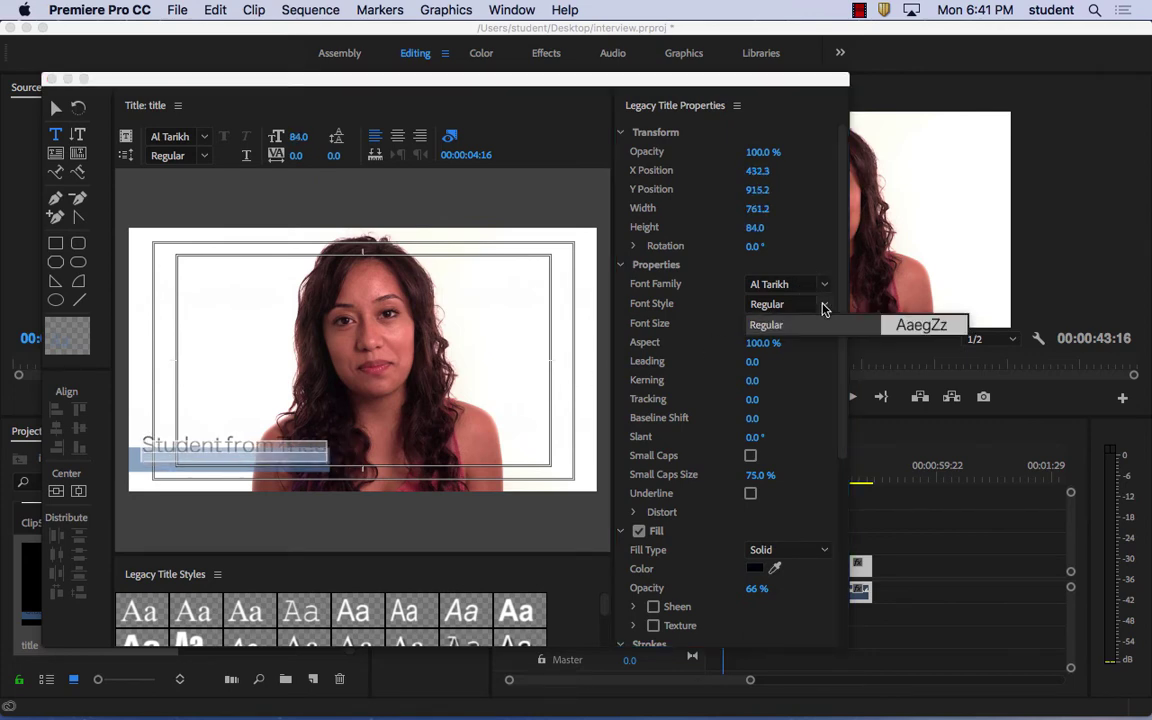
click(825, 286)
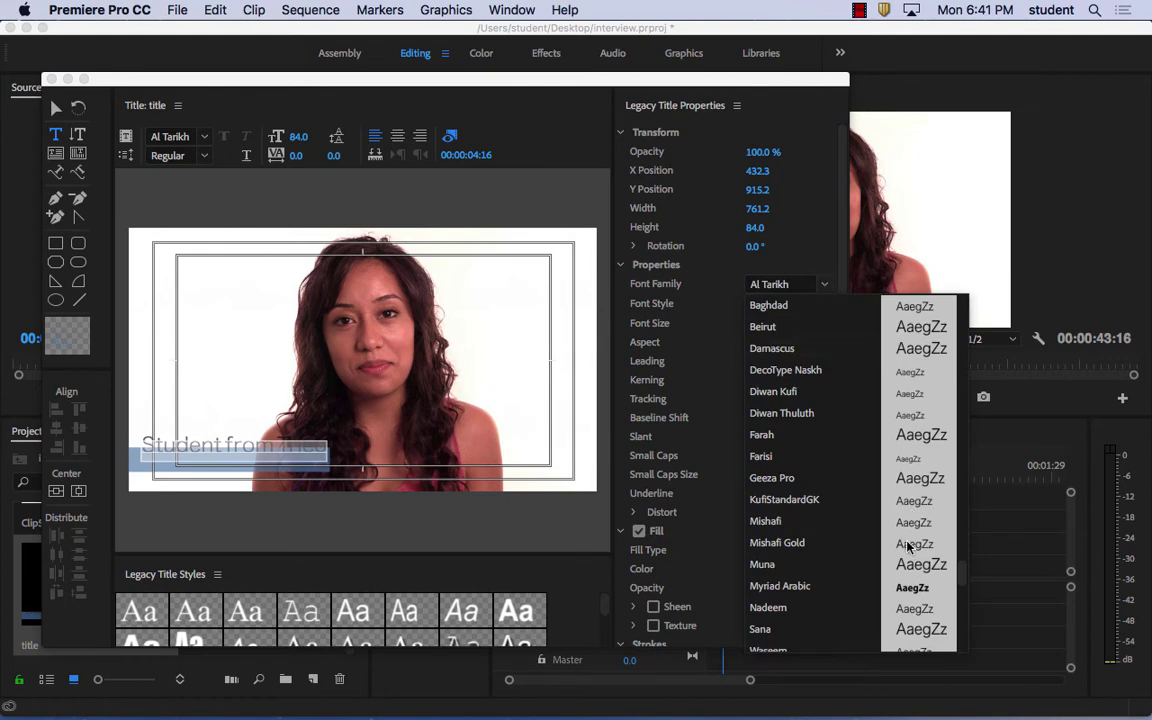
click(904, 590)
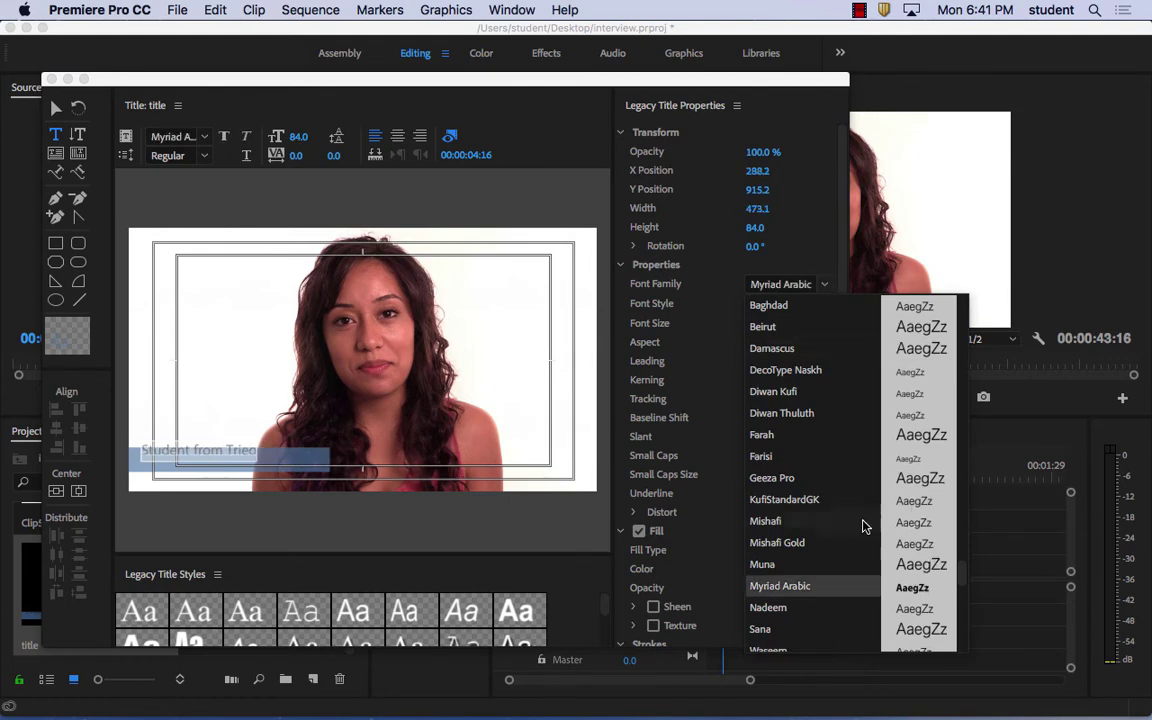
click(913, 564)
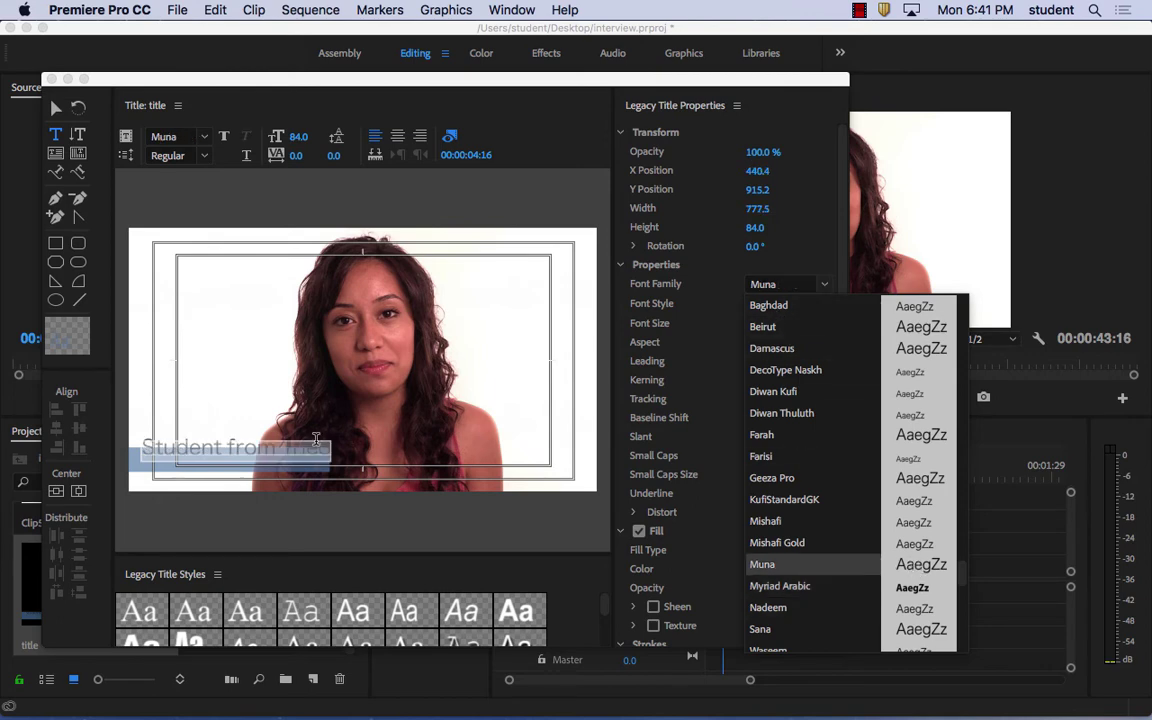
click(55, 107)
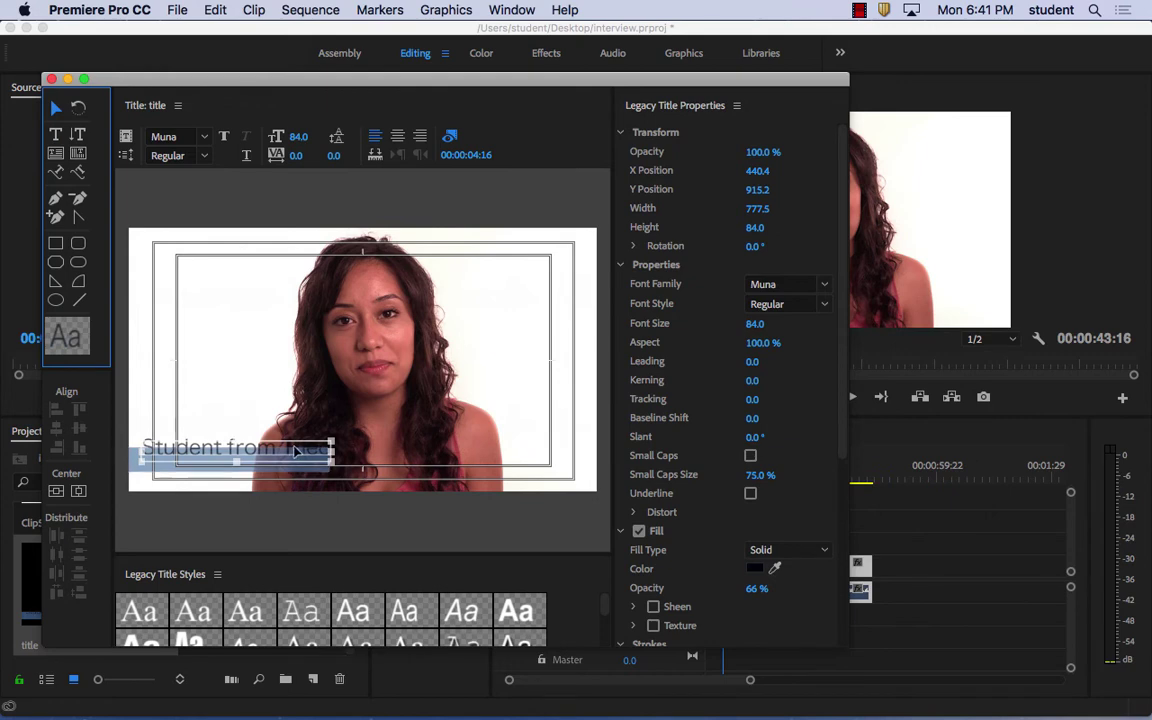
drag(266, 452, 262, 462)
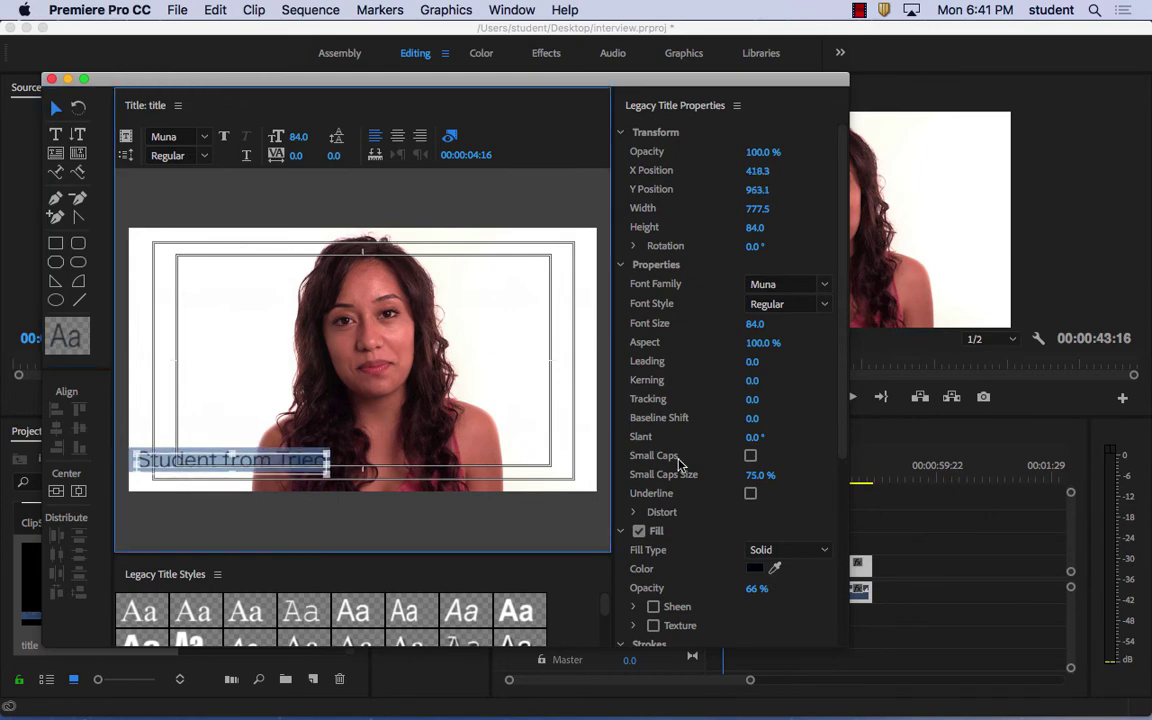
Change the caption's fill colour to orange EFAE40
click(755, 569)
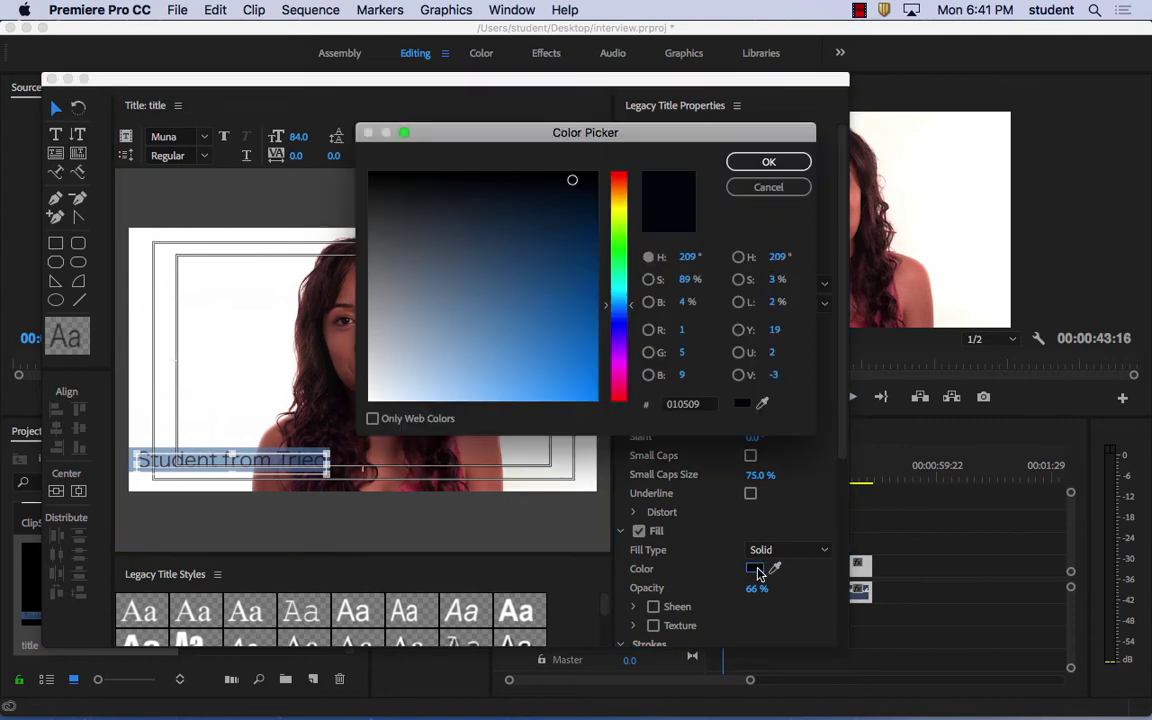
mouse_move(617, 188)
mouse_down()
mouse_move(545, 383)
mouse_move(512, 383)
mouse_move(526, 388)
mouse_up()
click(590, 190)
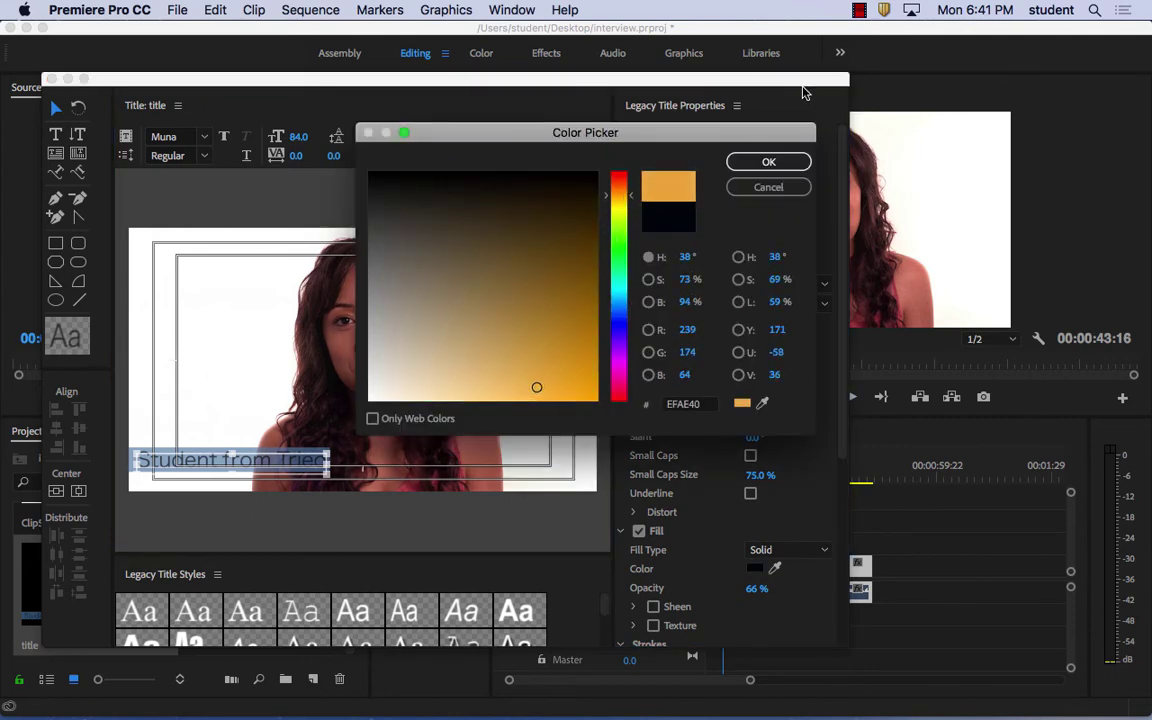
click(772, 161)
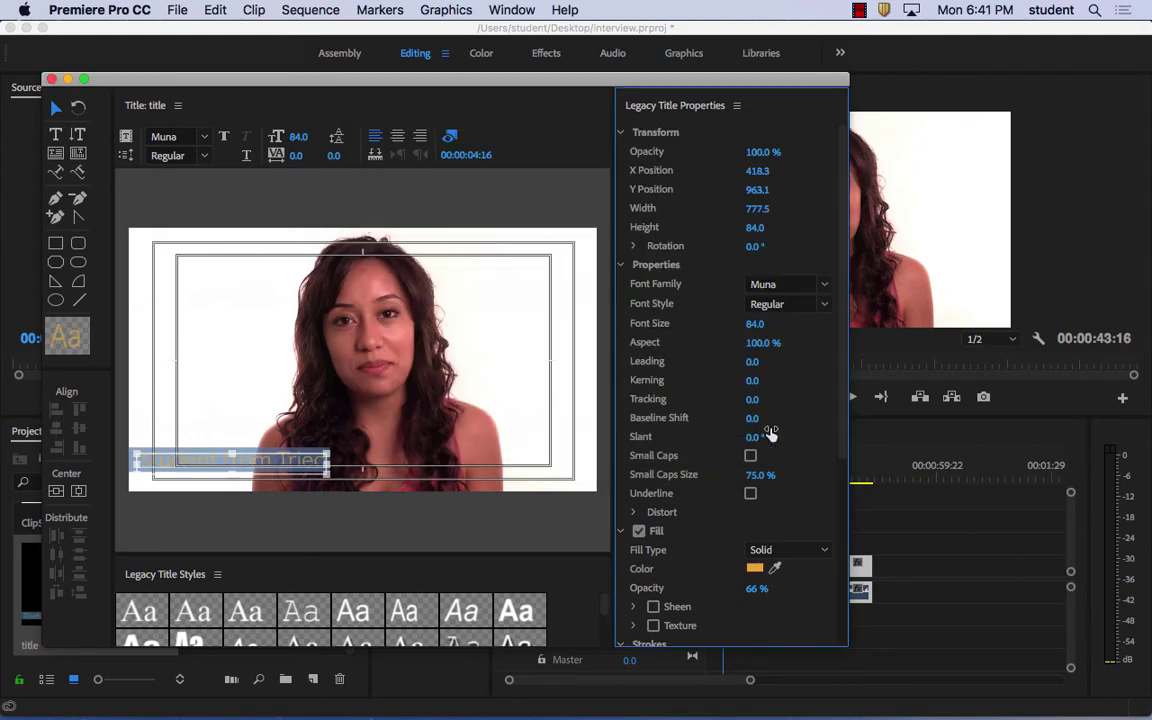
Change the caption's fill colour to the dark brown 292216
click(756, 568)
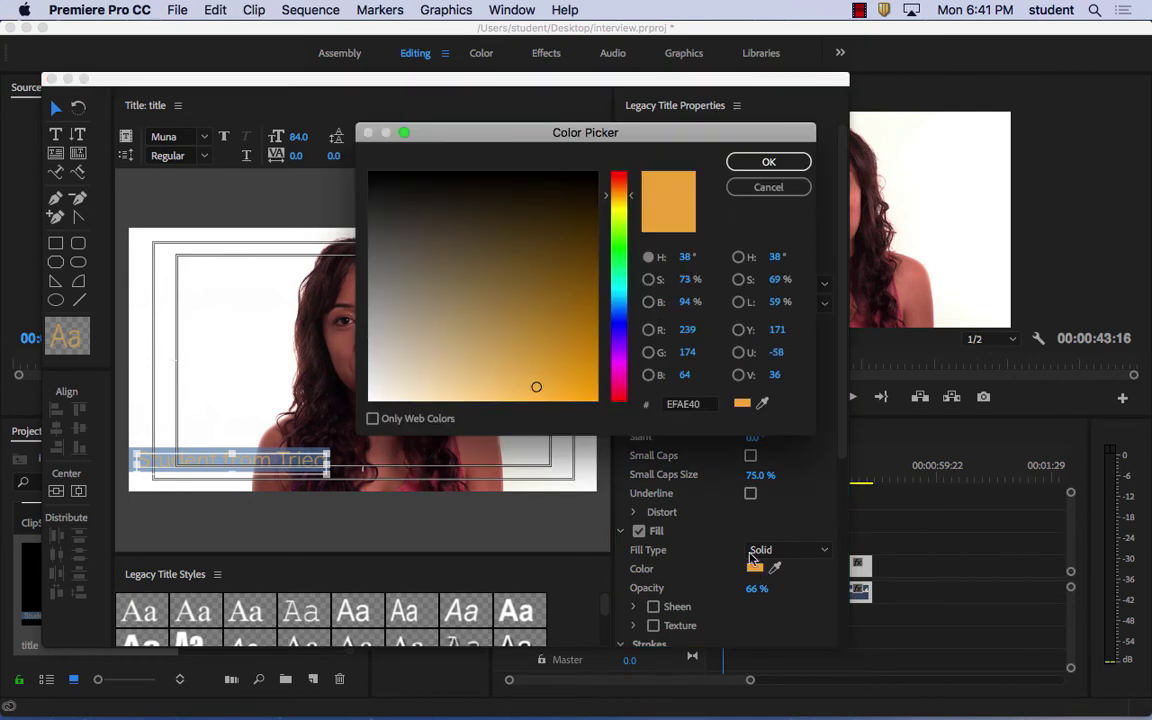
drag(515, 251, 472, 208)
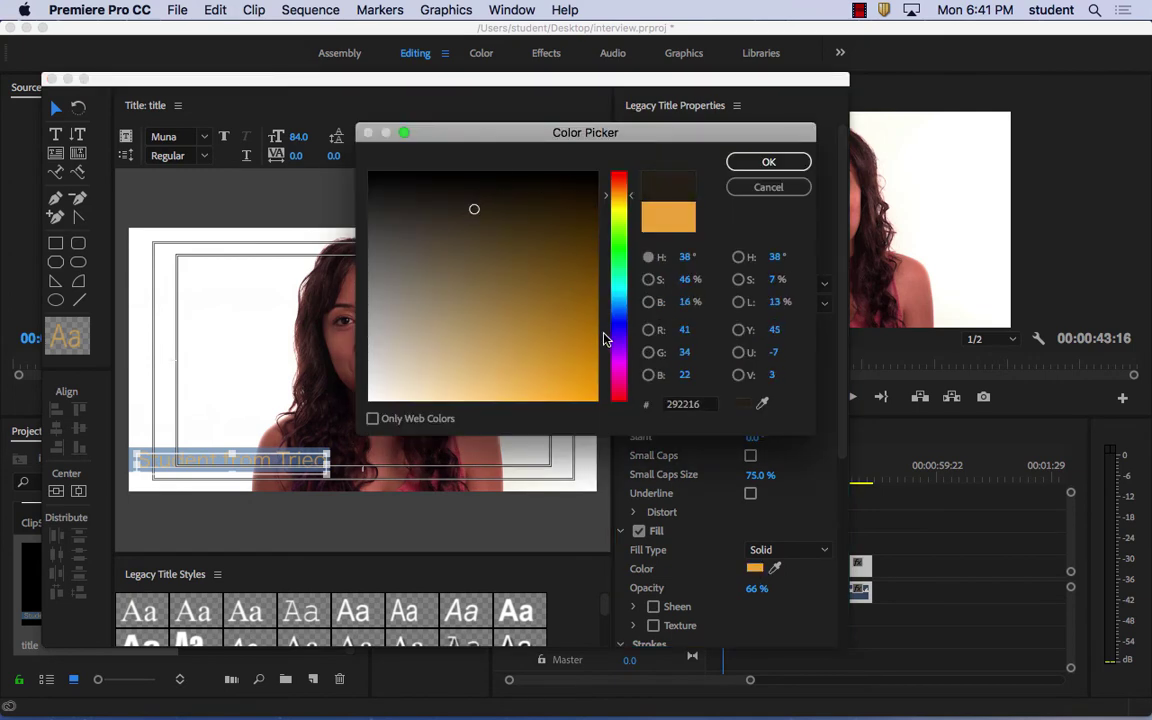
click(768, 162)
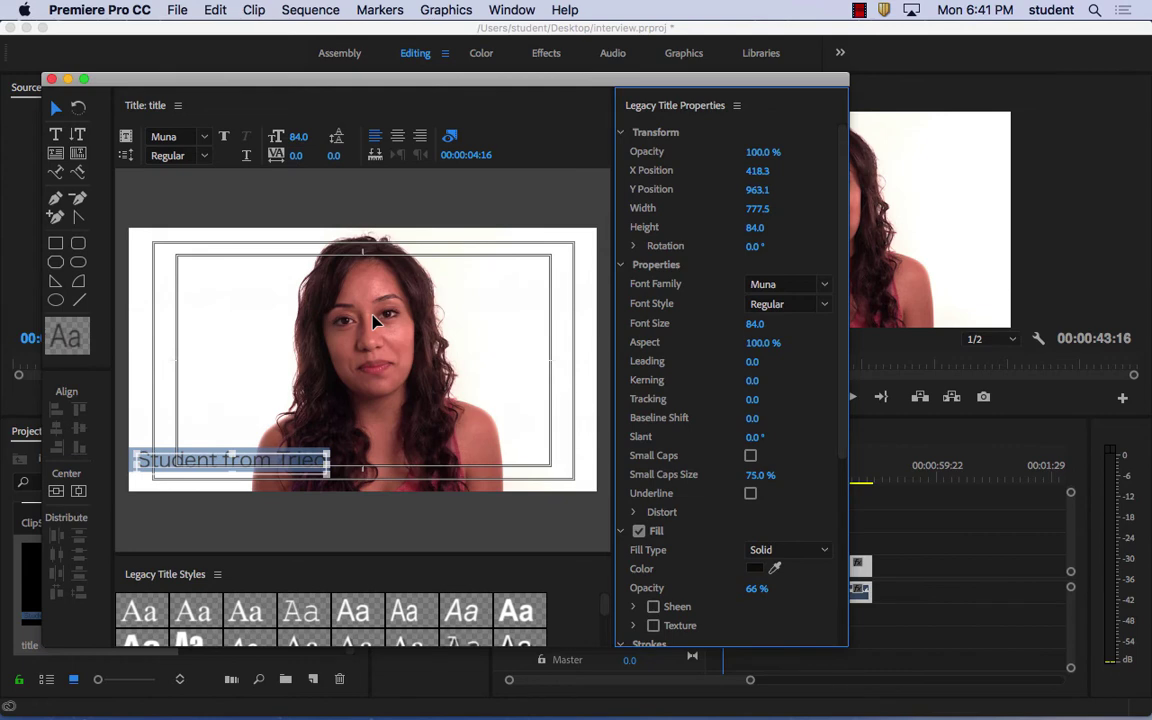
Change the fill colour of the blue bar behind the caption to golden orange E1A215
click(310, 458)
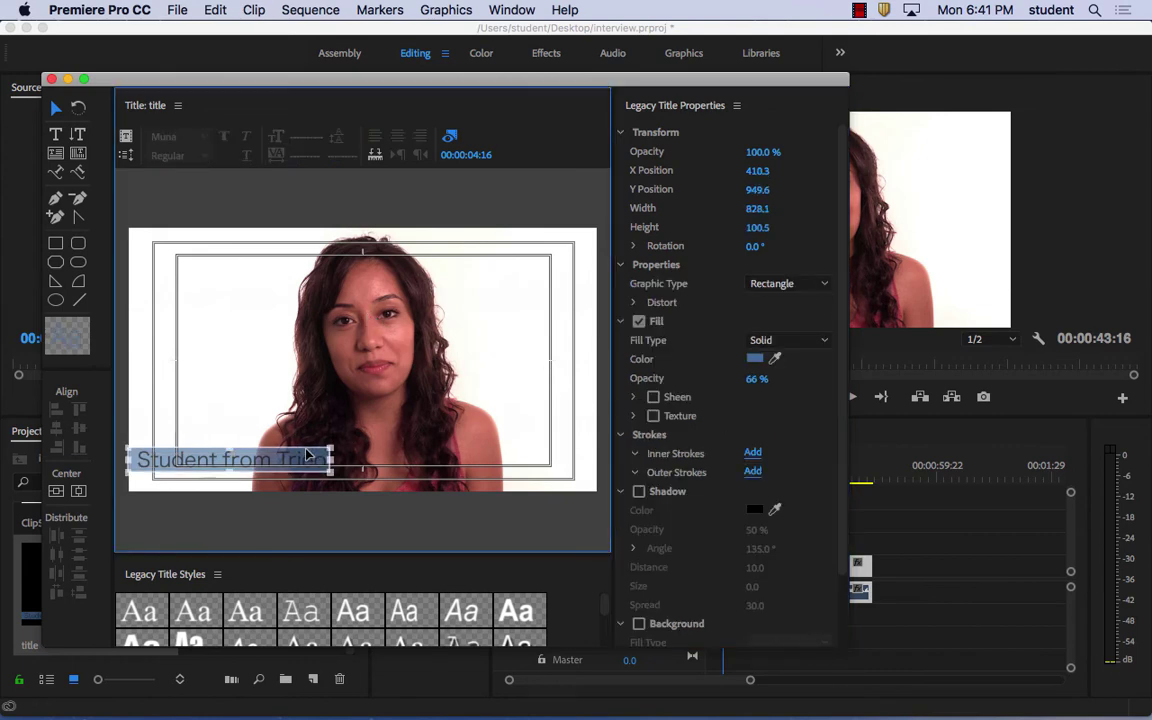
click(757, 359)
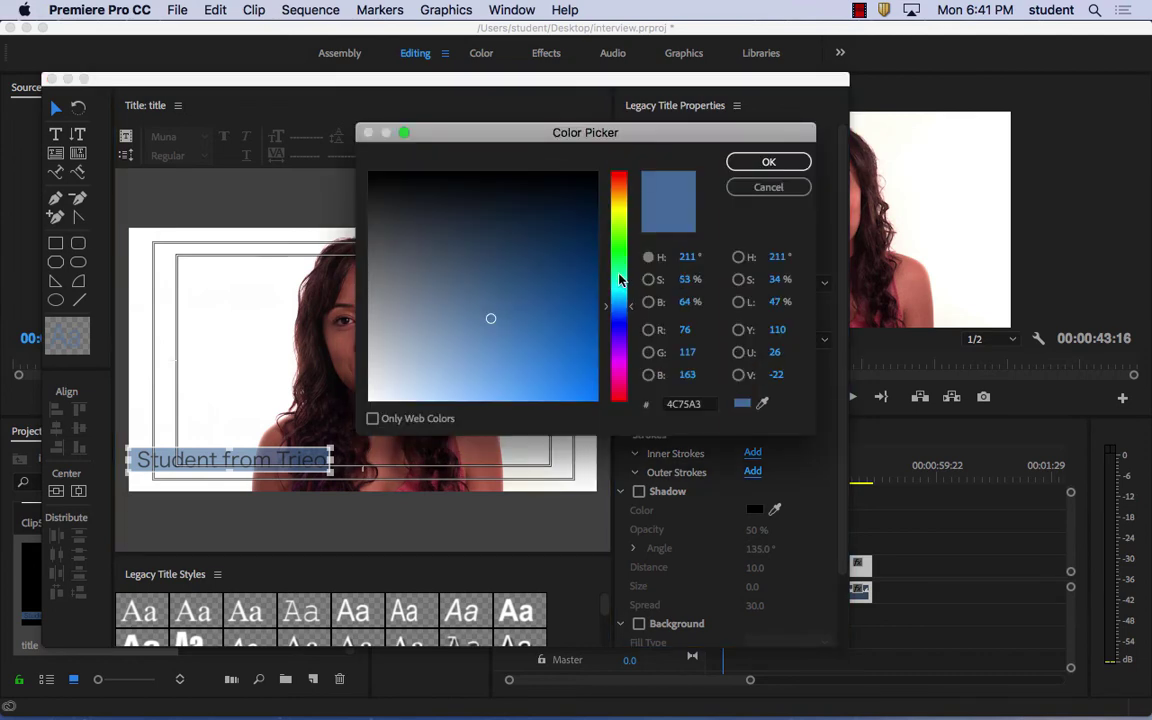
drag(620, 280, 617, 196)
drag(540, 372, 575, 373)
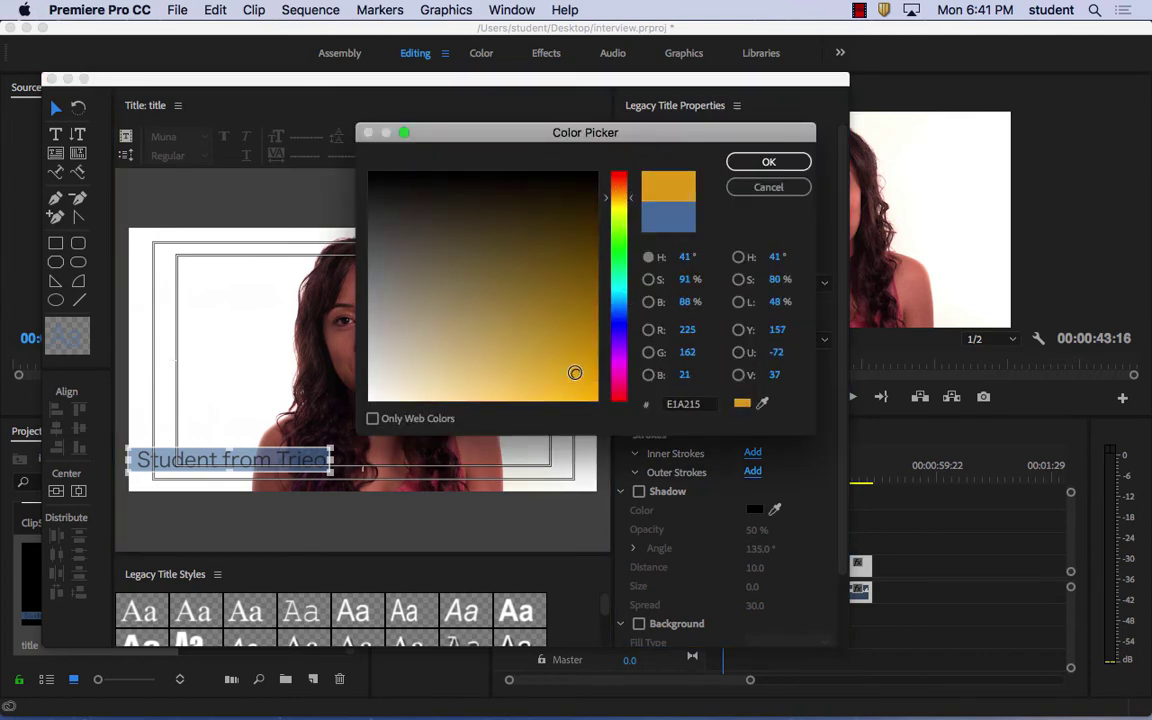
click(770, 161)
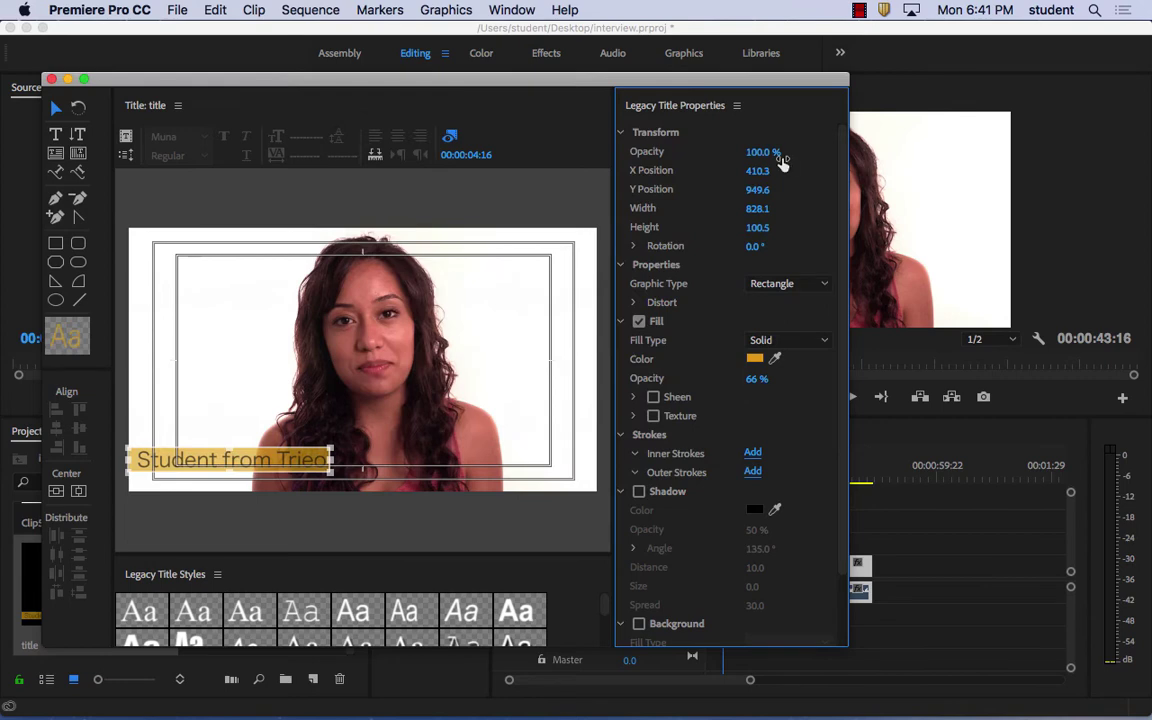
click(535, 324)
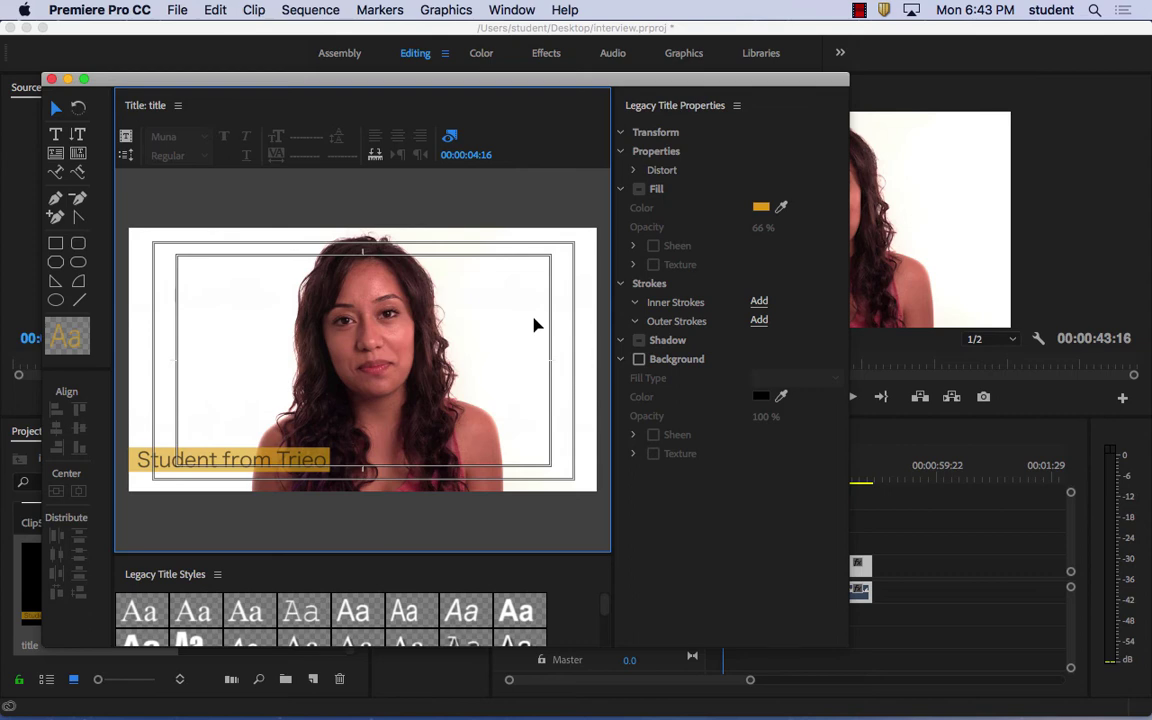
click(316, 462)
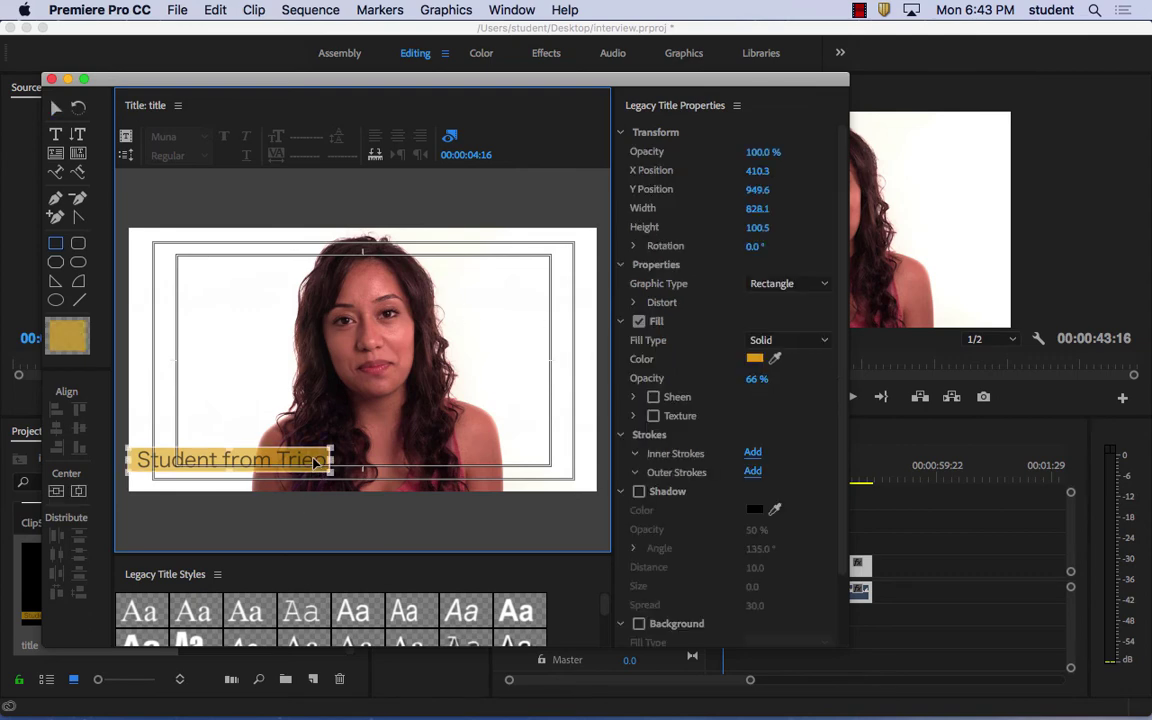
click(313, 462)
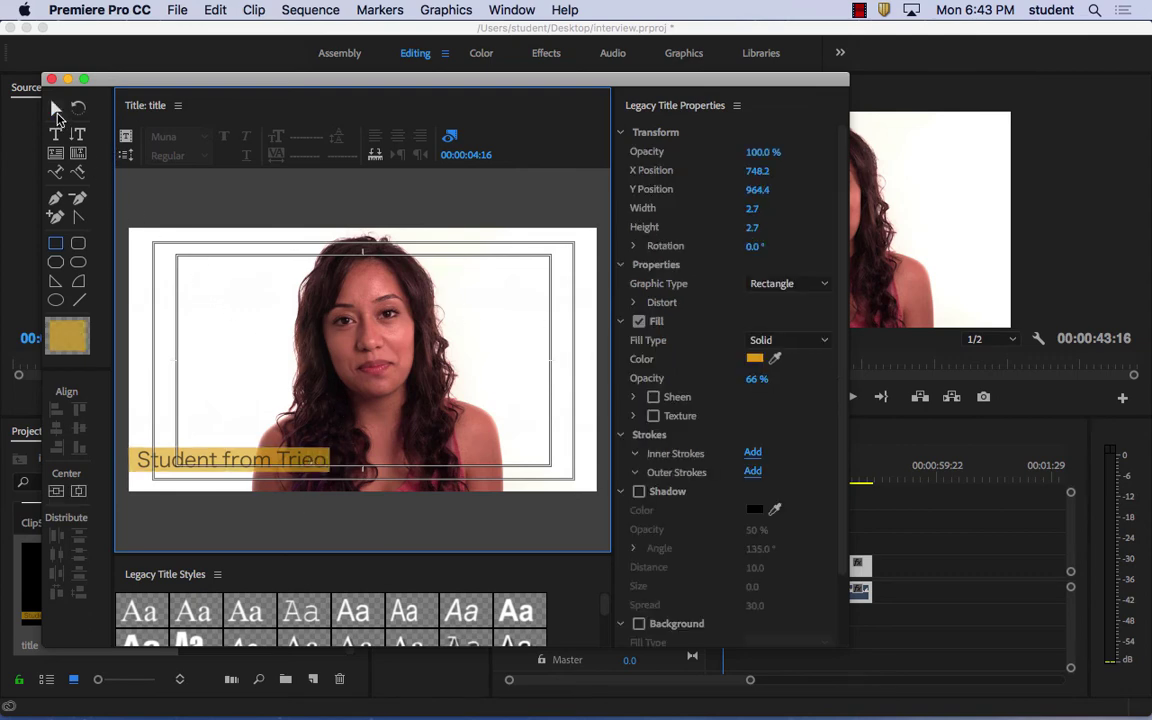
click(55, 134)
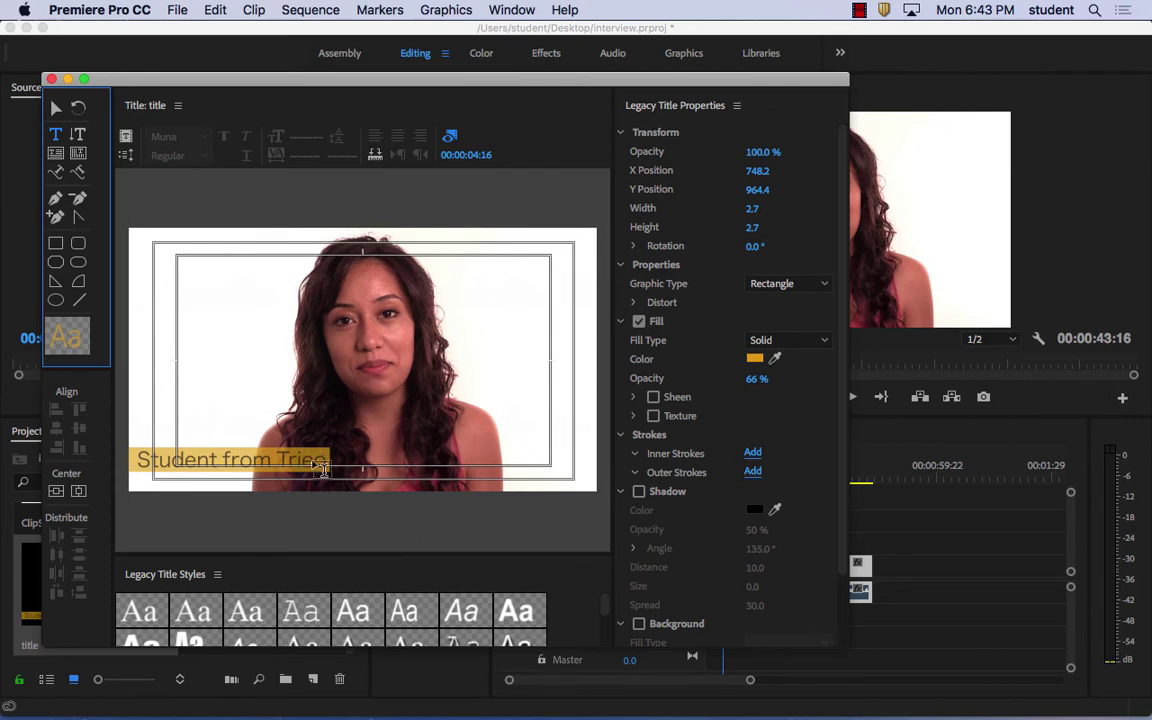
click(53, 108)
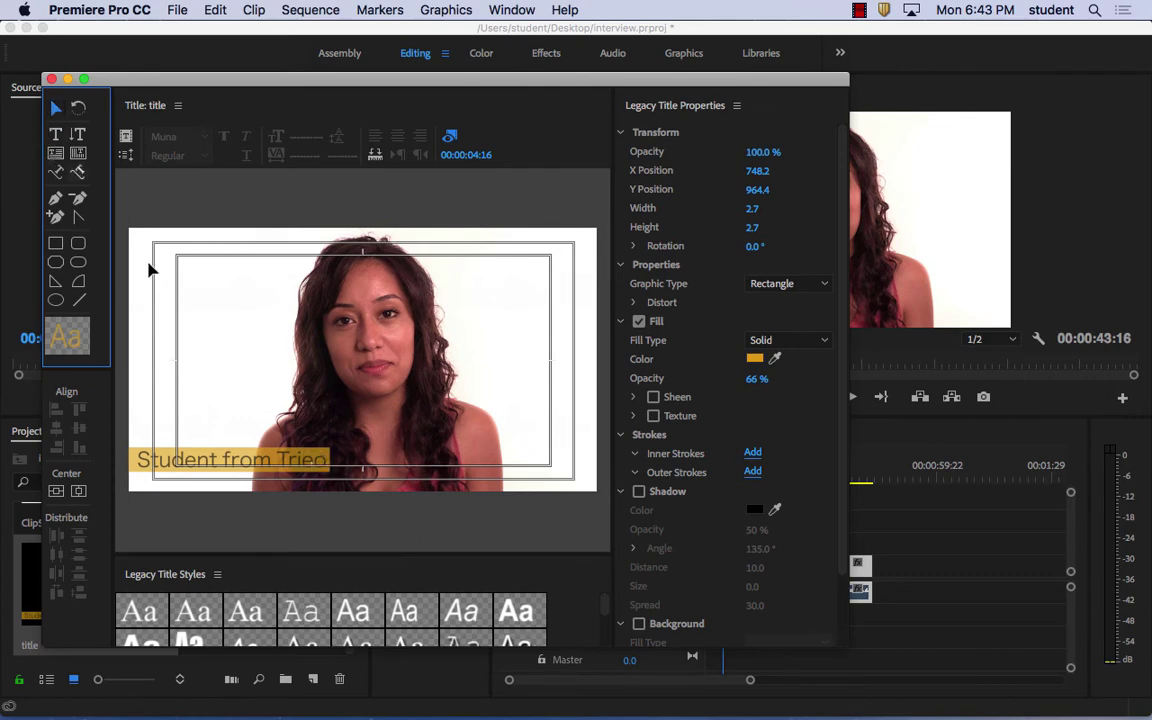
drag(313, 463, 395, 497)
right_click(352, 468)
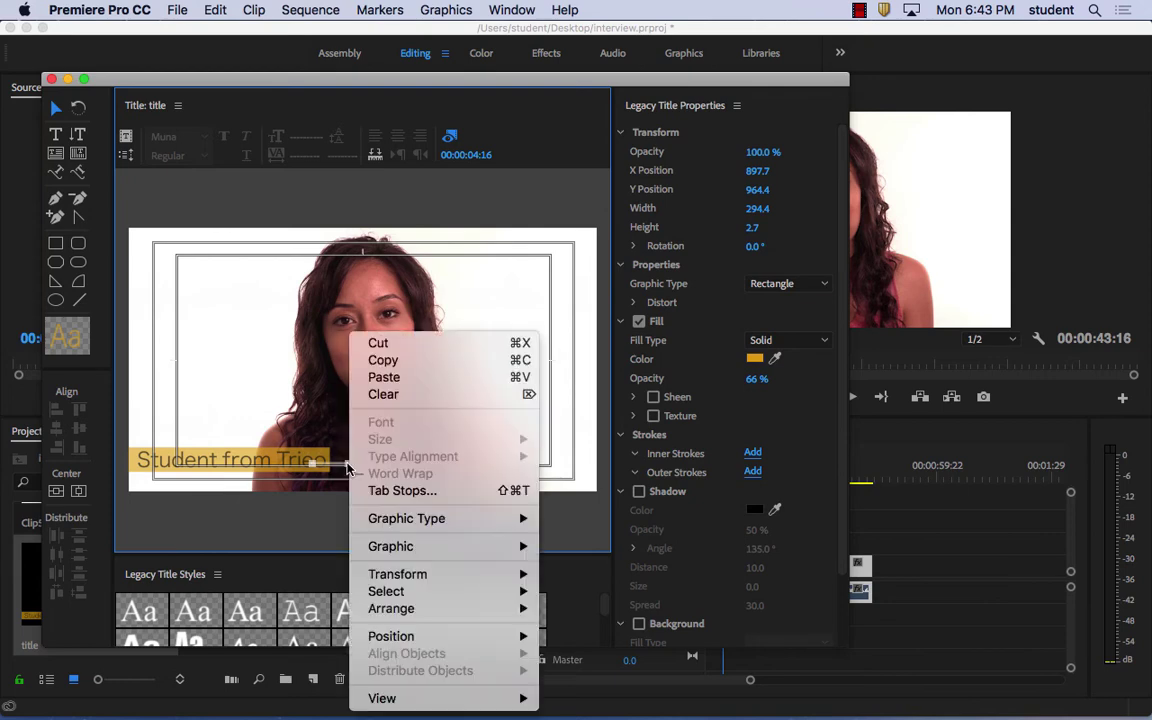
click(411, 393)
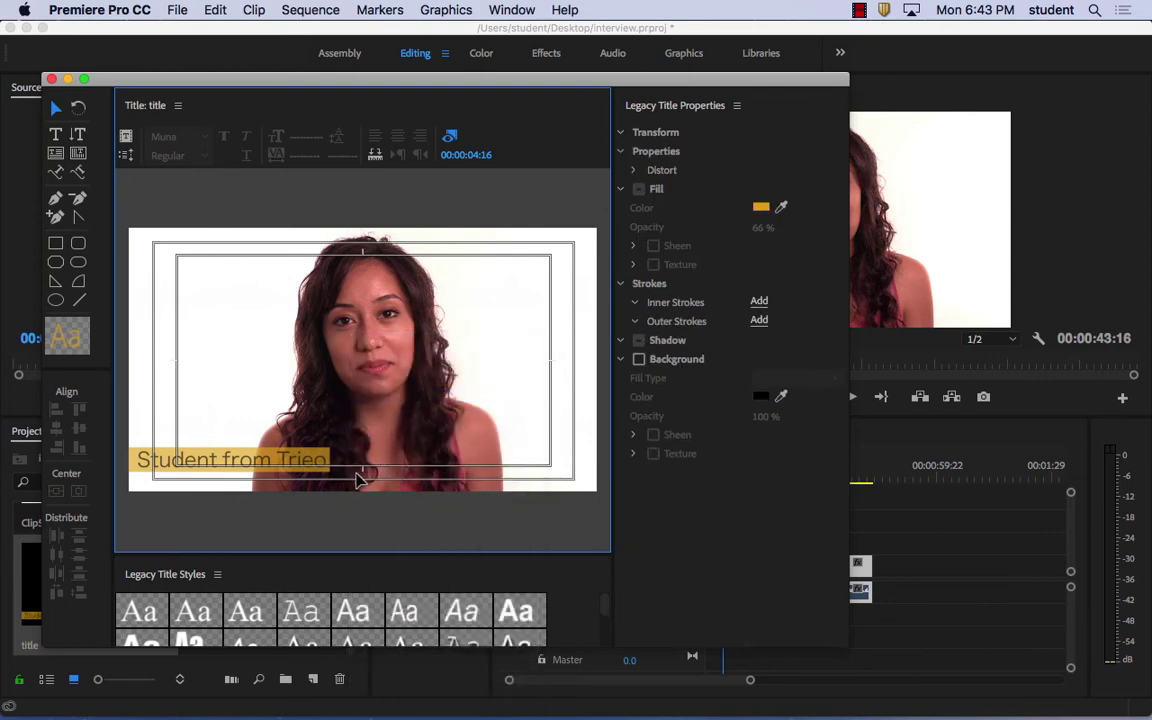
Correct the caption's spelling to "Student from Trio" and deselect the text
click(55, 134)
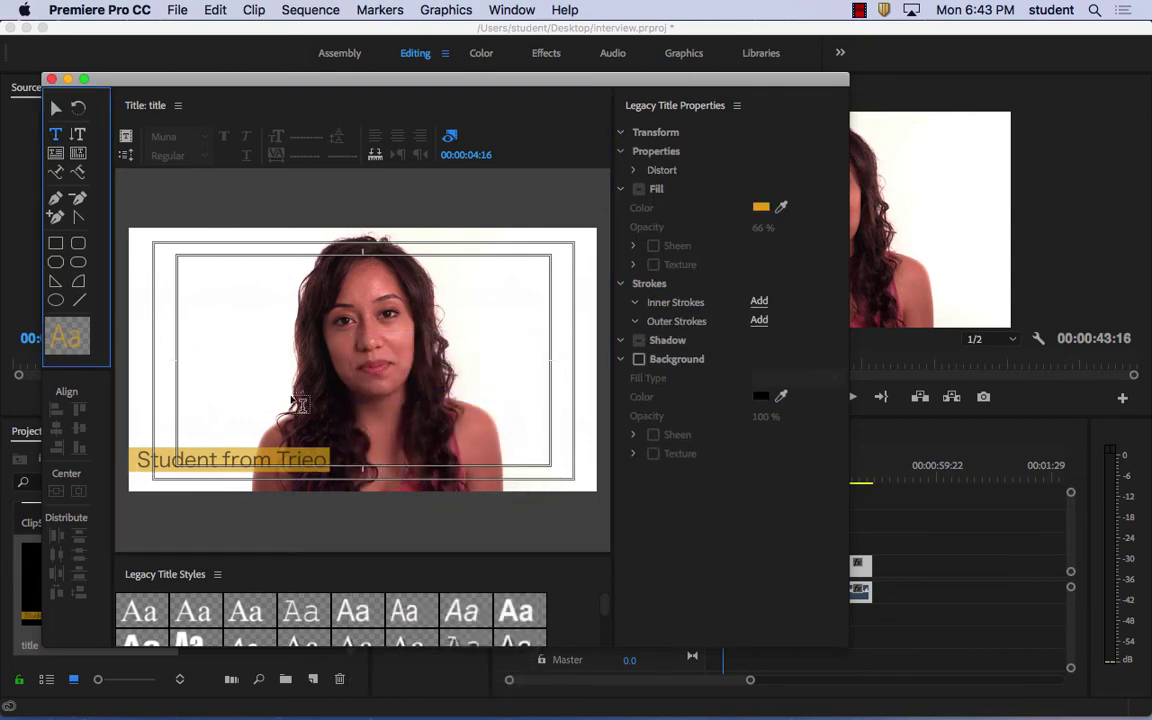
click(312, 459)
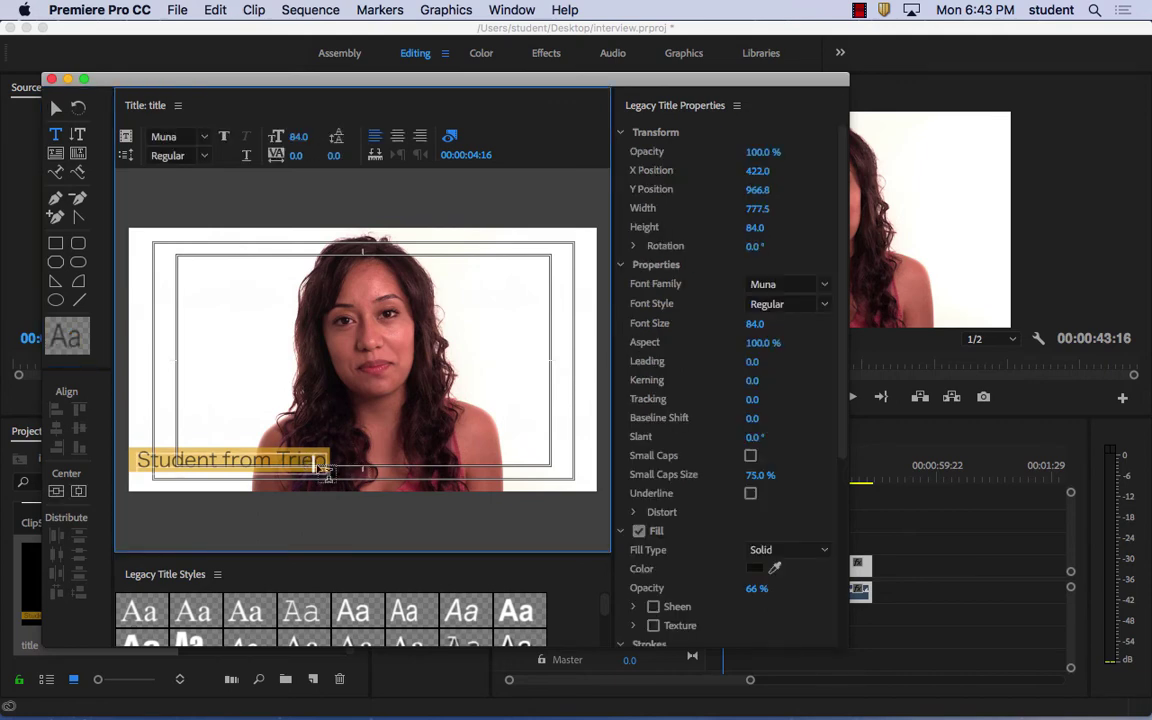
key(BackSpace)
click(55, 107)
click(187, 233)
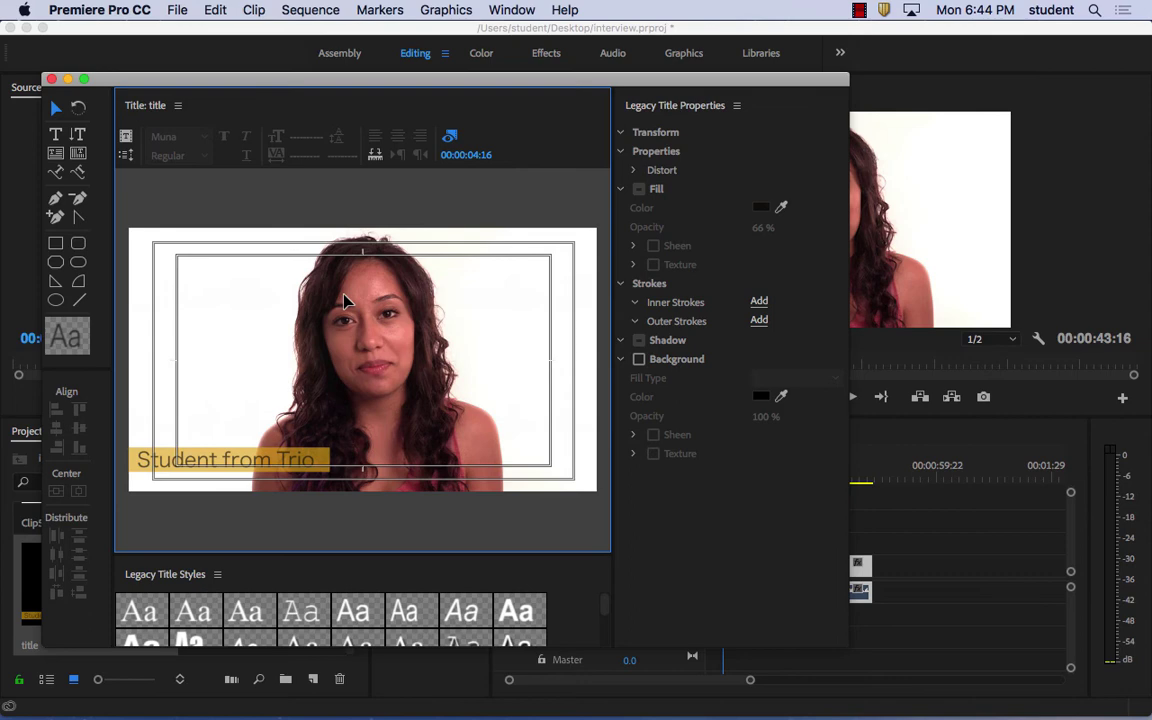
click(858, 10)
click(865, 46)
Close the title editor and place the title clip on track V2 at 00:00:04:16
click(52, 79)
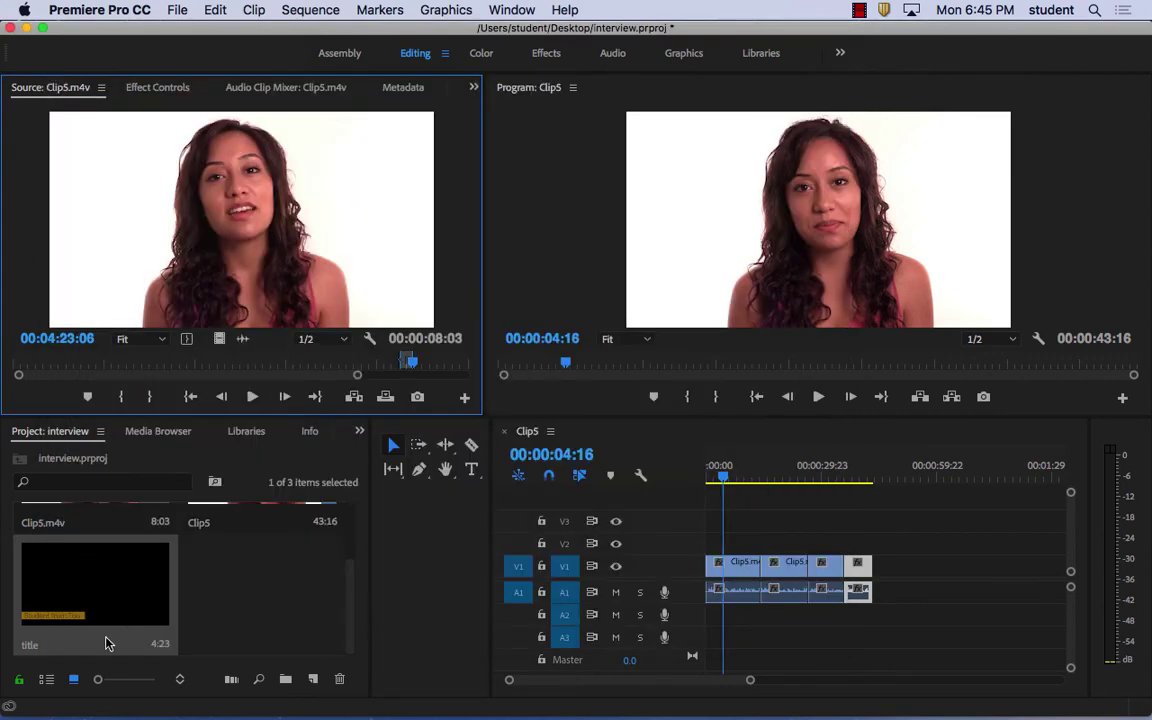
mouse_move(349, 618)
mouse_down()
mouse_move(357, 545)
mouse_move(362, 617)
mouse_up()
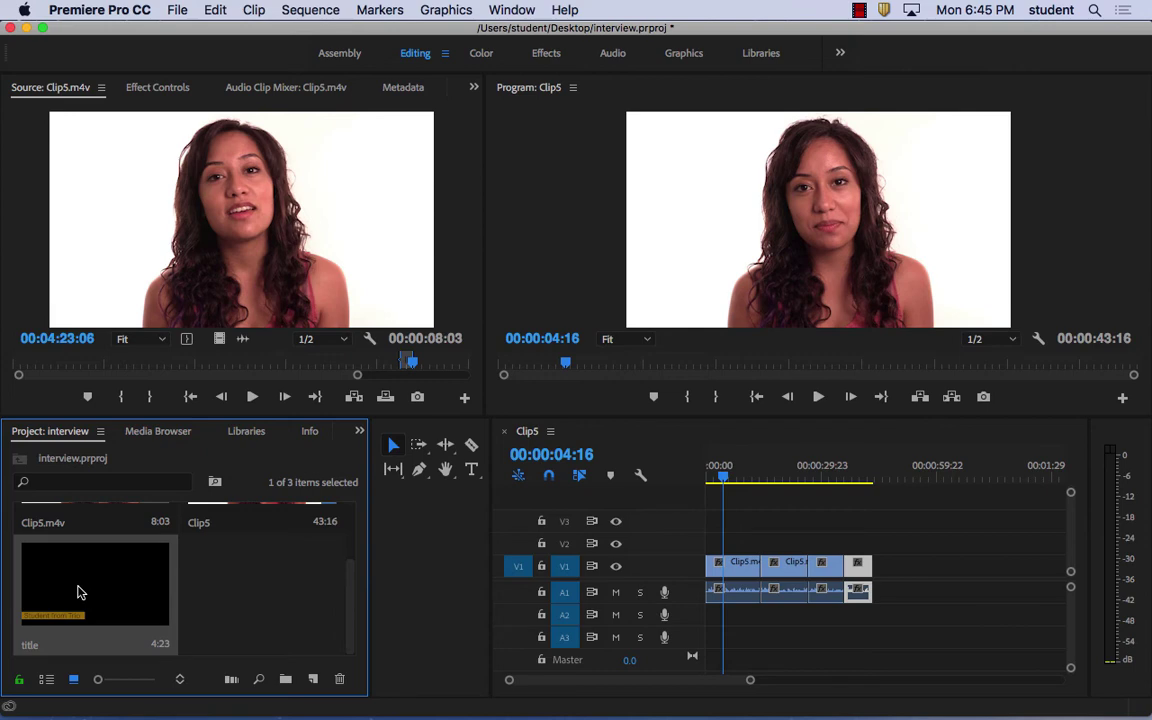
drag(79, 592, 730, 548)
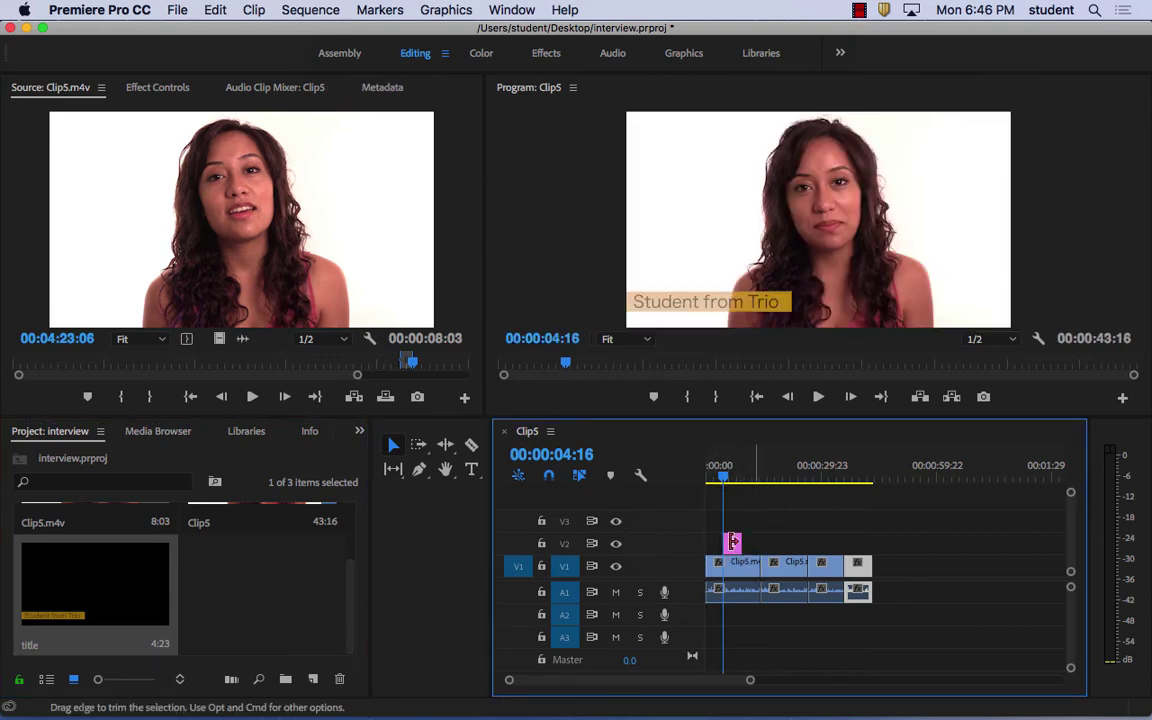
Trim the title clip on V2 to start at 00:00:01:21 and end at 00:00:10:08
drag(750, 680, 697, 688)
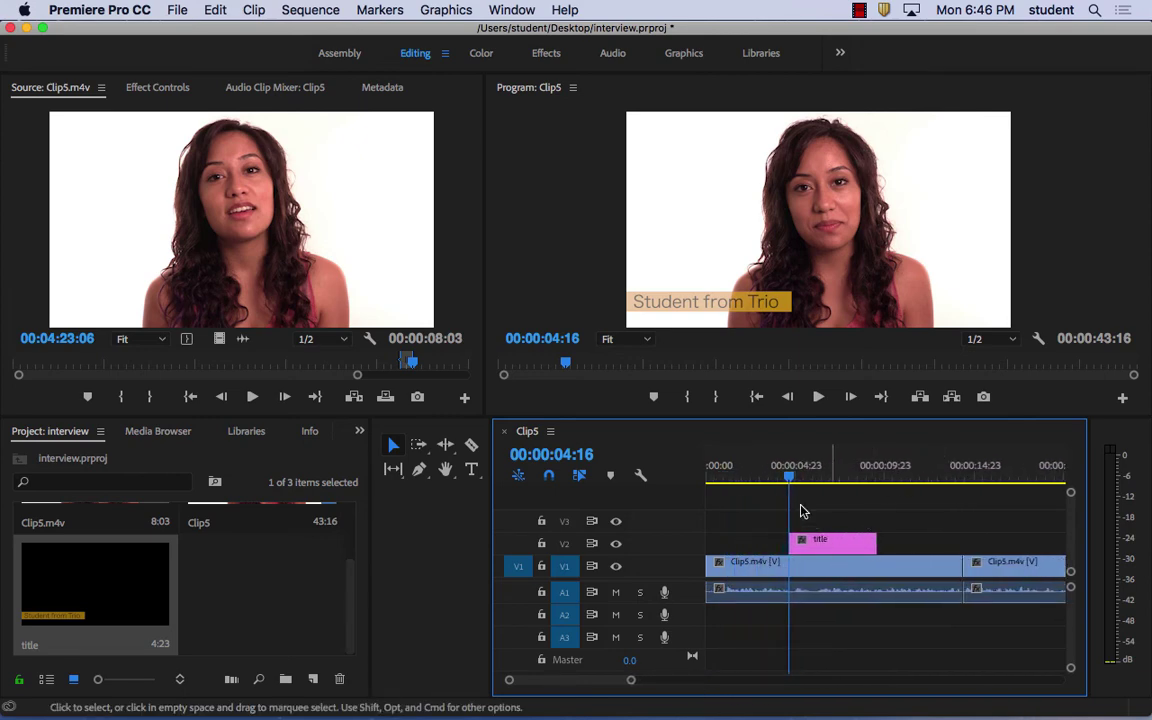
click(812, 477)
drag(815, 477, 739, 477)
drag(789, 543, 741, 545)
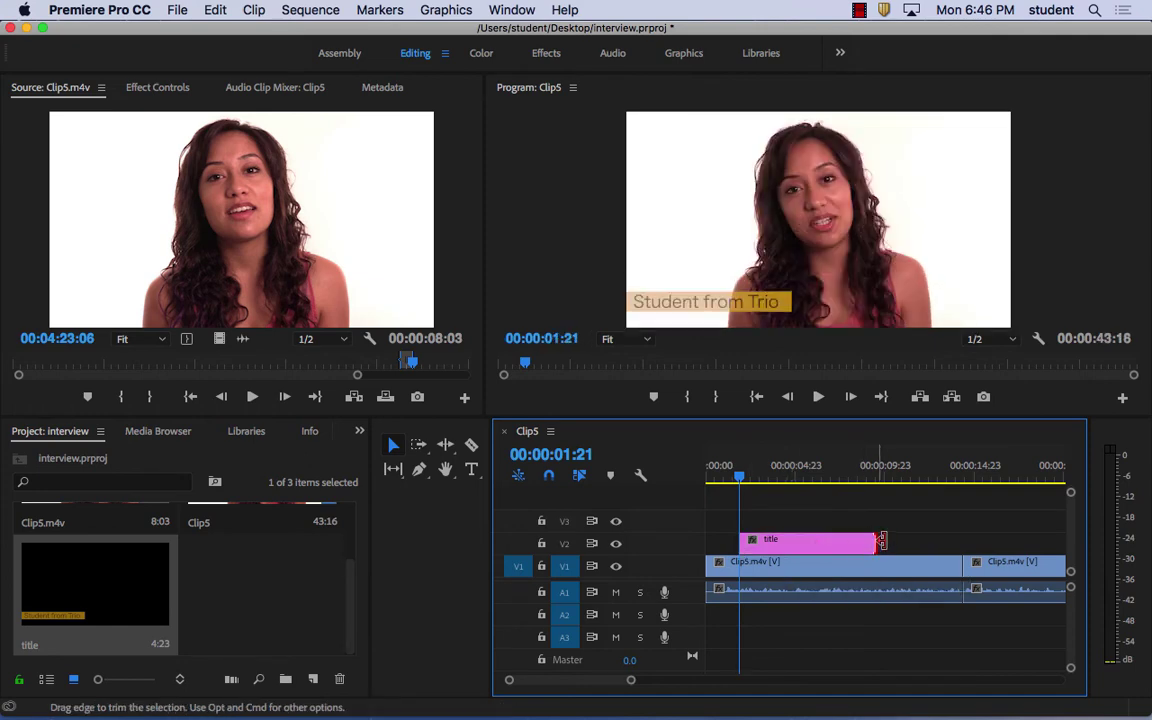
mouse_move(877, 543)
mouse_down()
mouse_move(902, 543)
mouse_move(890, 542)
mouse_up()
drag(745, 481, 818, 509)
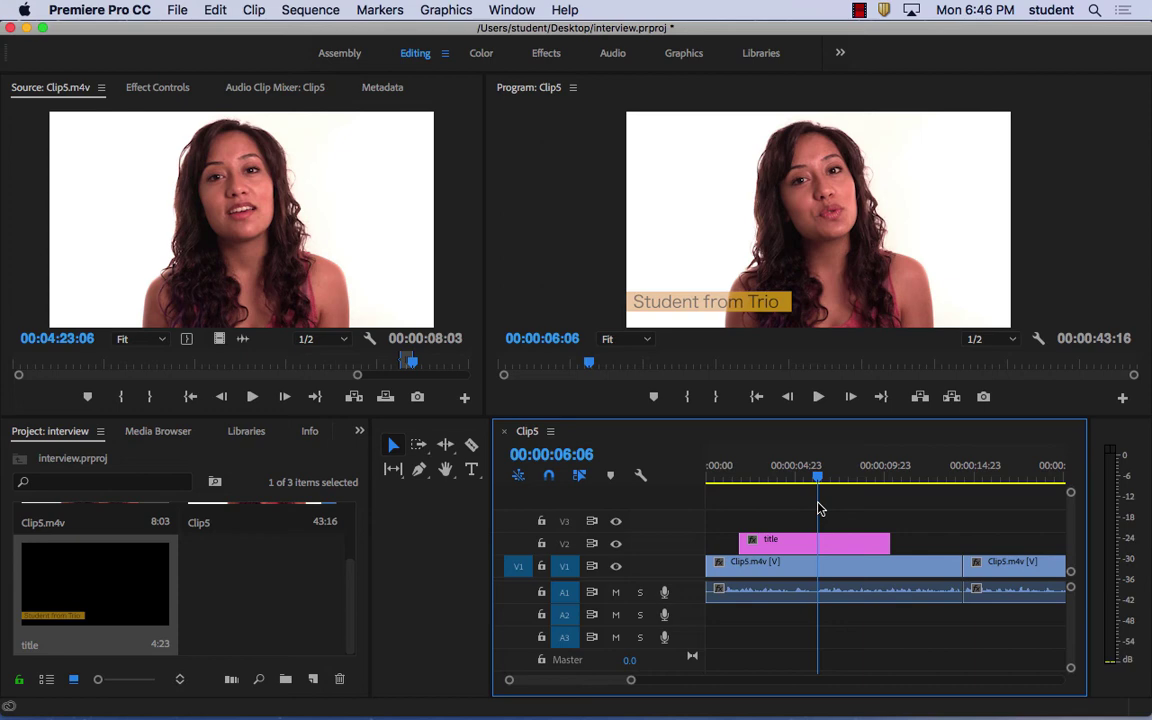
Turn on Position keyframing for the title clip at its first frame, 00:00:01:21
click(812, 545)
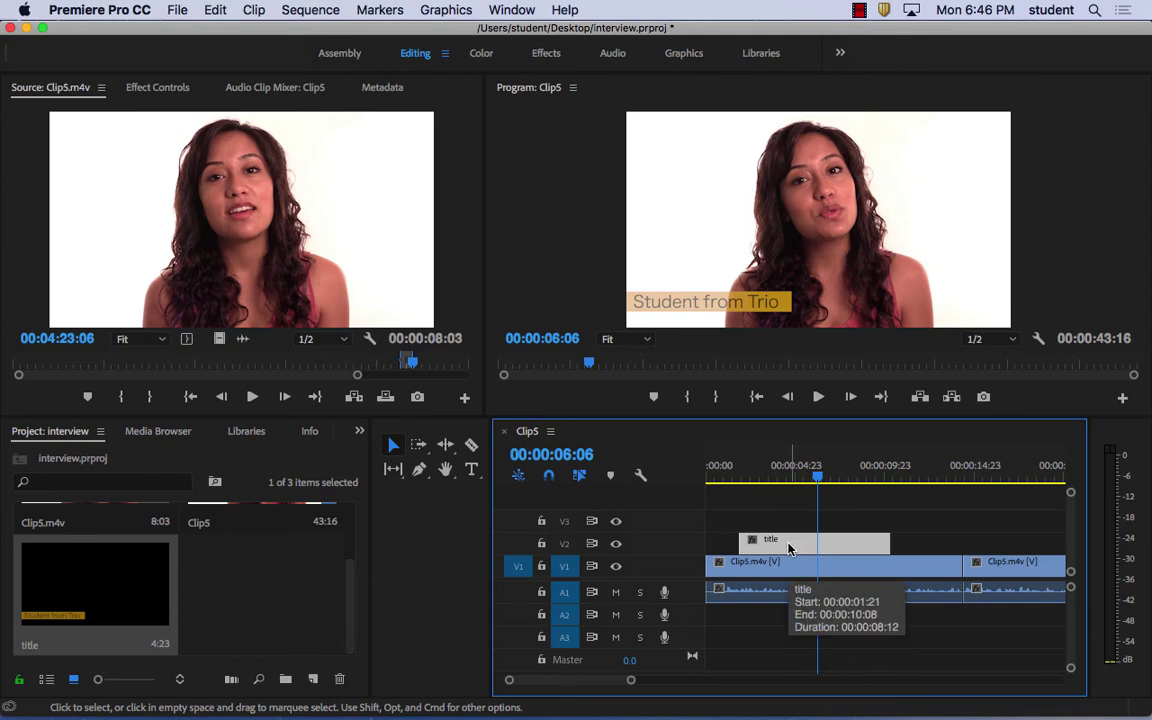
click(142, 88)
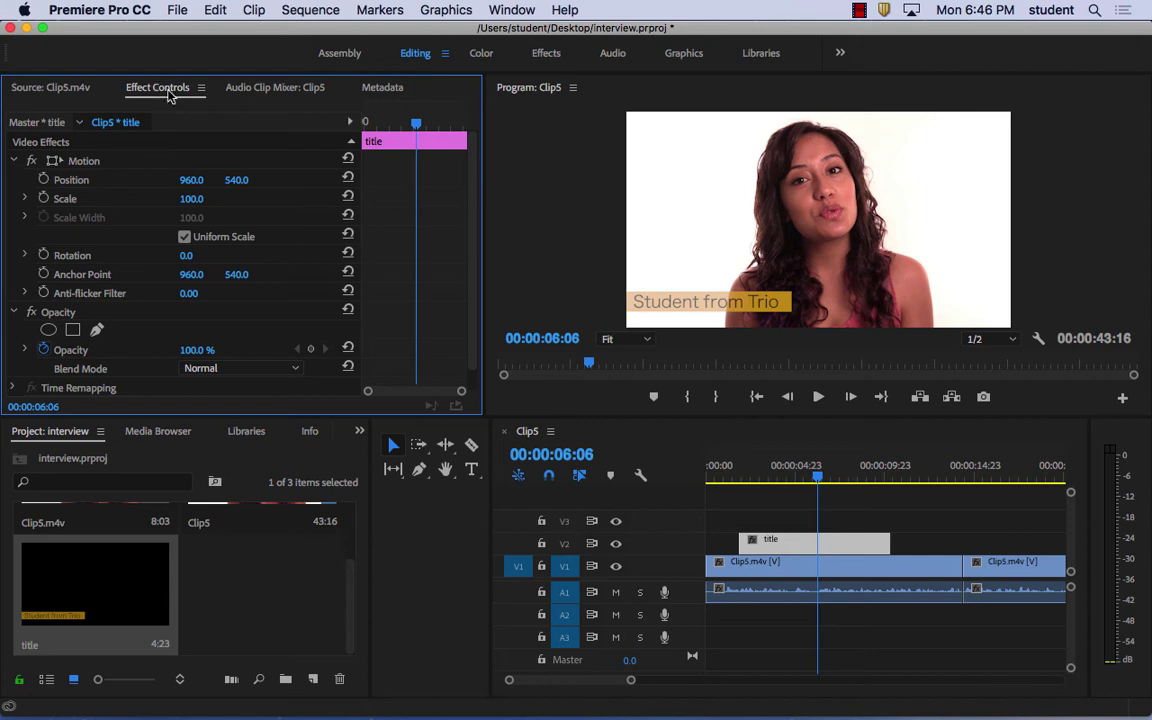
drag(414, 122, 365, 142)
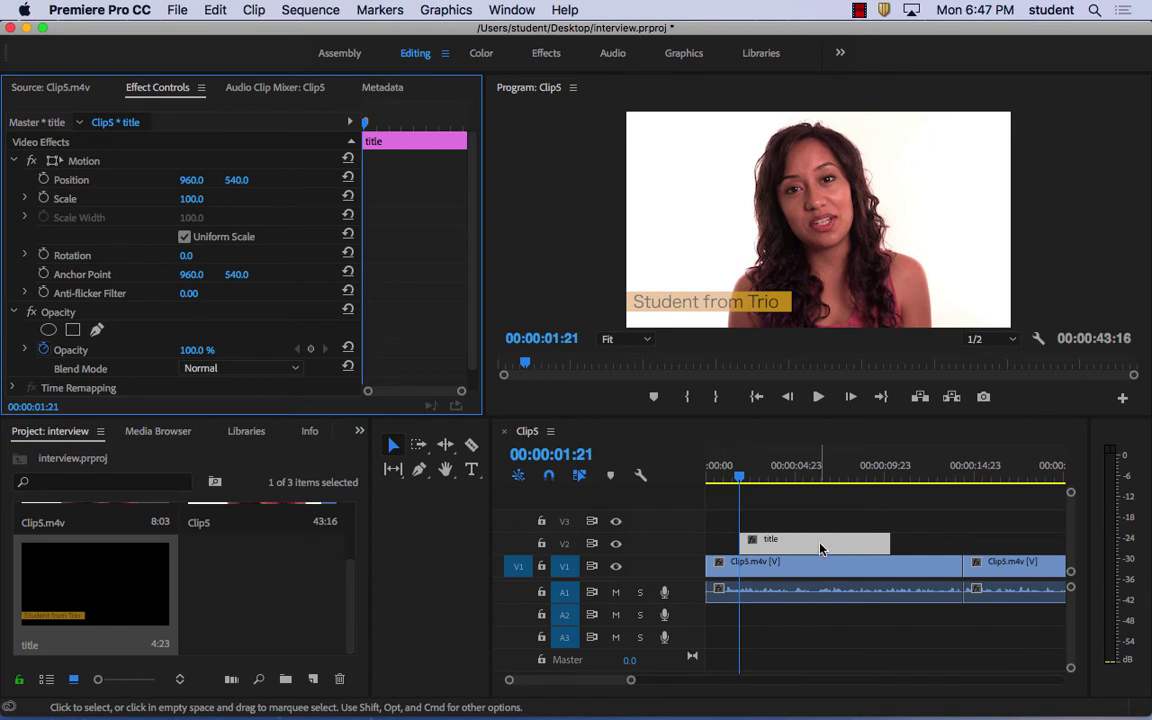
drag(366, 122, 338, 121)
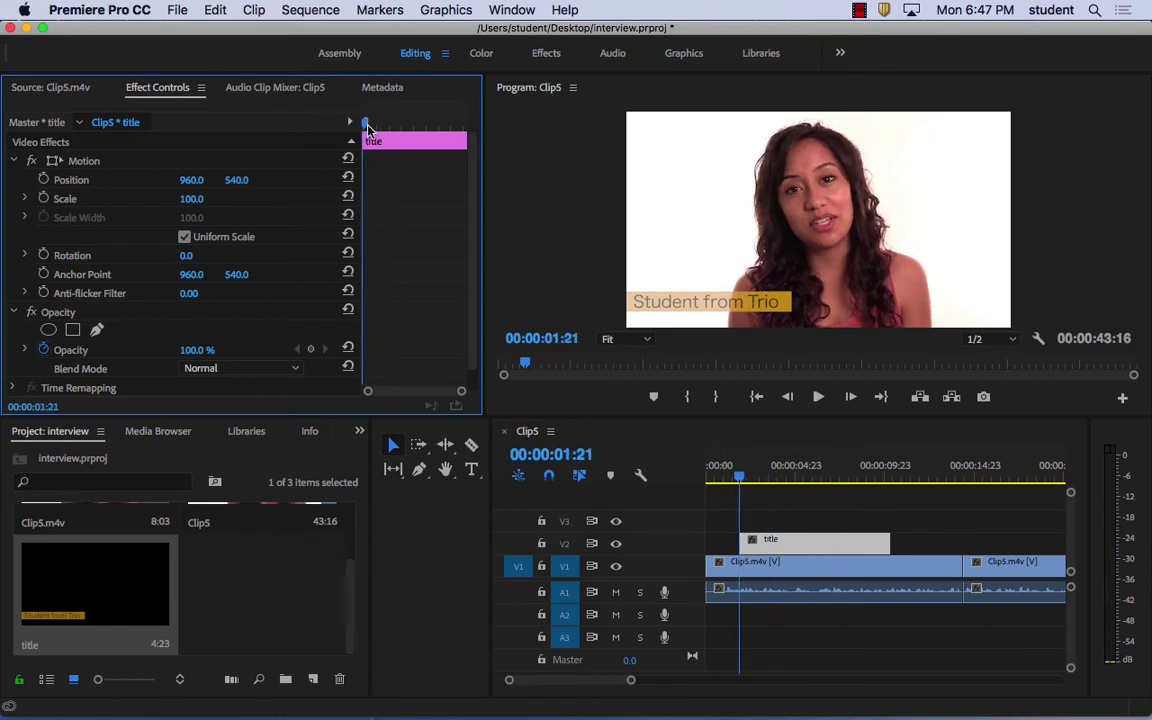
click(44, 180)
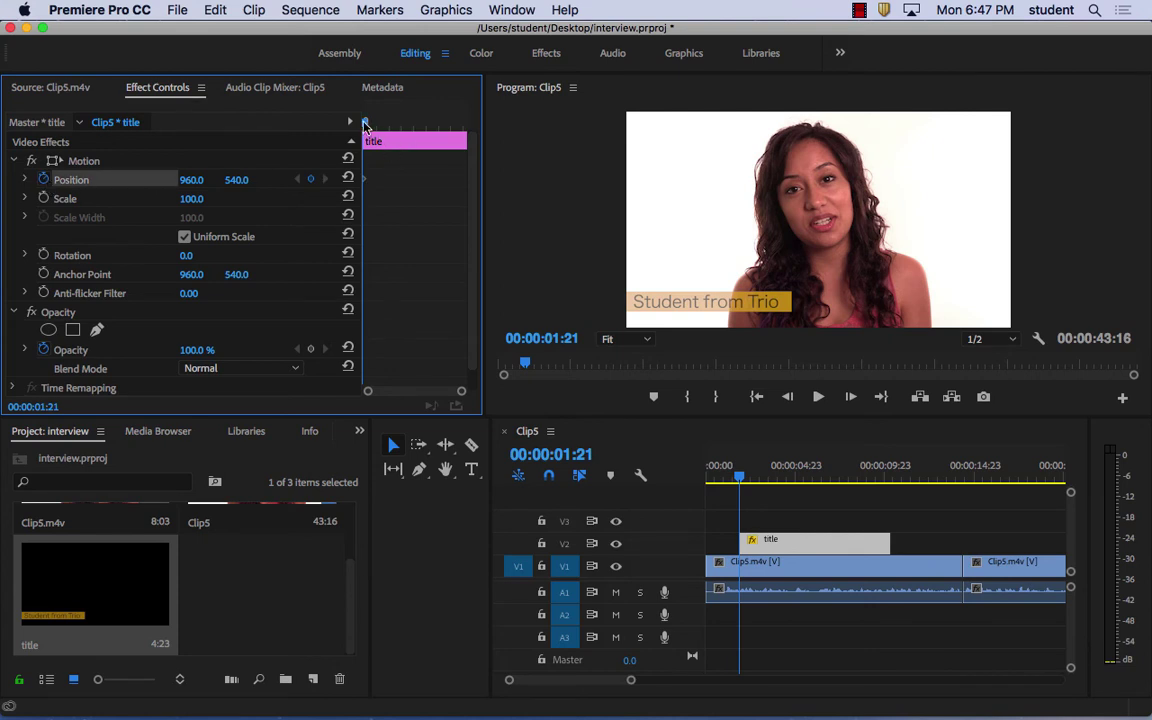
Add Position keyframes to the title at 00:00:03:06, 00:00:09:10 and 00:00:10:09, and return the playhead to the title's start
mouse_move(367, 124)
mouse_down()
mouse_move(386, 122)
mouse_move(372, 130)
mouse_up()
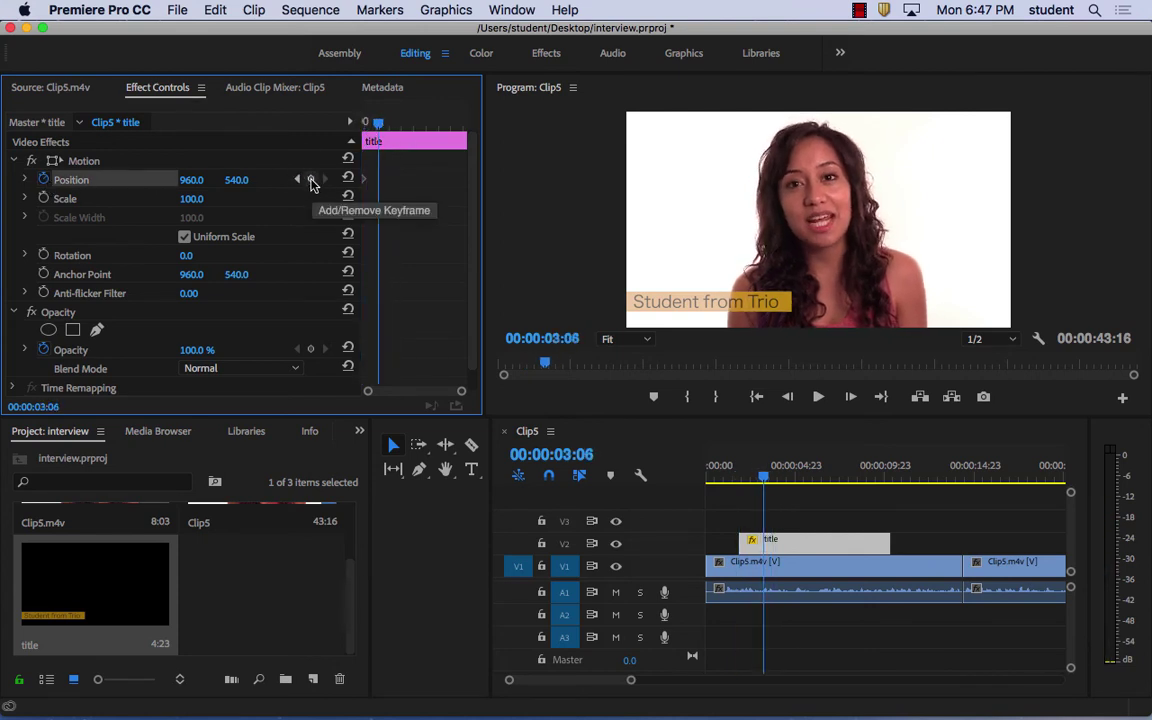
click(311, 179)
drag(376, 123, 456, 124)
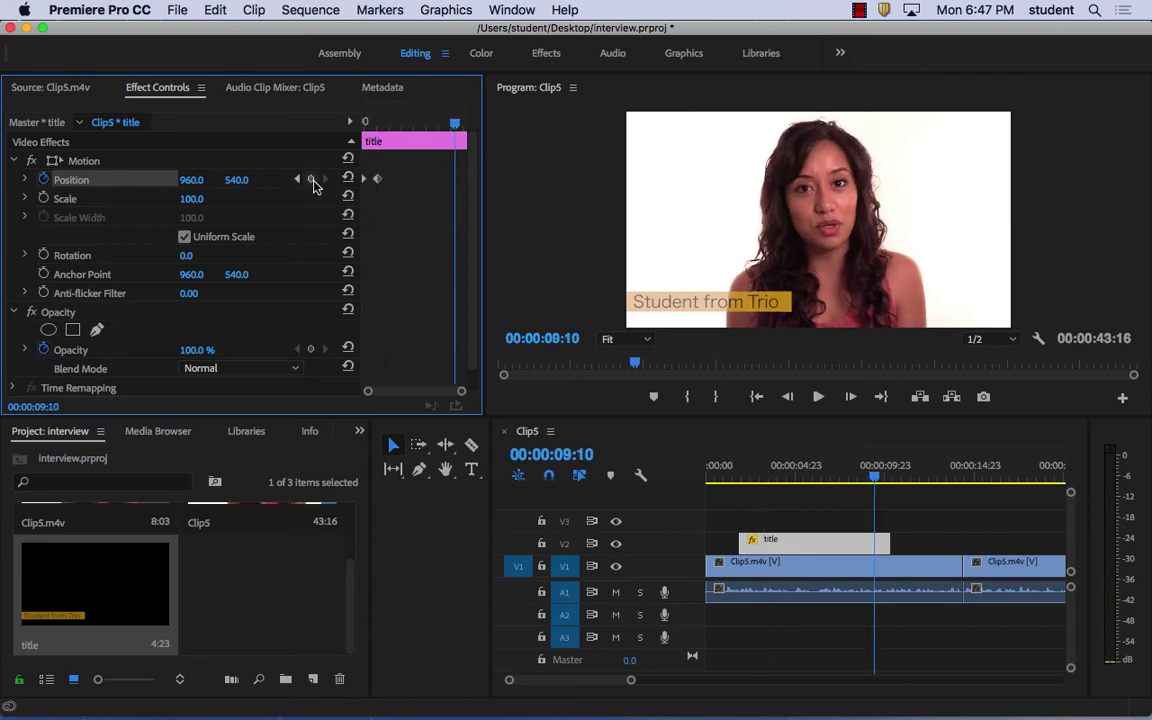
click(311, 180)
drag(454, 127, 465, 121)
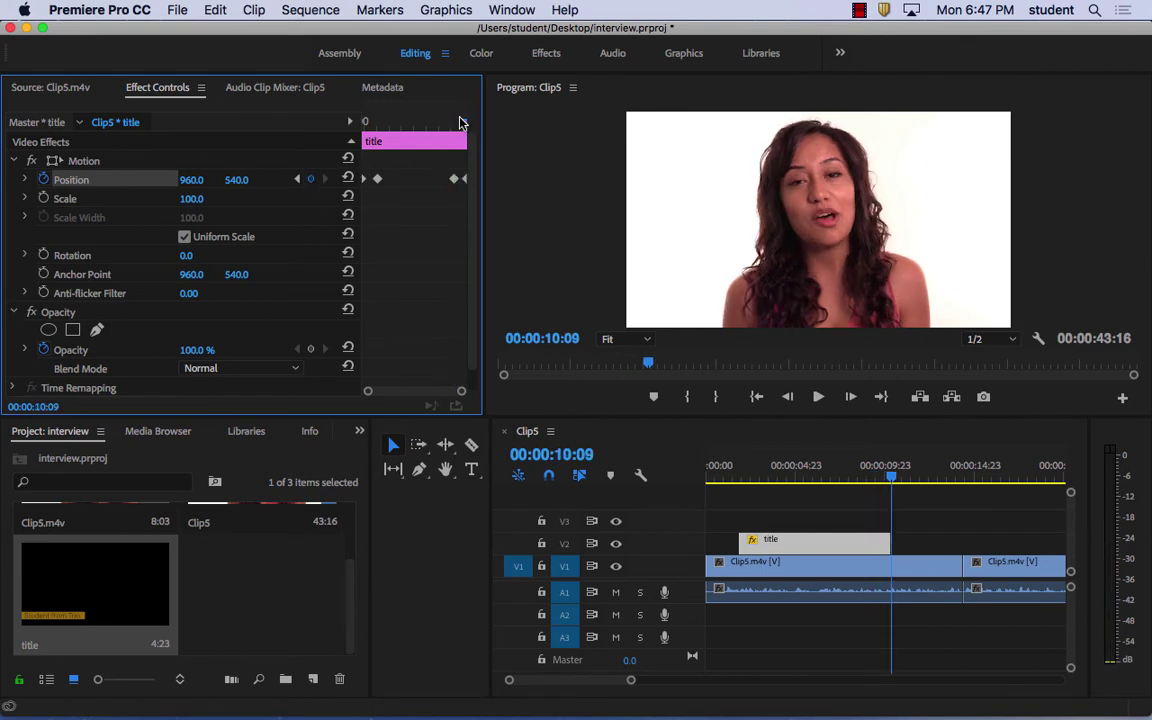
drag(465, 125, 364, 124)
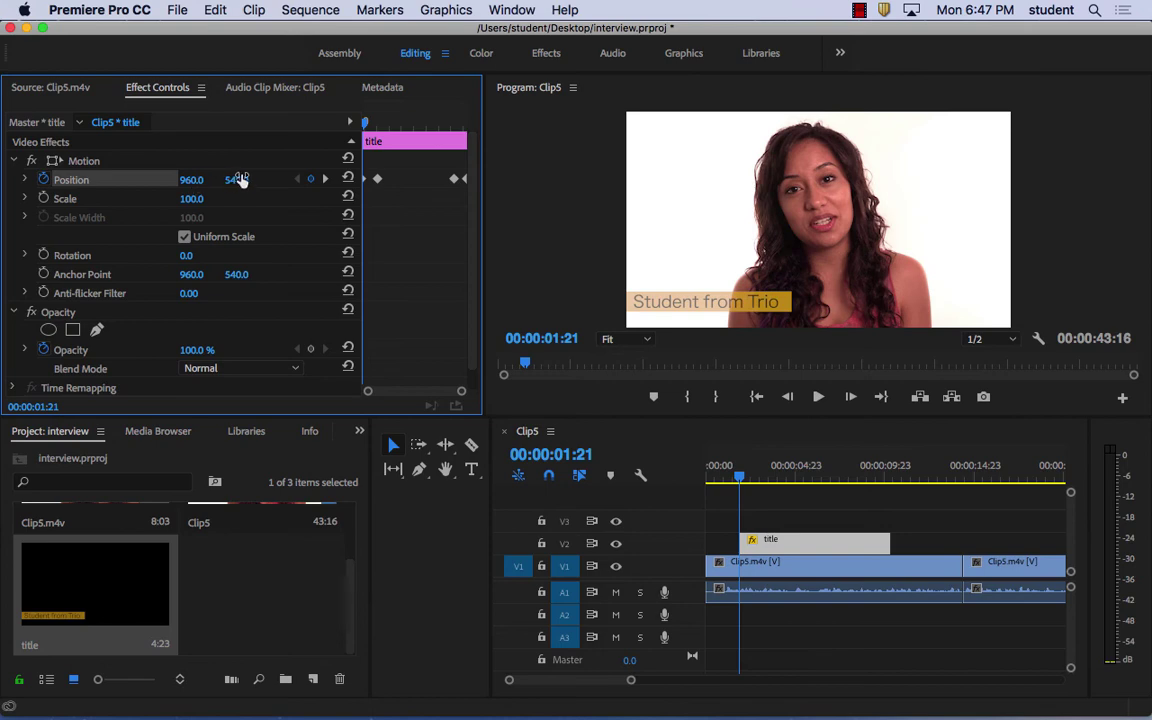
drag(237, 183, 257, 176)
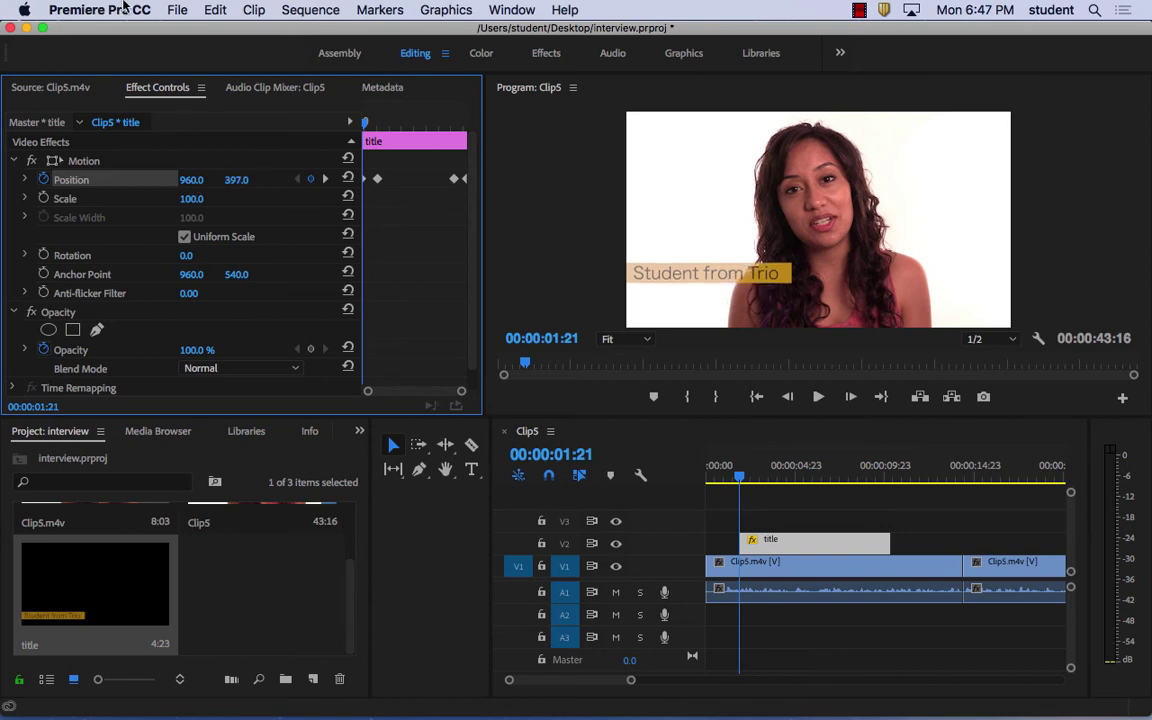
click(215, 9)
click(225, 31)
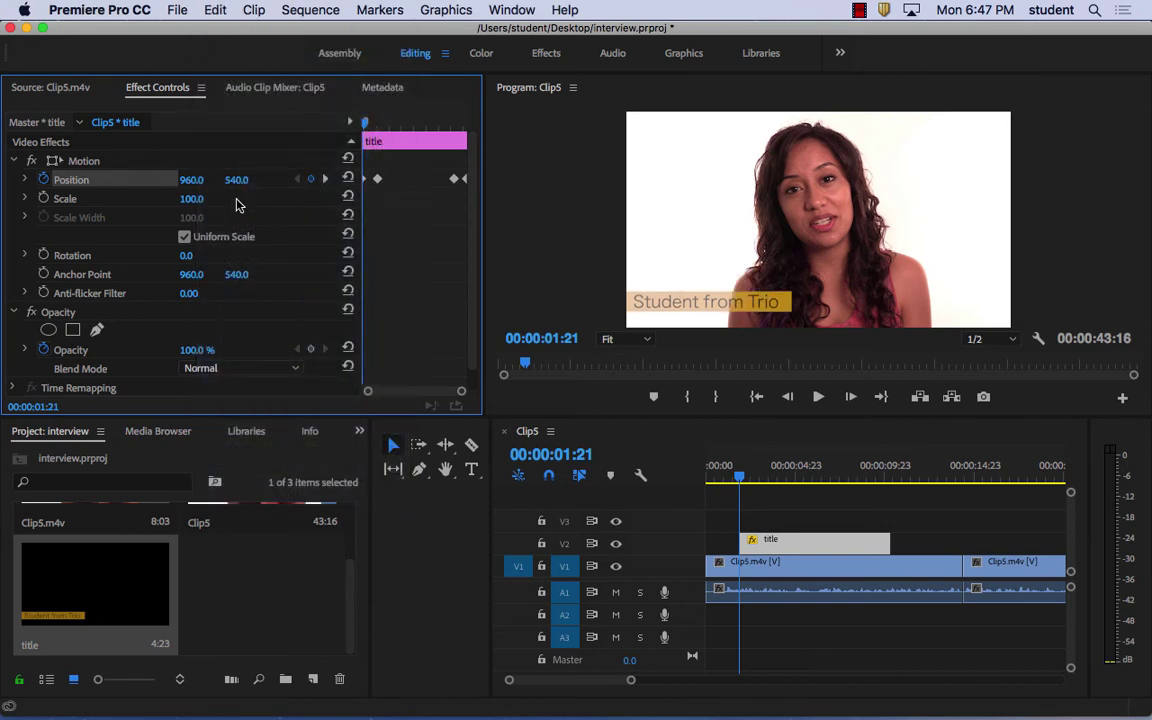
Set the title's horizontal Position to 125 at its first keyframe and move the playhead to the last keyframe at 00:00:10:09
drag(191, 179, 120, 179)
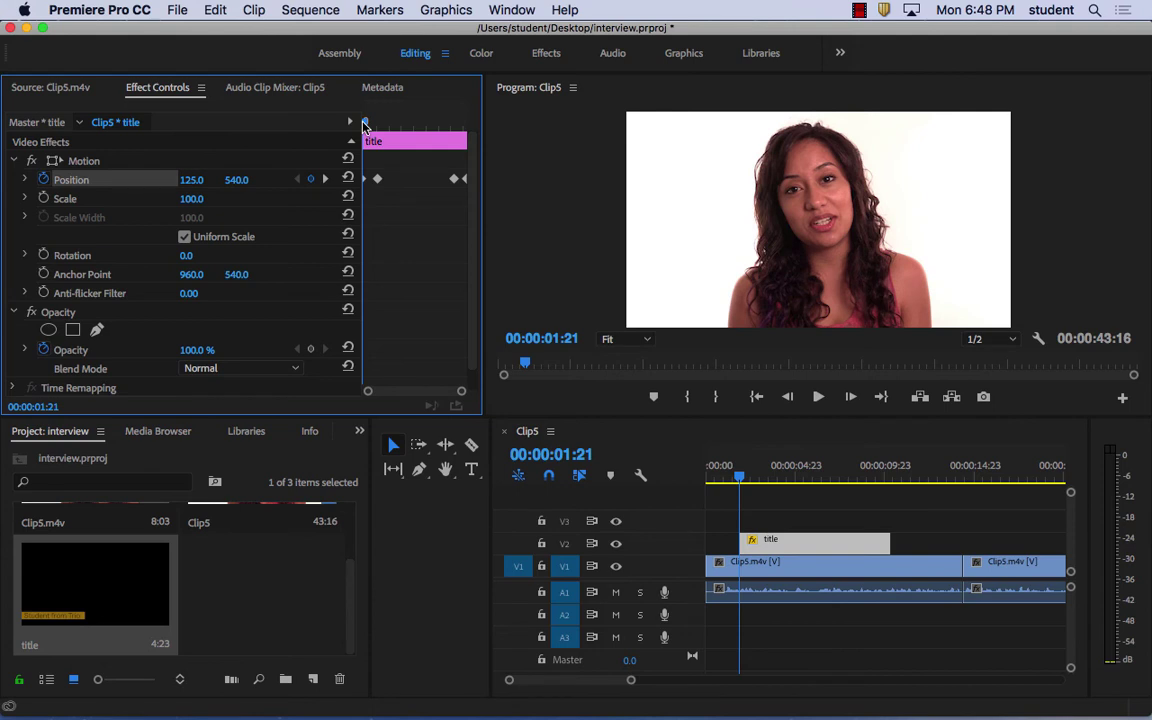
drag(364, 124, 467, 135)
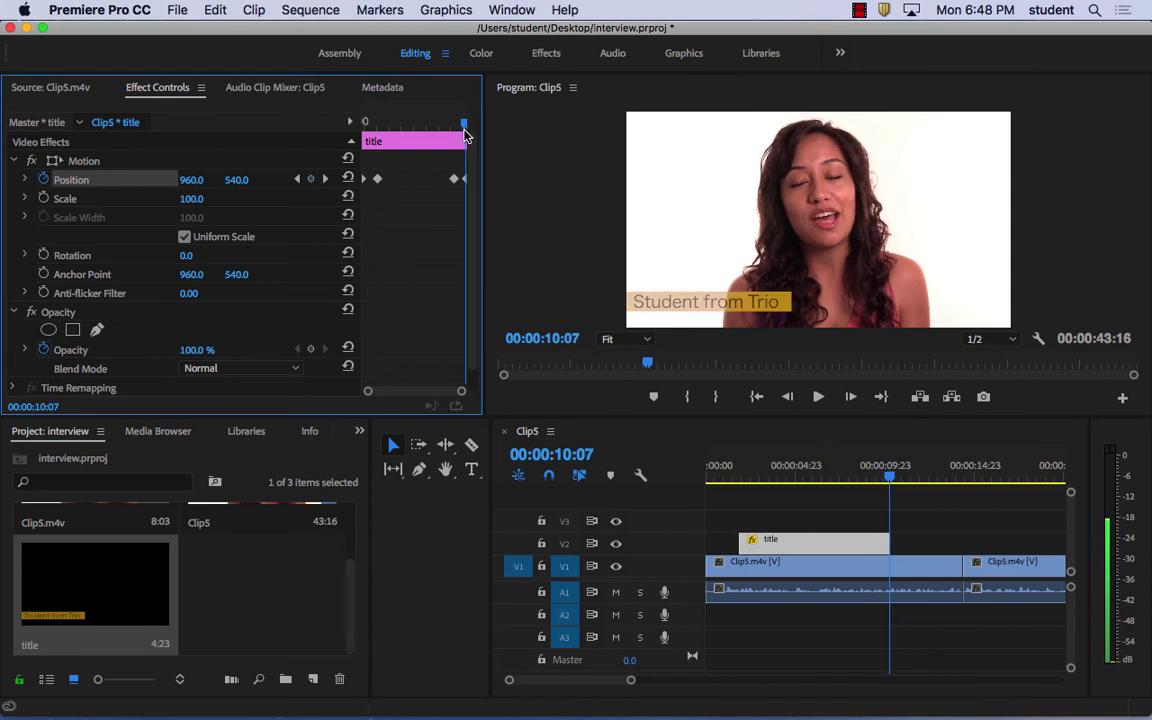
key(Right)
key(Right)
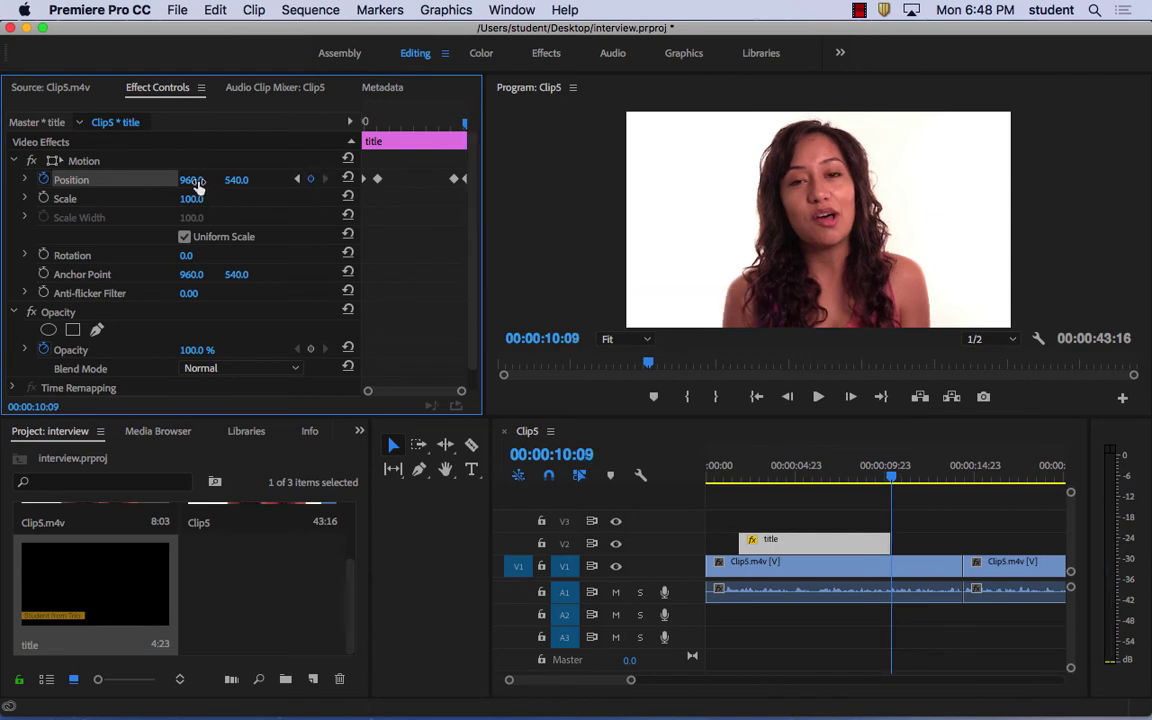
drag(192, 180, 509, 180)
click(215, 10)
click(228, 31)
Set the title's horizontal Position to 125 at its last keyframe and scrub back to check the slide-in near its start
click(193, 179)
text(125)
drag(466, 128, 376, 143)
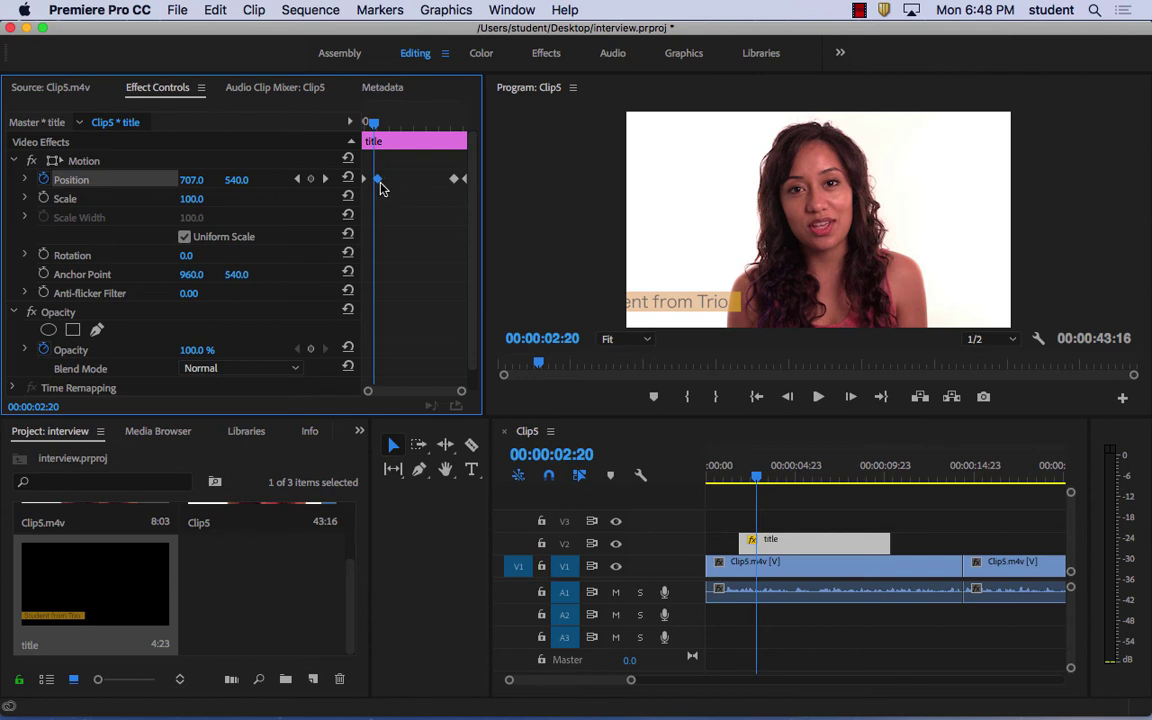
Move the title's second Position keyframe earlier to 00:00:02:20 for a faster slide-in and return the playhead to the title's start
drag(380, 184, 388, 183)
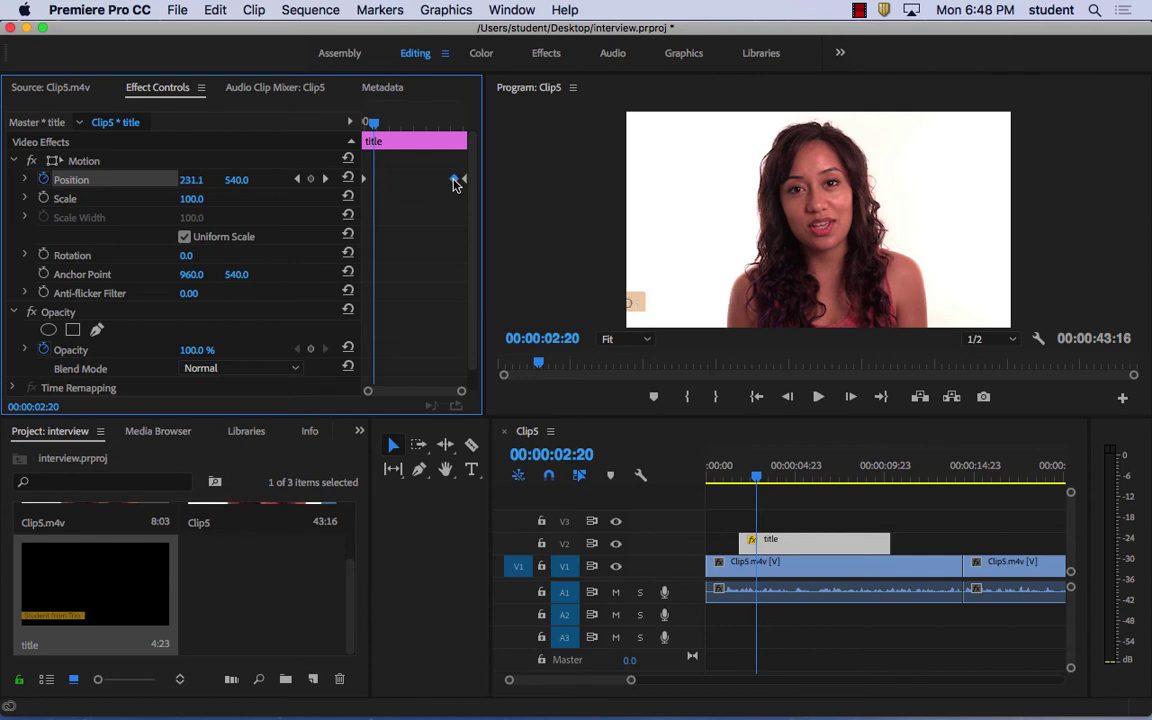
click(348, 179)
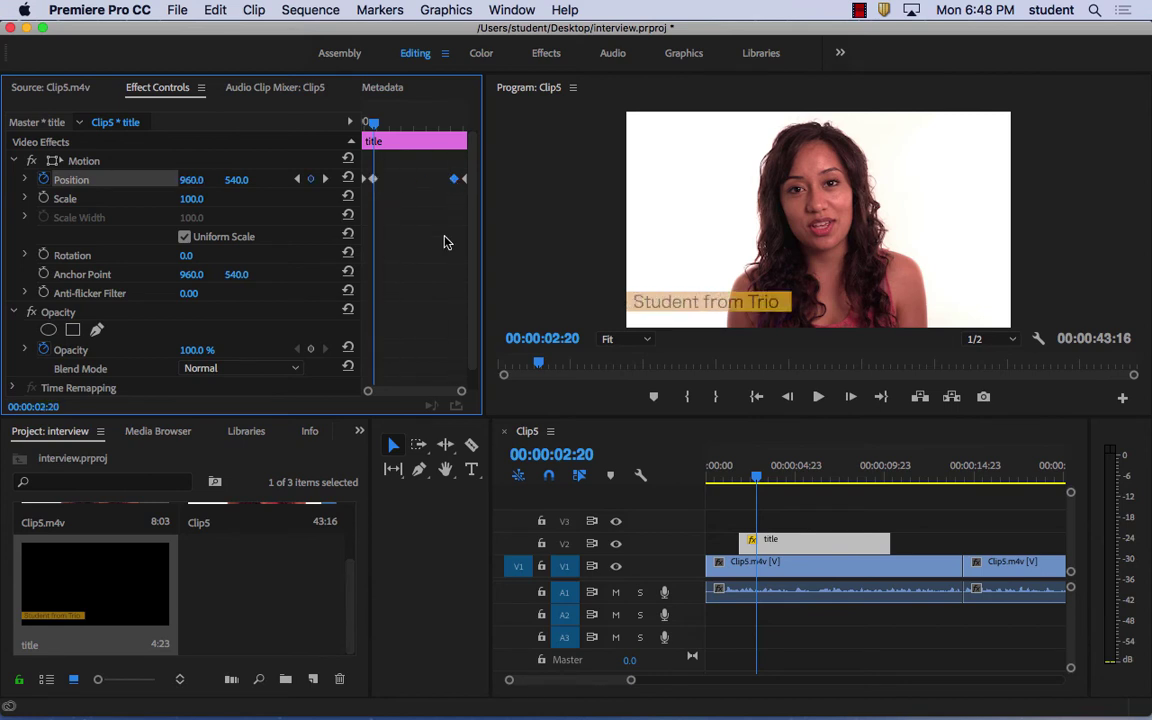
drag(374, 126, 316, 133)
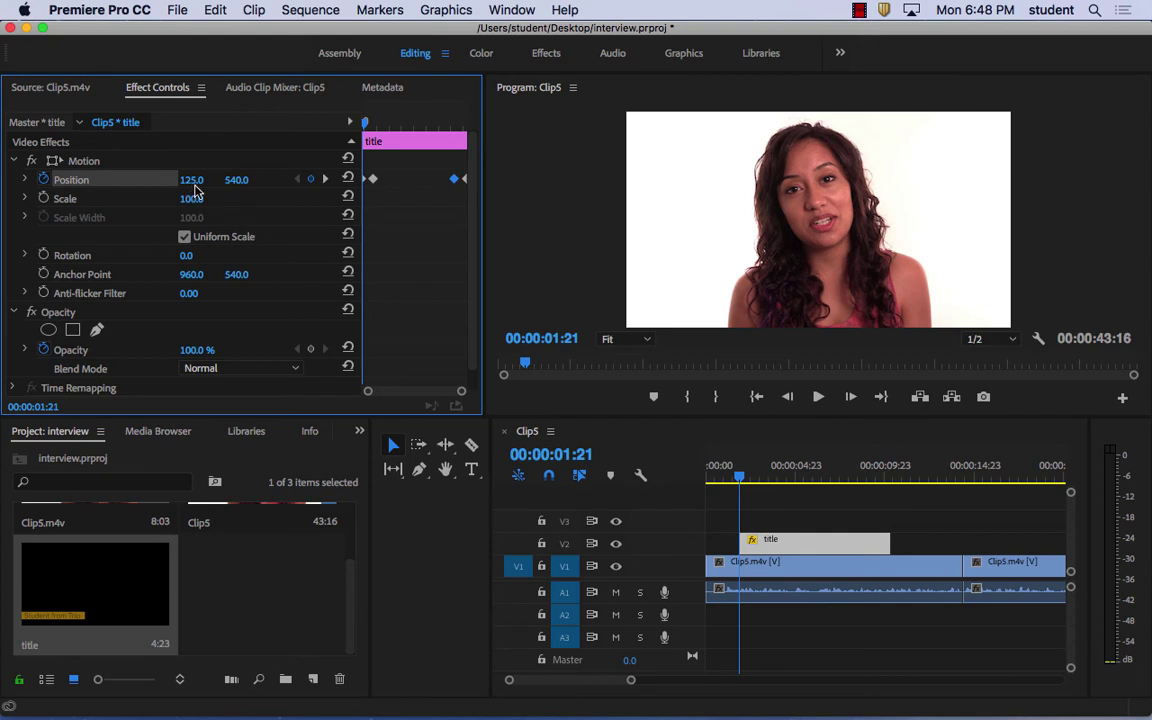
Play the sequence from its beginning to check the title's slide-in and slide-out, and scrub back to 00:00:04:09
drag(743, 482, 674, 478)
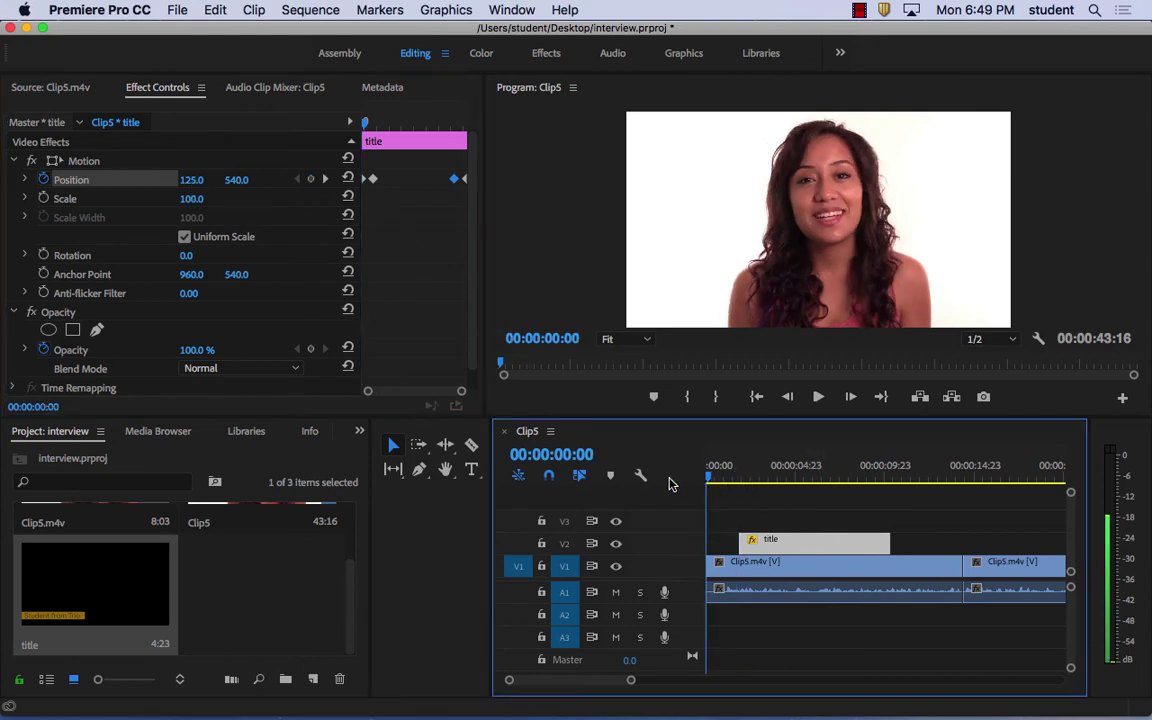
key(space)
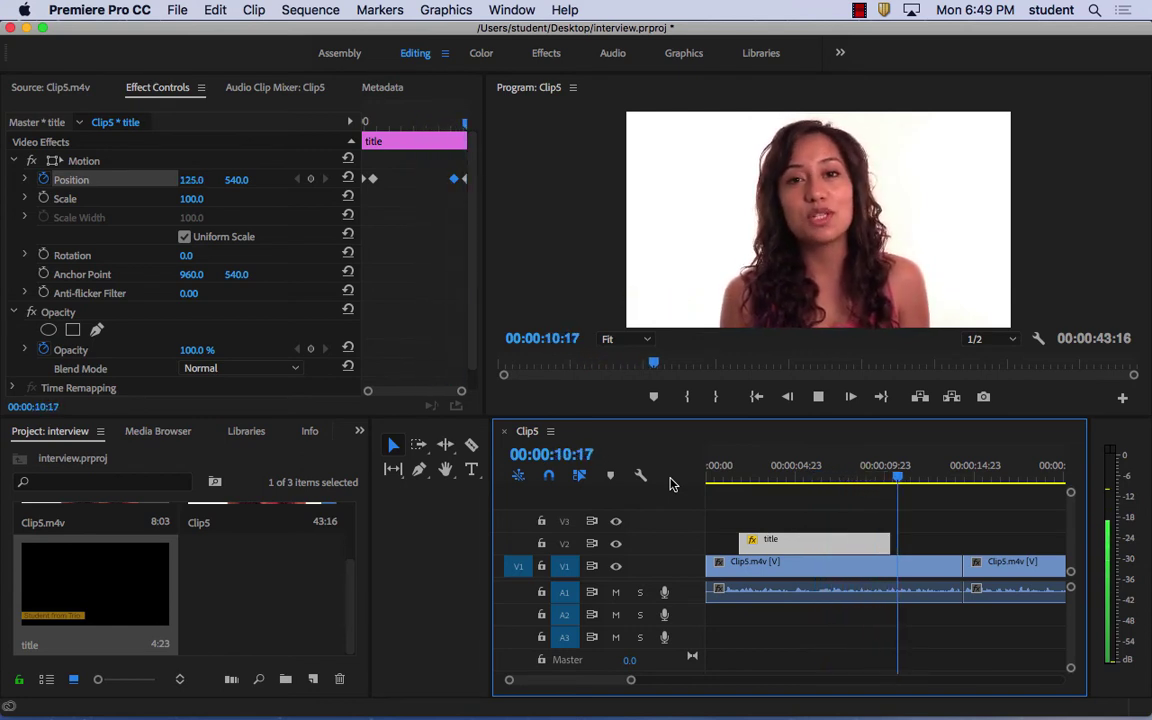
key(space)
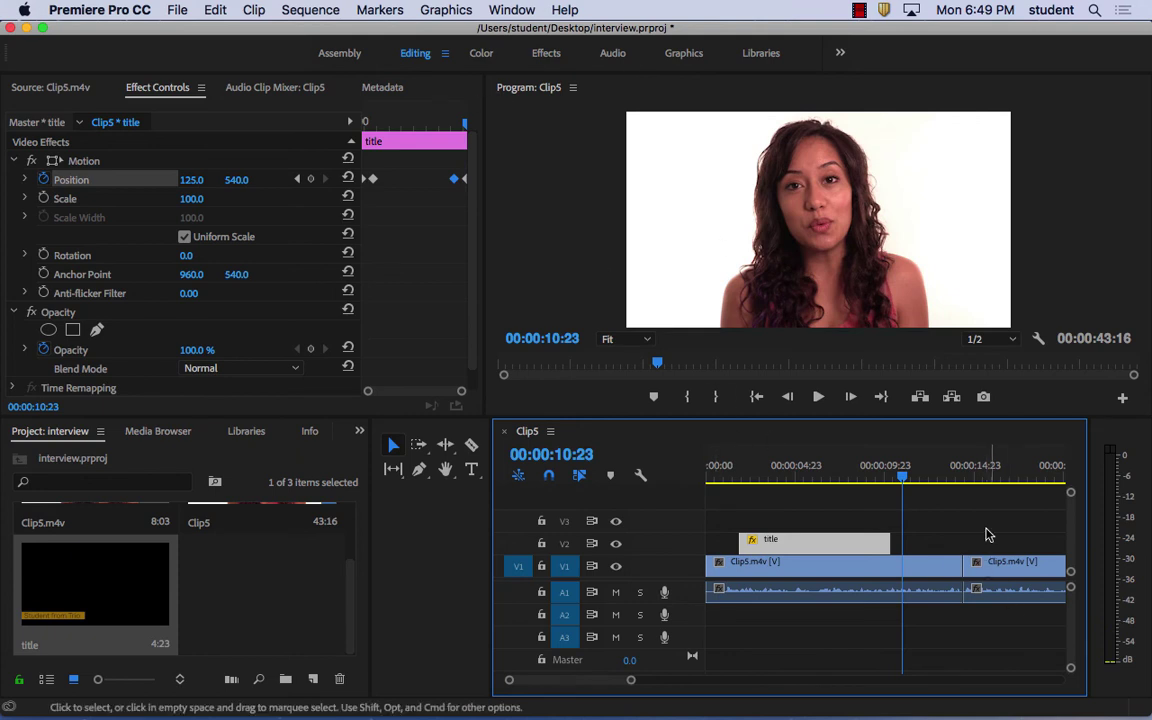
drag(900, 477, 784, 479)
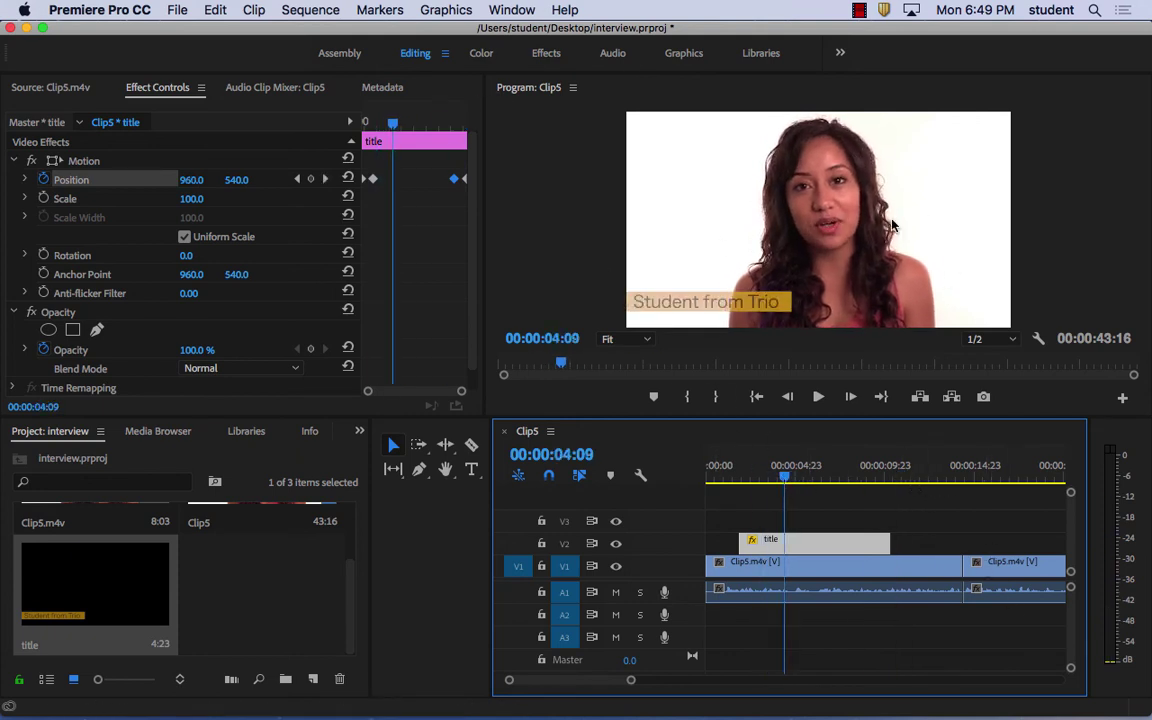
click(859, 10)
click(866, 50)
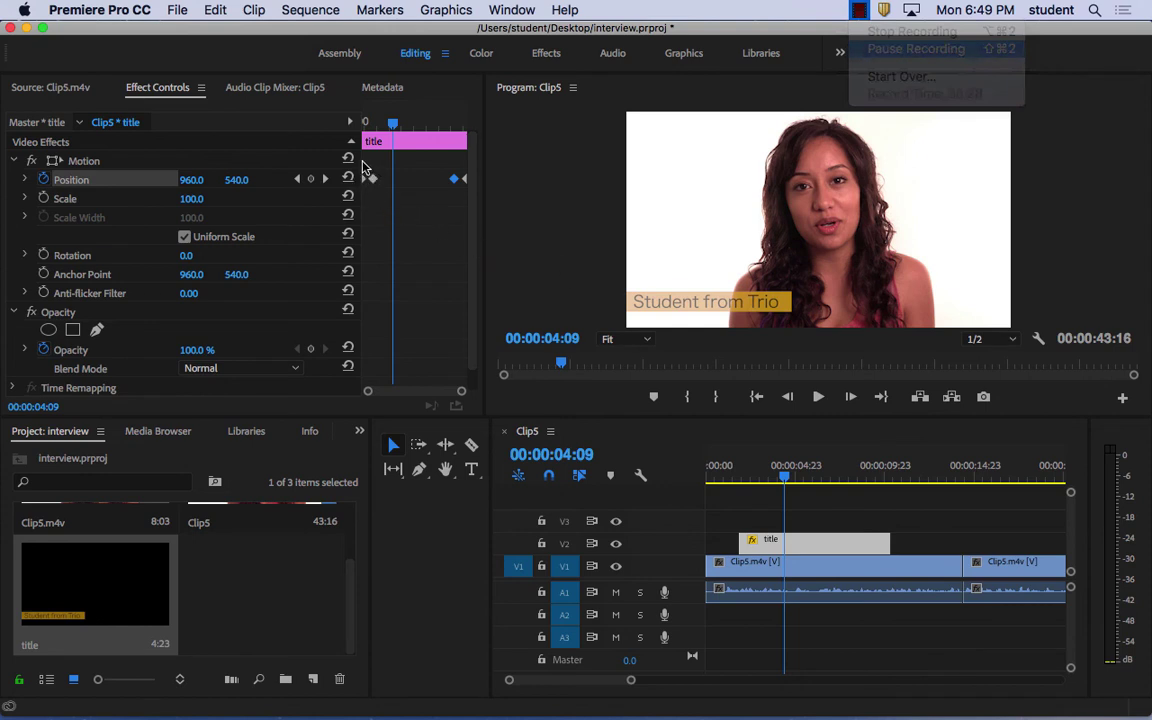
Delete all four Position keyframes from the title clip
drag(364, 166, 468, 206)
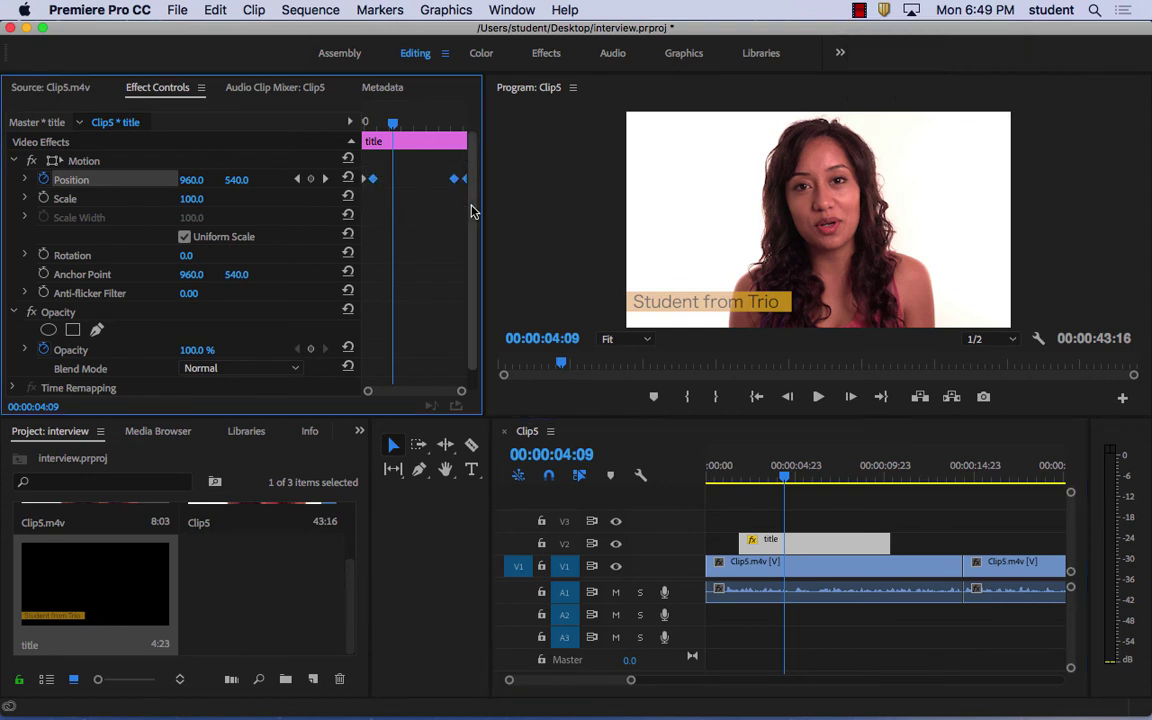
key(Delete)
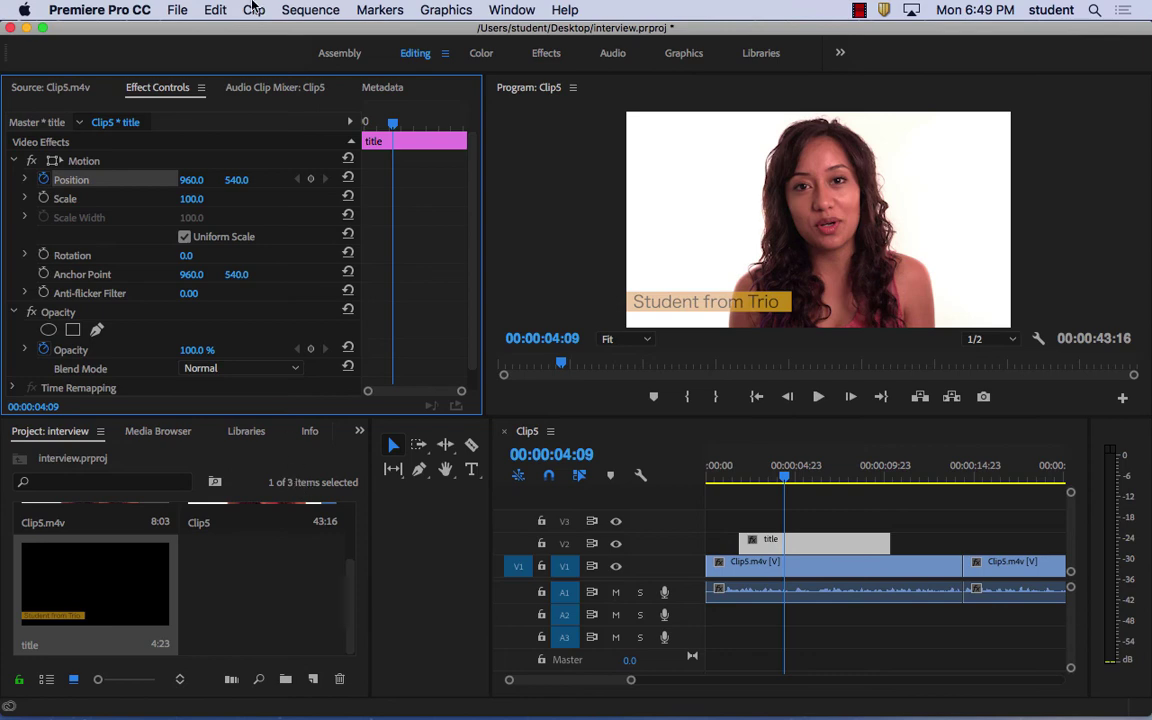
Add a Cross Dissolve video transition to both the start and end of the title clip on V2 and play through the fades
click(492, 9)
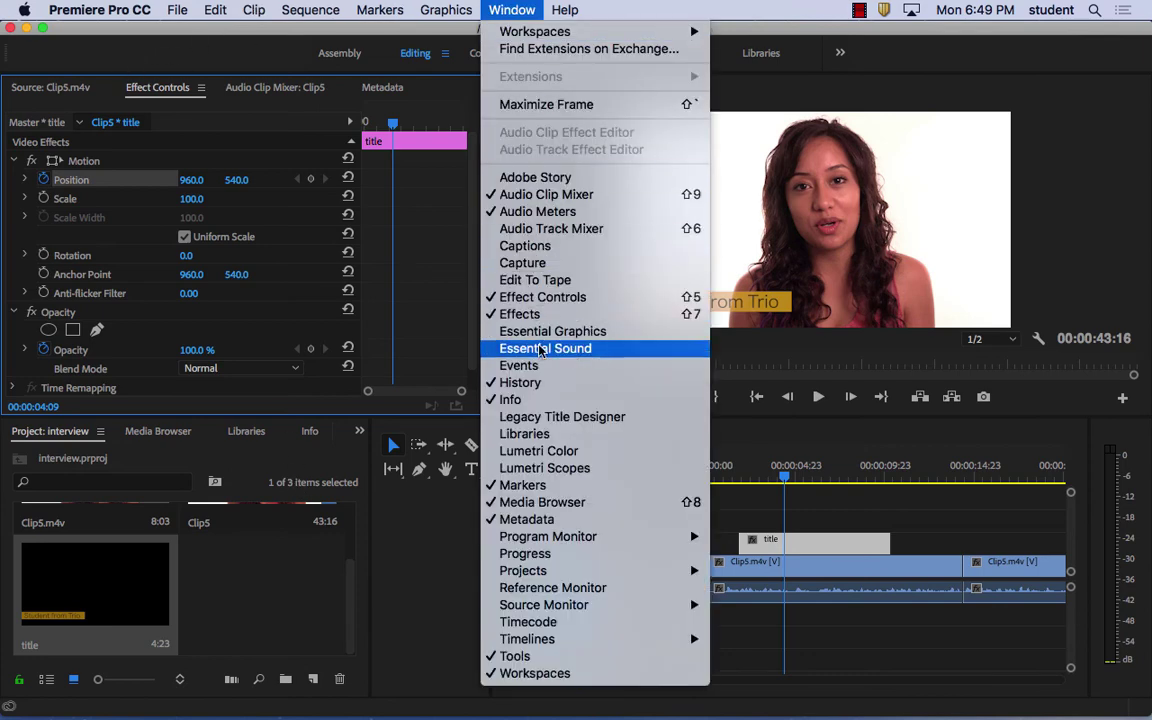
click(520, 314)
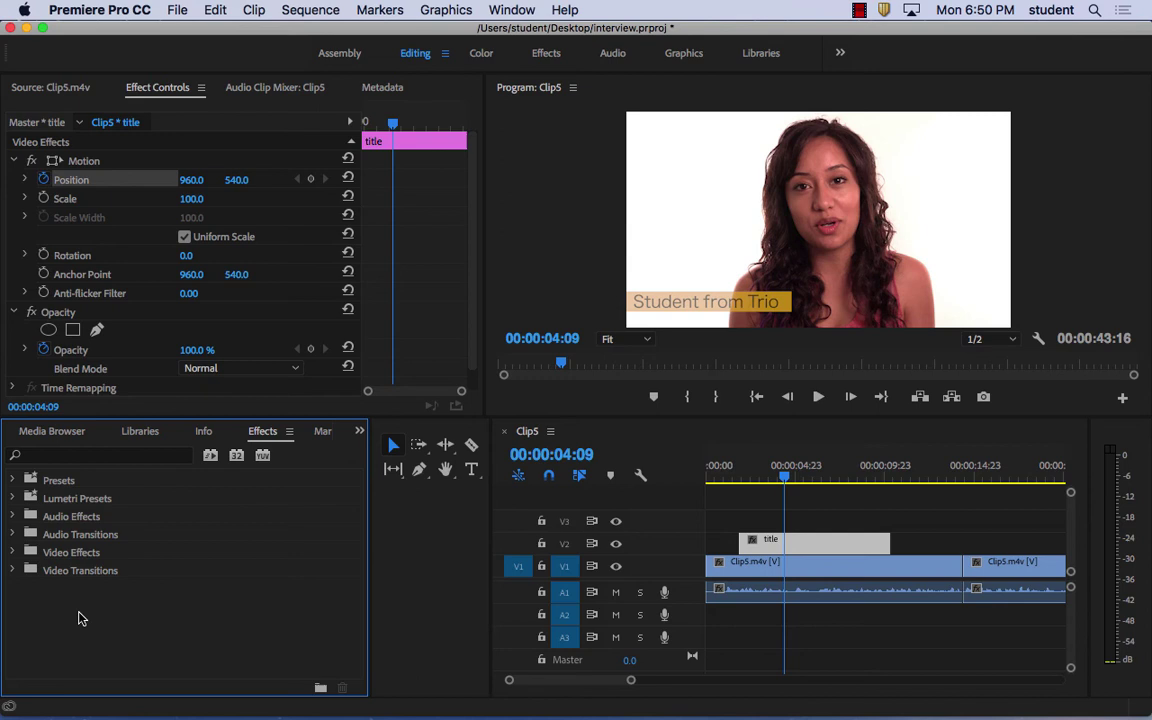
click(12, 570)
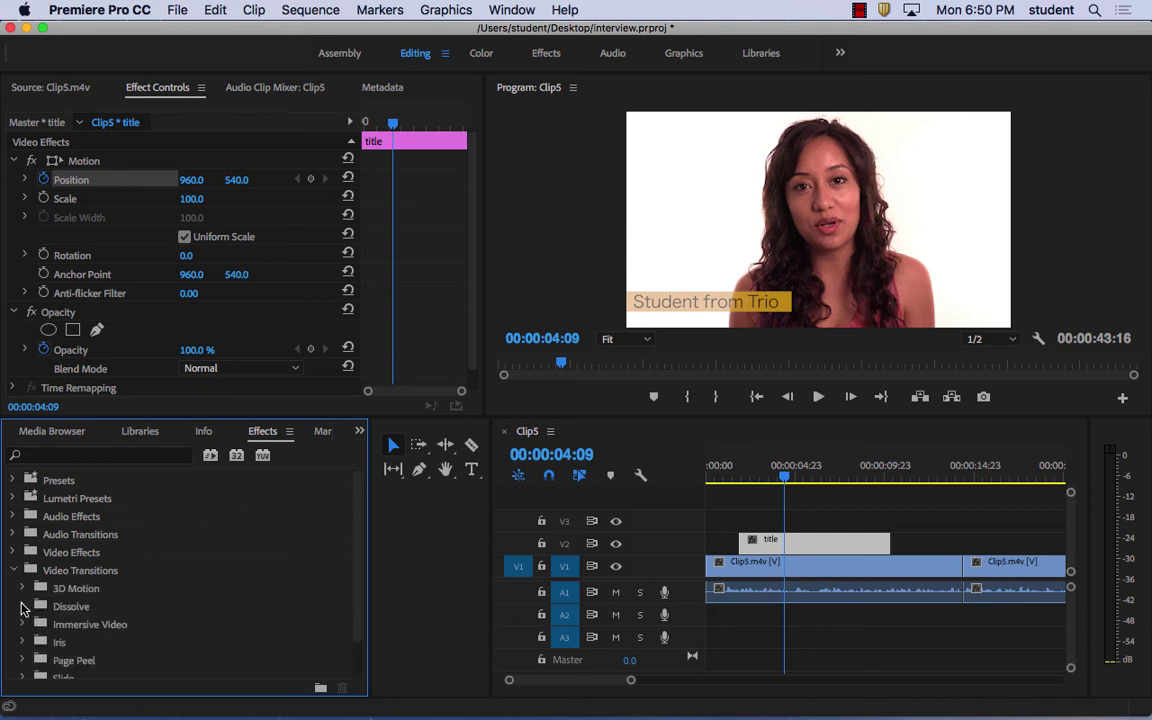
click(22, 606)
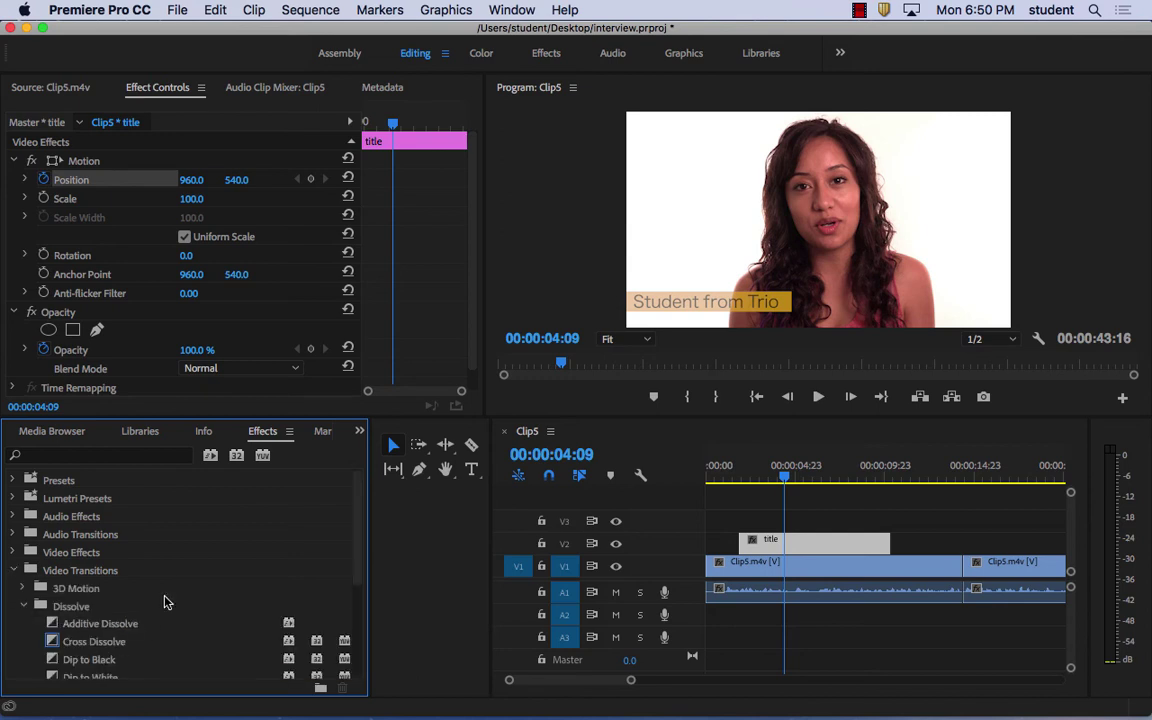
scroll(162, 599, down, 5)
scroll(162, 599, up, 5)
scroll(164, 600, down, 5)
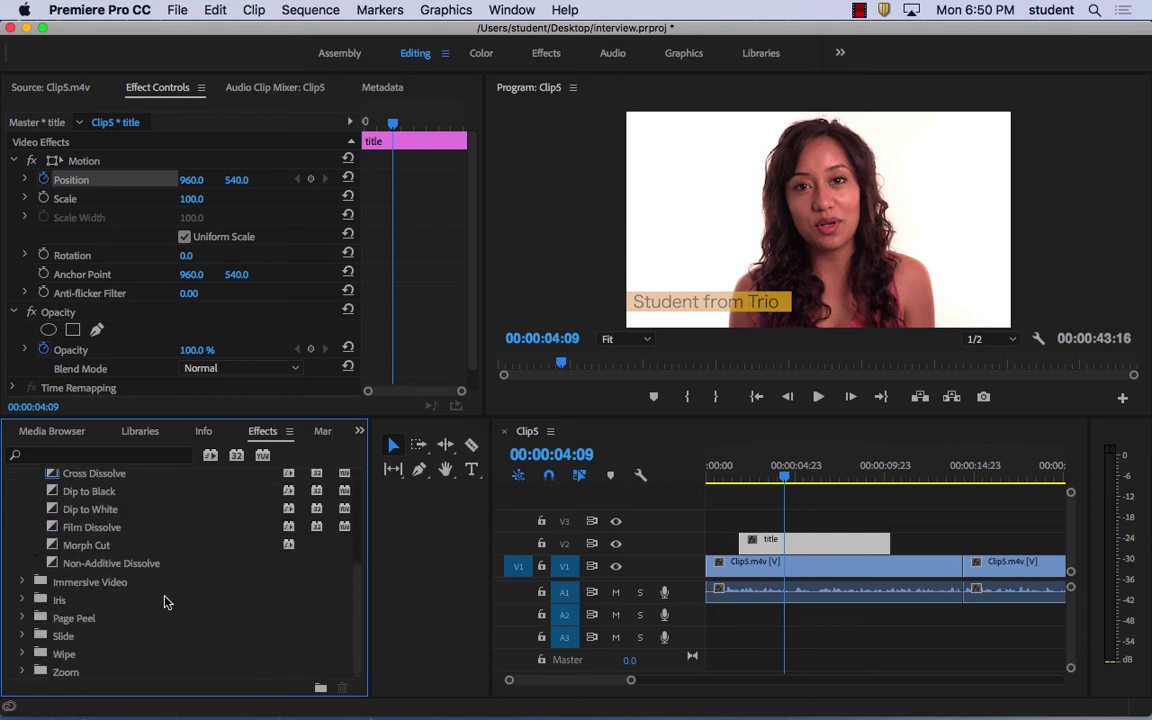
scroll(165, 602, up, 1)
click(55, 493)
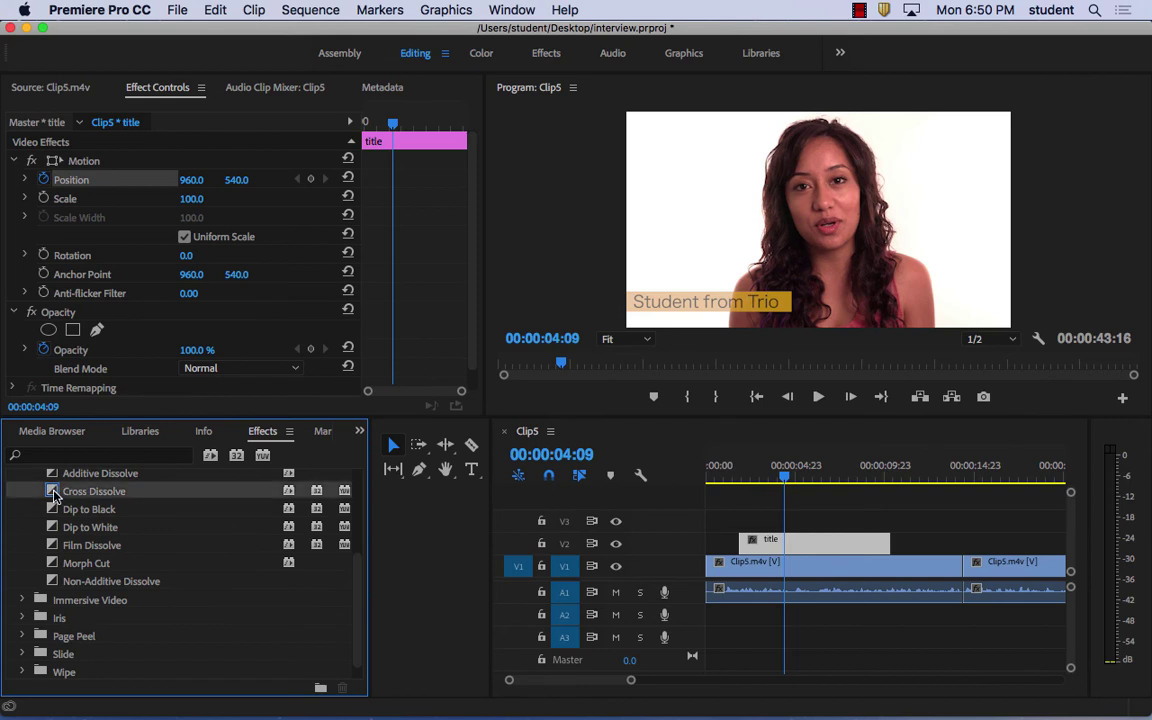
drag(55, 493, 720, 547)
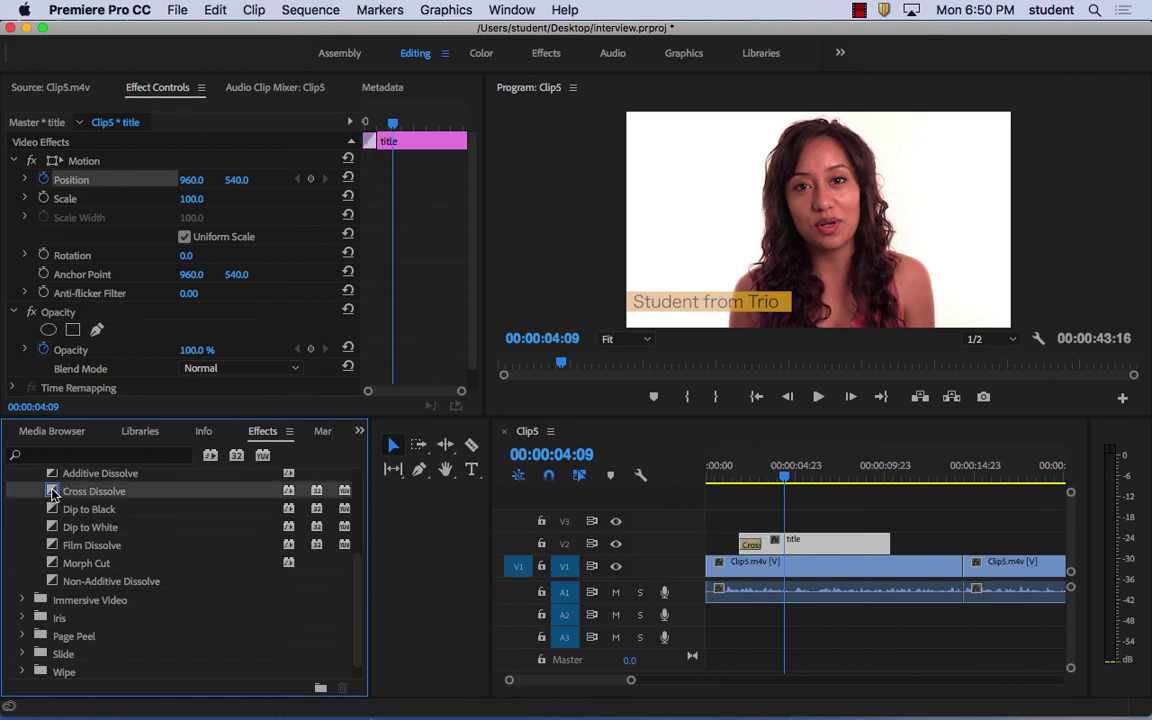
drag(55, 493, 850, 553)
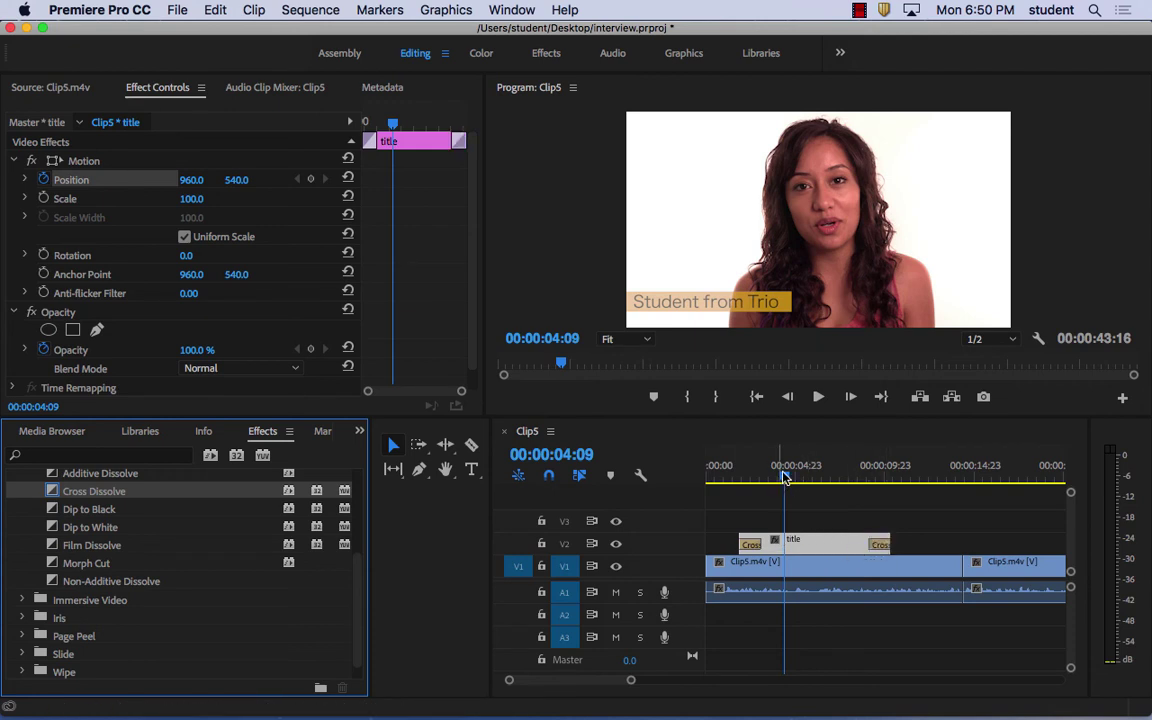
drag(784, 476, 718, 480)
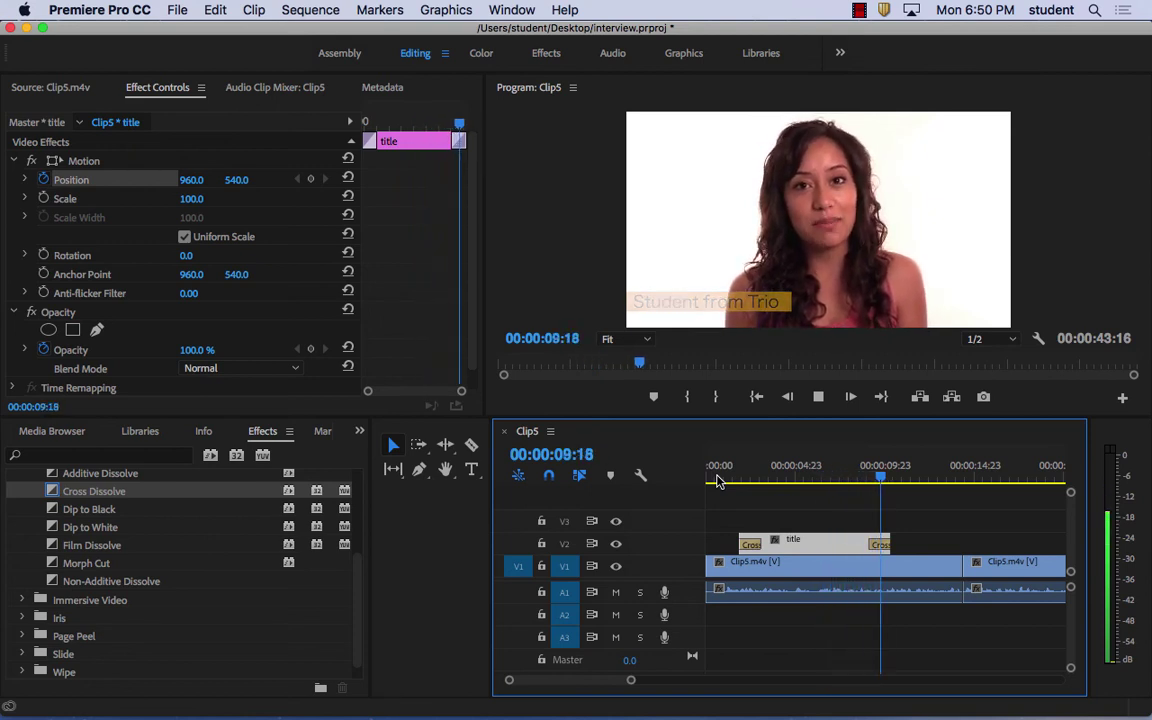
key(space)
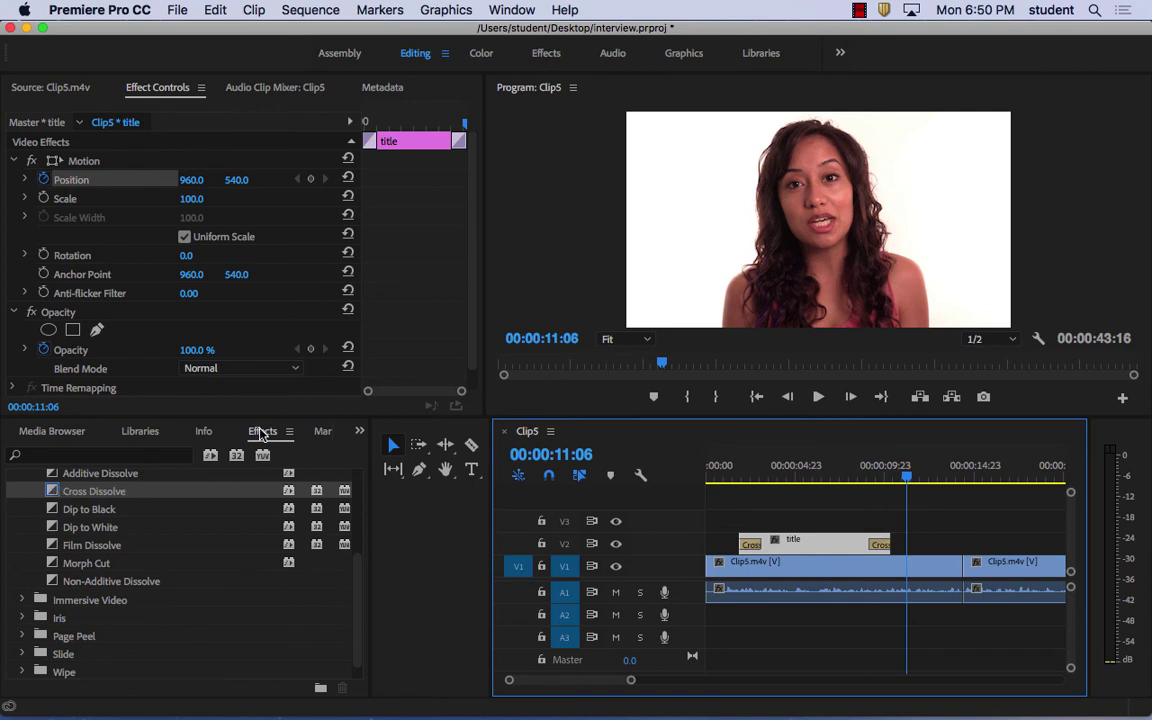
Review where Cross Dissolve is filed among the Dissolve video transitions in the effects library
click(261, 432)
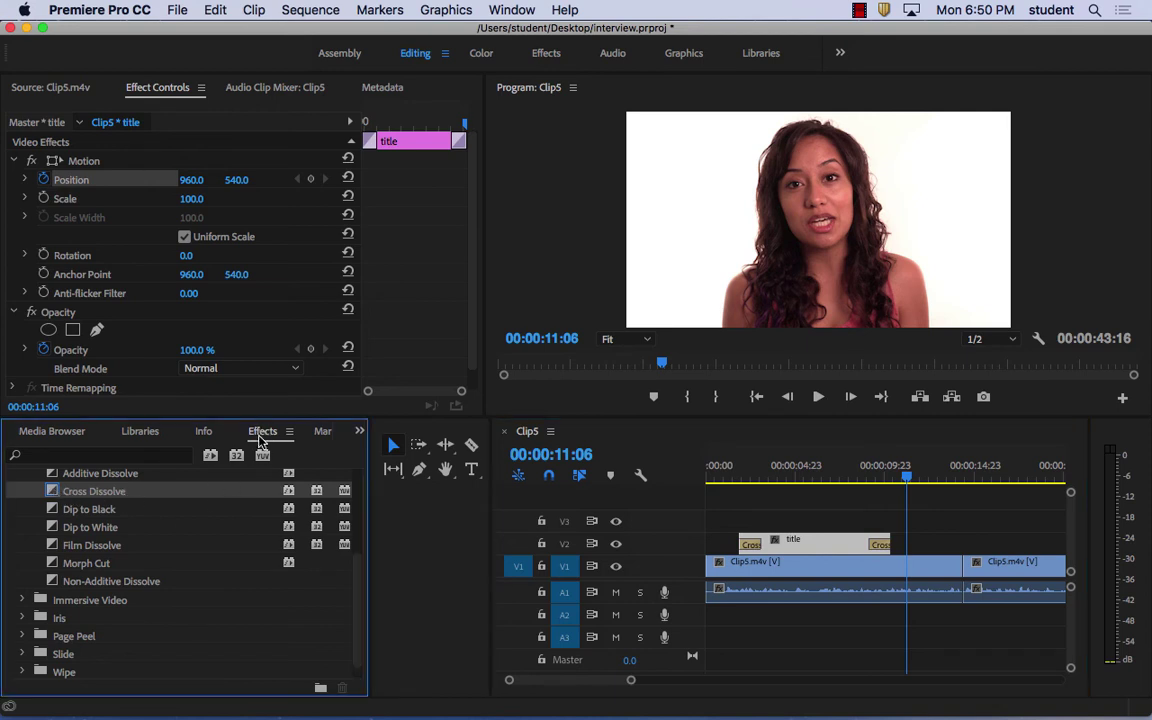
click(512, 9)
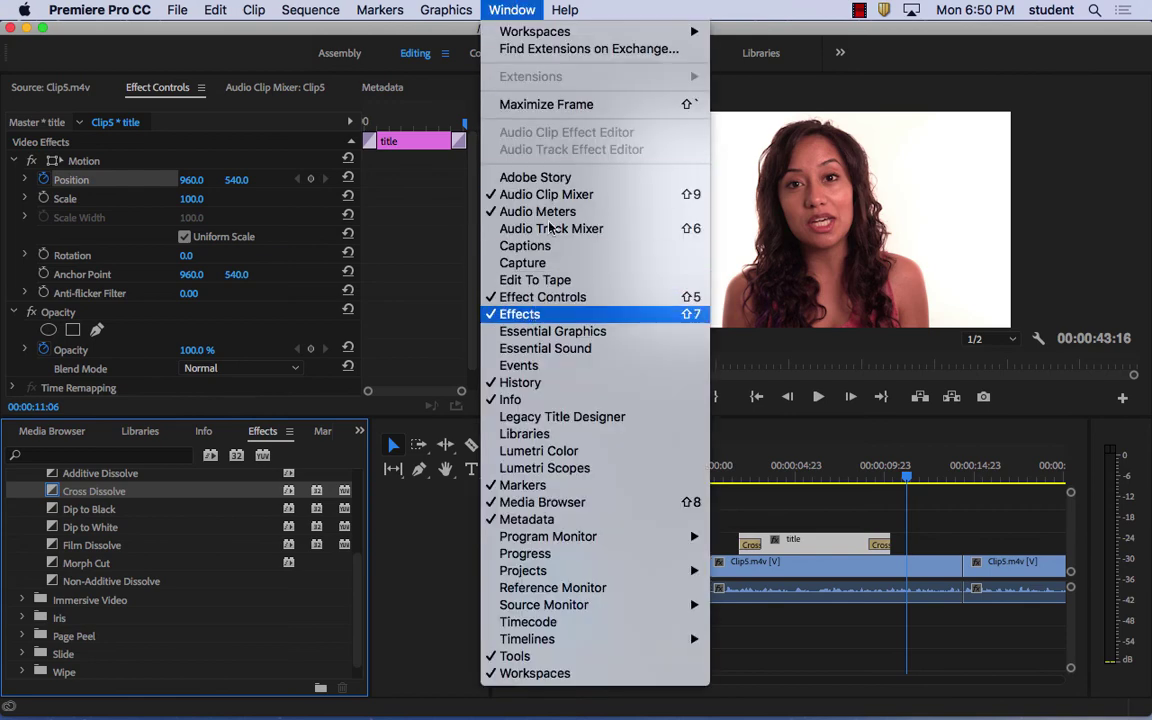
click(519, 314)
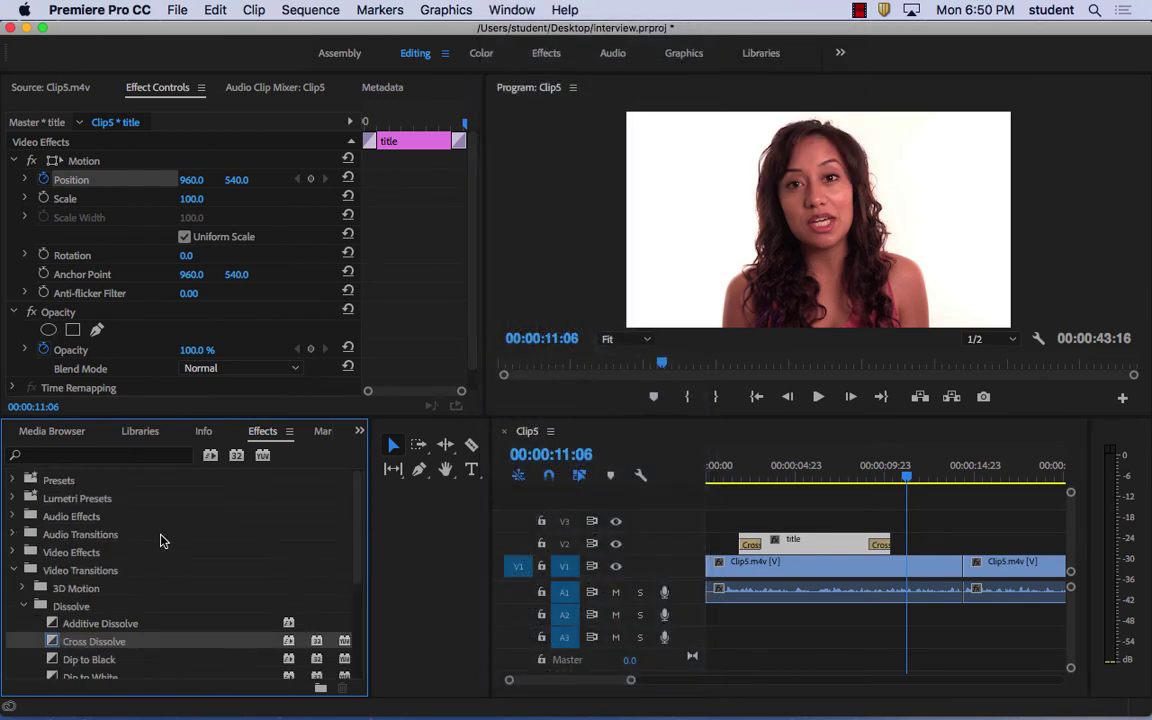
click(24, 606)
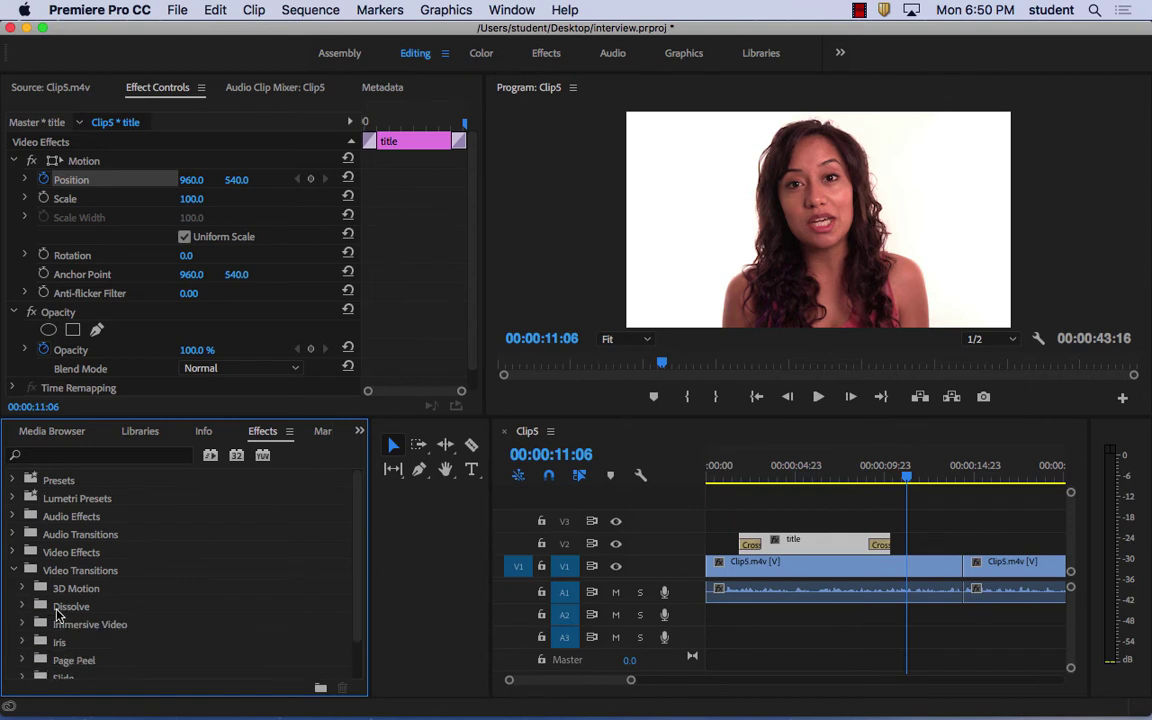
click(11, 571)
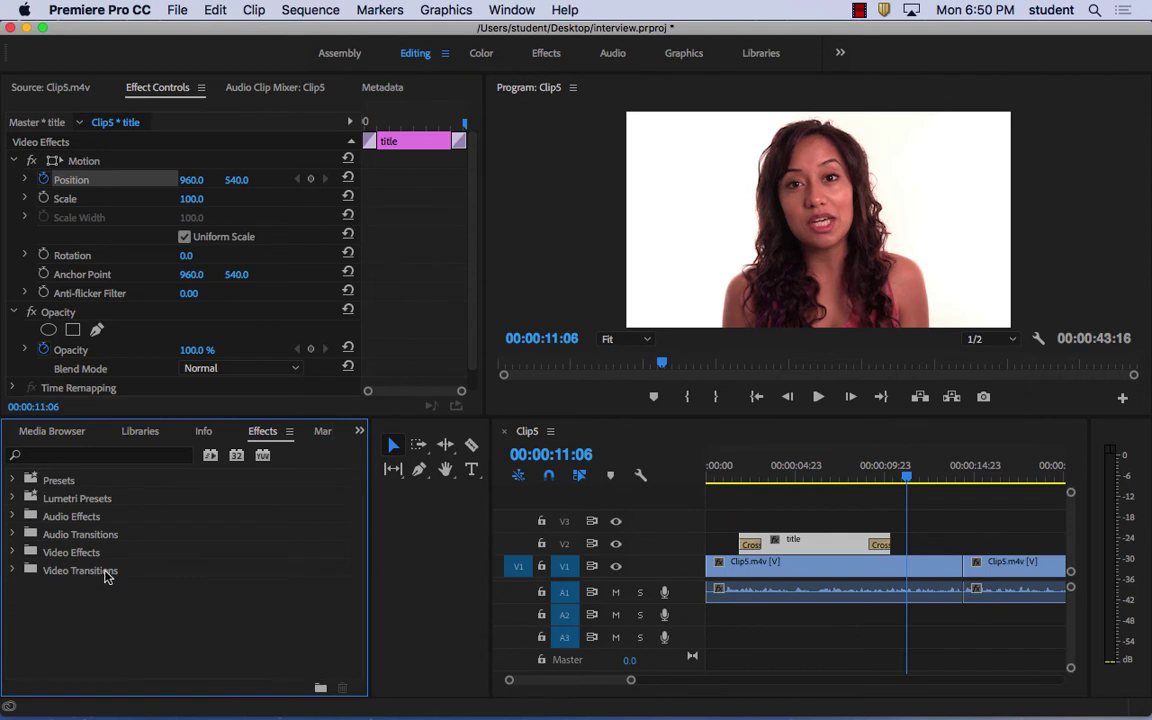
click(12, 570)
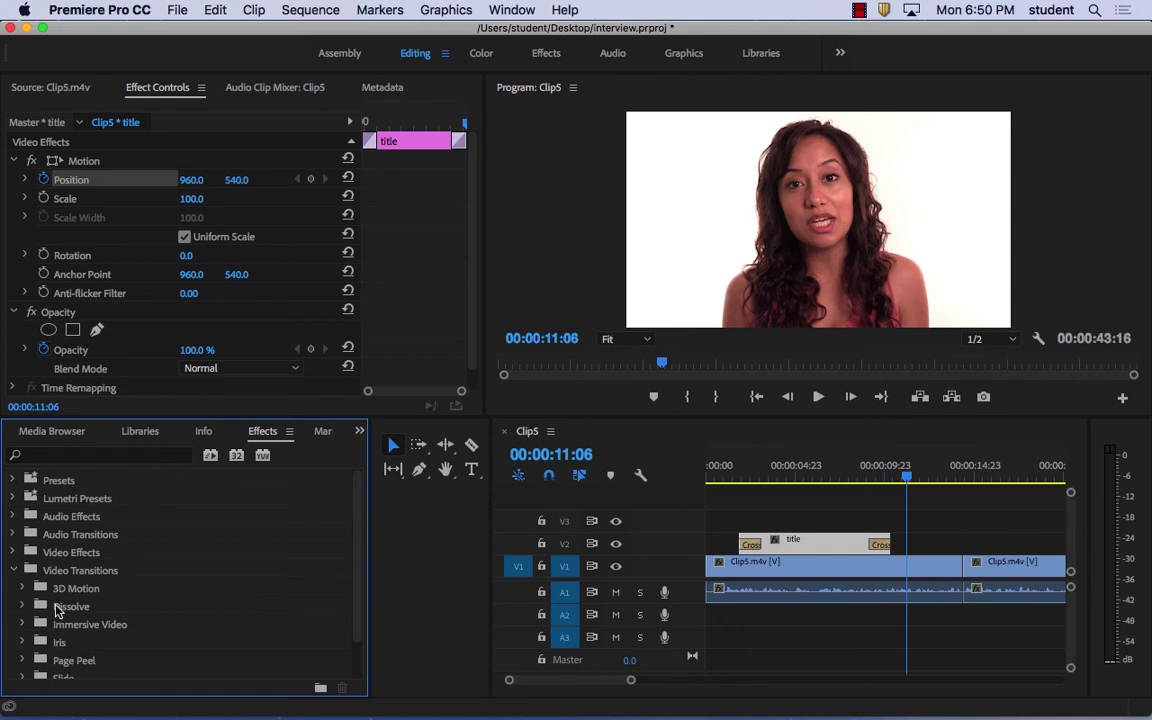
click(24, 606)
scroll(192, 600, down, 3)
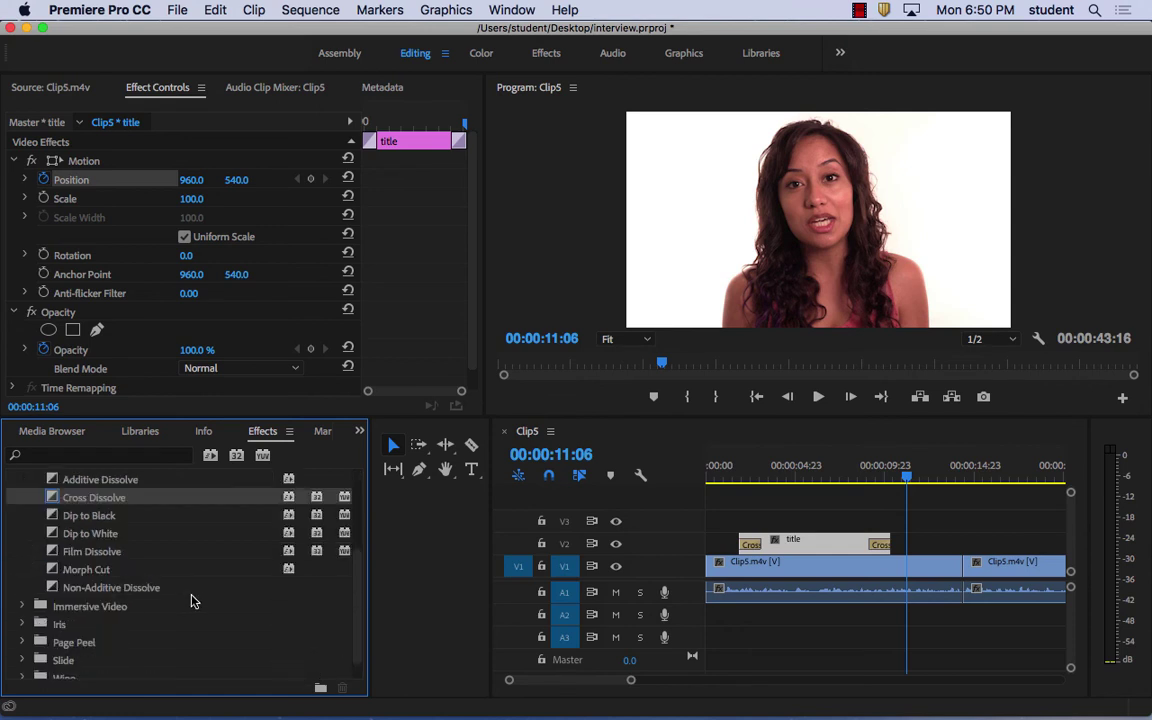
scroll(193, 600, up, 1)
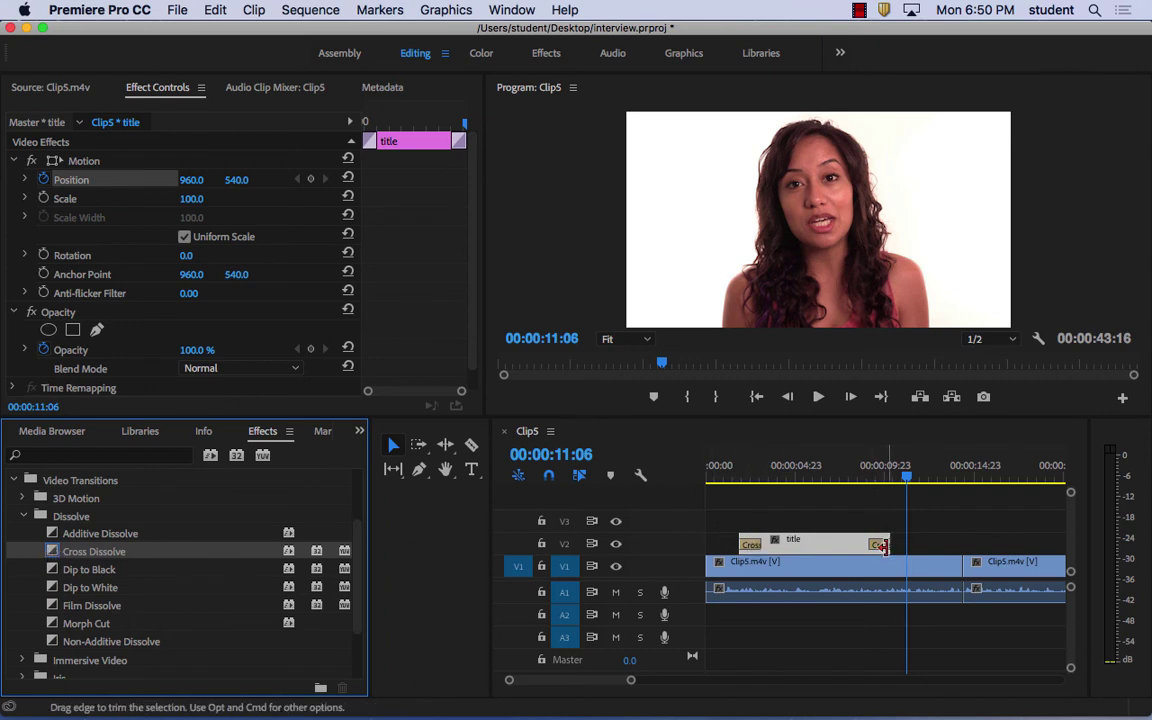
Play the sequence from its beginning past the first cut to review the title's fades and the edit, stopping at 00:00:16:03
drag(906, 476, 733, 485)
key(Home)
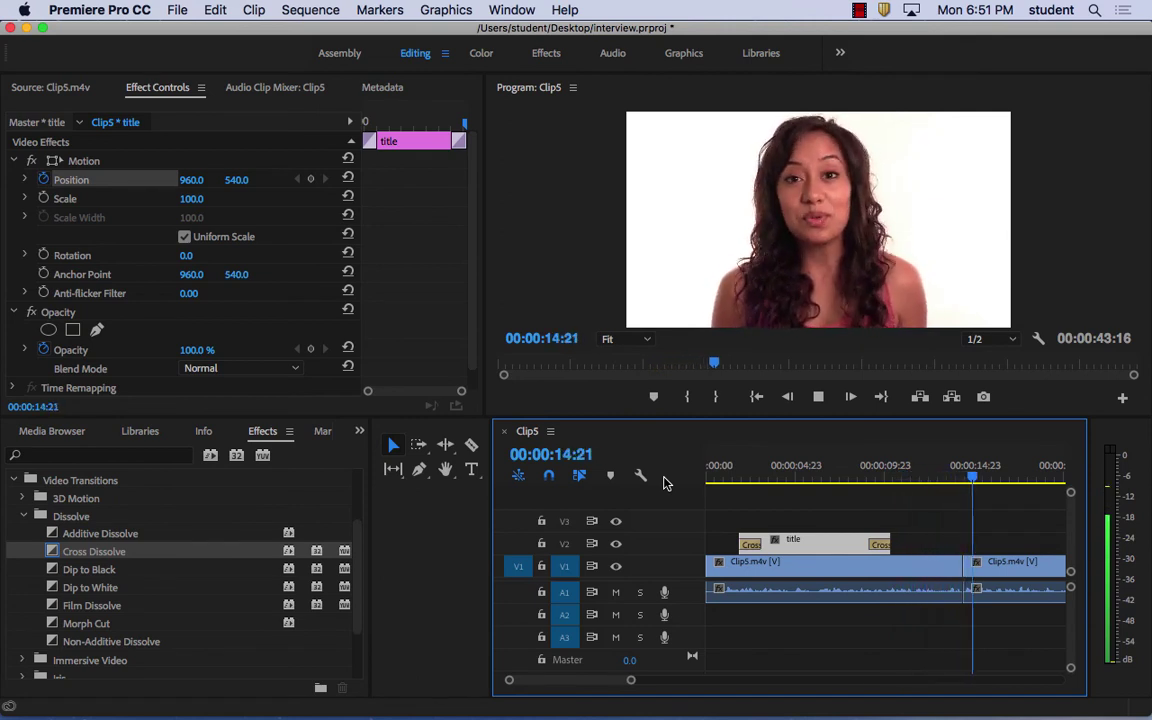
key(space)
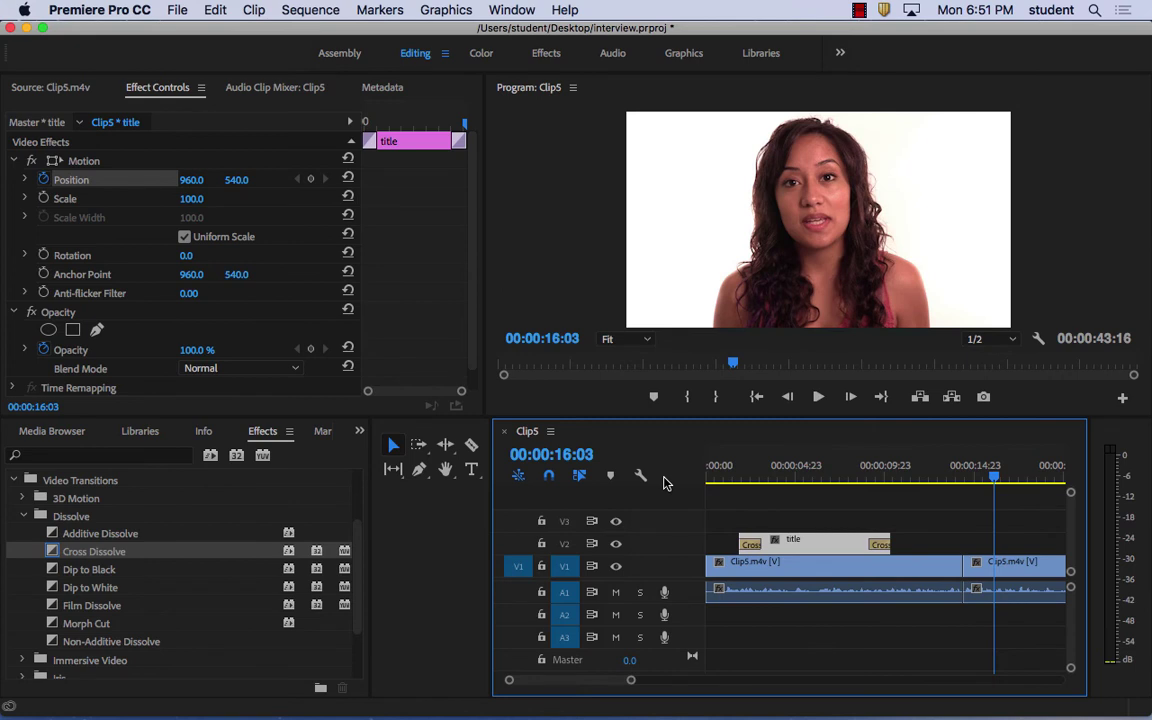
click(859, 10)
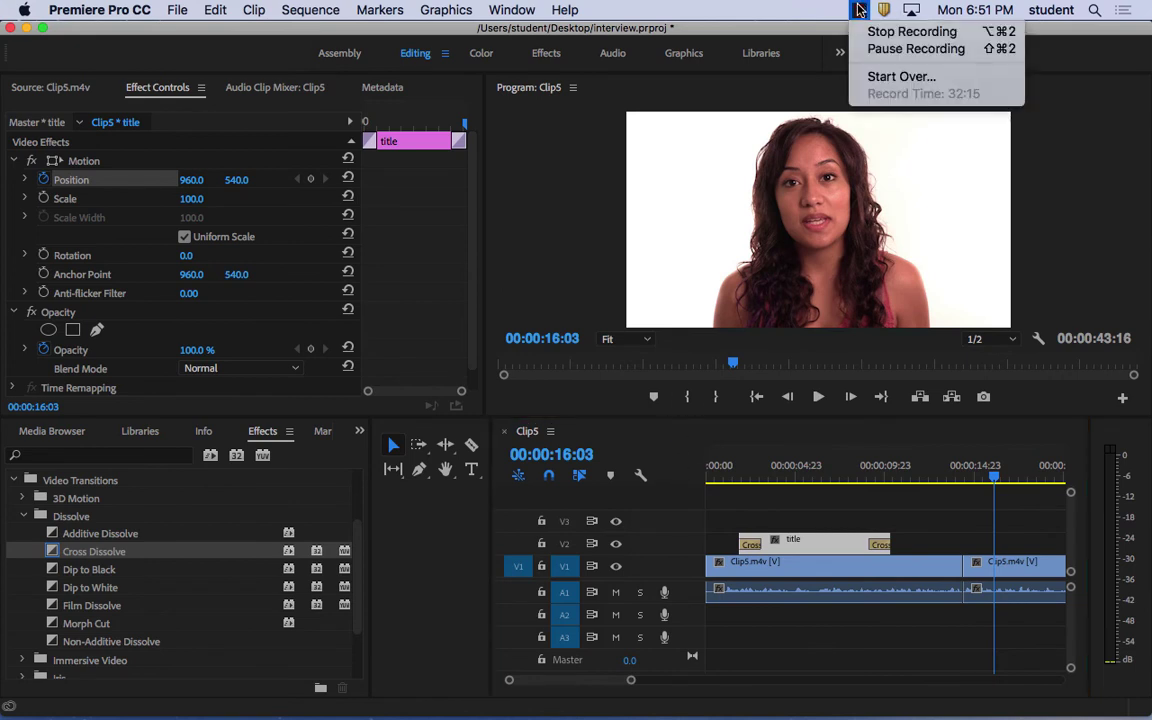
click(870, 49)
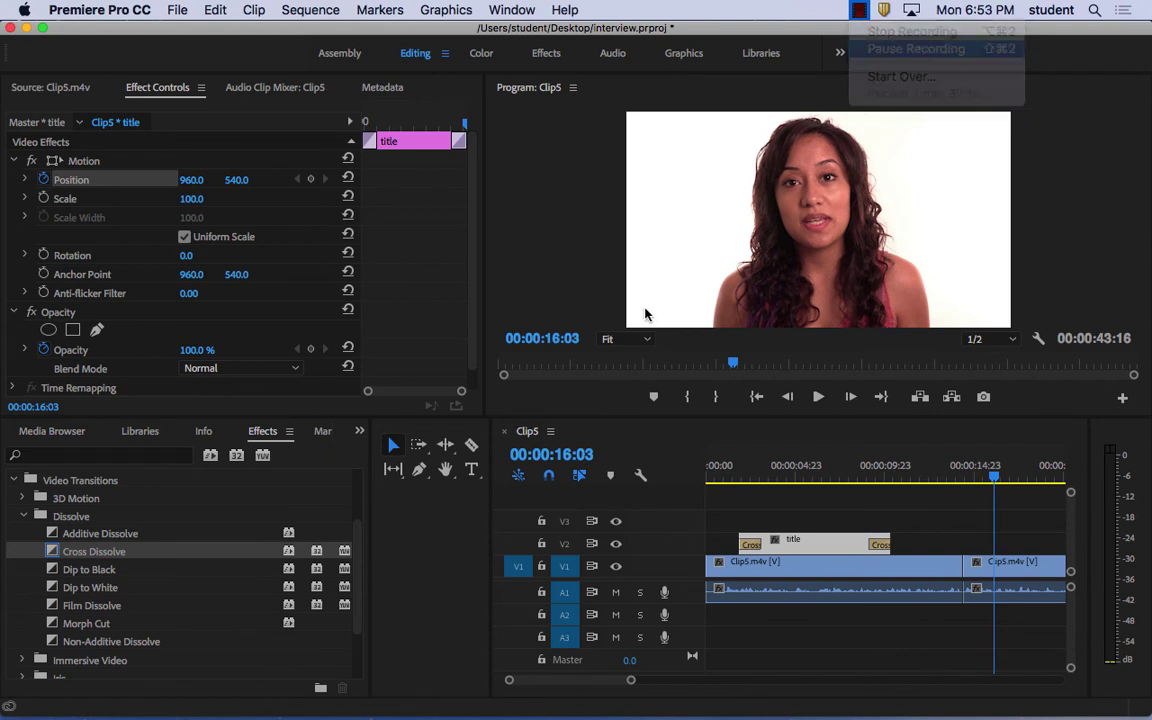
click(638, 450)
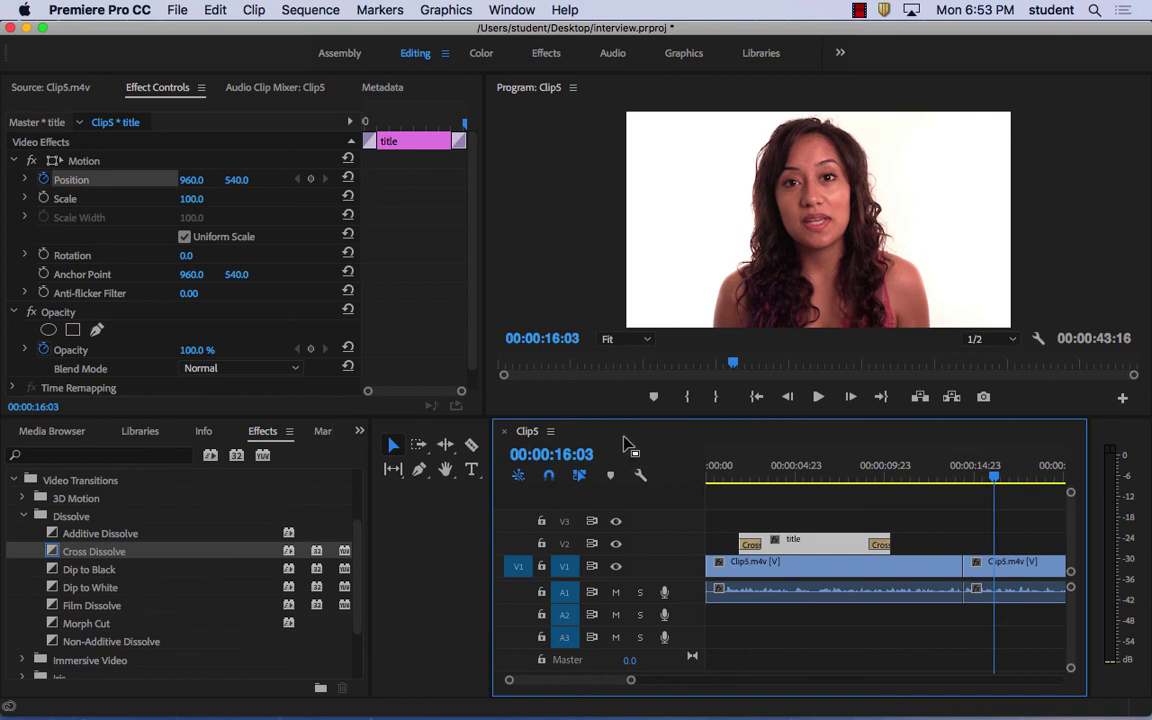
click(531, 410)
click(306, 368)
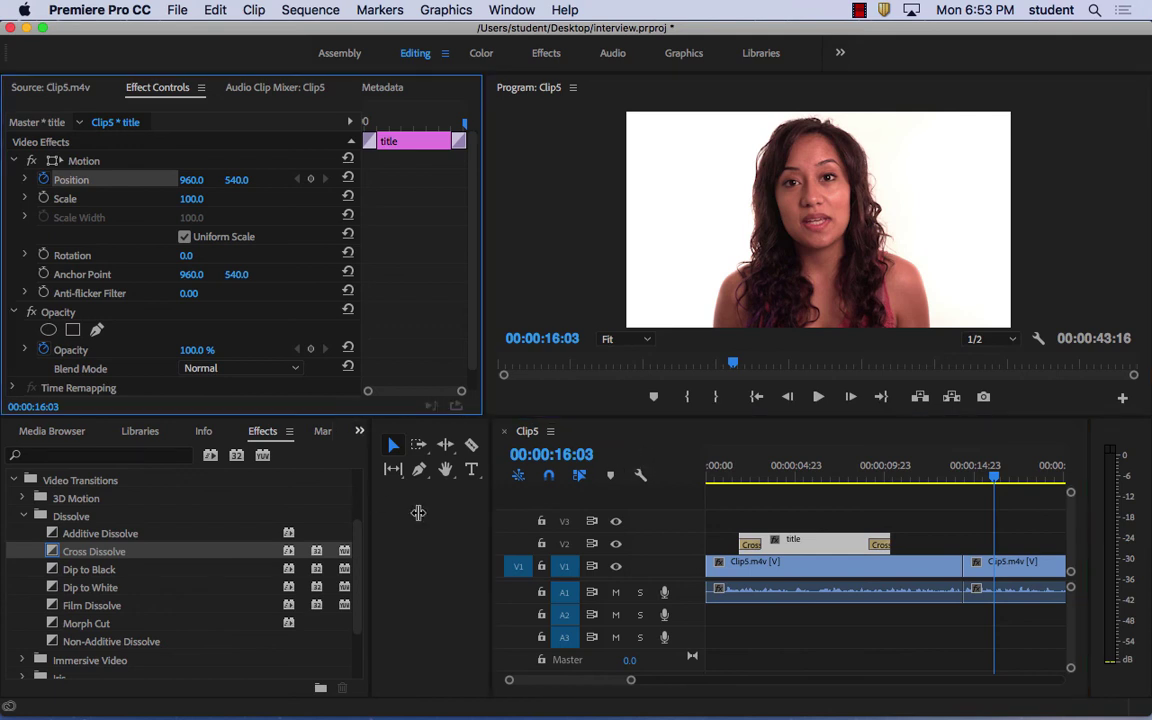
click(402, 478)
click(620, 443)
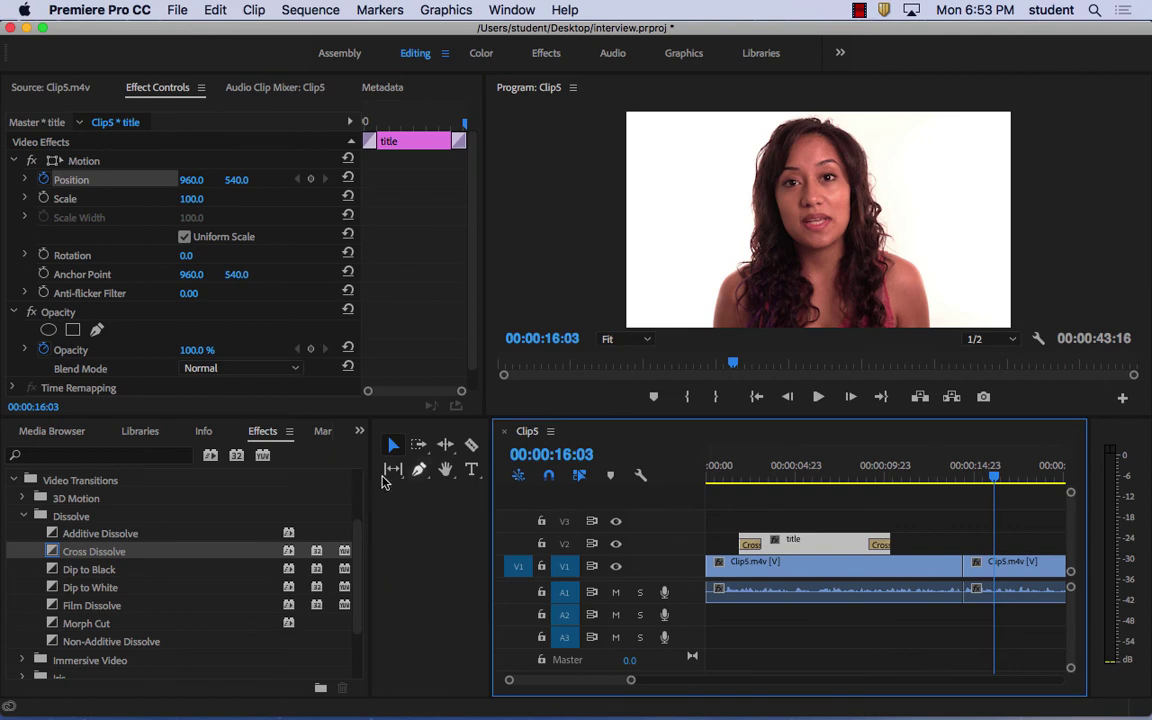
Make the Clip5 sequence's timeline active and open the media export settings for it
click(347, 434)
click(472, 433)
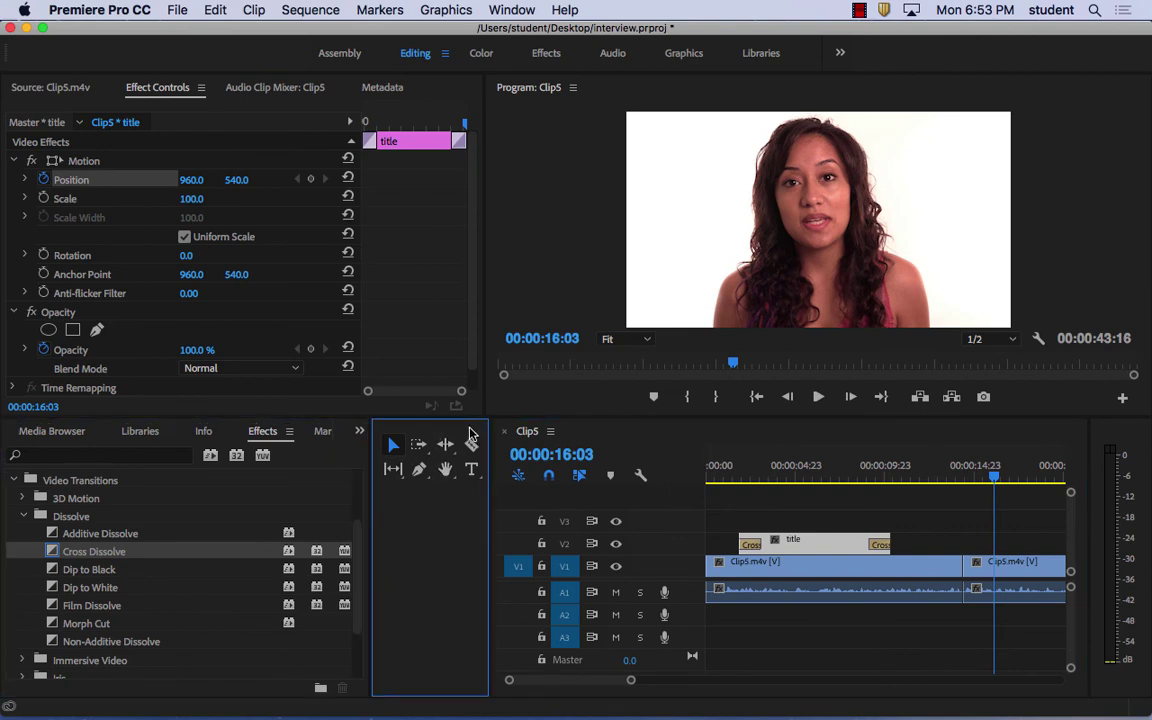
click(628, 438)
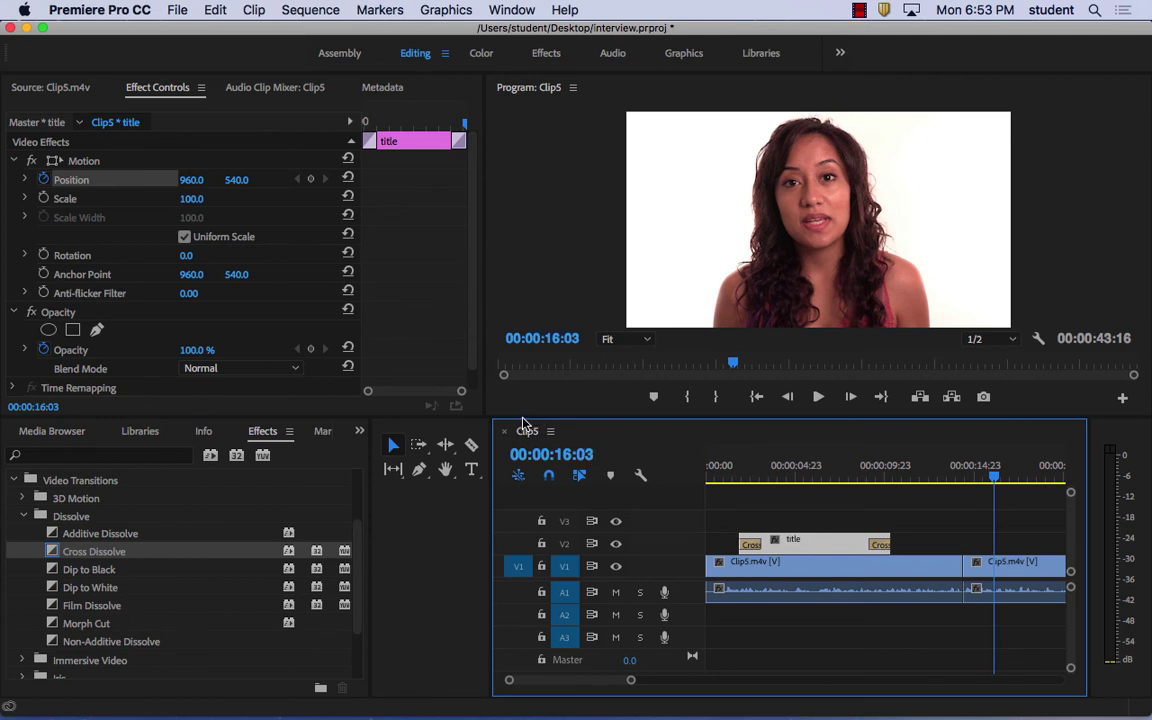
click(180, 10)
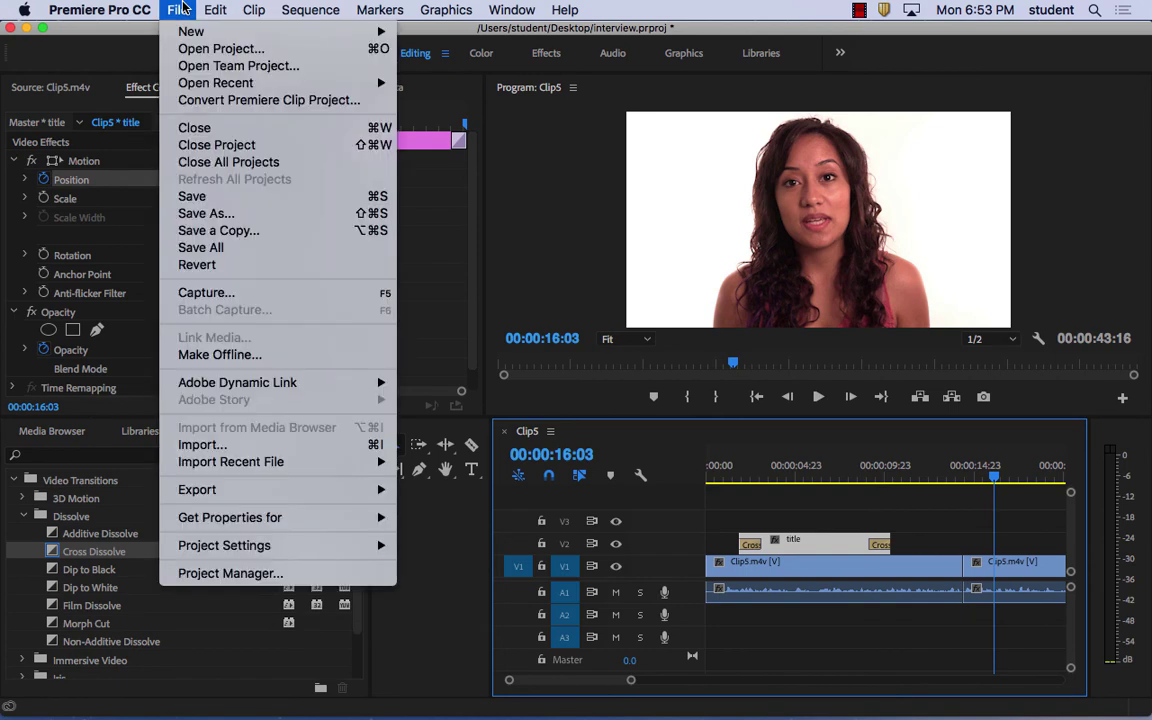
mouse_move(234, 491)
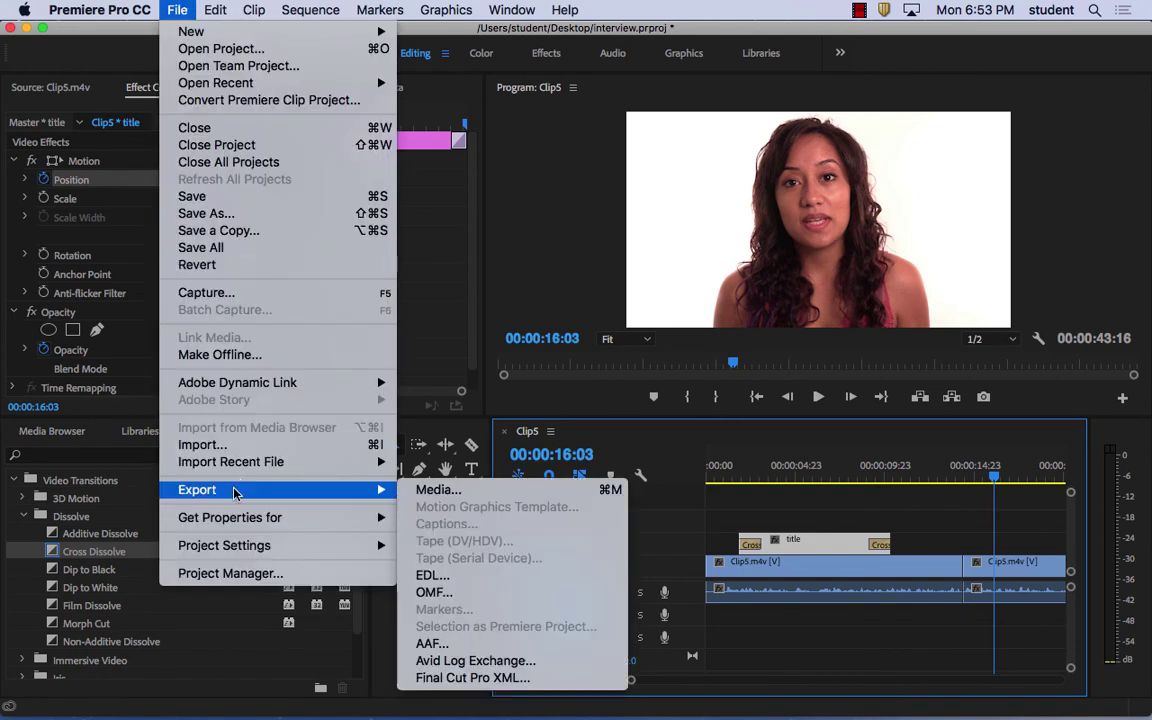
click(434, 491)
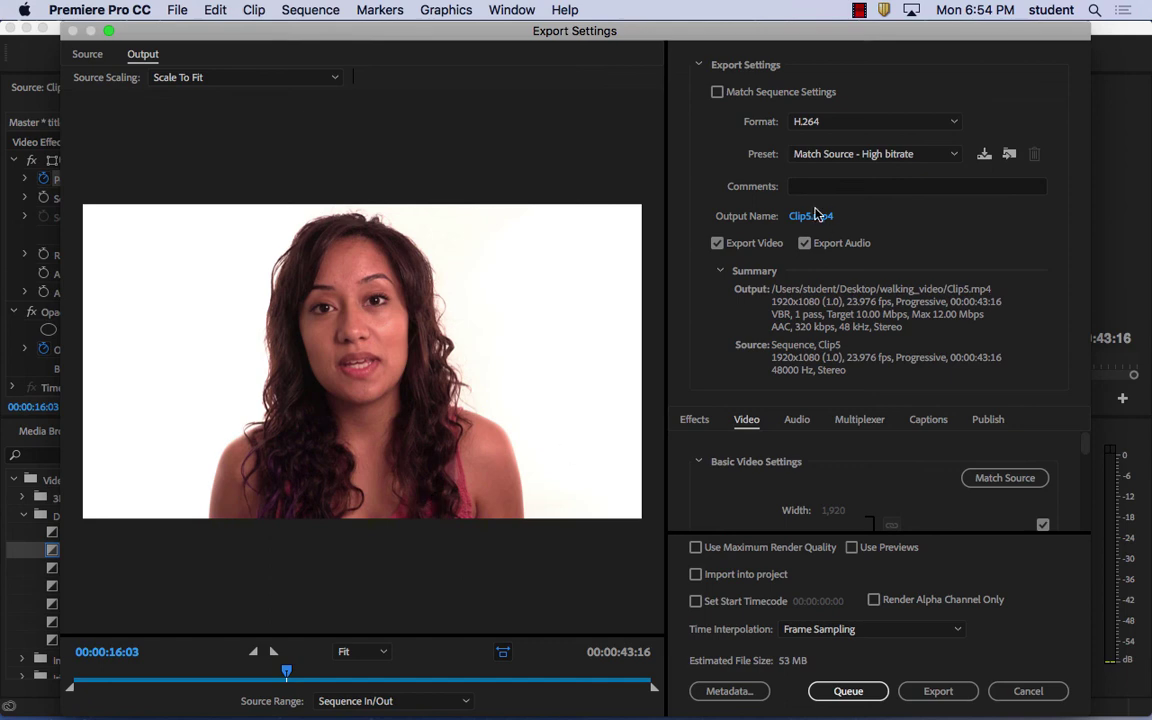
Keep H.264 as the export format and choose the YouTube 1080p HD preset
click(821, 126)
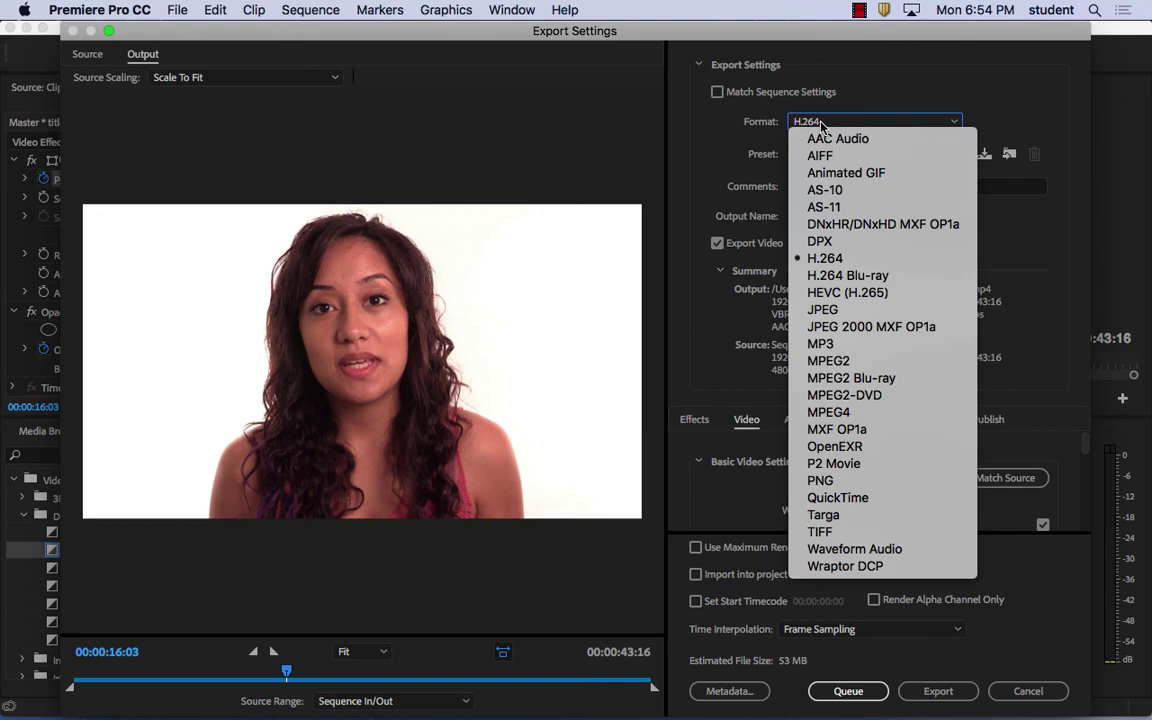
click(821, 124)
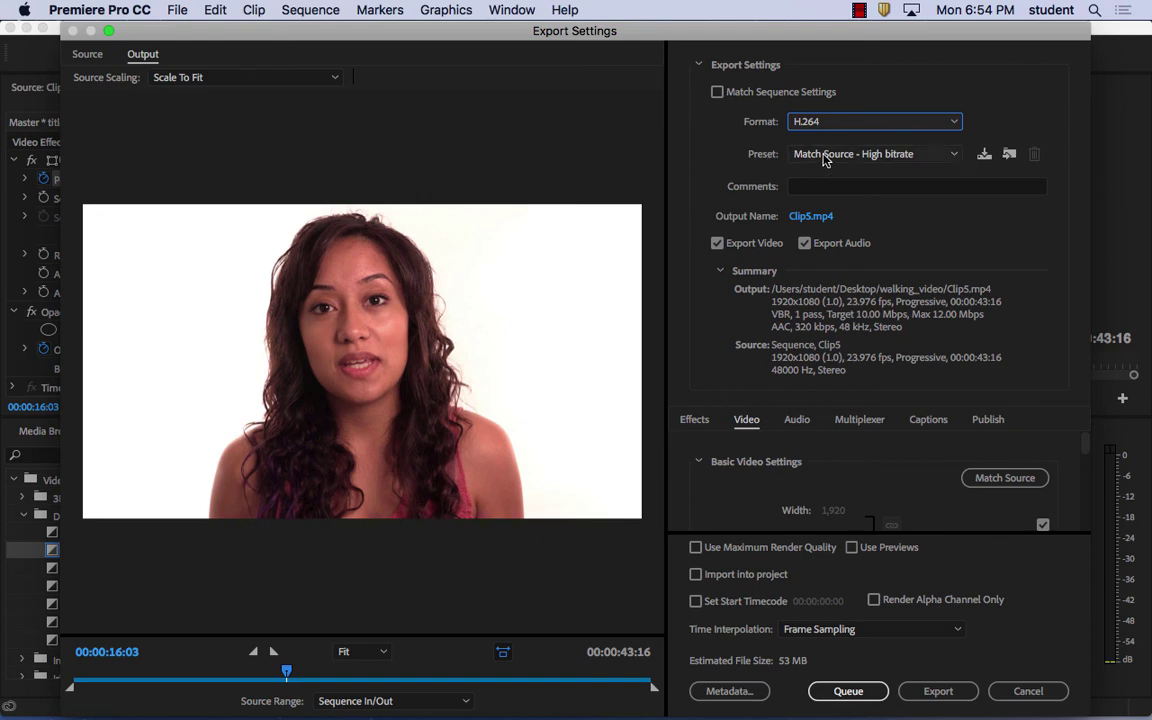
click(826, 156)
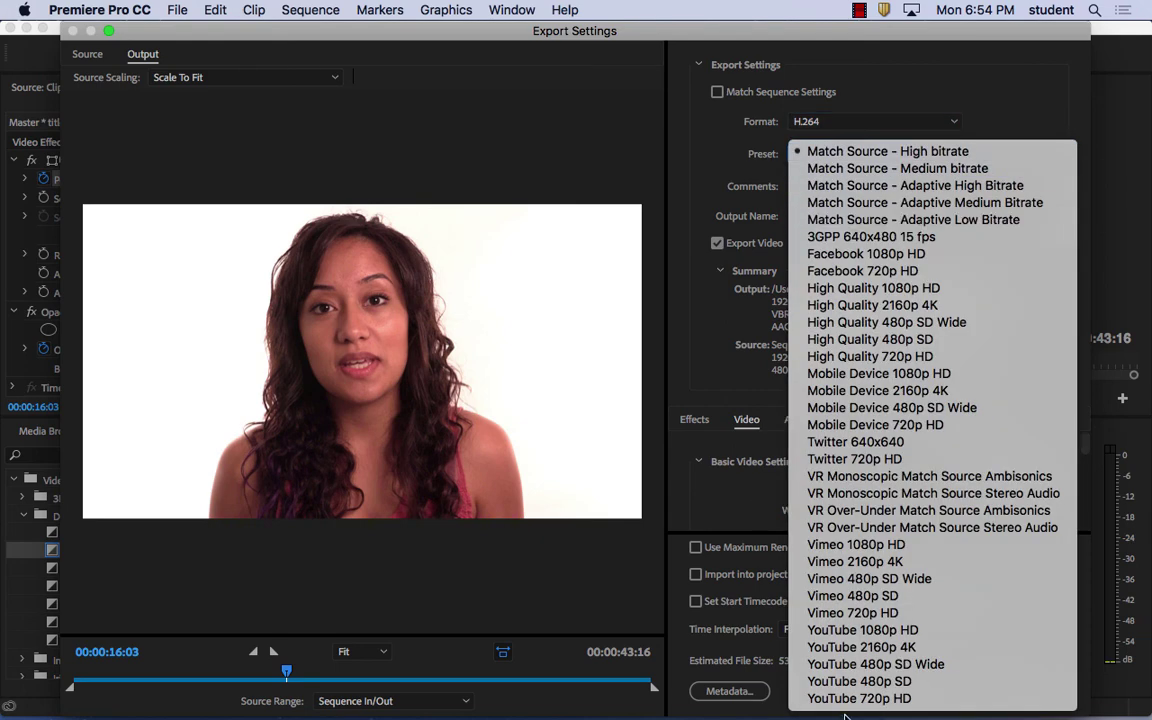
click(860, 630)
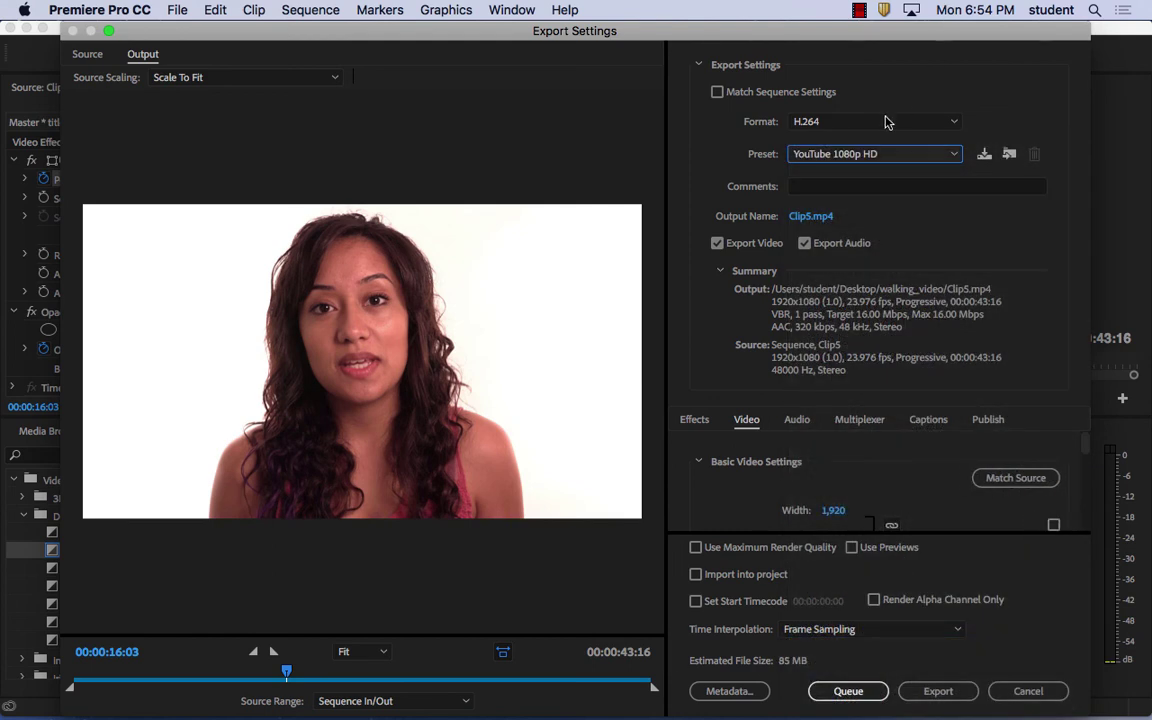
click(856, 154)
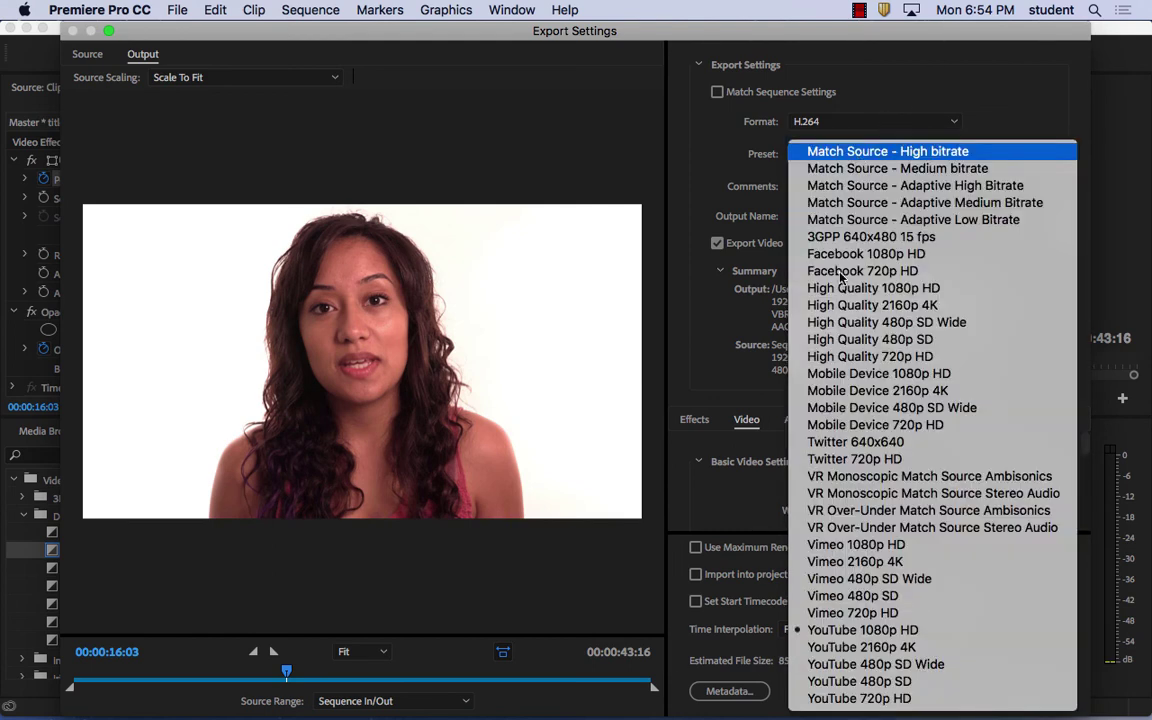
click(870, 630)
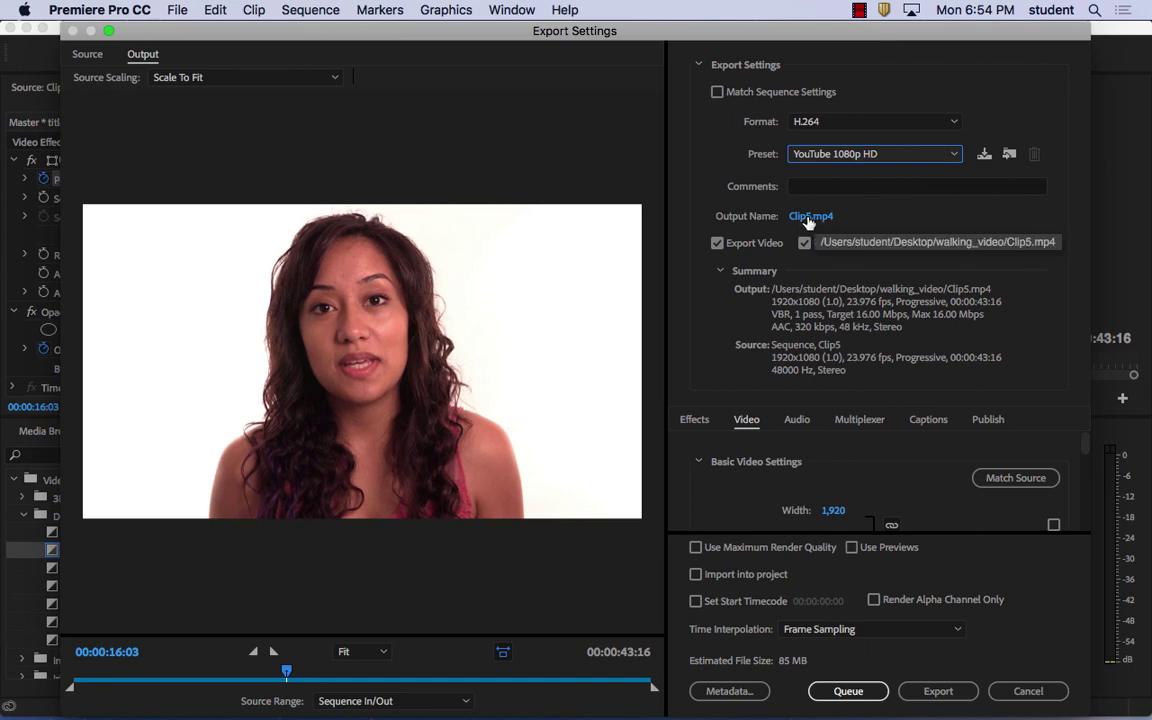
Name the output file trio_program, set the Desktop as its destination, and export the video
click(809, 216)
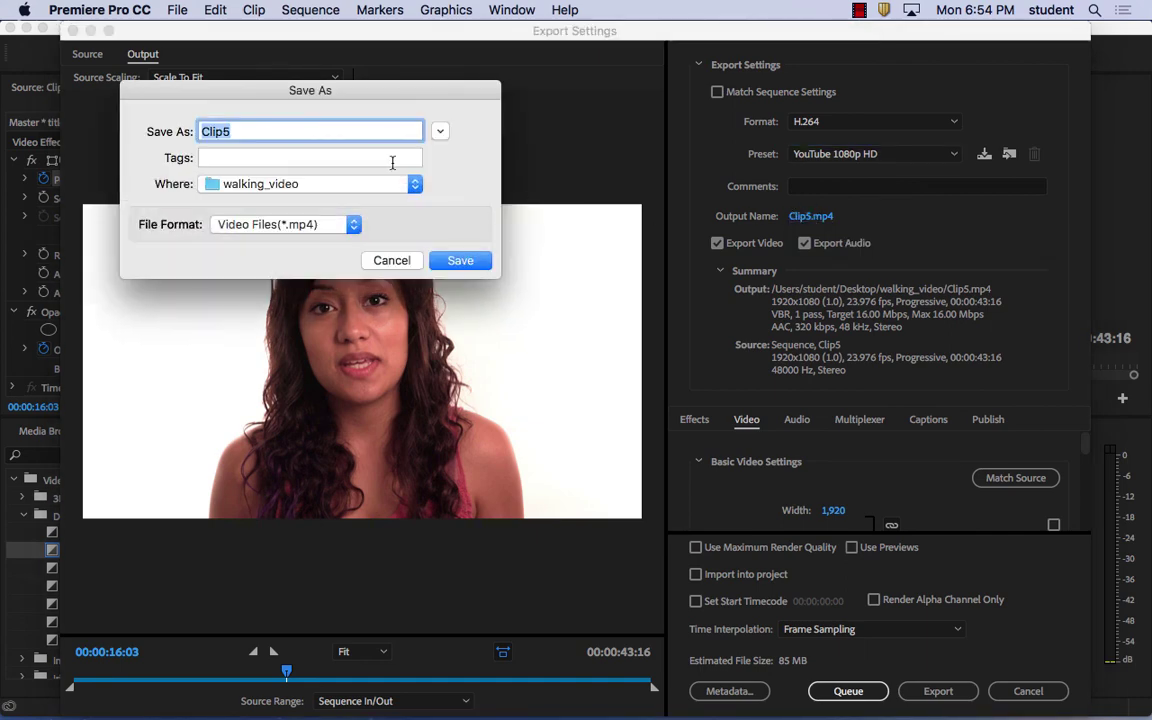
text(trio_program)
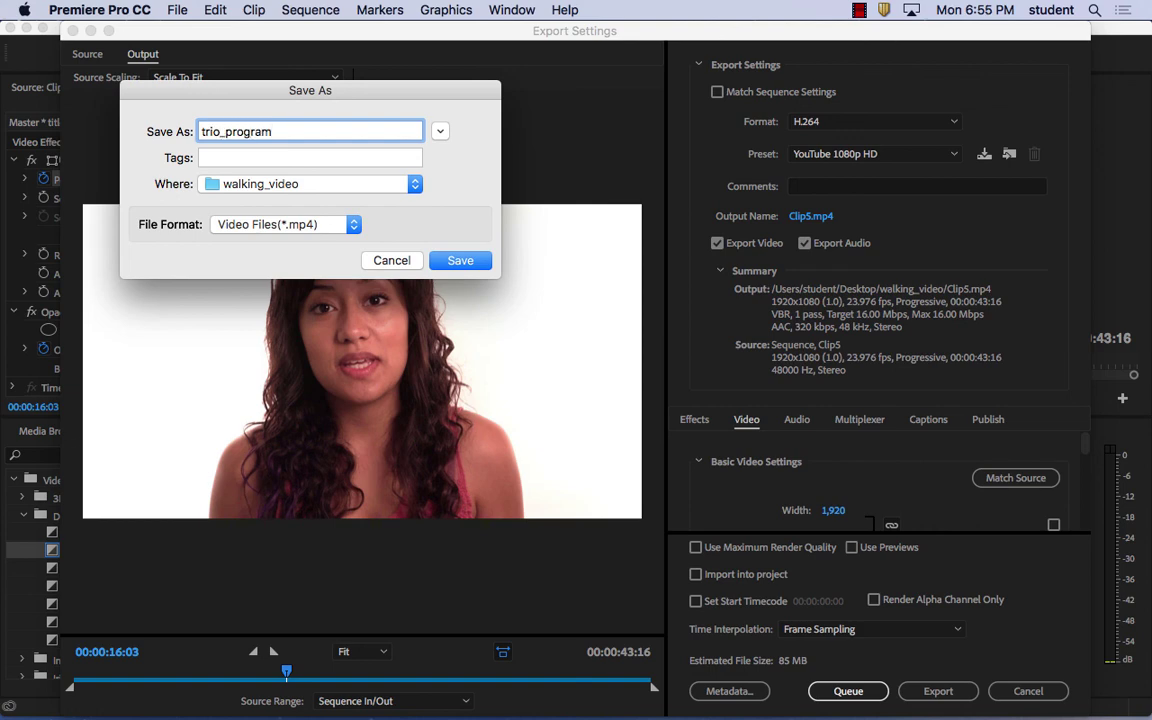
click(440, 132)
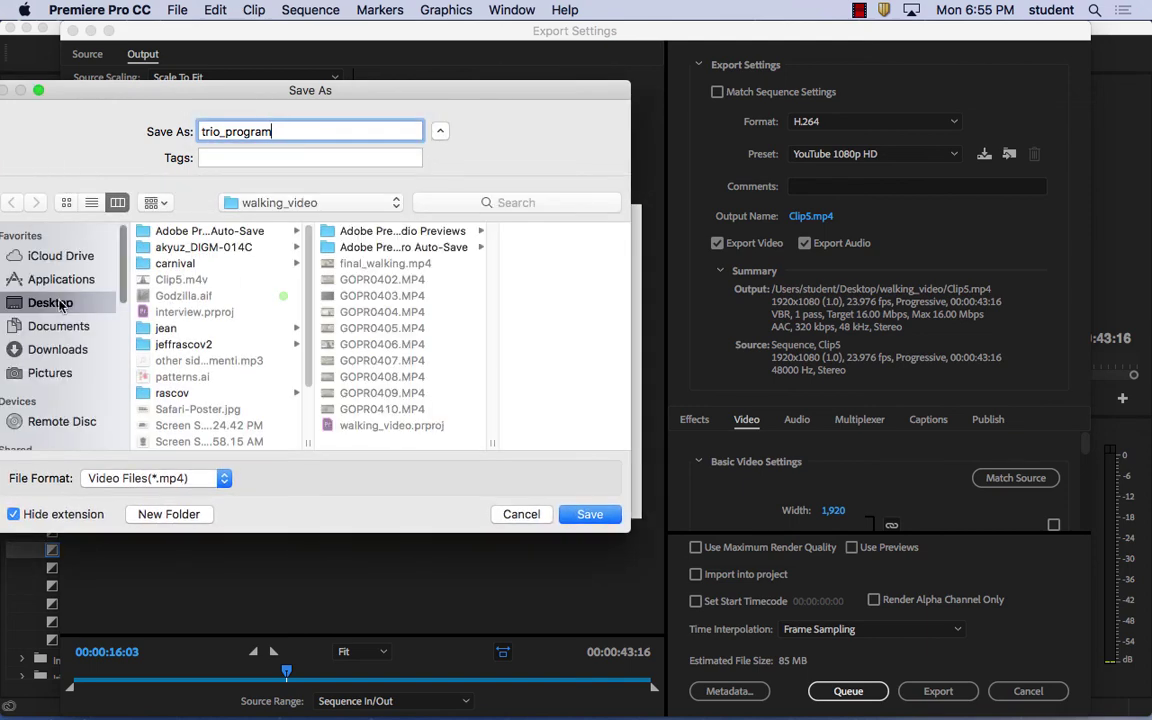
click(460, 440)
click(589, 514)
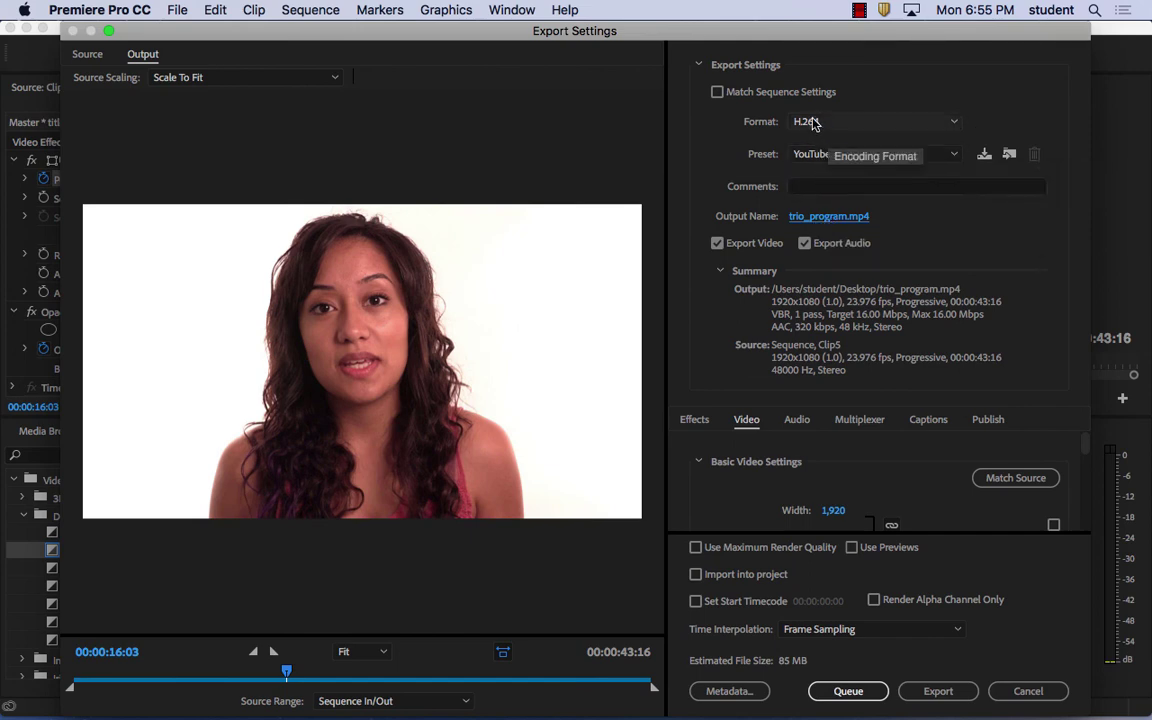
click(938, 691)
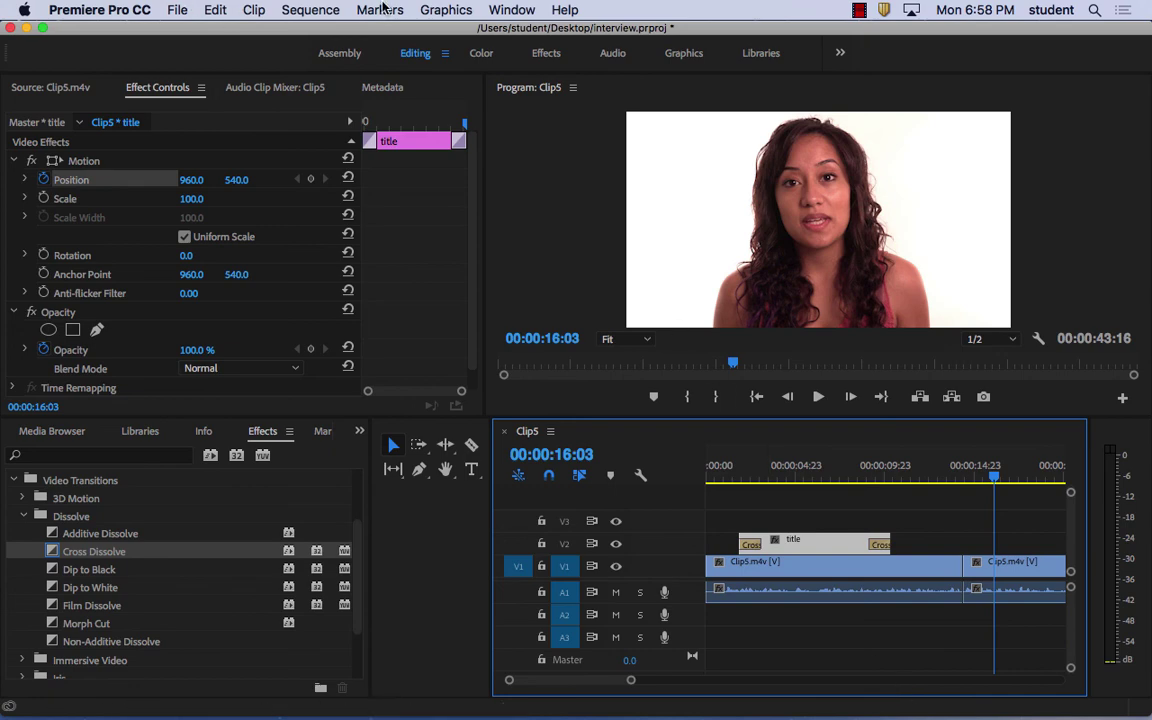
Save the interview project
click(177, 10)
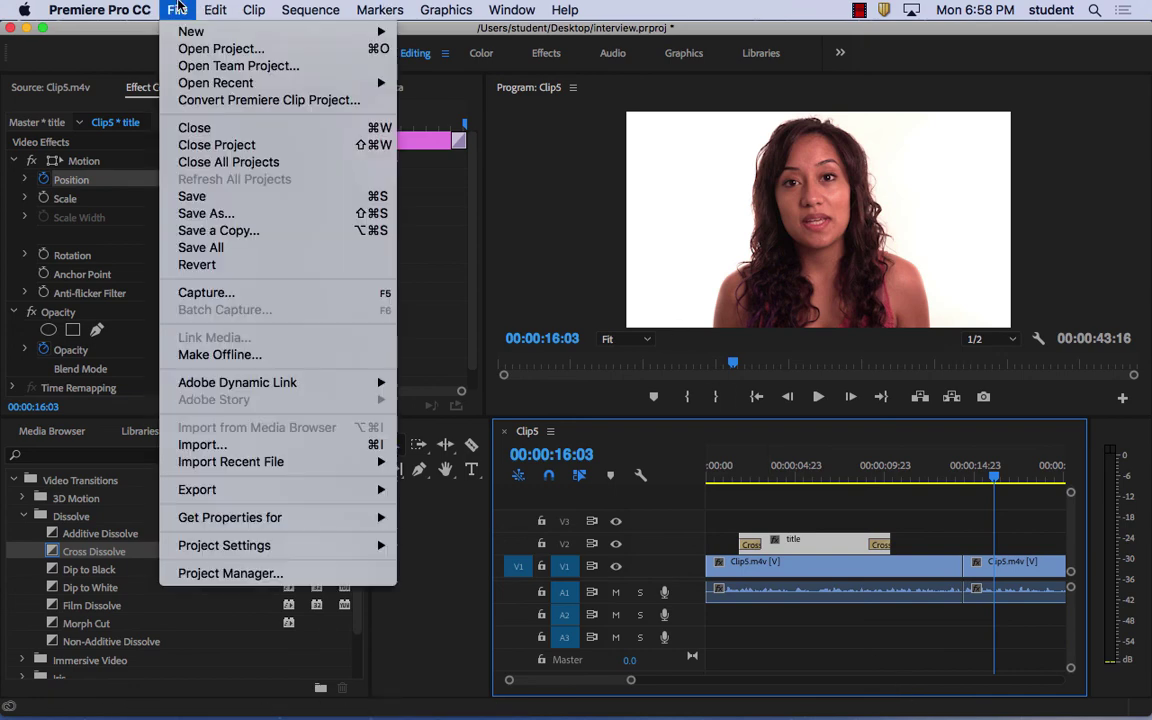
click(225, 196)
click(859, 10)
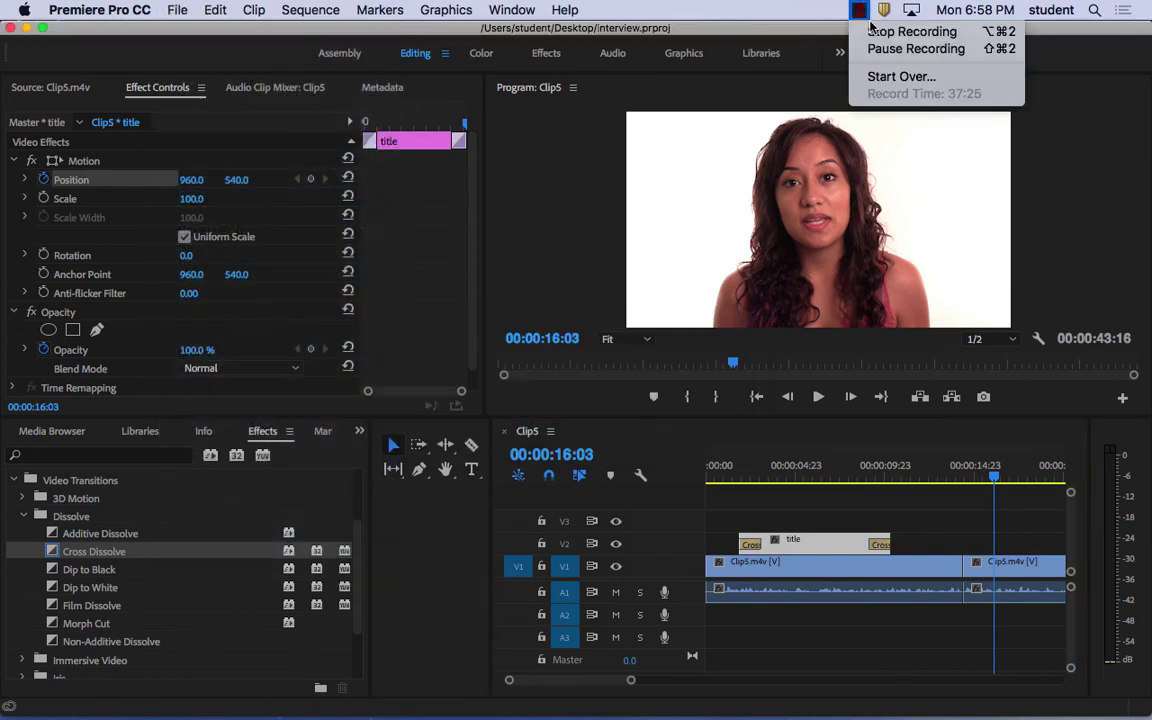